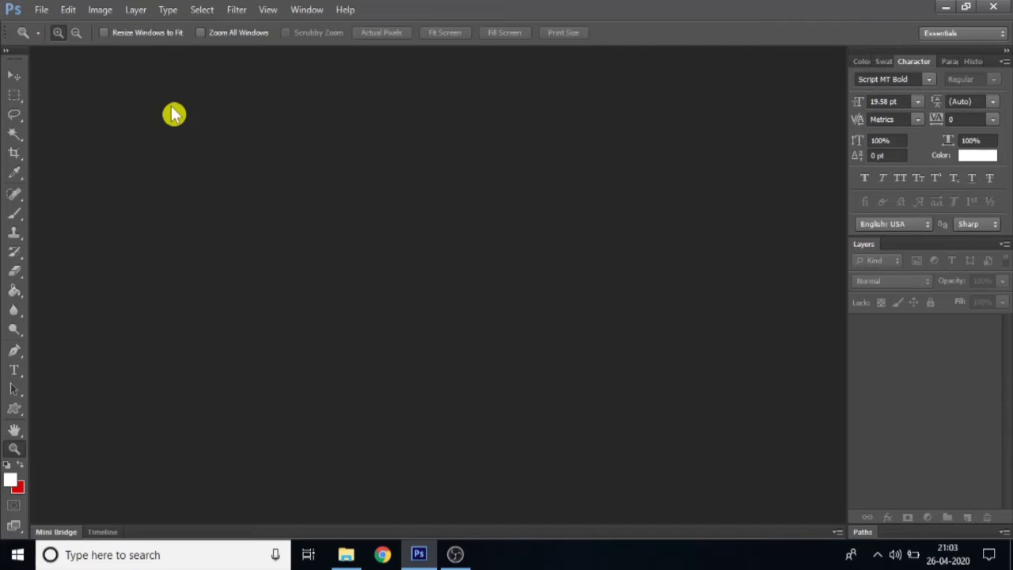
Step: Create a new document 15 cm wide and 10 cm high at 300 pixels per inch
click(42, 11)
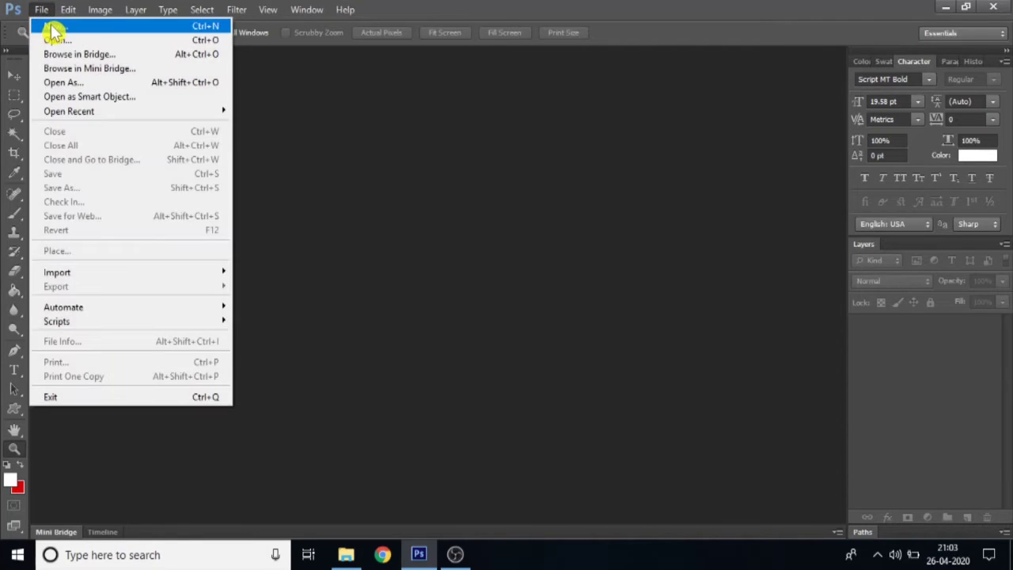
click(51, 25)
click(443, 192)
click(408, 197)
text(15)
click(558, 197)
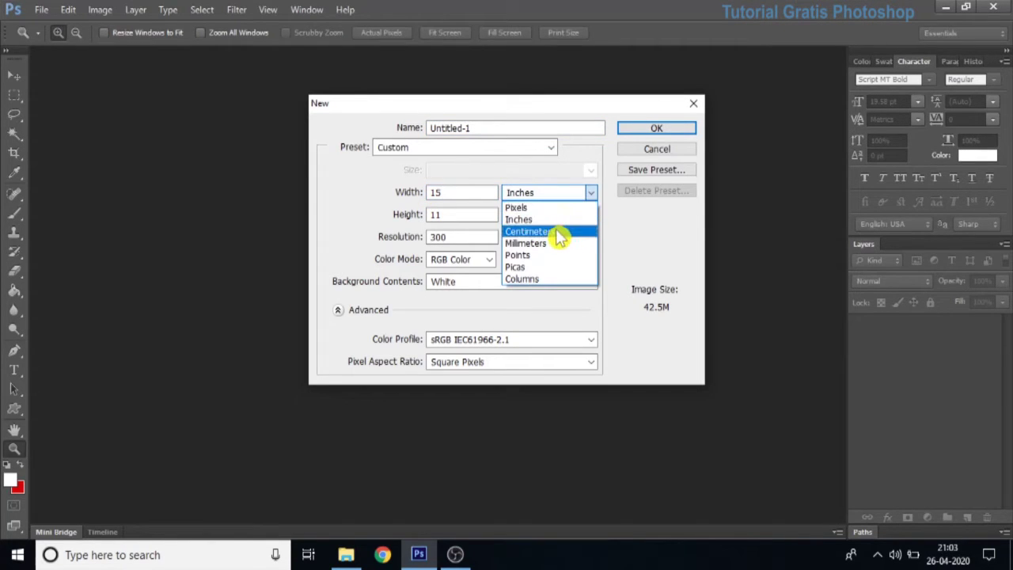
click(557, 232)
drag(466, 214, 404, 218)
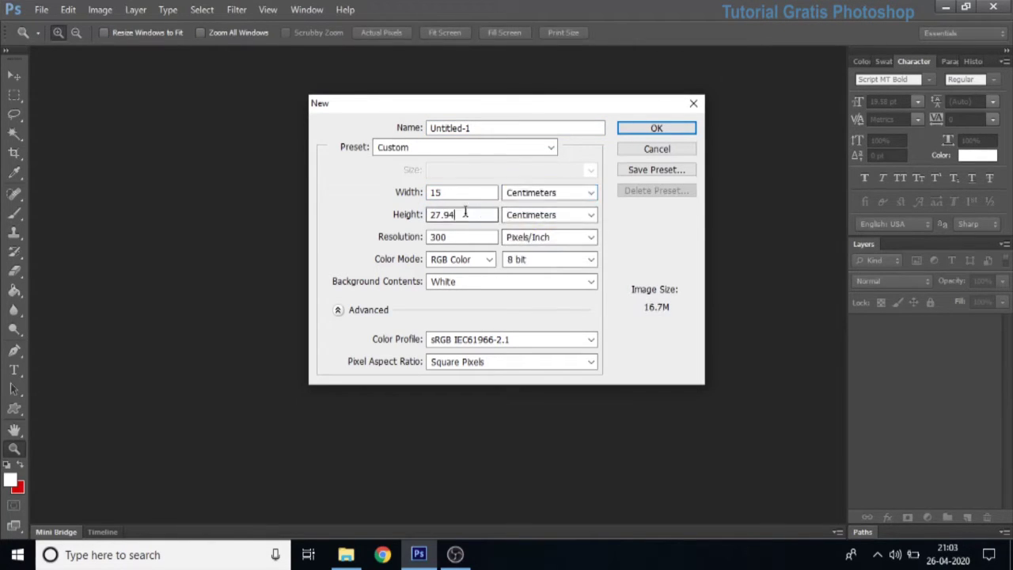
text(10)
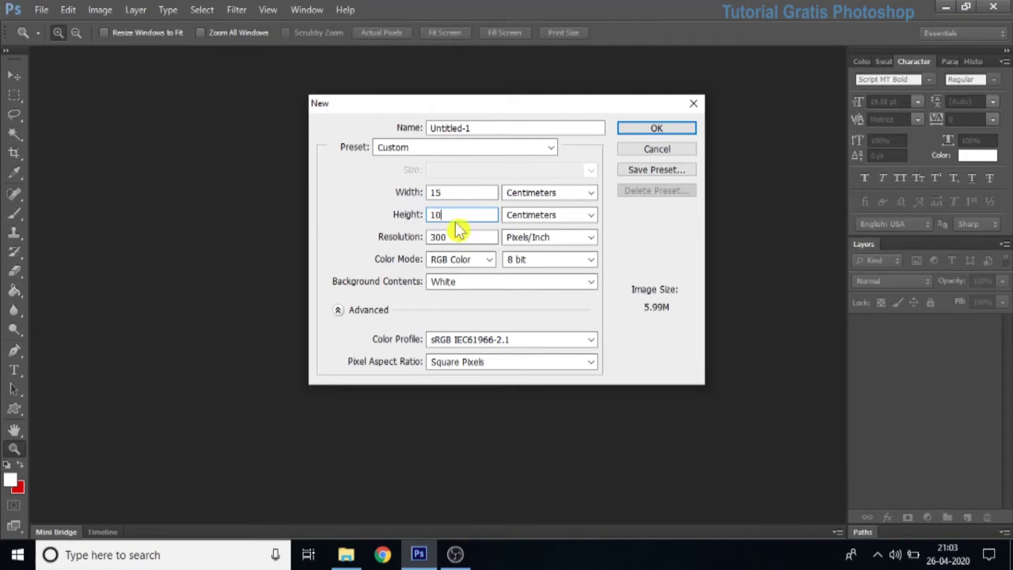
drag(500, 237, 419, 242)
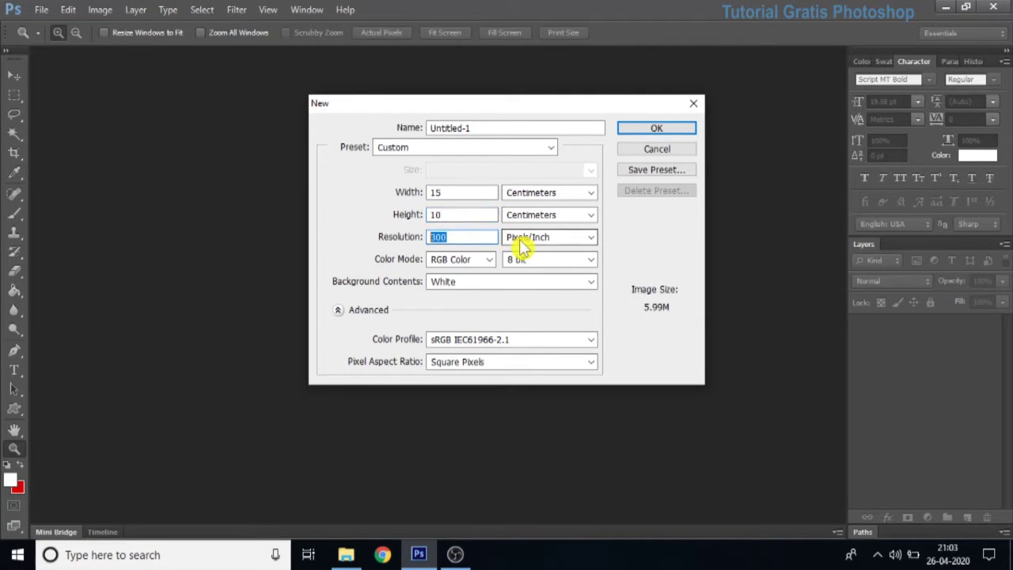
click(650, 131)
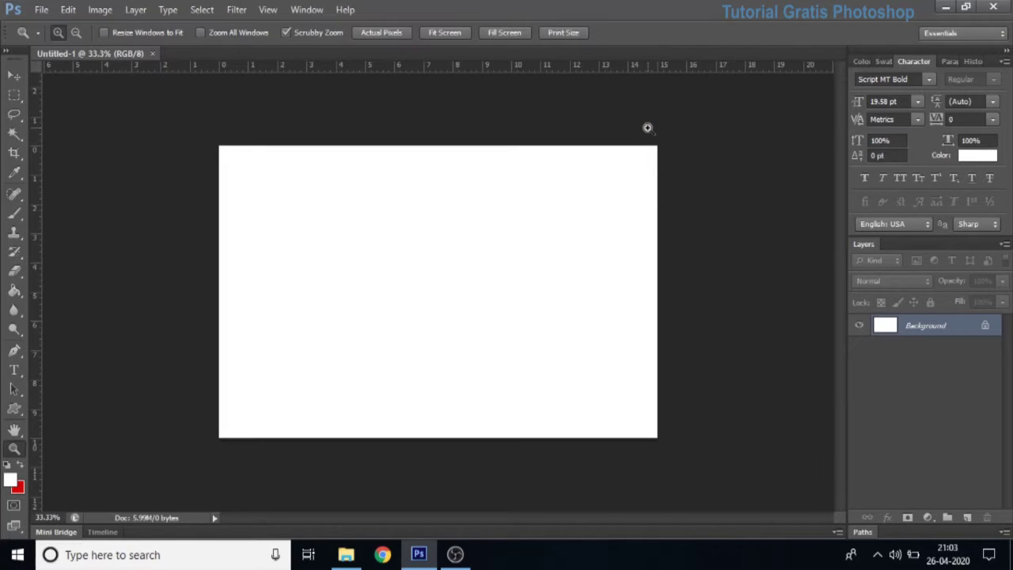
Step: Set the foreground to lime green #9bc633 and paint-bucket fill the whole canvas
click(10, 480)
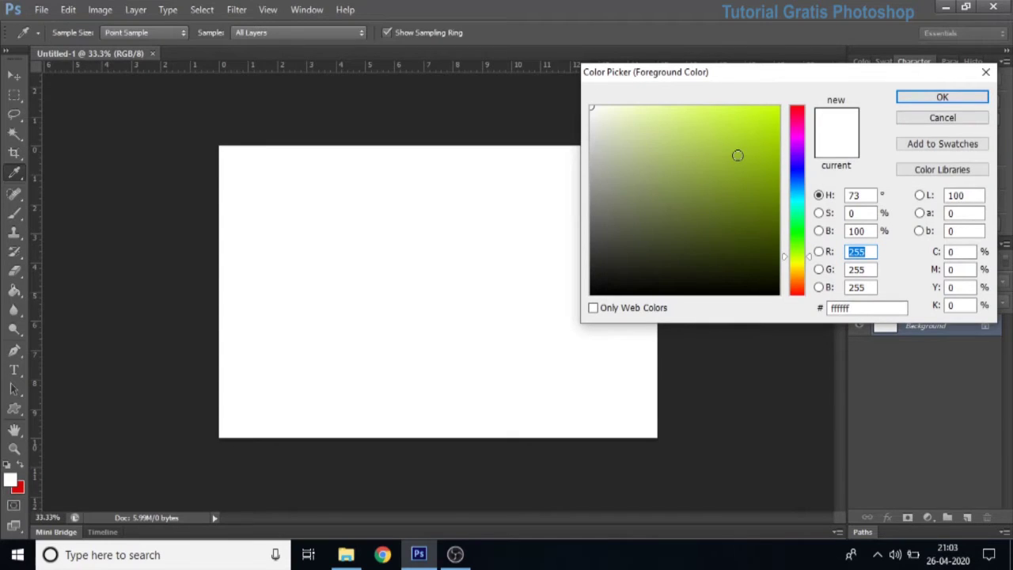
click(738, 155)
text(145)
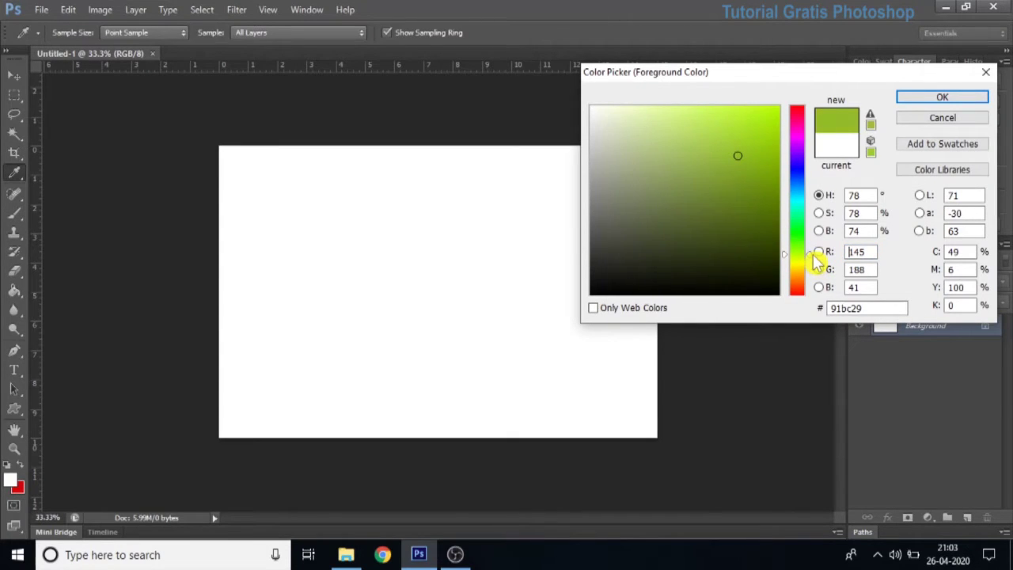
click(730, 148)
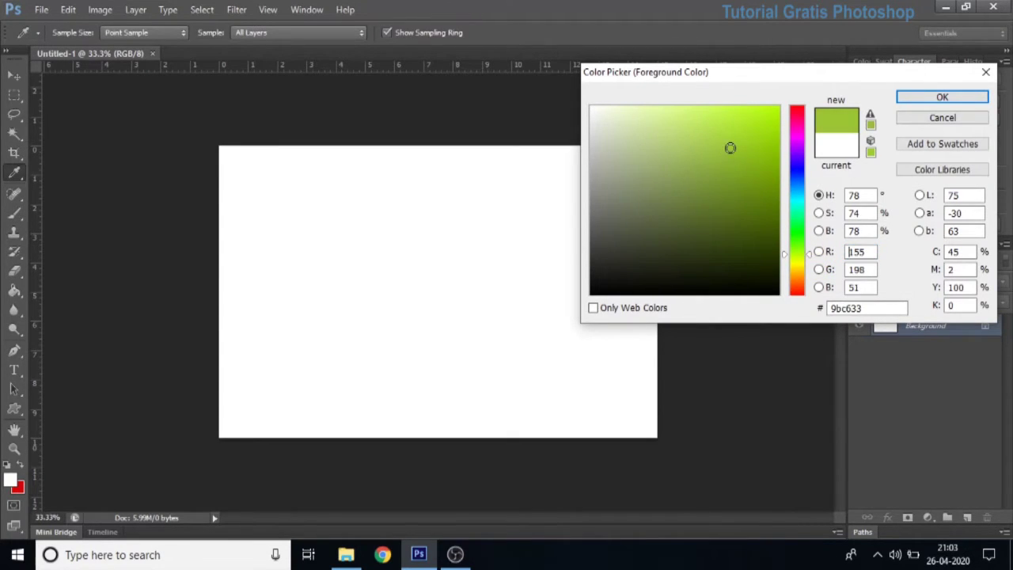
click(942, 96)
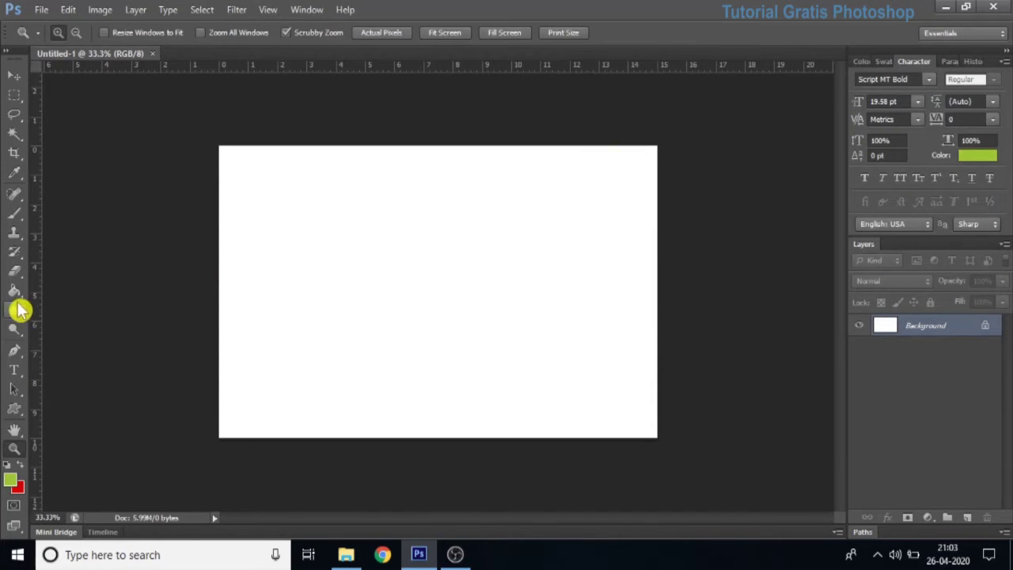
click(14, 291)
click(90, 304)
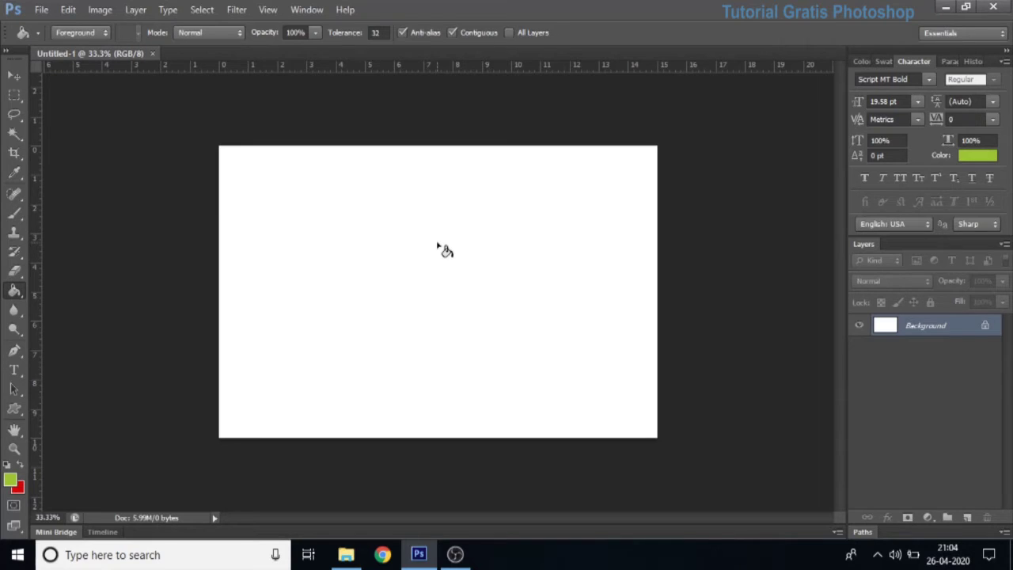
click(440, 247)
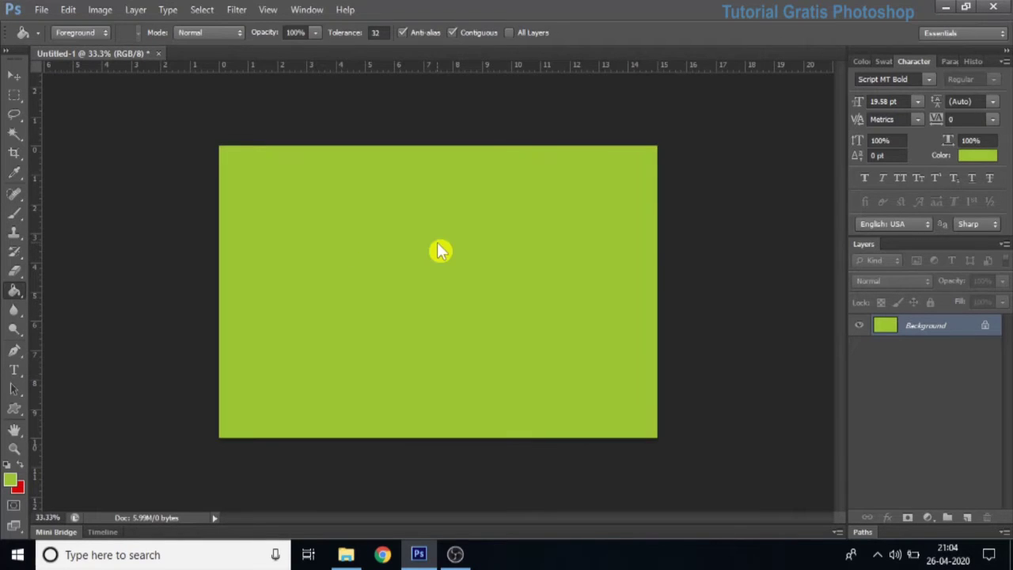
click(19, 98)
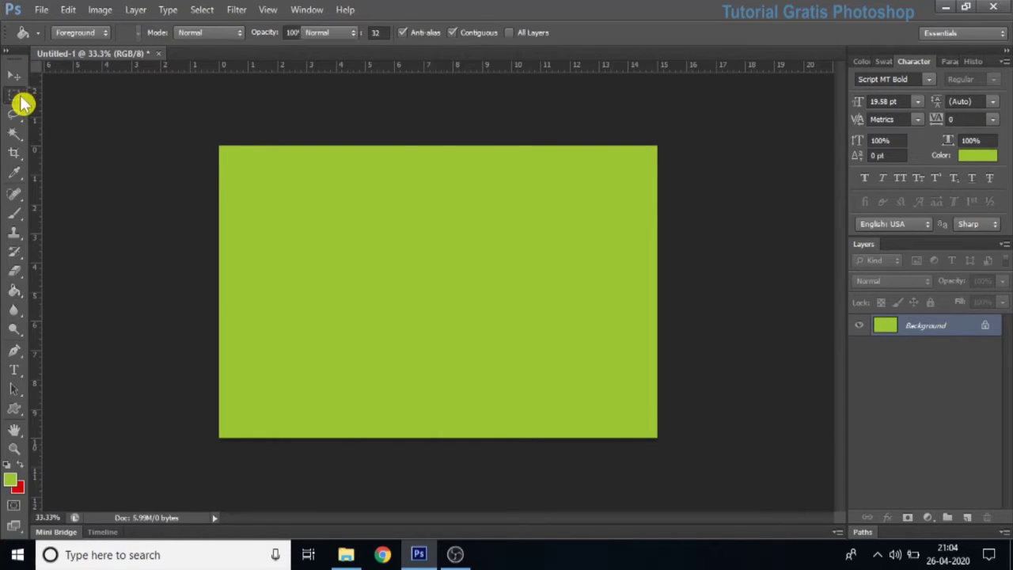
Step: Select a small square at the card's top-left corner and add a new layer
click(95, 94)
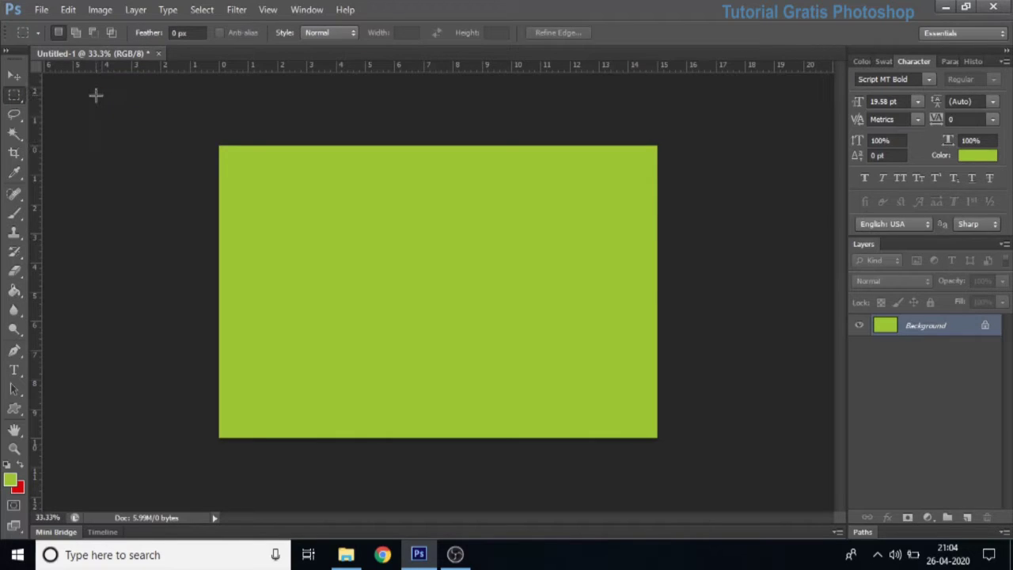
drag(204, 135, 241, 181)
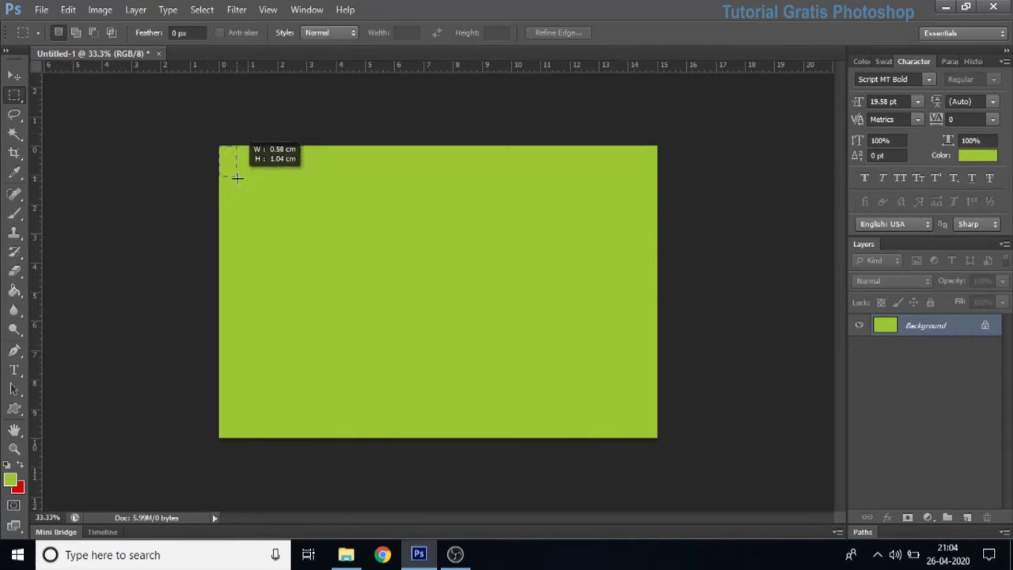
drag(241, 181, 243, 184)
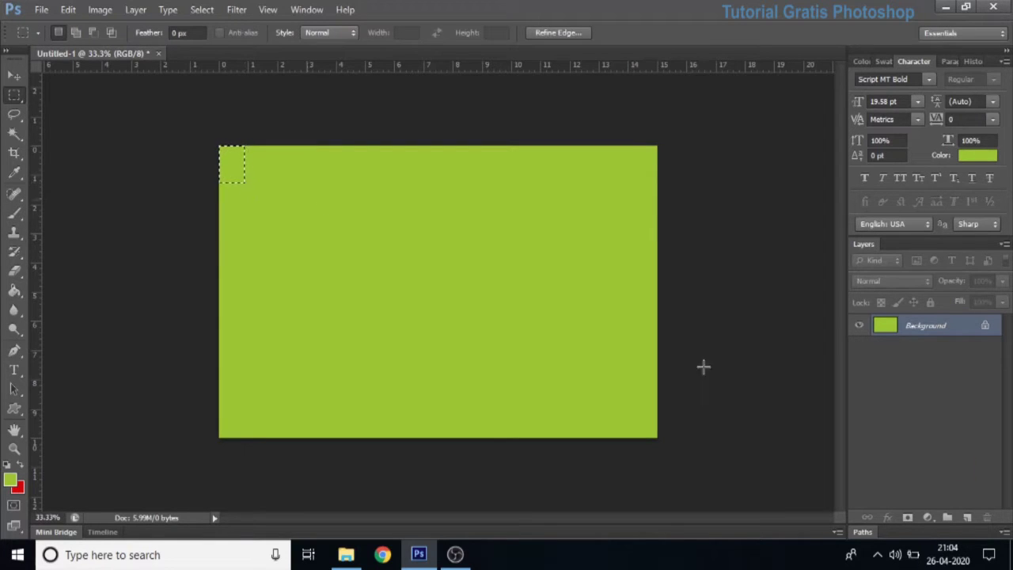
click(967, 517)
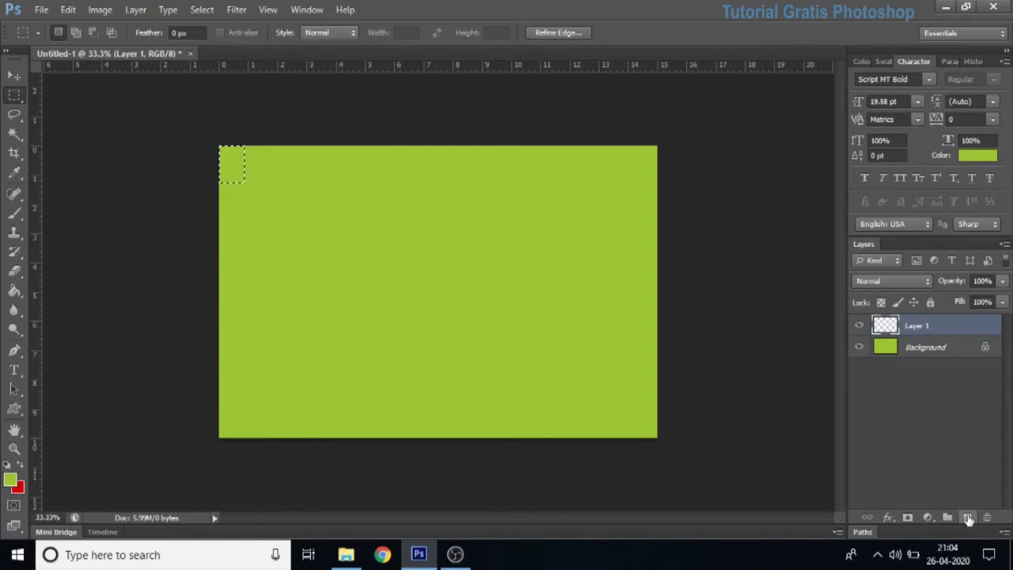
Step: Fill the square with yellow-orange #f4c842 and deselect it
click(14, 483)
drag(813, 266, 810, 272)
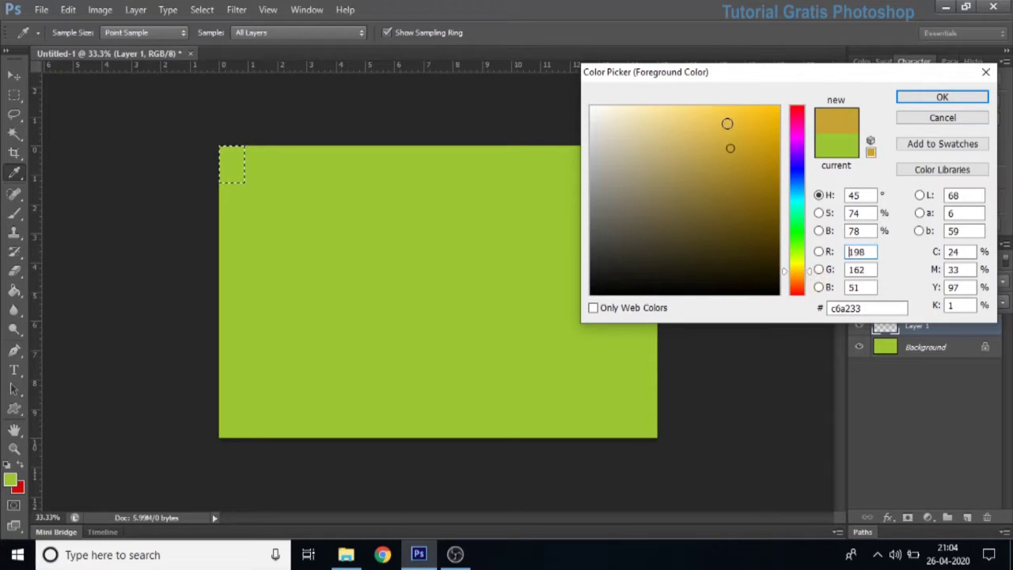
click(728, 114)
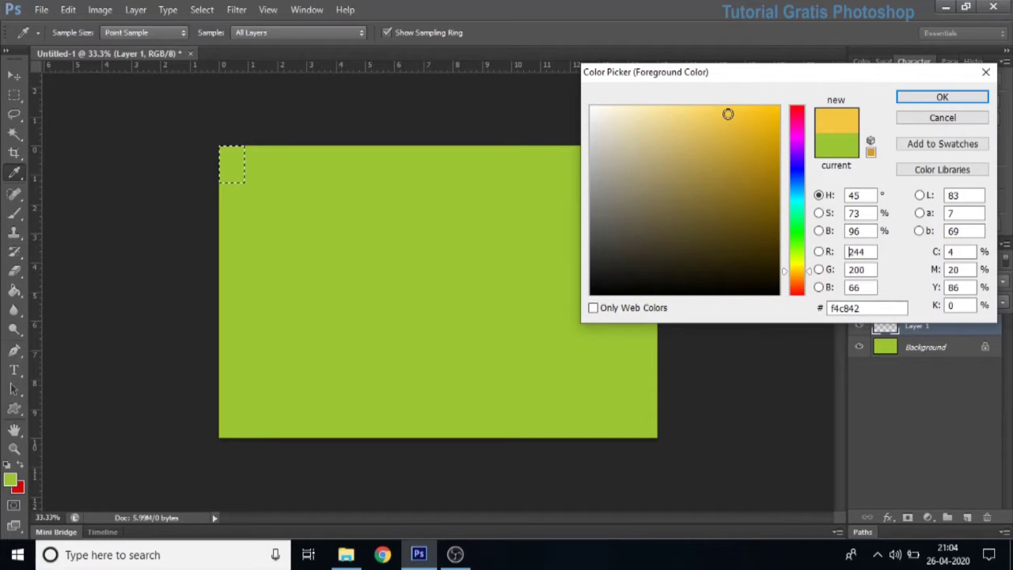
click(956, 96)
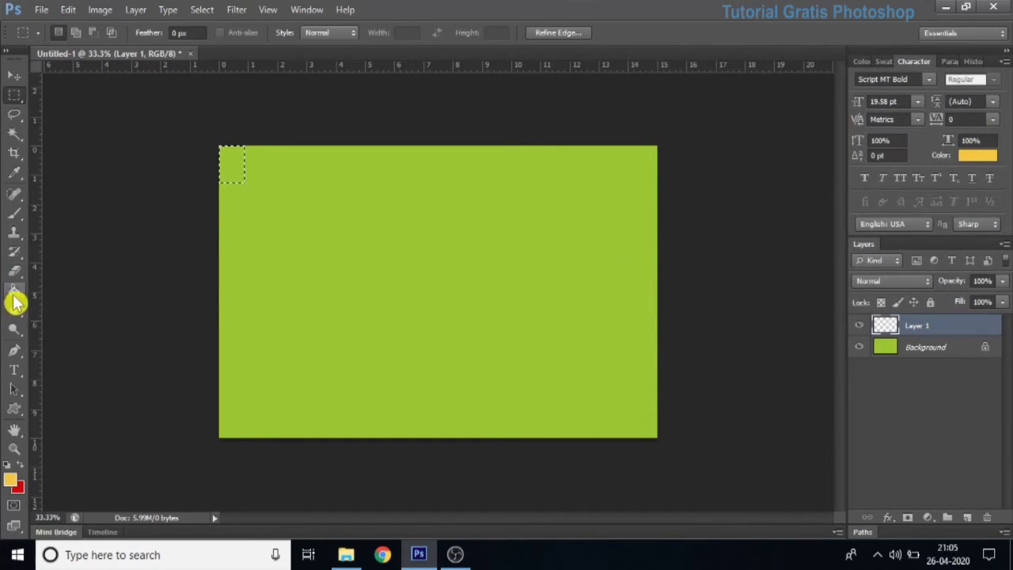
click(16, 304)
click(84, 310)
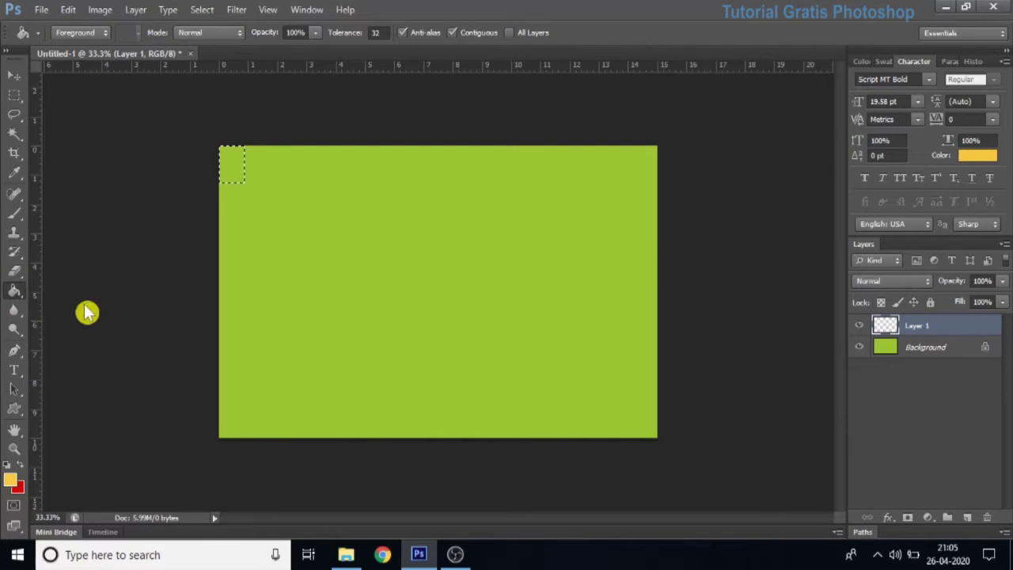
click(229, 168)
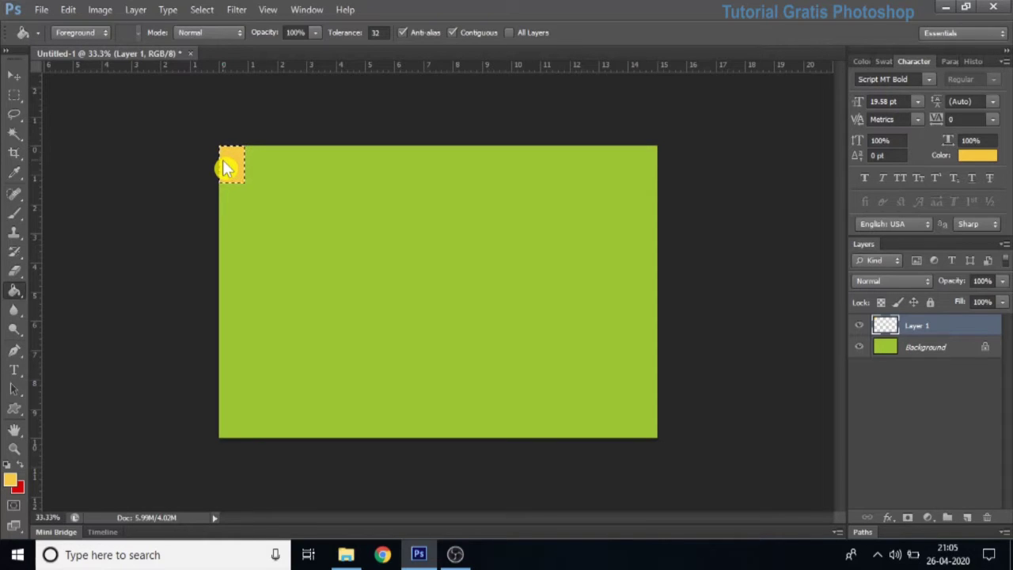
key(ctrl+d)
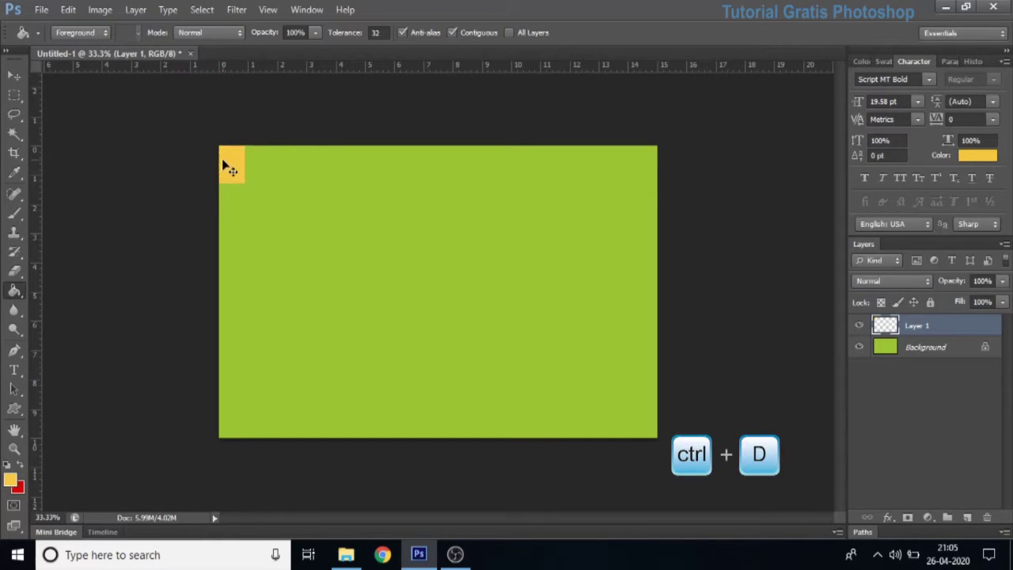
right_click(935, 331)
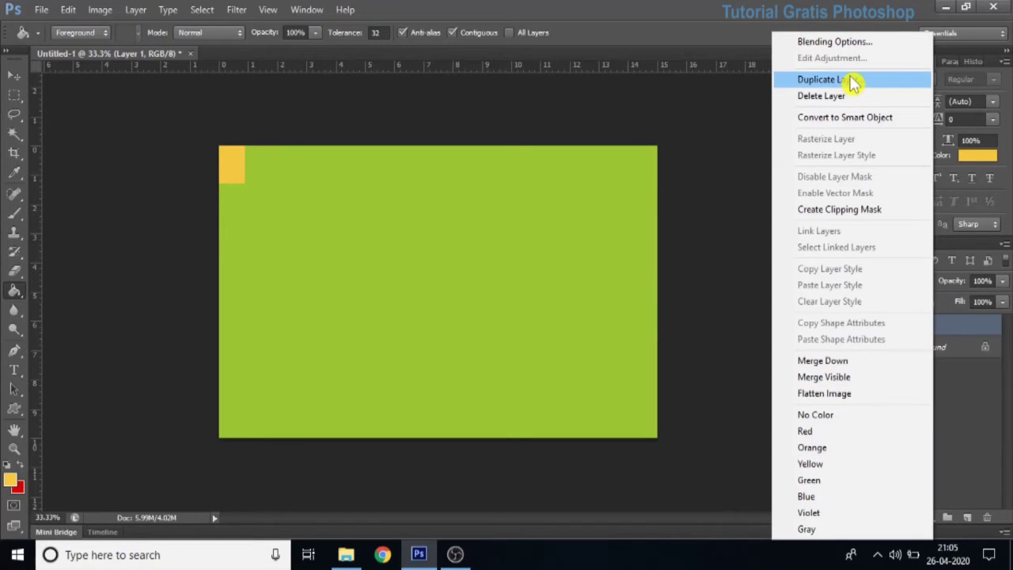
Step: Duplicate Layer 1 and Shift-drag the copy right beside the yellow square
click(852, 81)
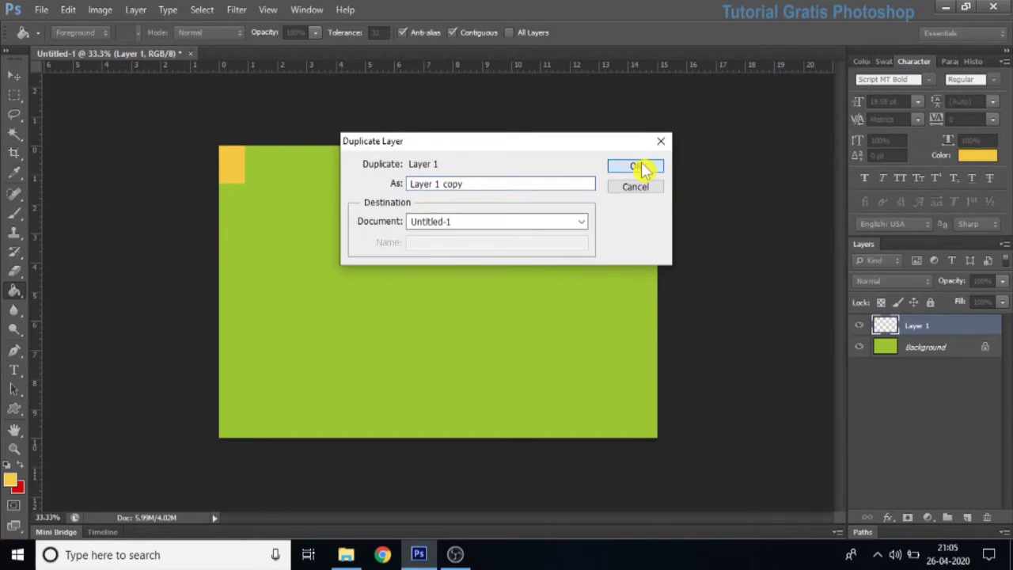
click(643, 168)
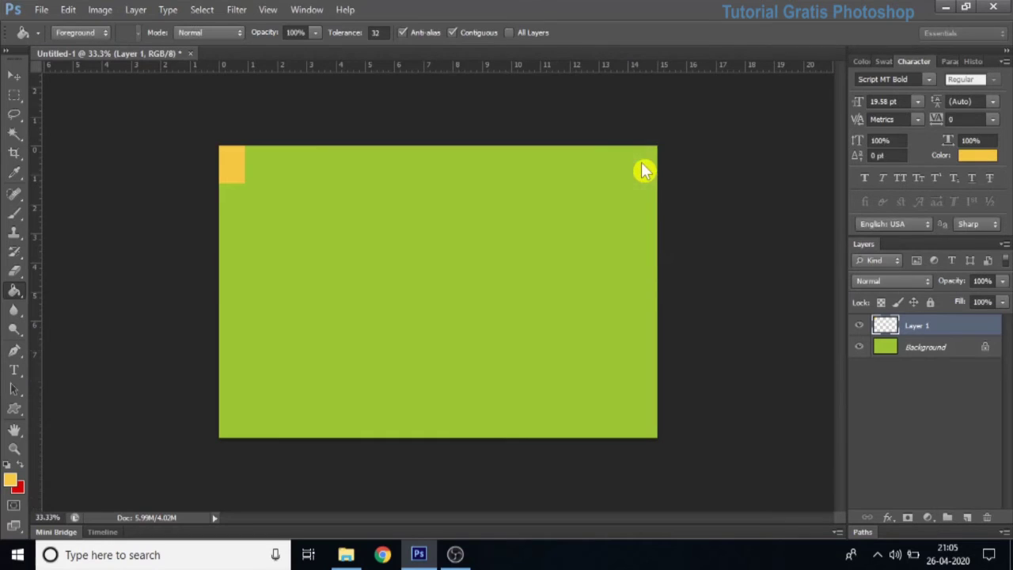
click(15, 77)
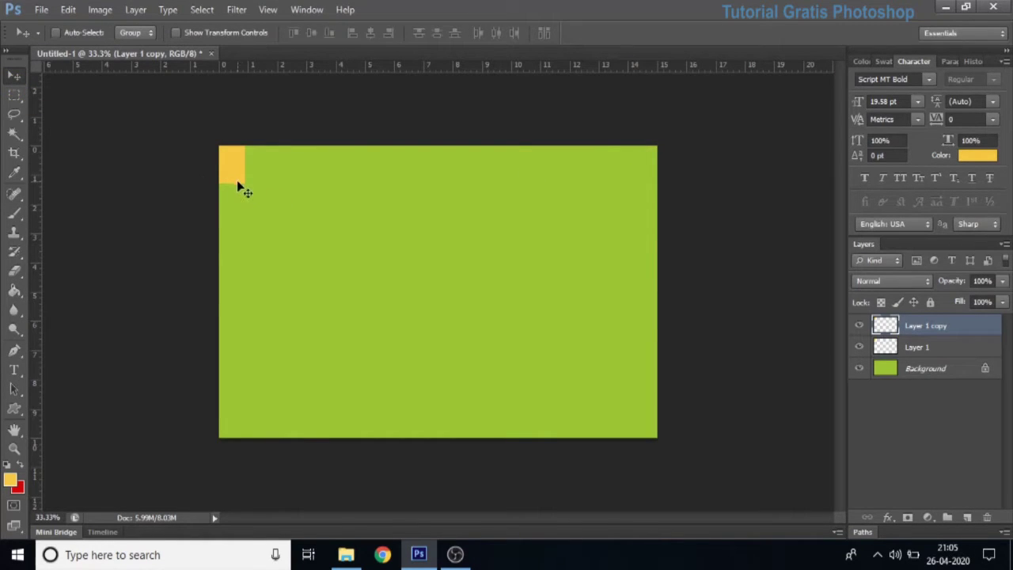
key(shift)
drag(236, 174, 258, 172)
Step: Recolour the copied square pink (#e748a2) with a Color Overlay layer style
click(888, 519)
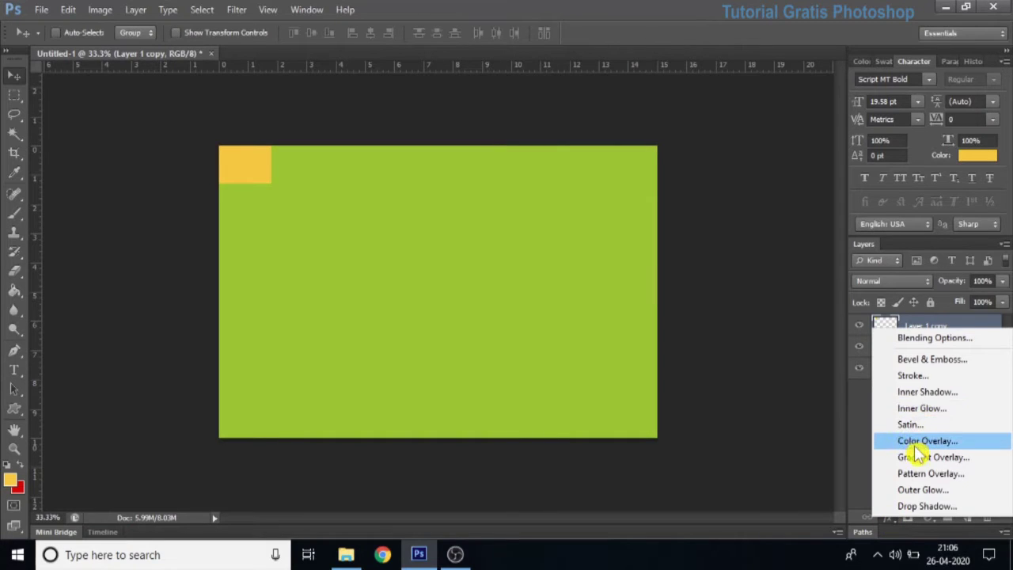
click(915, 445)
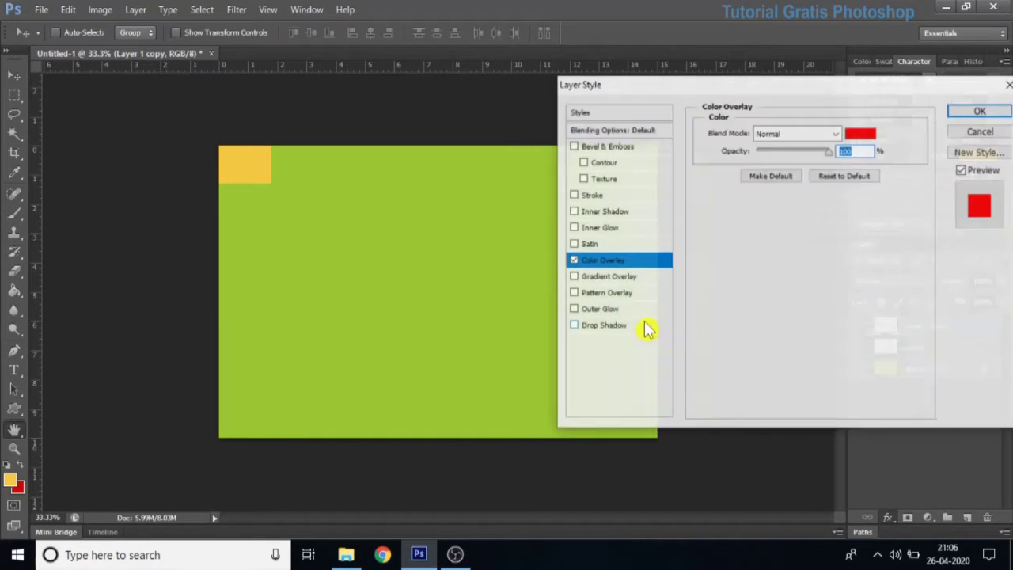
click(861, 134)
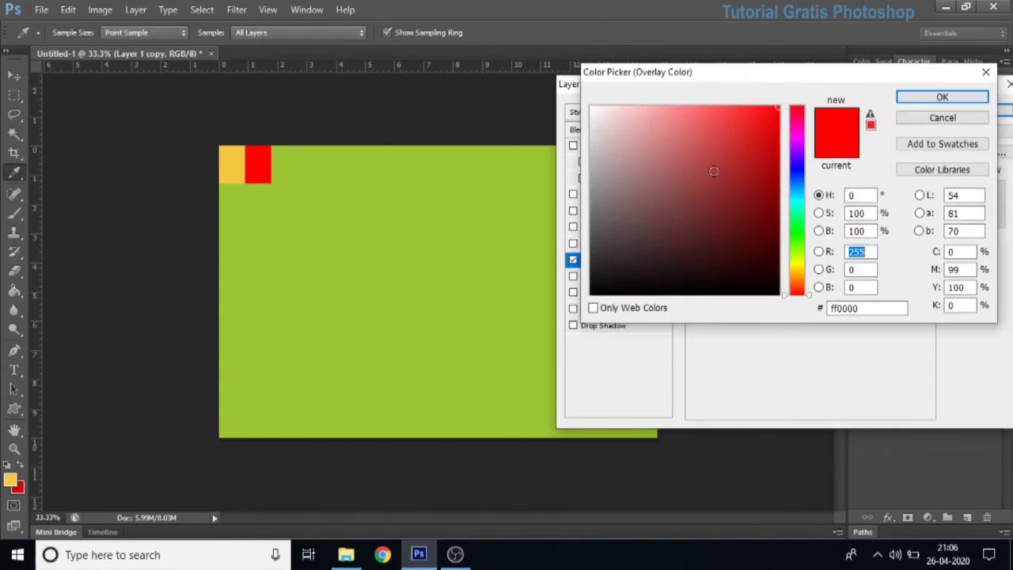
drag(798, 143, 803, 131)
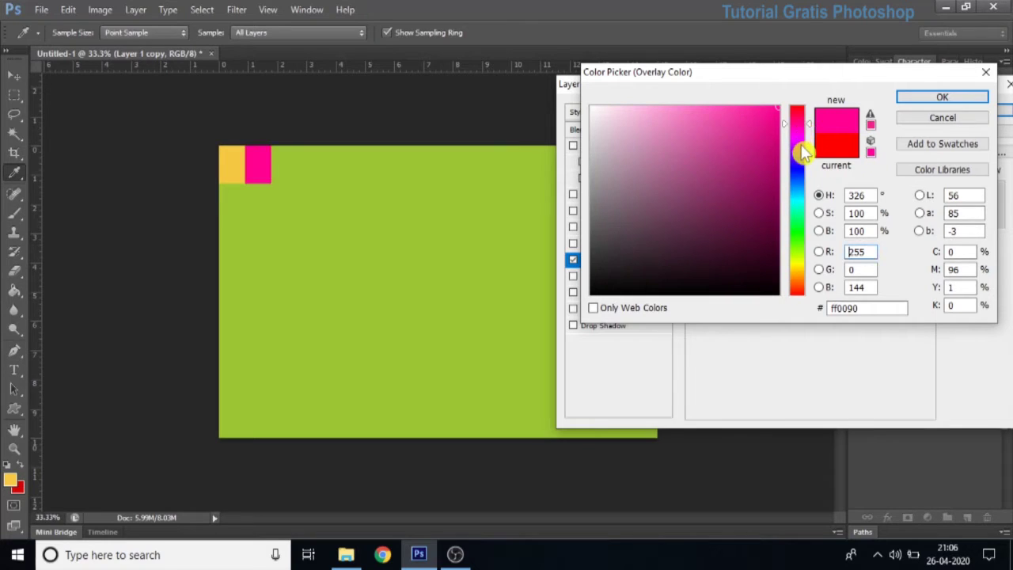
click(720, 124)
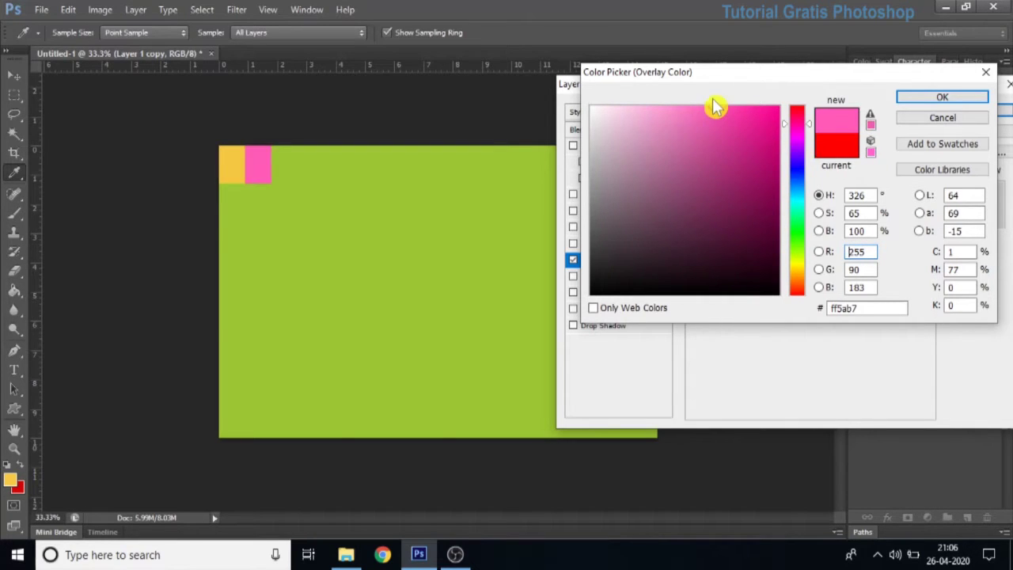
click(942, 97)
click(981, 112)
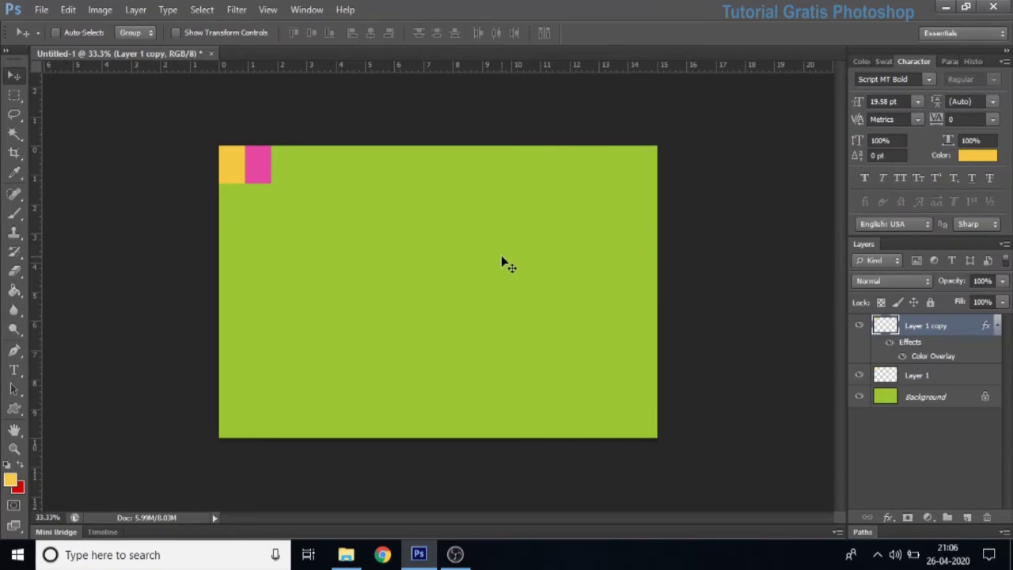
Step: Merge the yellow and pink square layers into one layer
click(950, 381)
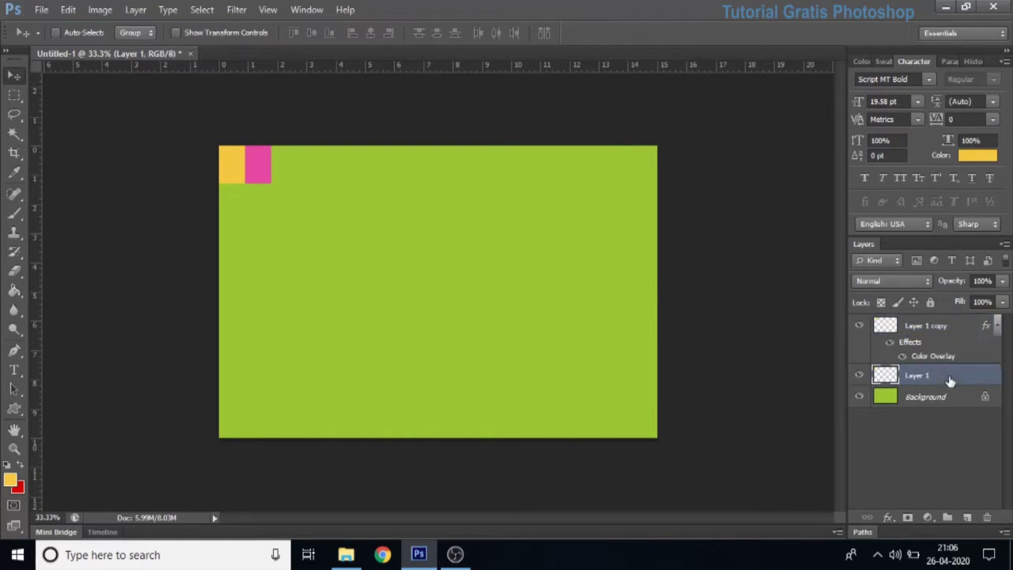
key(ctrl)
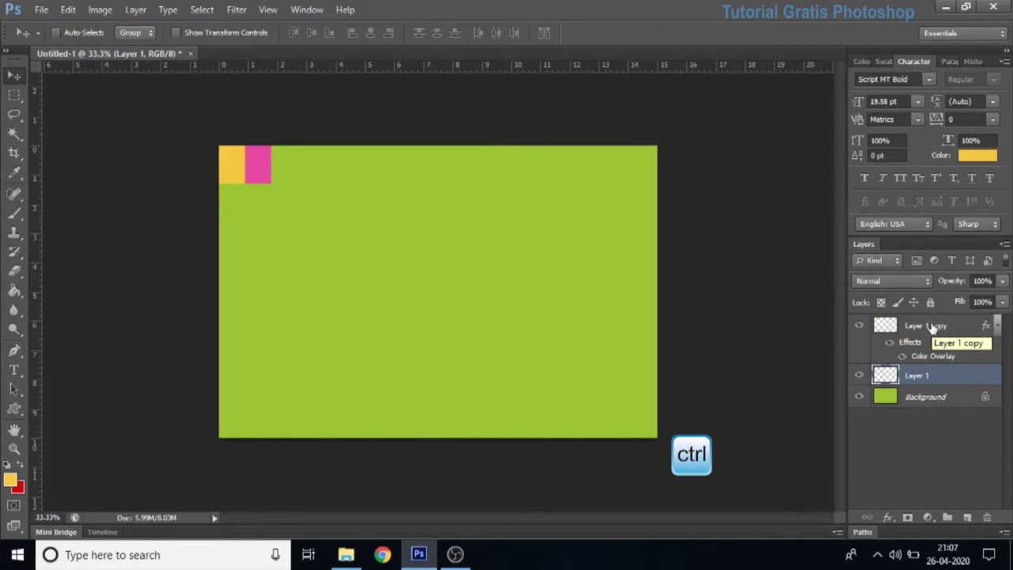
ctrl+click(936, 328)
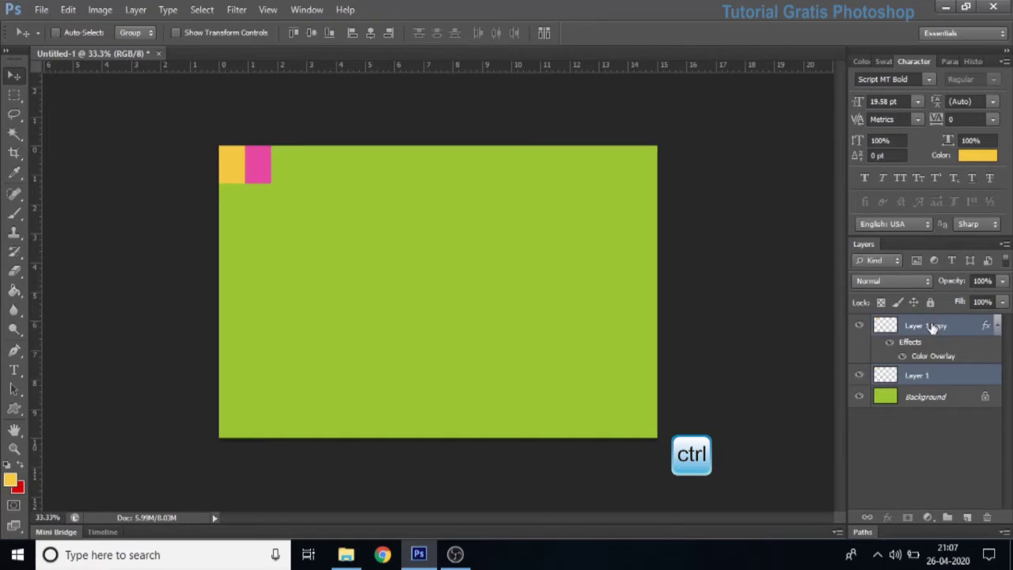
right_click(934, 327)
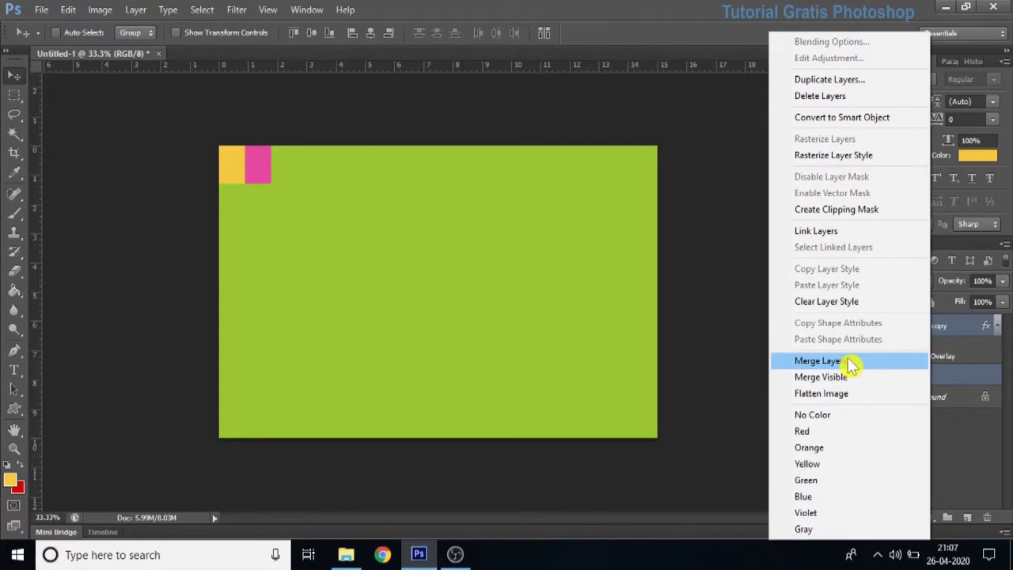
click(818, 361)
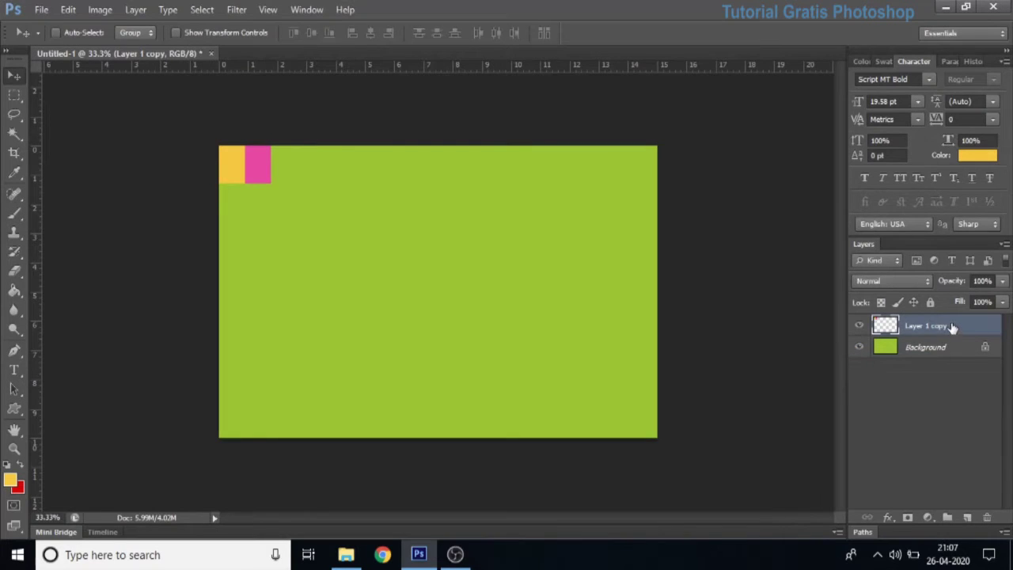
Step: Duplicate the square pair, move it right, and merge into a four-stripe layer
right_click(952, 328)
click(865, 80)
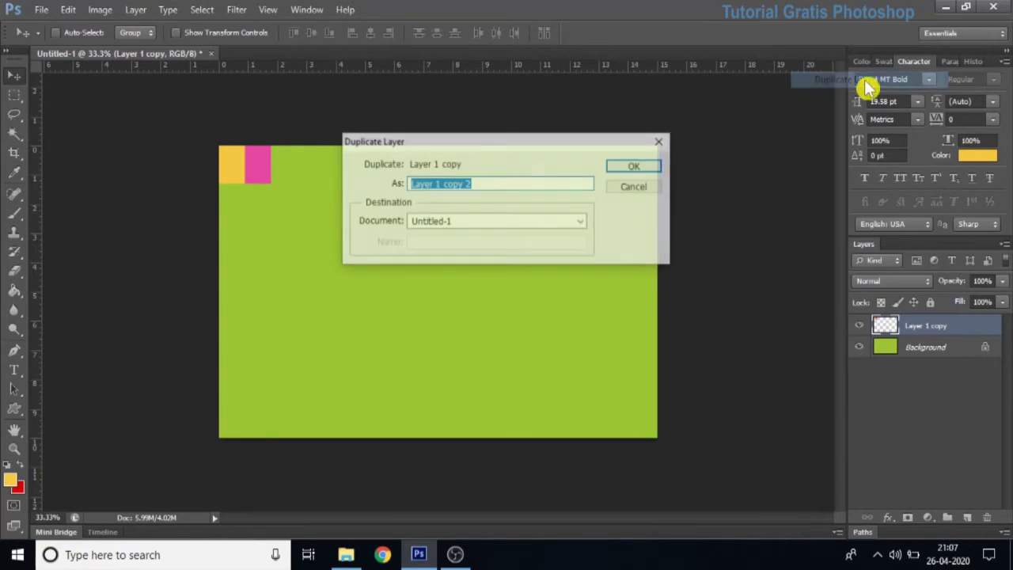
click(649, 167)
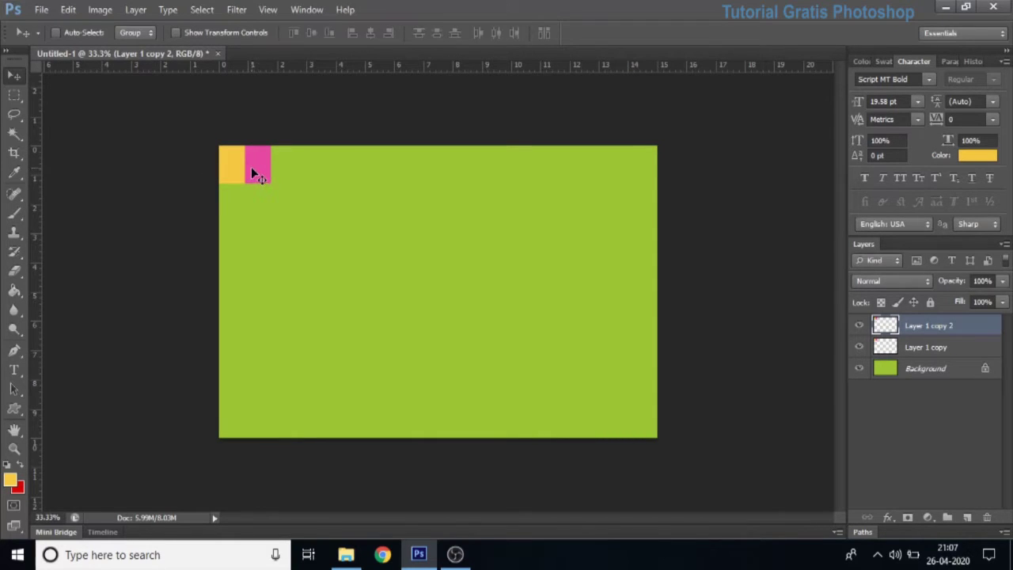
drag(252, 168, 308, 176)
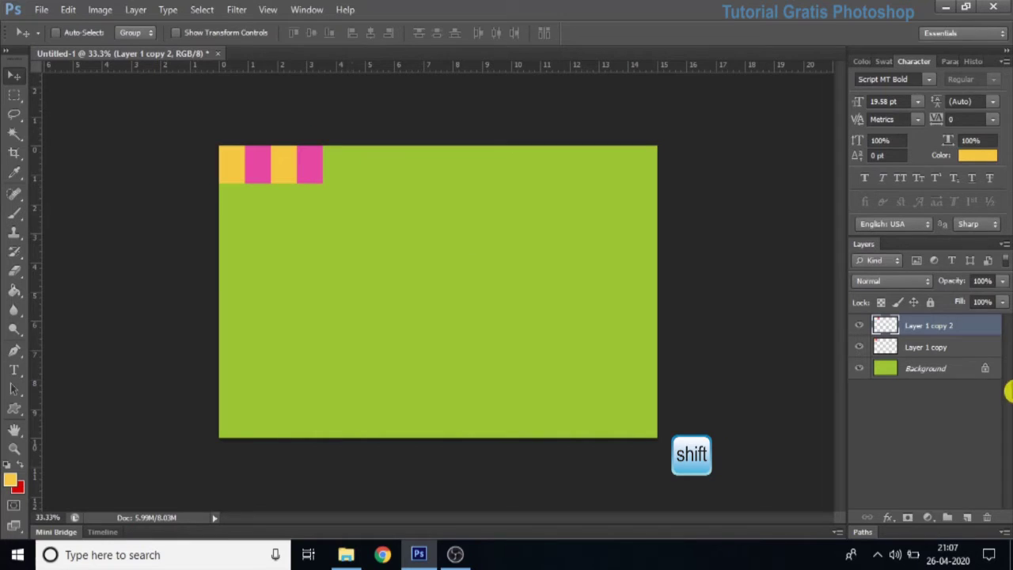
shift+click(938, 350)
right_click(938, 350)
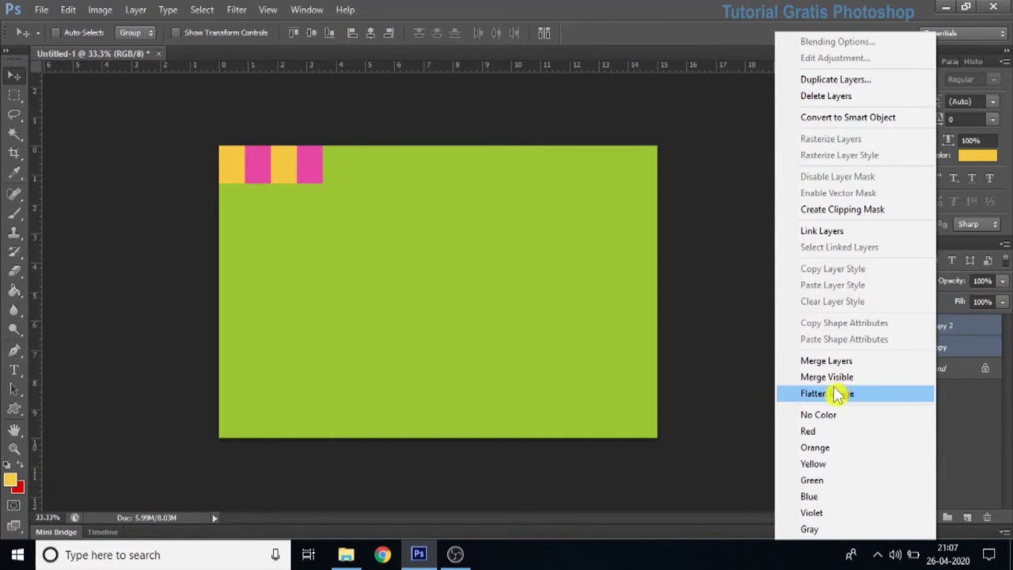
click(827, 361)
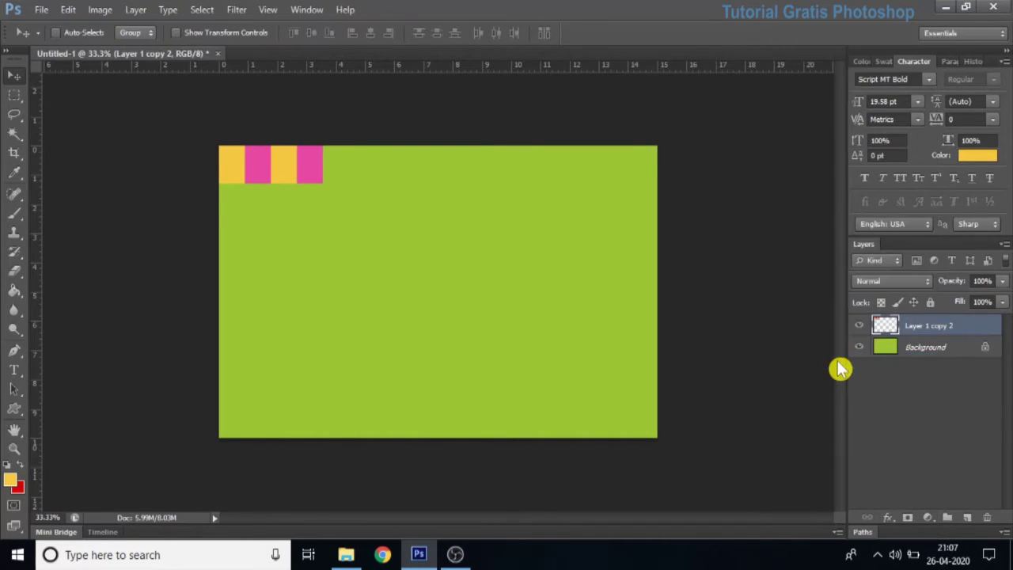
Step: Duplicate the four stripes, Shift-drag them right, and merge into eight stripes
right_click(917, 332)
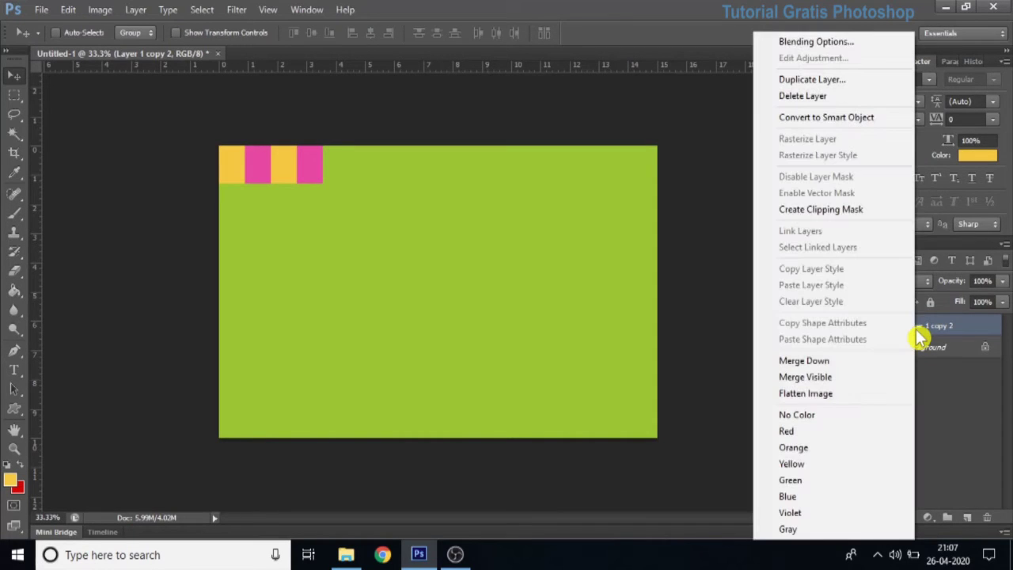
click(809, 79)
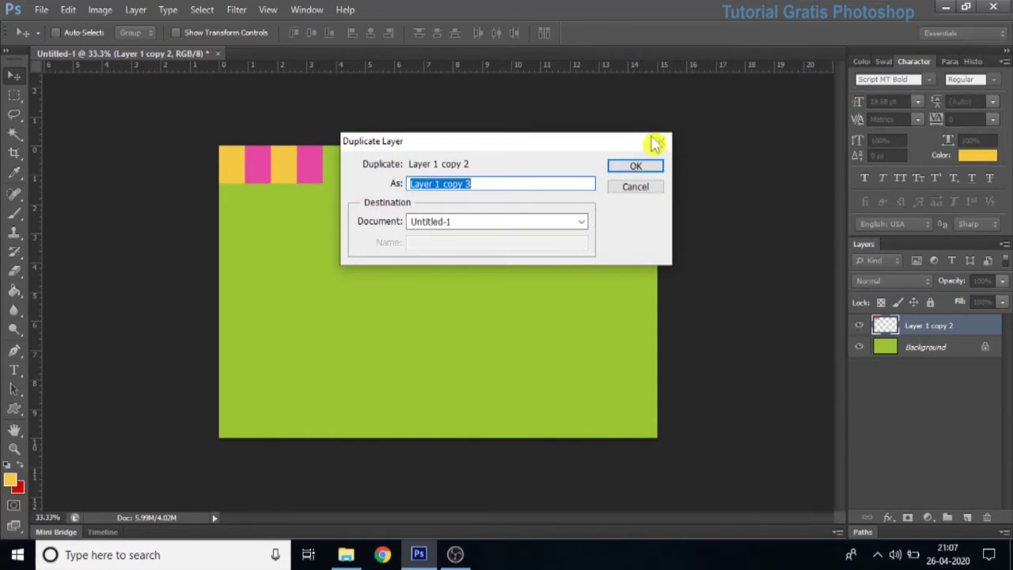
click(640, 165)
key(shift)
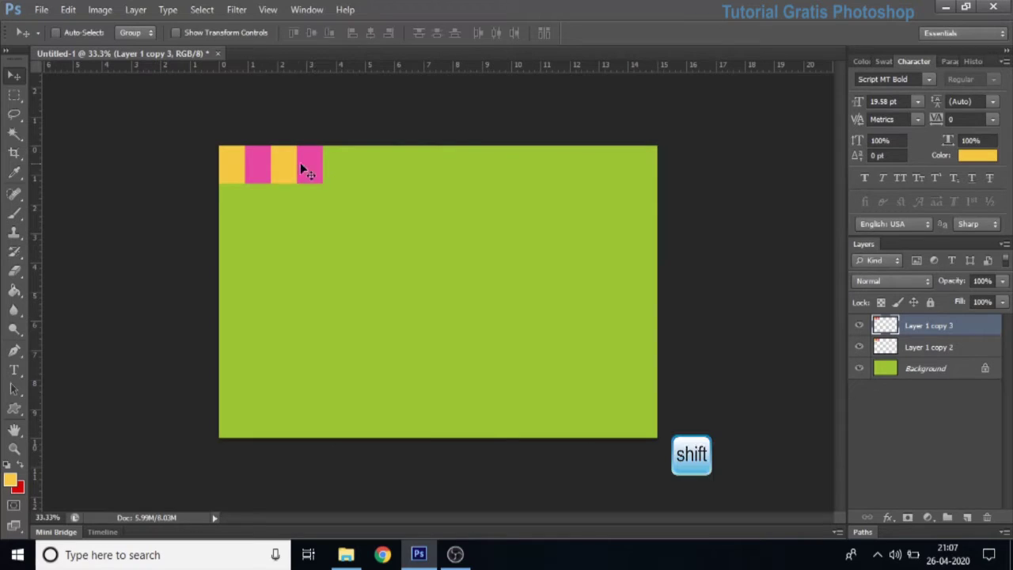
drag(293, 170, 400, 182)
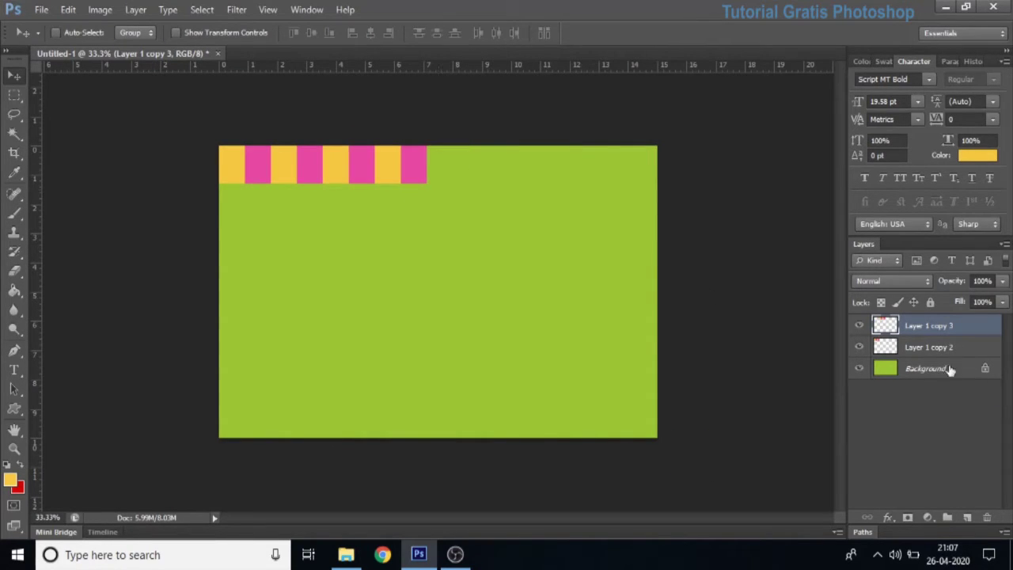
shift+click(927, 350)
right_click(930, 350)
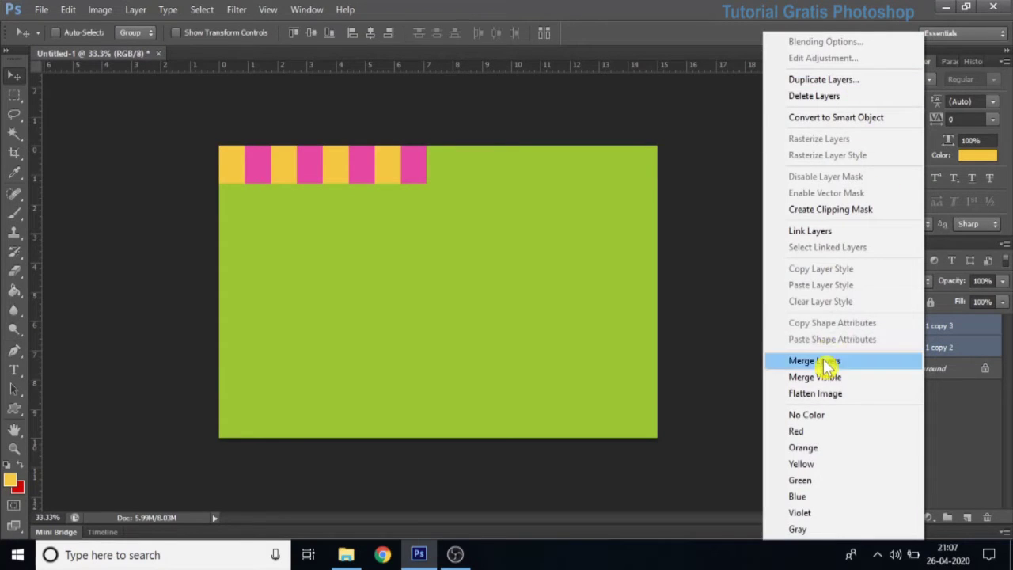
click(828, 362)
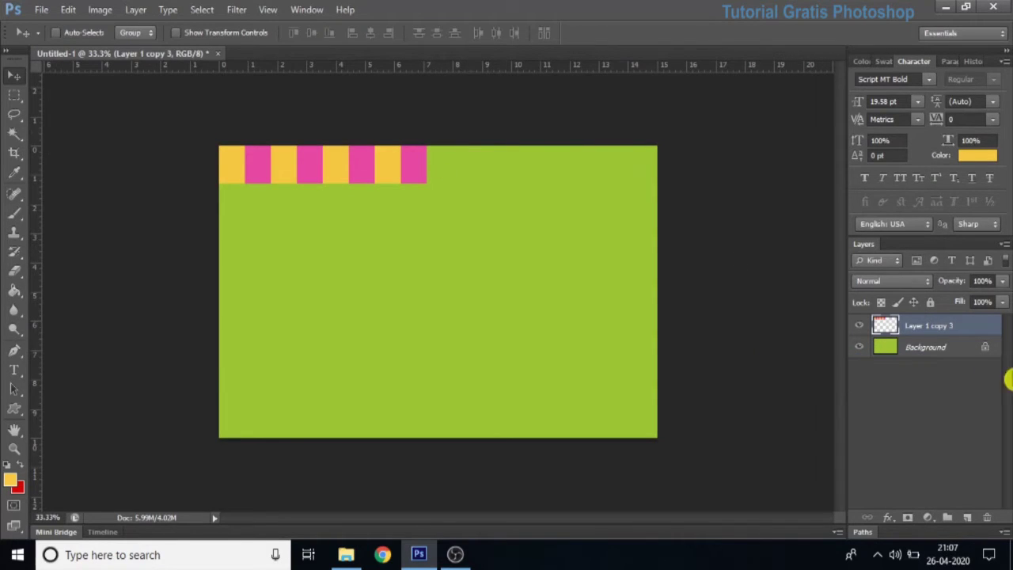
Step: Duplicate the eight stripes, align them further right, and merge into one band
right_click(913, 327)
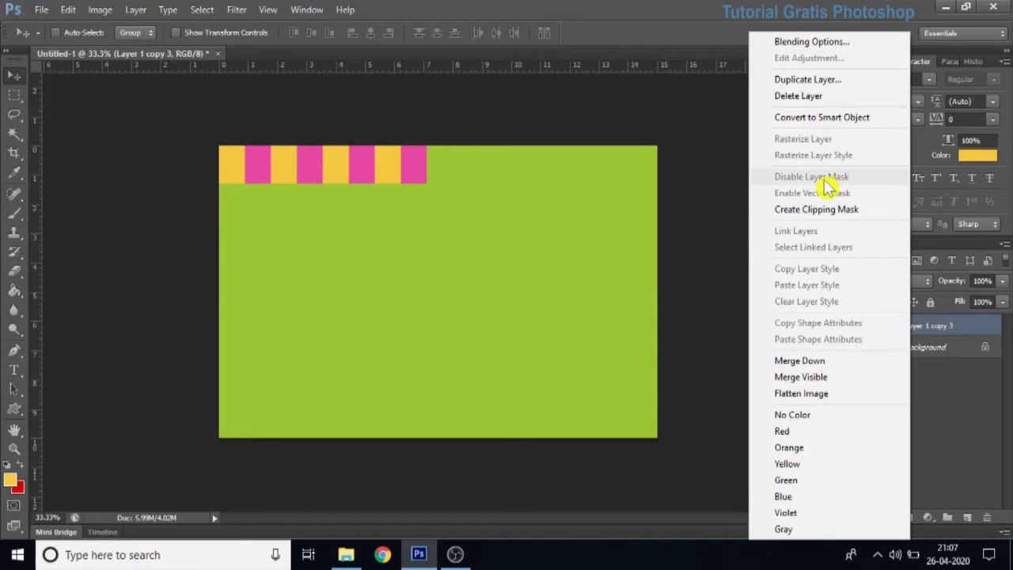
click(813, 80)
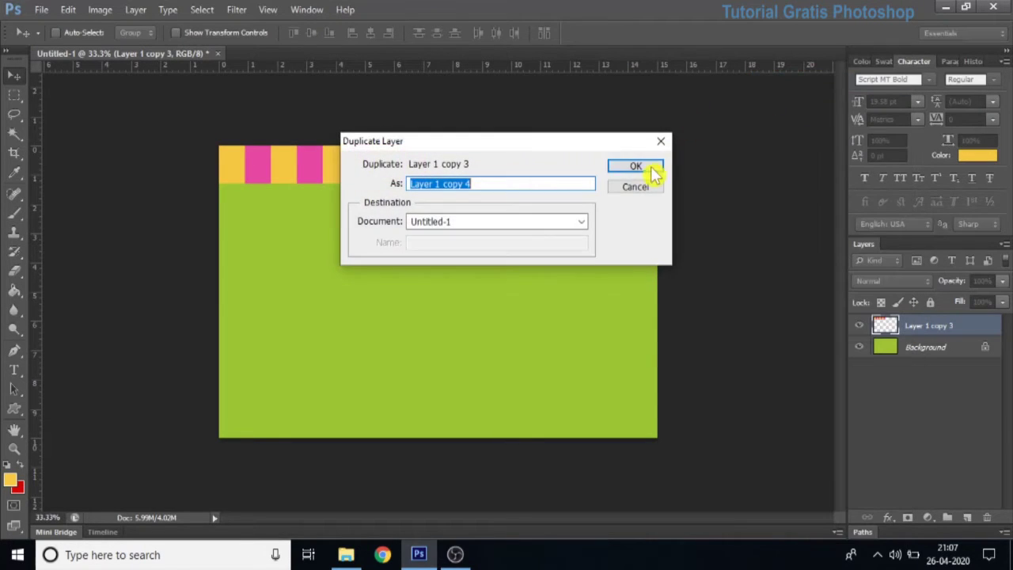
click(635, 166)
drag(286, 192, 518, 194)
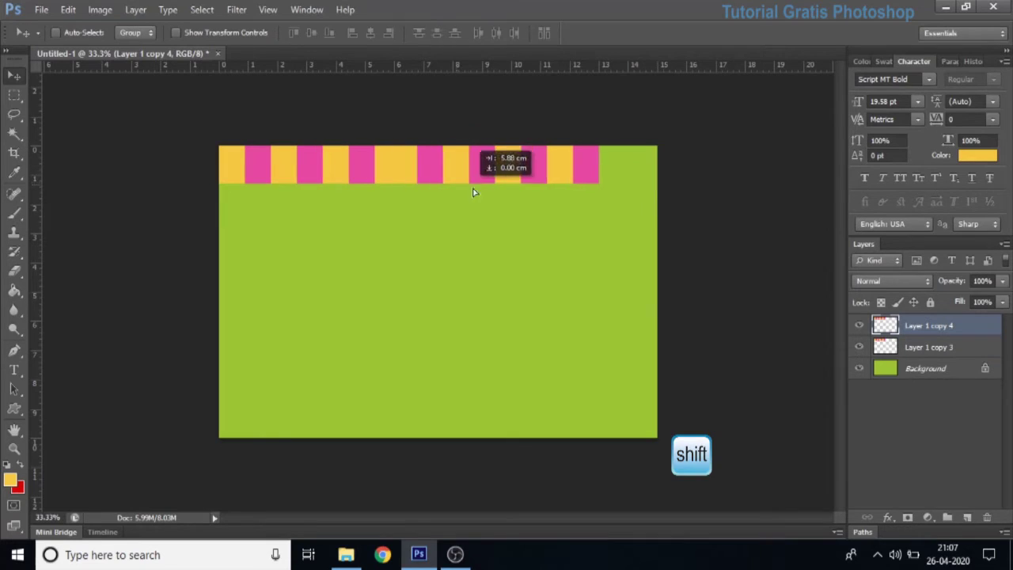
drag(518, 193, 499, 192)
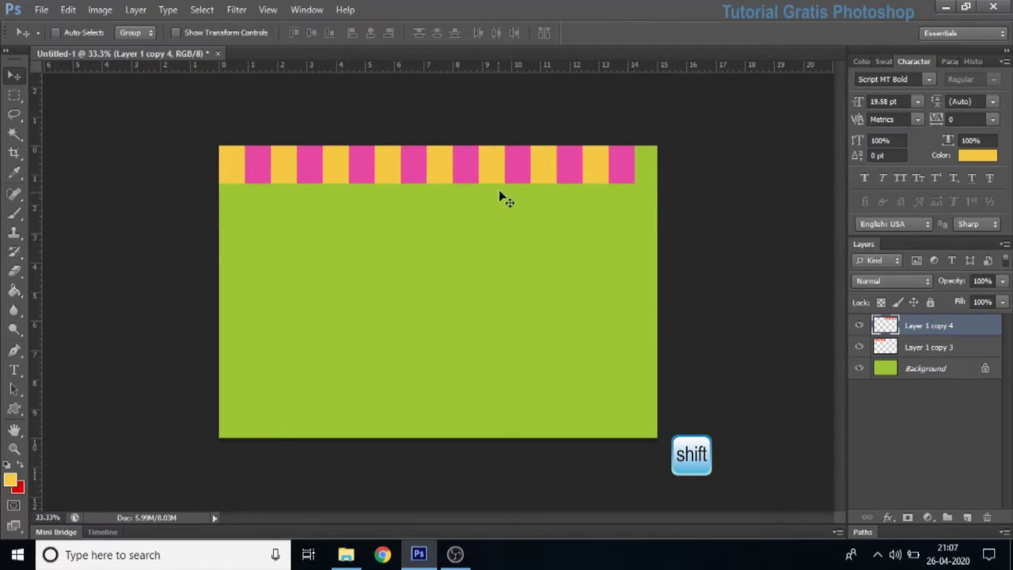
shift+click(926, 349)
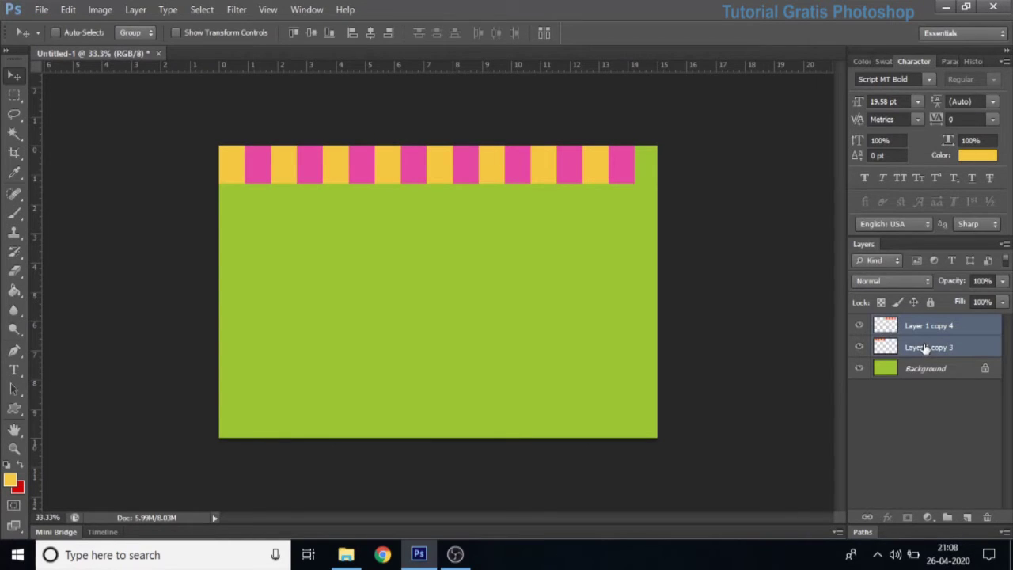
right_click(925, 349)
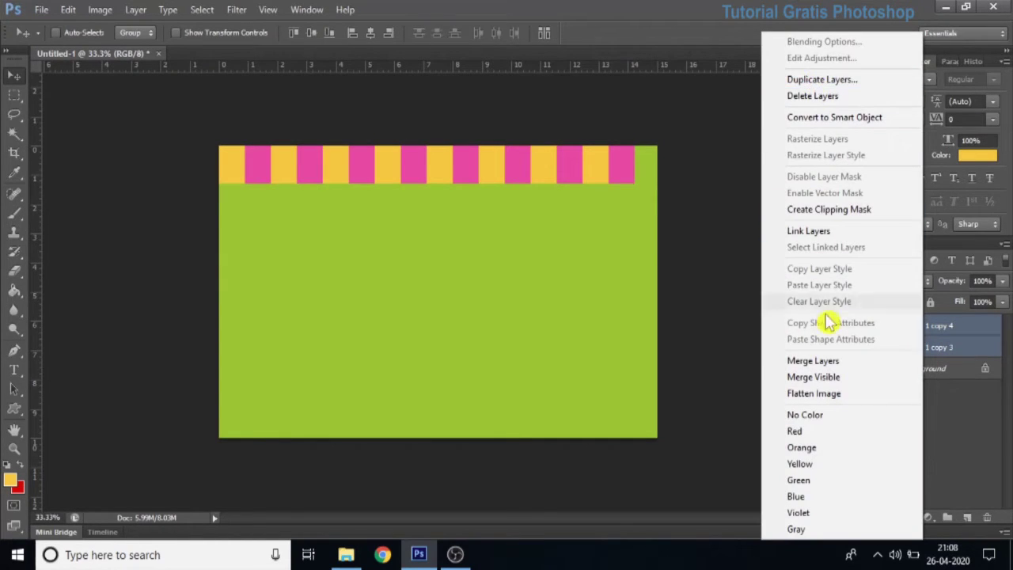
click(809, 361)
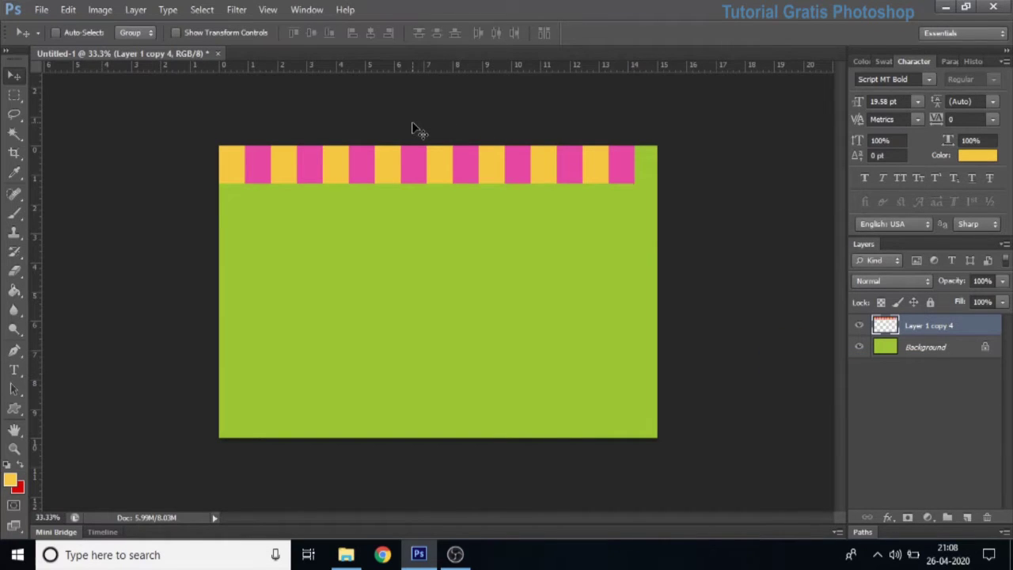
key(ctrl+t)
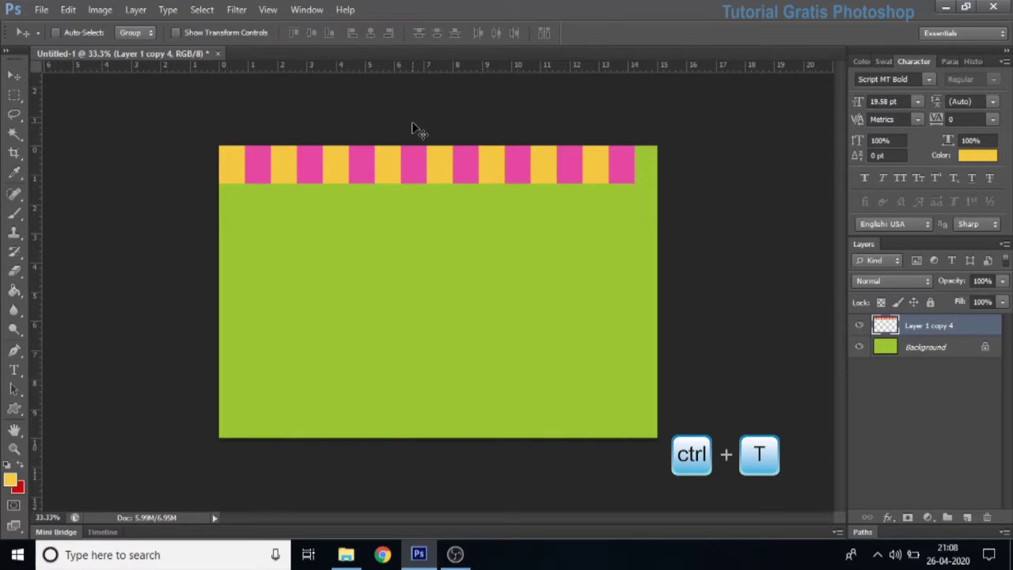
Step: Stretch the striped band with Free Transform to span the full card width
key(ctrl+t)
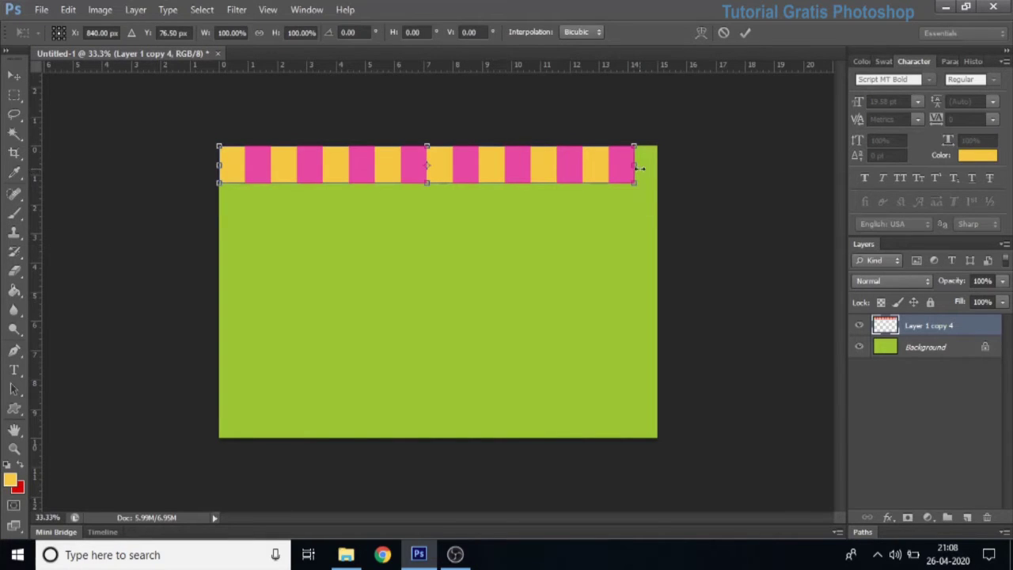
drag(639, 167, 690, 166)
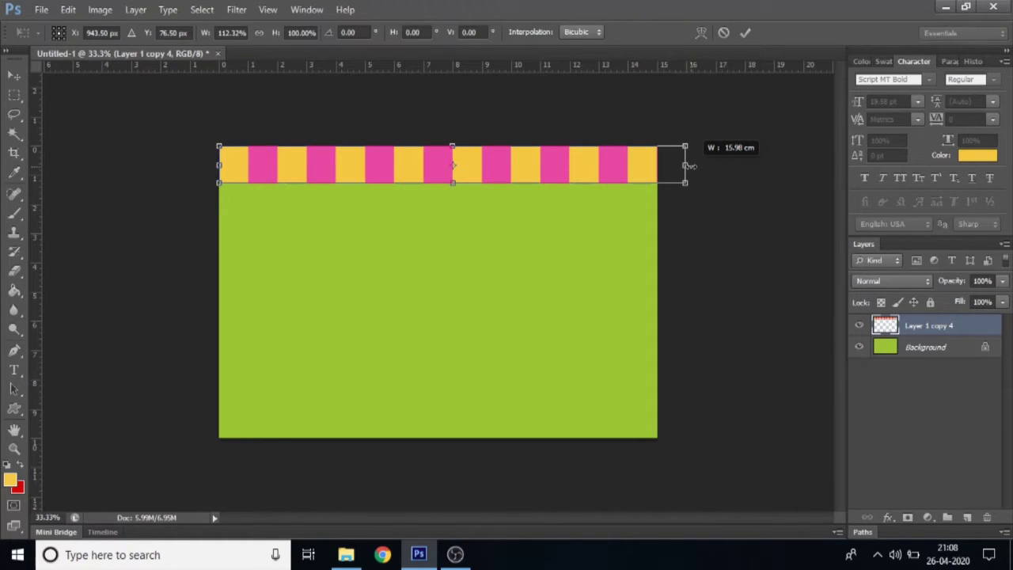
drag(690, 166, 685, 165)
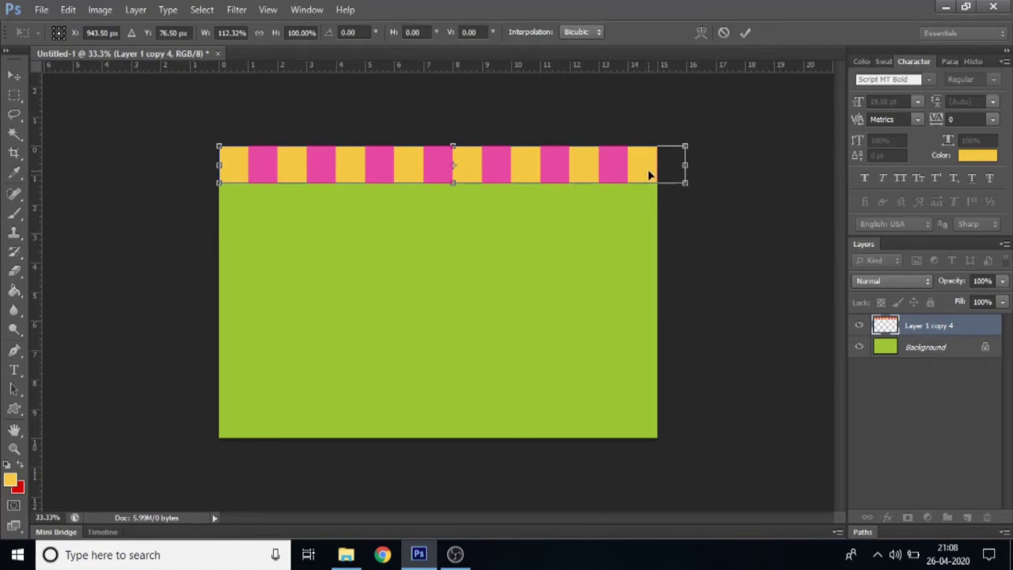
click(746, 35)
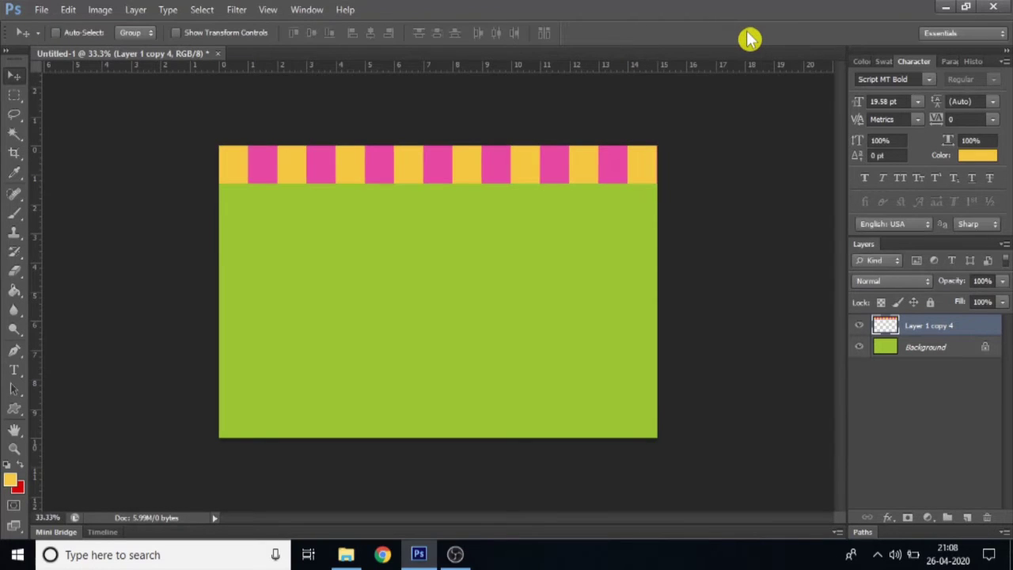
Step: Duplicate the band as Layer 1 copy 5 and move it to the bottom edge
right_click(923, 332)
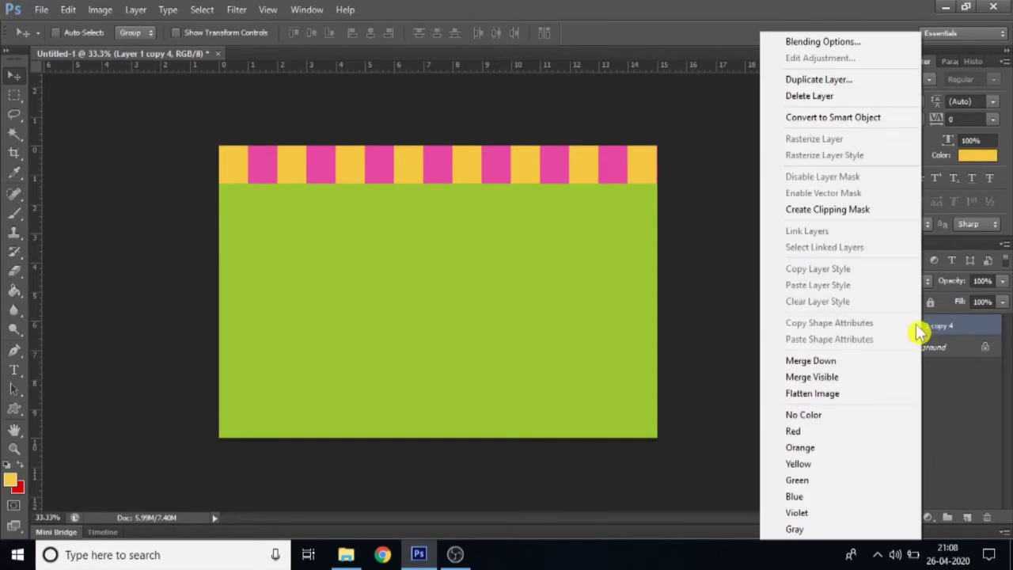
click(826, 82)
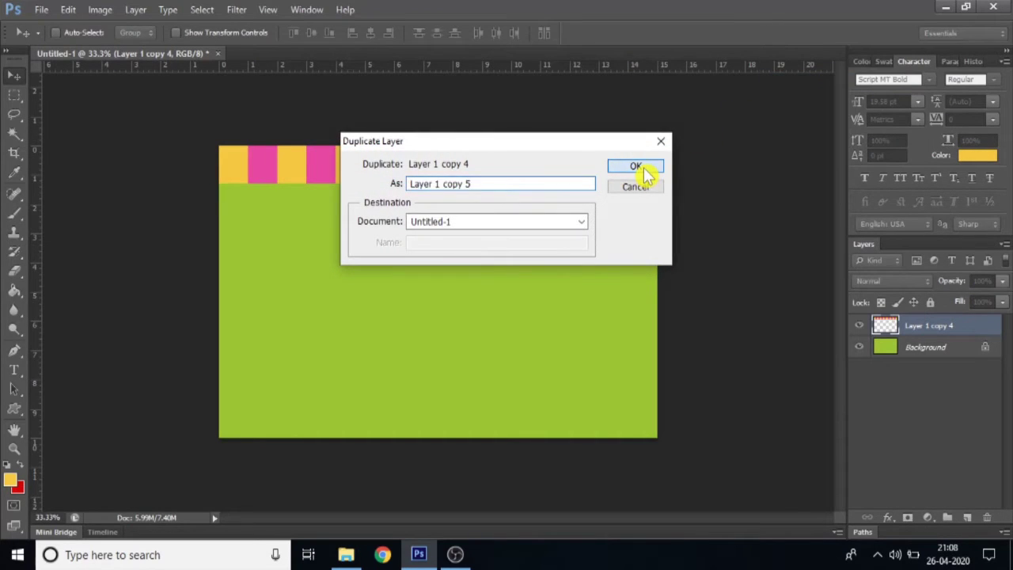
click(641, 169)
drag(546, 166, 551, 425)
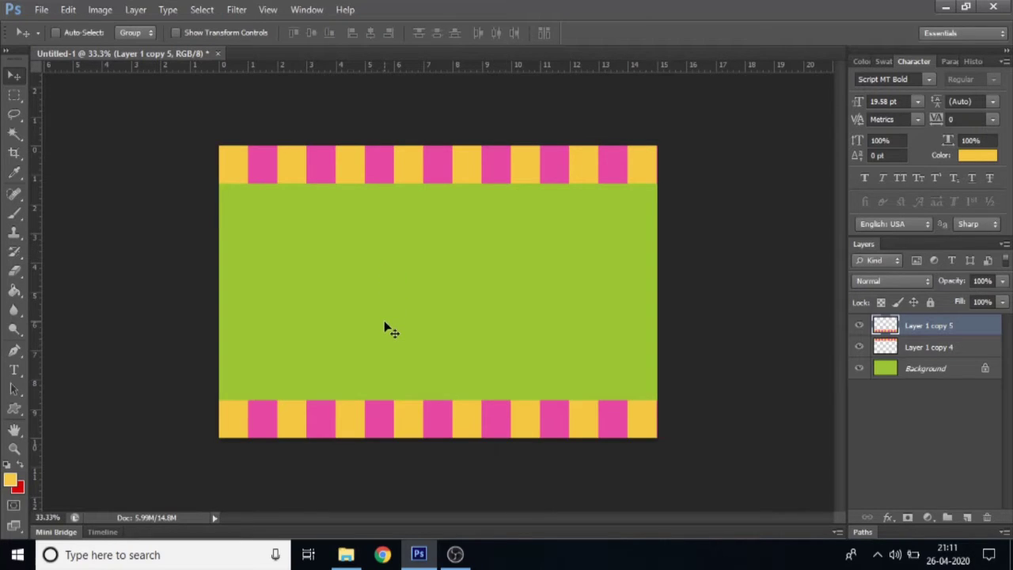
Step: Draw a Frame 7 custom shape path on the card's left side
click(14, 408)
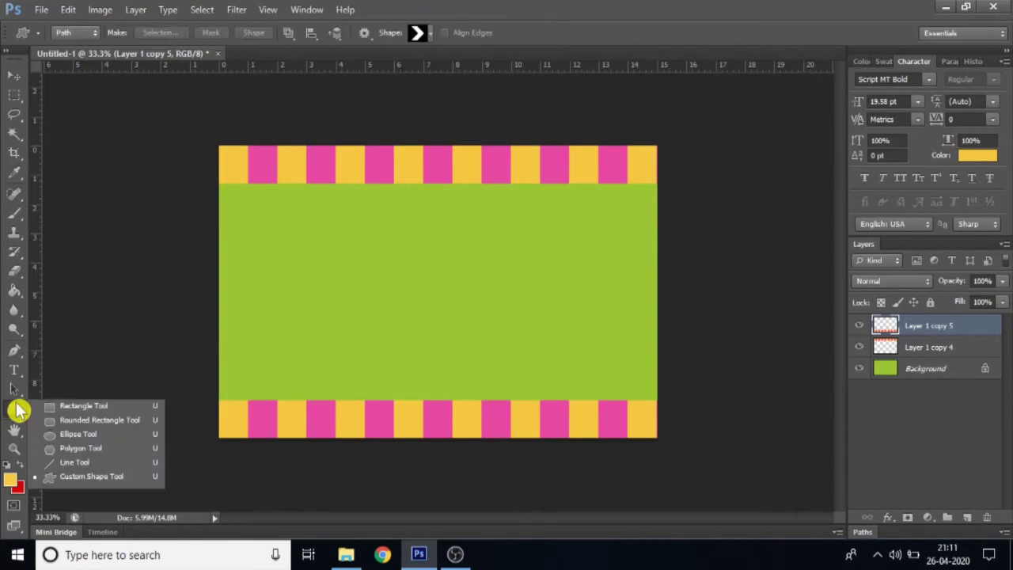
click(129, 478)
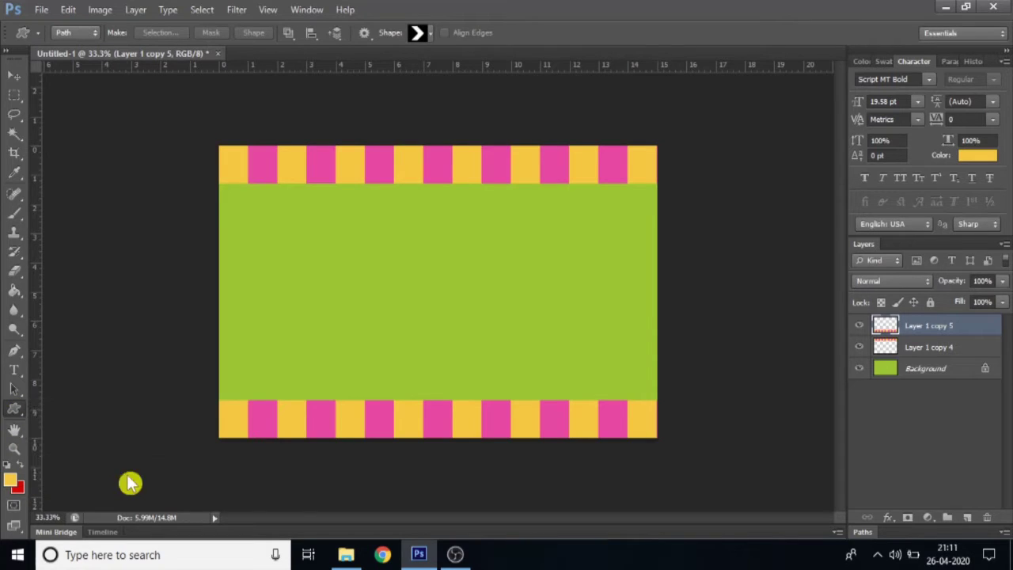
click(431, 35)
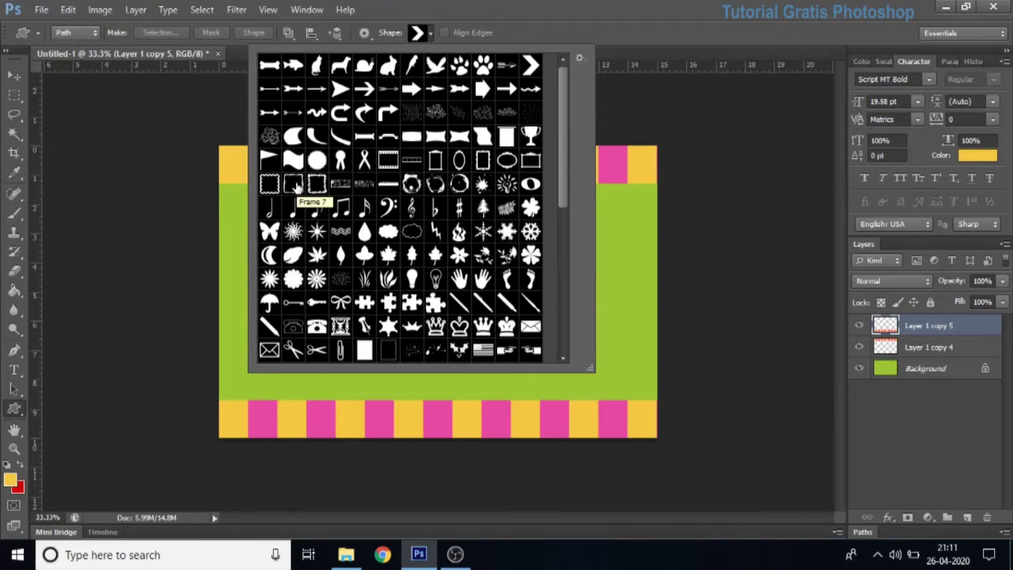
click(295, 184)
click(295, 185)
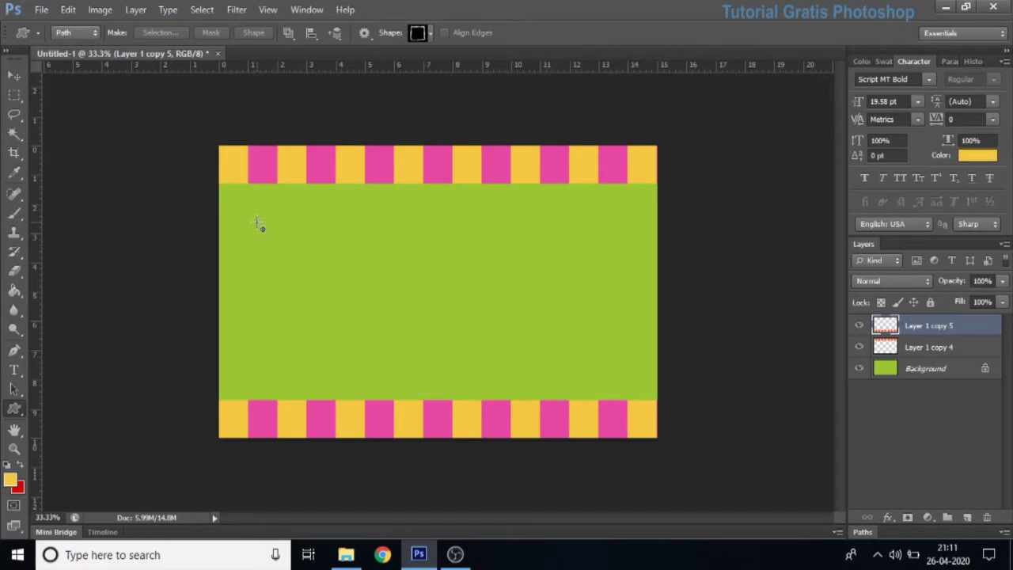
drag(260, 226, 397, 384)
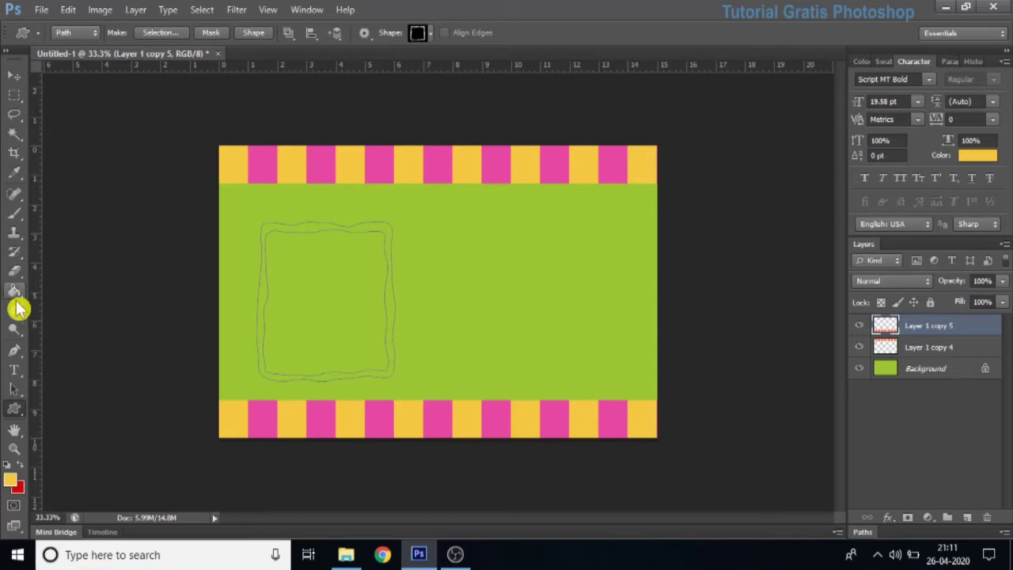
drag(15, 351, 79, 350)
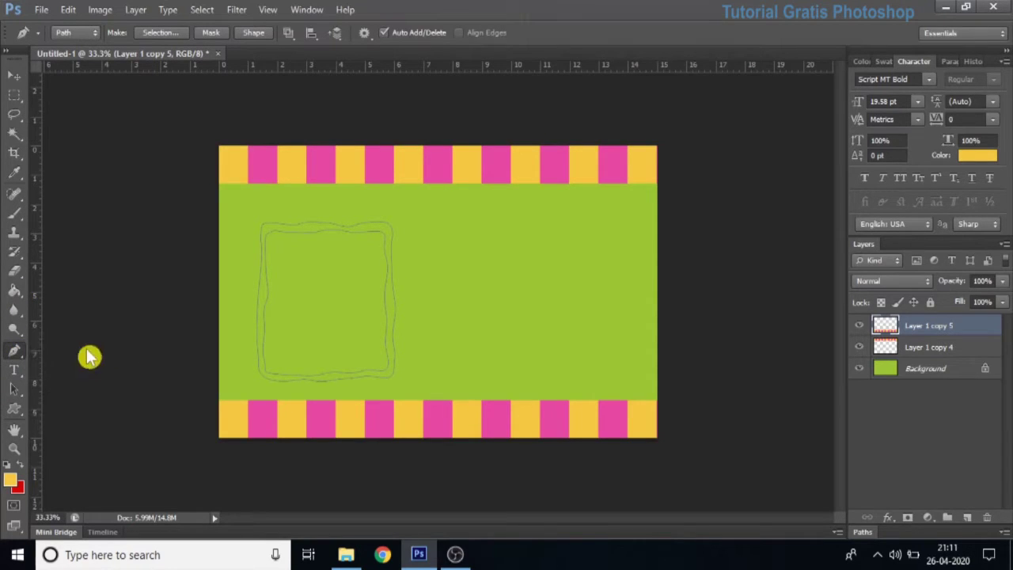
right_click(392, 303)
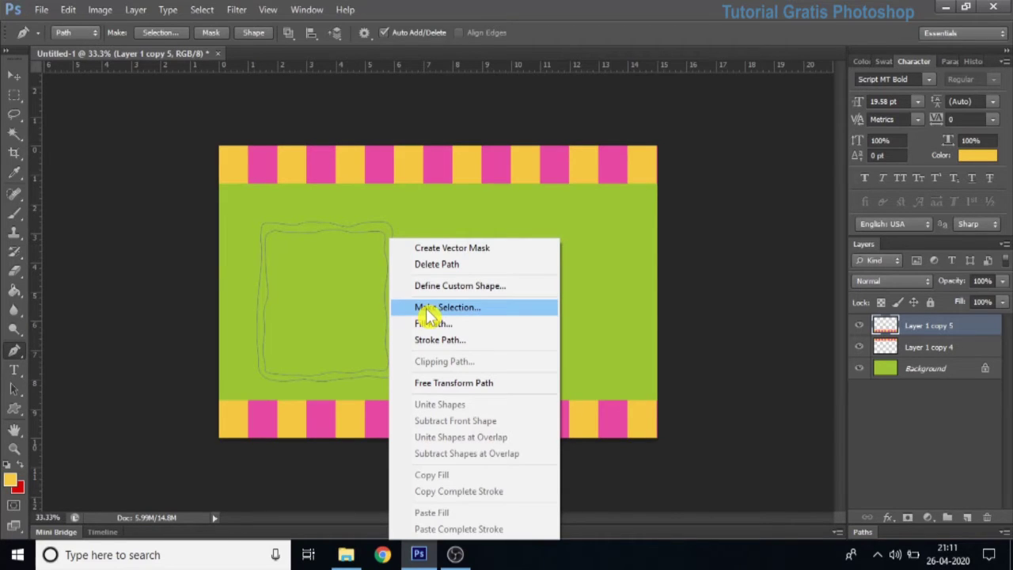
Step: Convert the frame path to an unfeathered selection and add a new layer
click(428, 307)
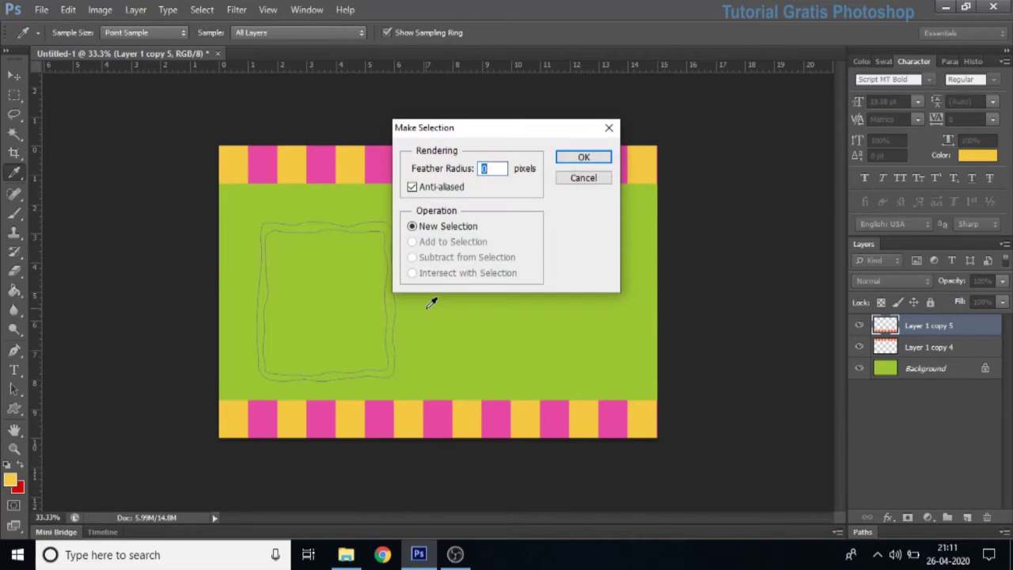
click(584, 159)
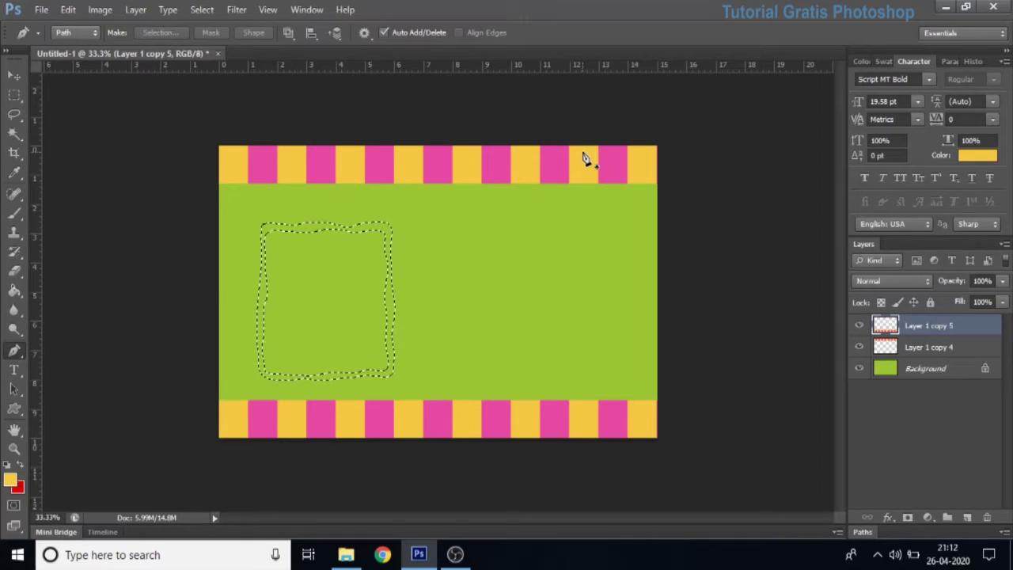
click(968, 518)
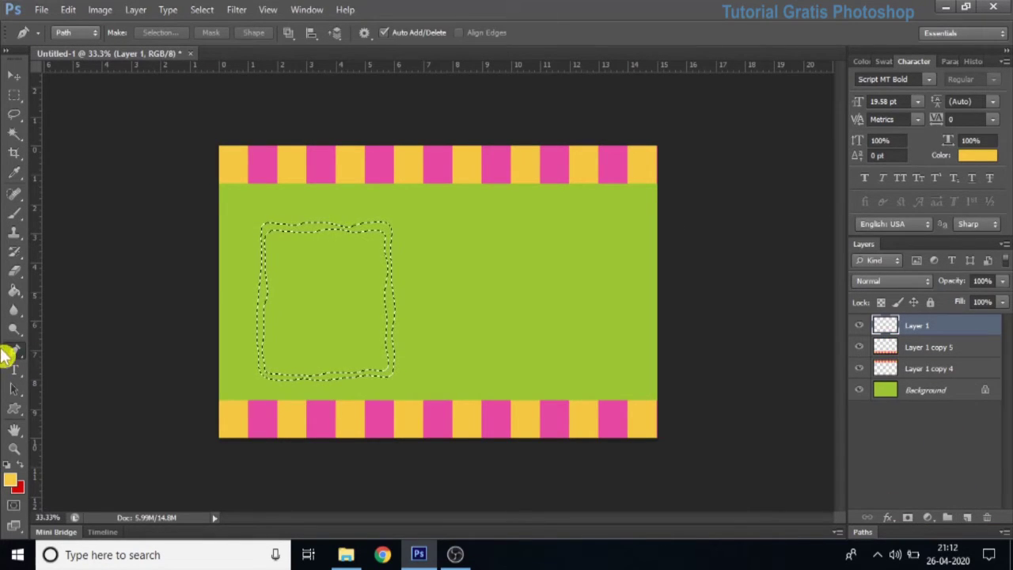
Step: Fill the frame selection with purple #9c009a and deselect
click(14, 292)
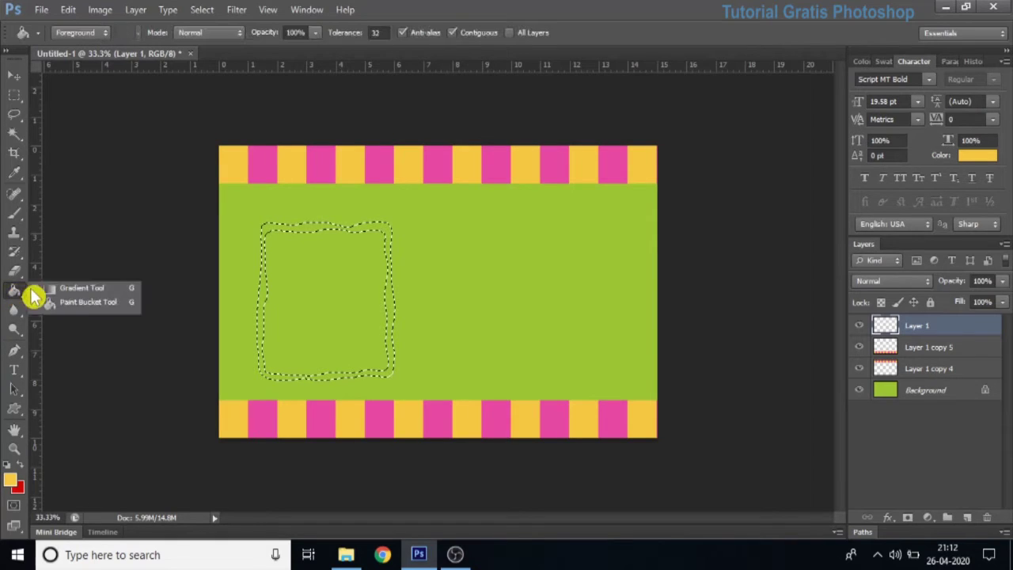
click(91, 307)
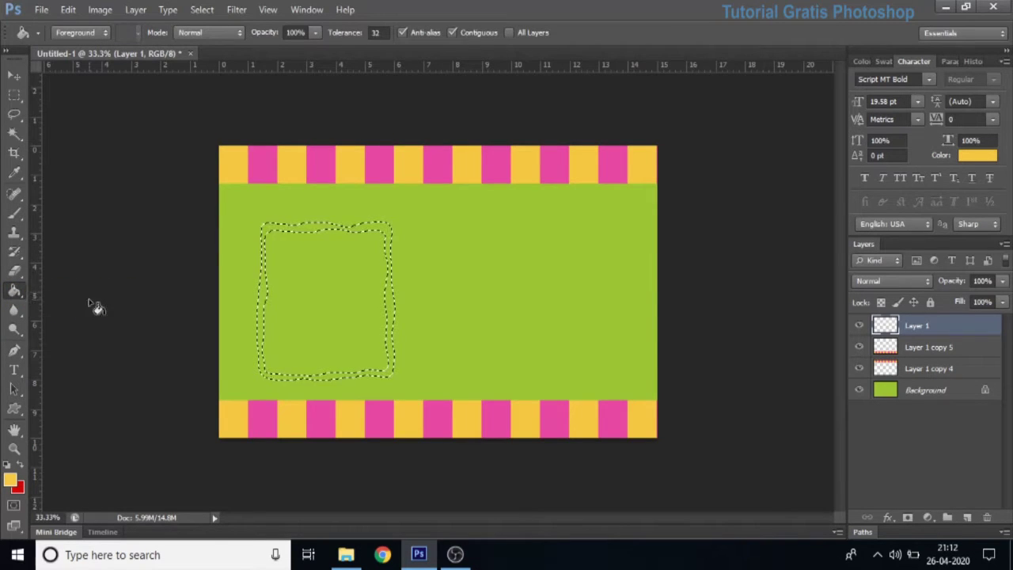
click(11, 480)
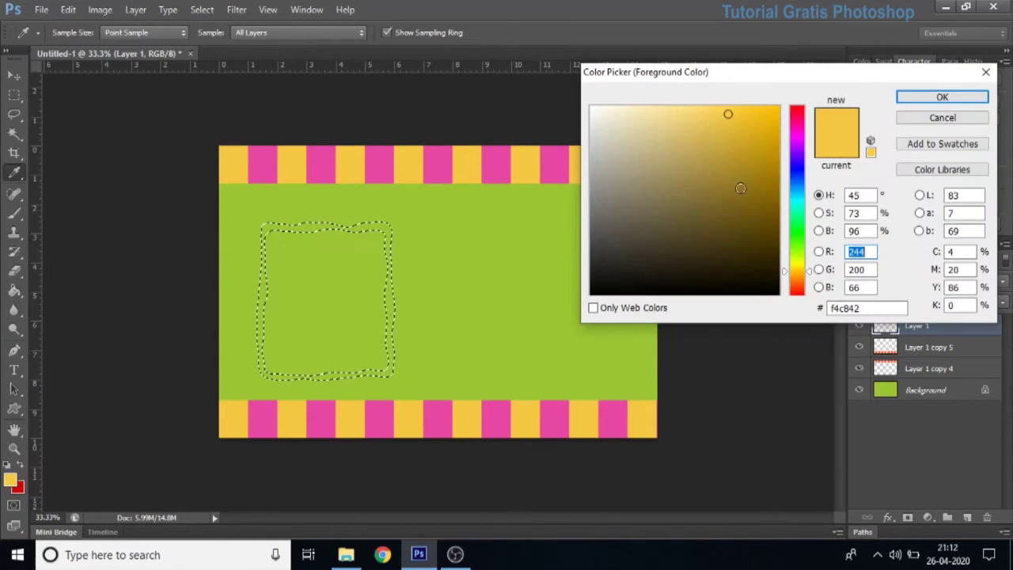
click(798, 136)
drag(779, 168, 816, 177)
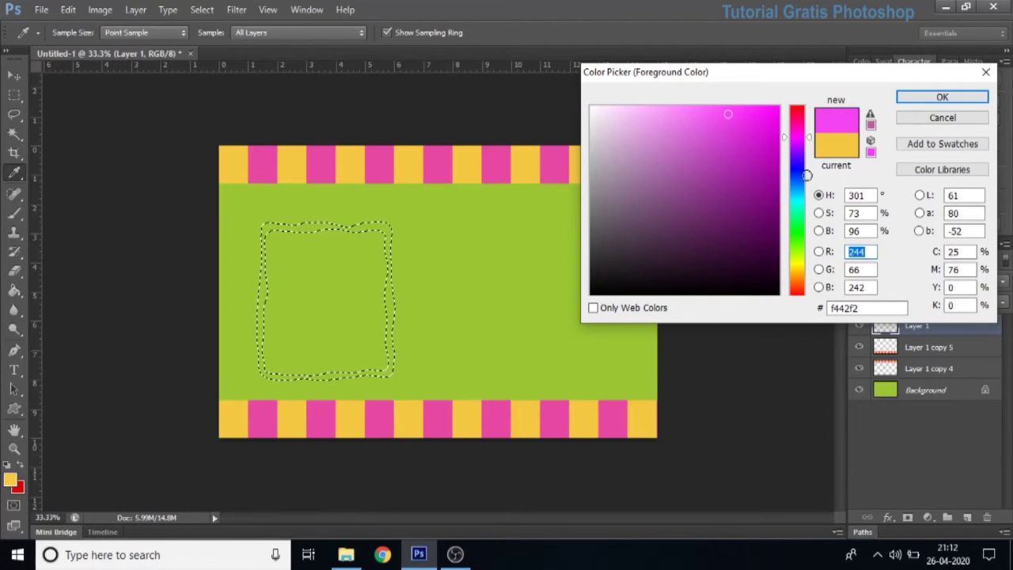
click(938, 97)
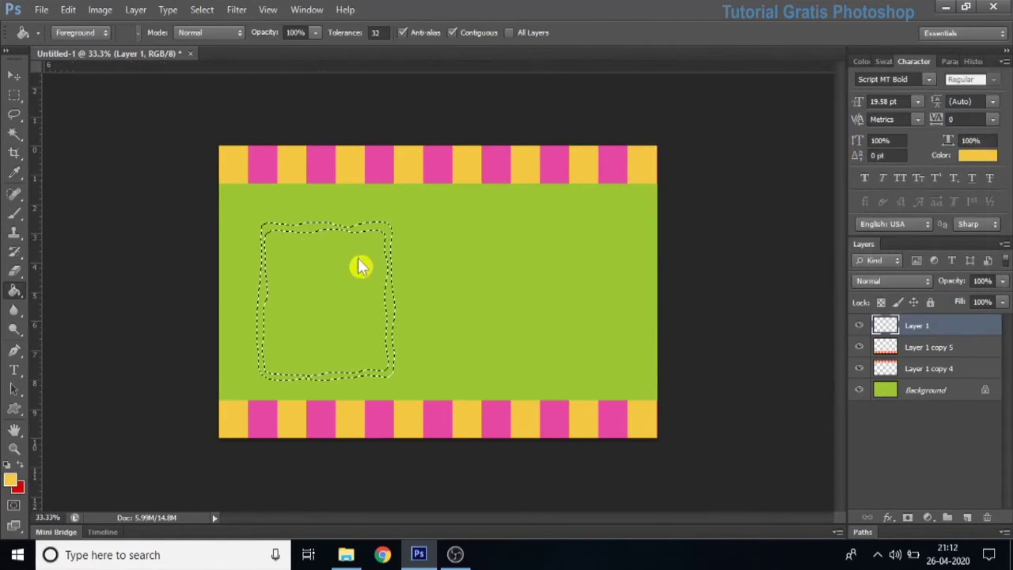
click(389, 301)
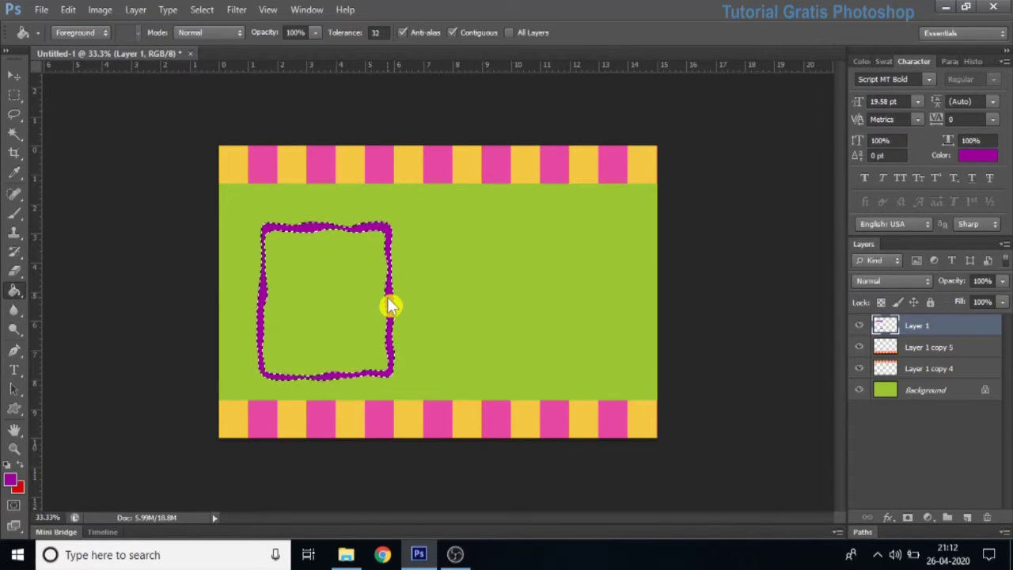
key(ctrl+d)
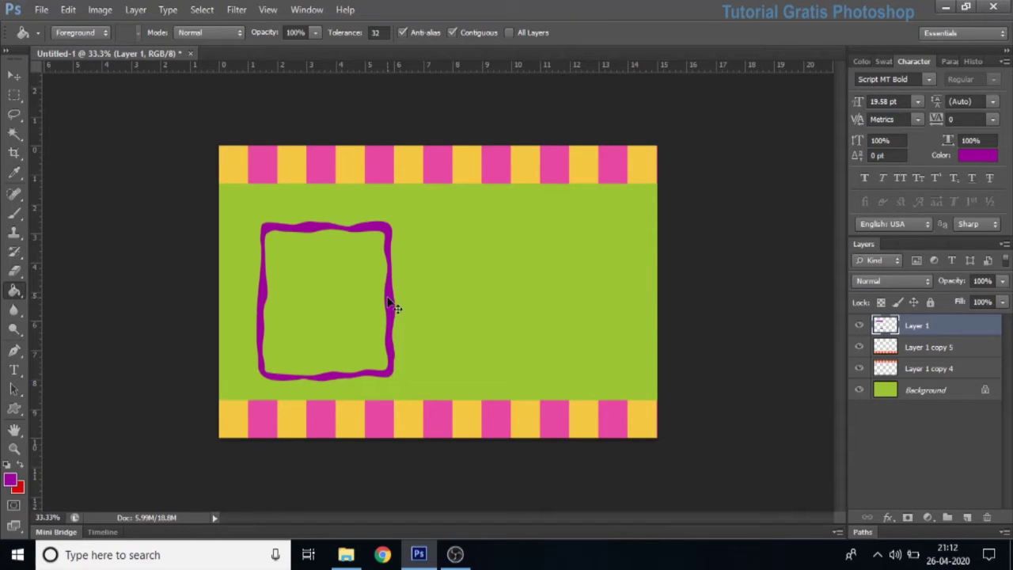
key(ctrl+t)
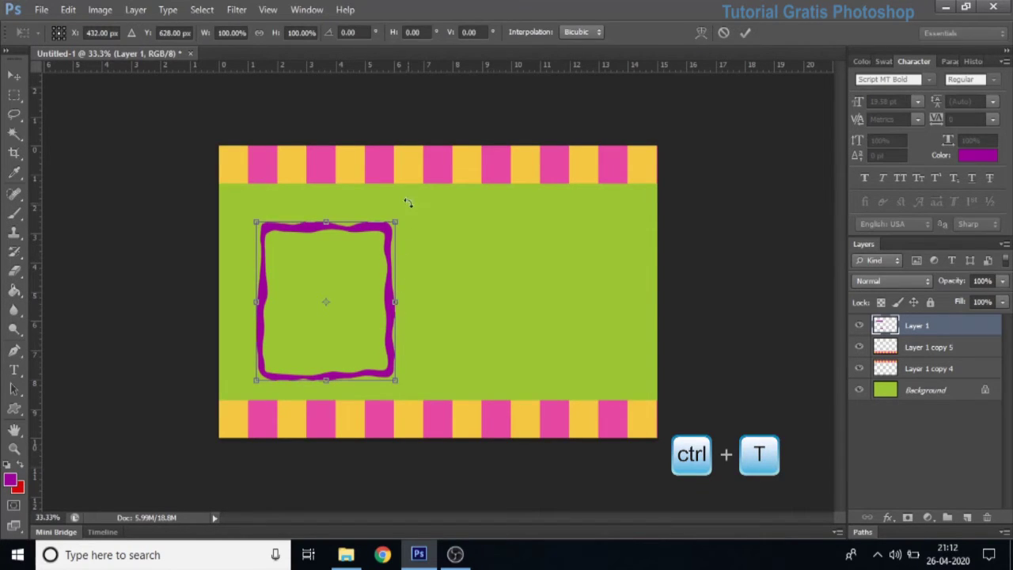
Step: Rotate the purple frame about 6 degrees and scale it to about 108%
drag(418, 204, 425, 215)
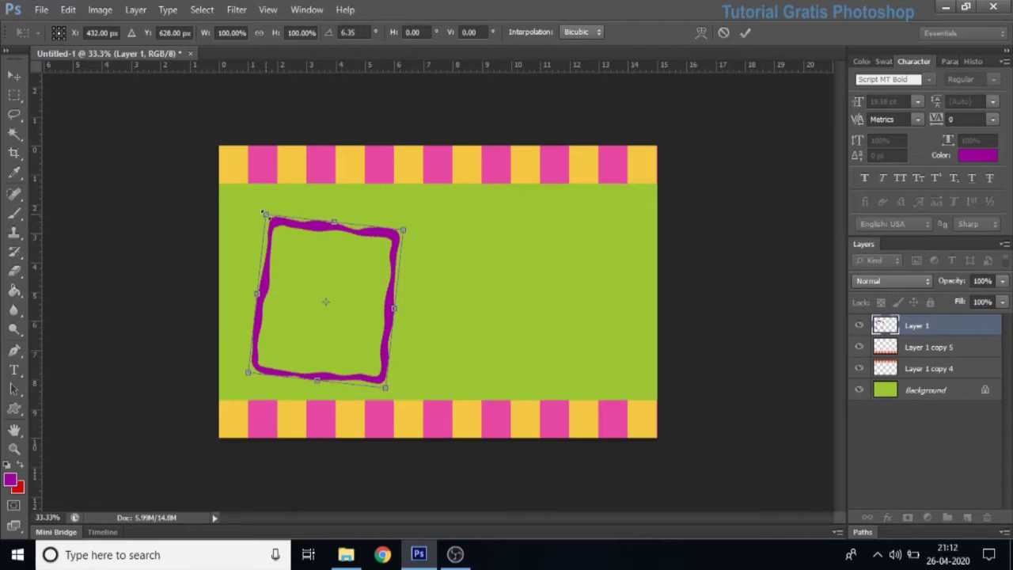
drag(264, 212, 256, 196)
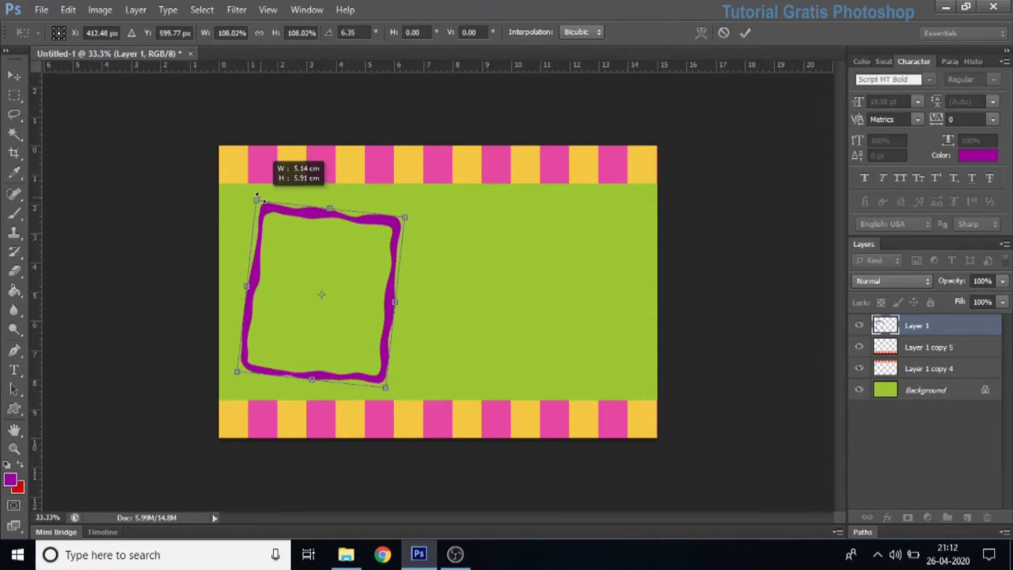
click(746, 36)
key(g)
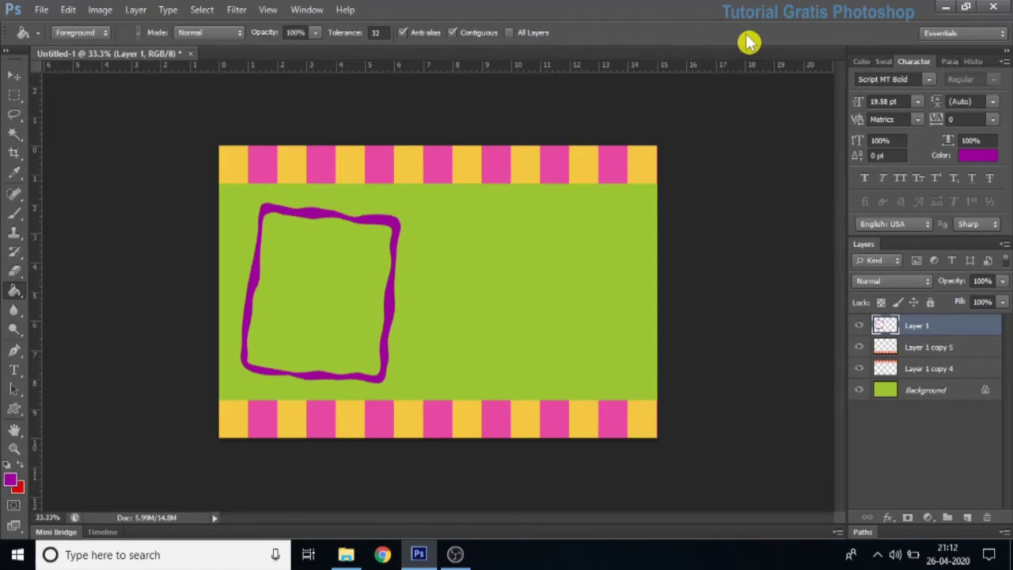
Step: Select the empty area inside the frame with the Magic Wand
click(14, 135)
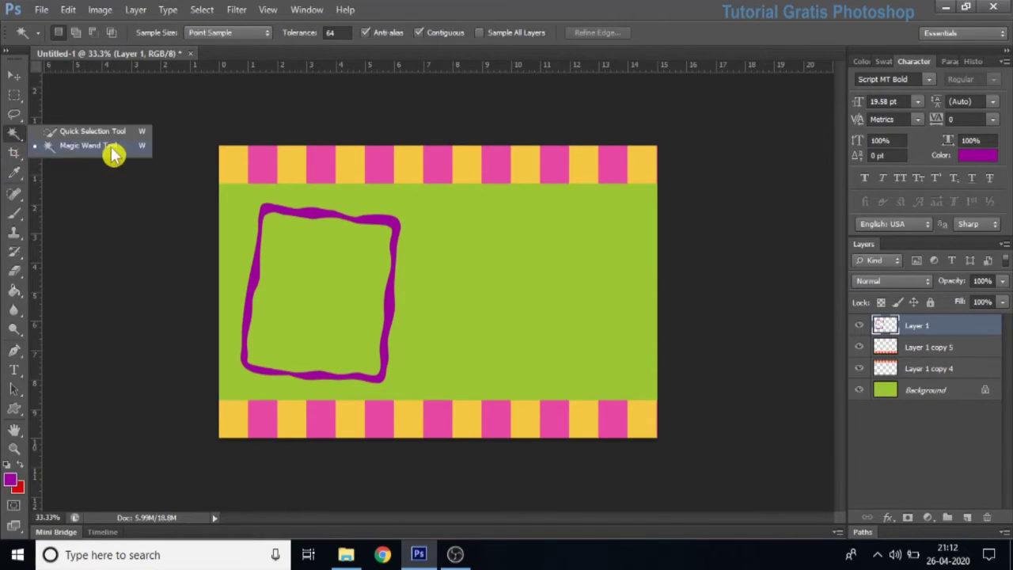
click(111, 150)
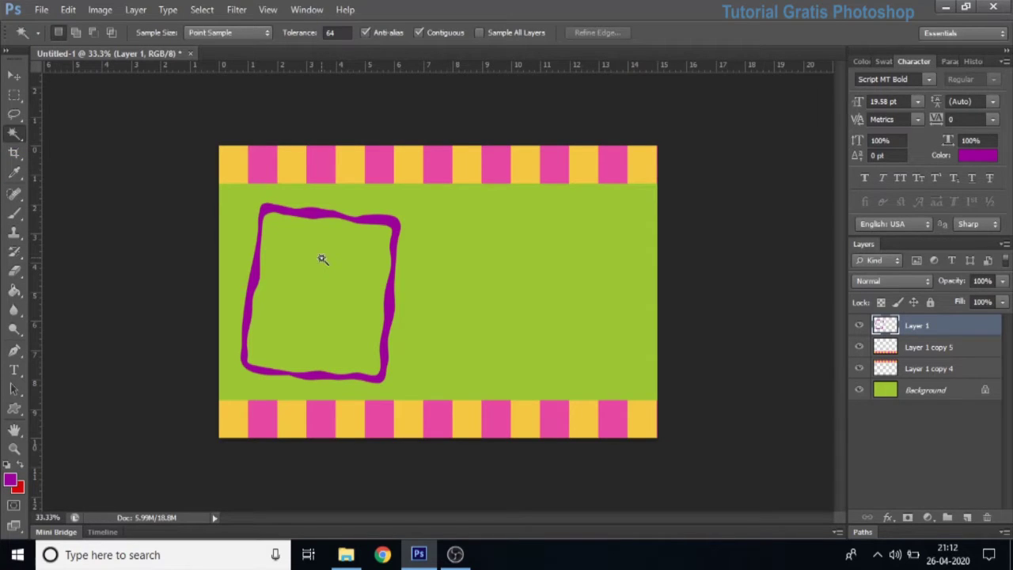
click(323, 259)
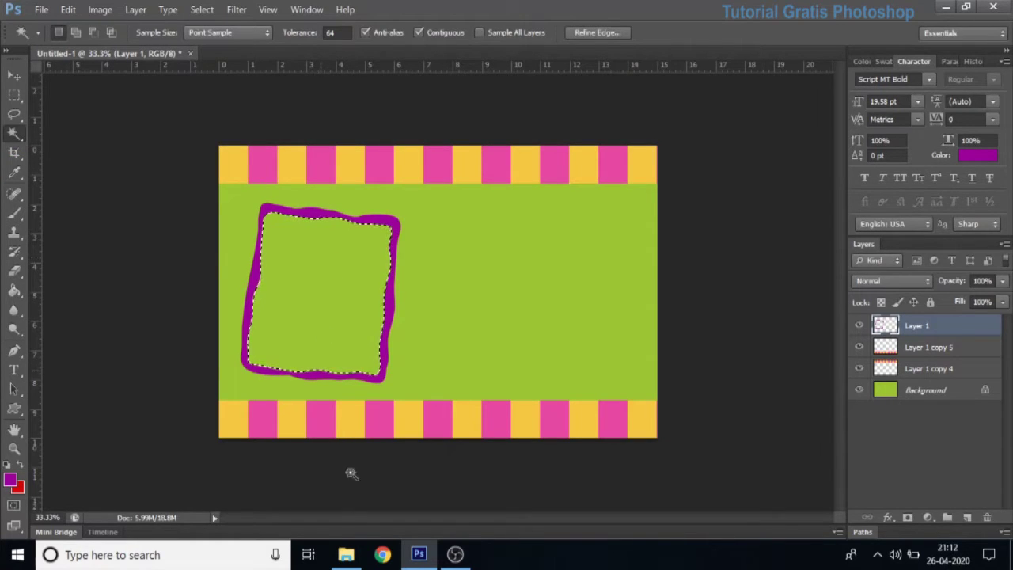
Step: Drag the baby photo from its folder onto Photoshop to open it
click(346, 554)
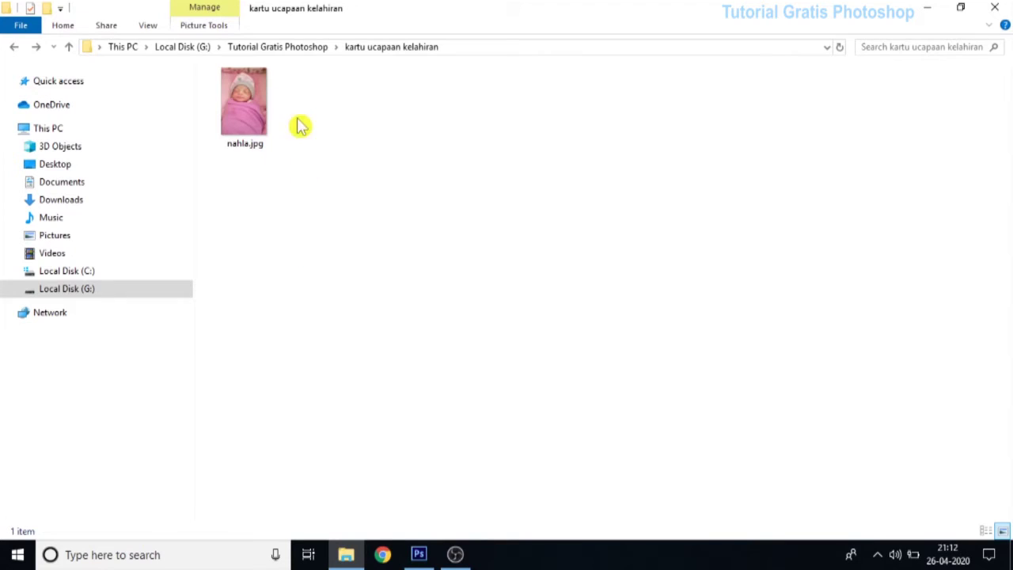
click(250, 111)
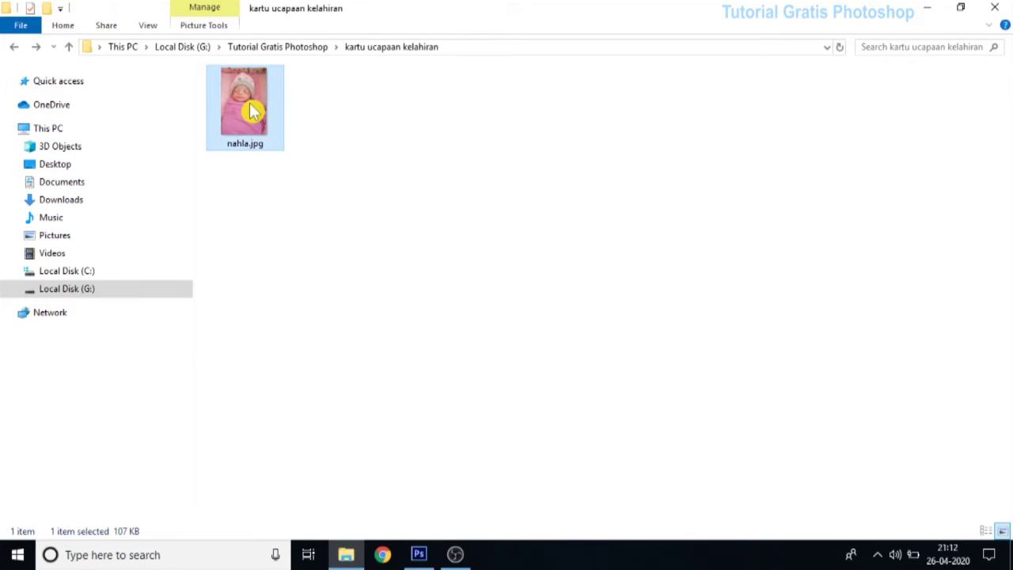
drag(251, 111, 430, 558)
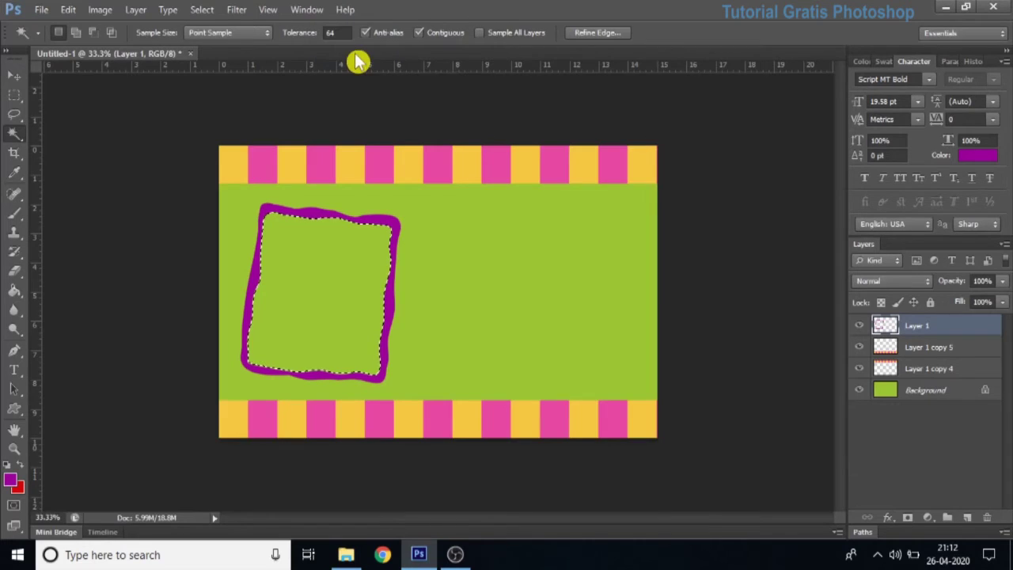
drag(430, 558, 356, 62)
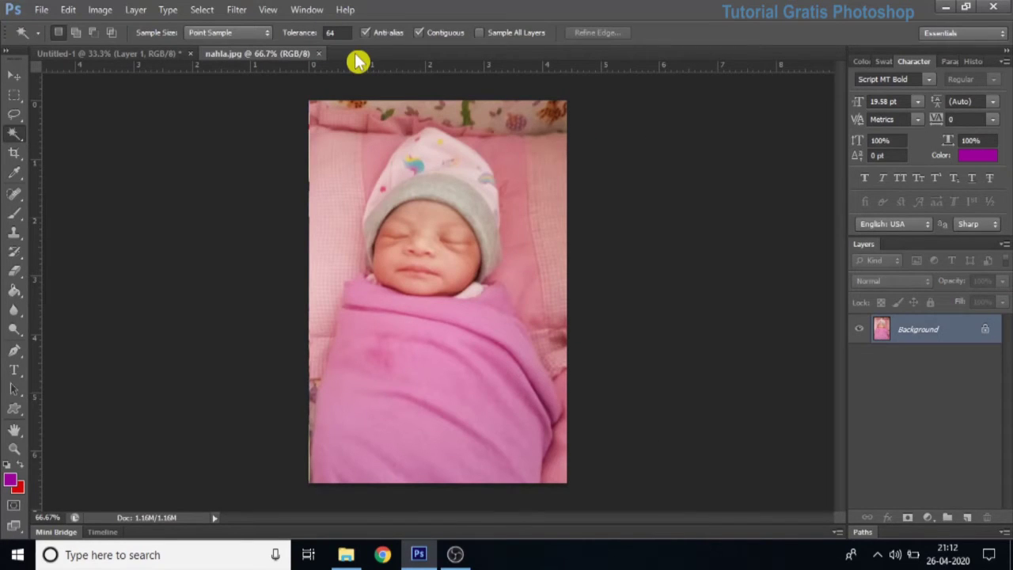
Step: Select all of the baby photo, copy it, and return to the Untitled-1 card
key(ctrl+a)
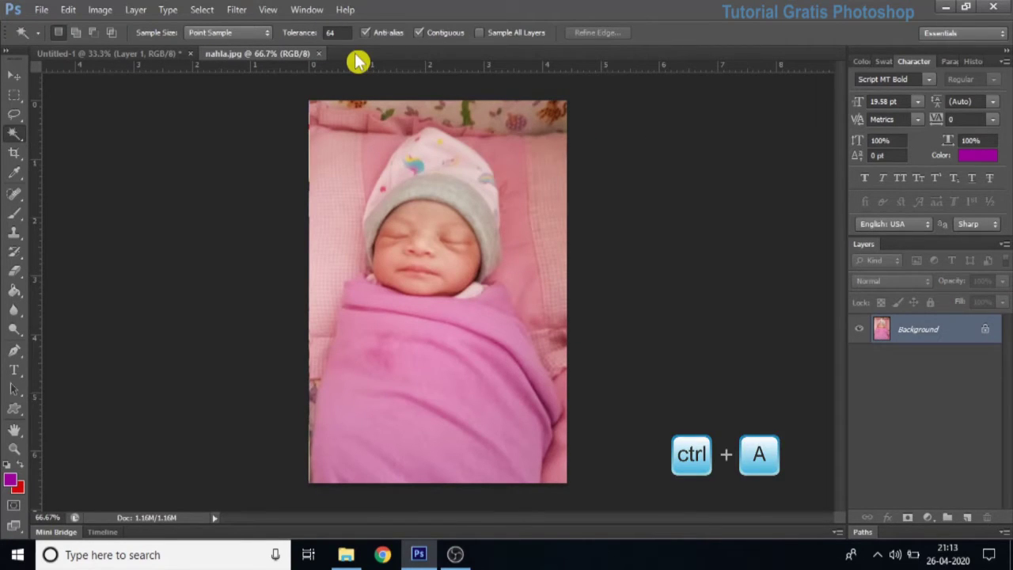
key(ctrl+a)
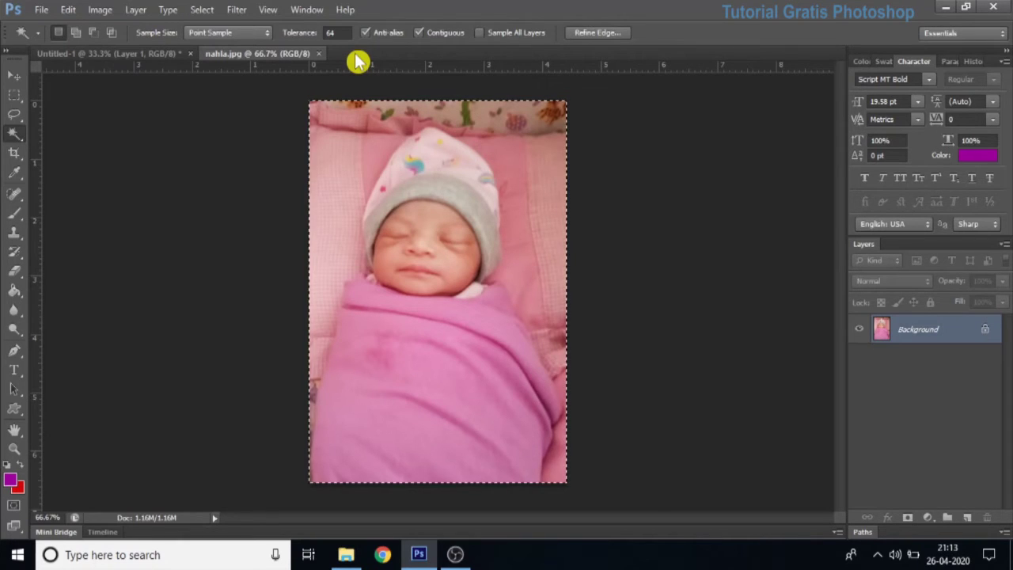
click(68, 11)
click(98, 97)
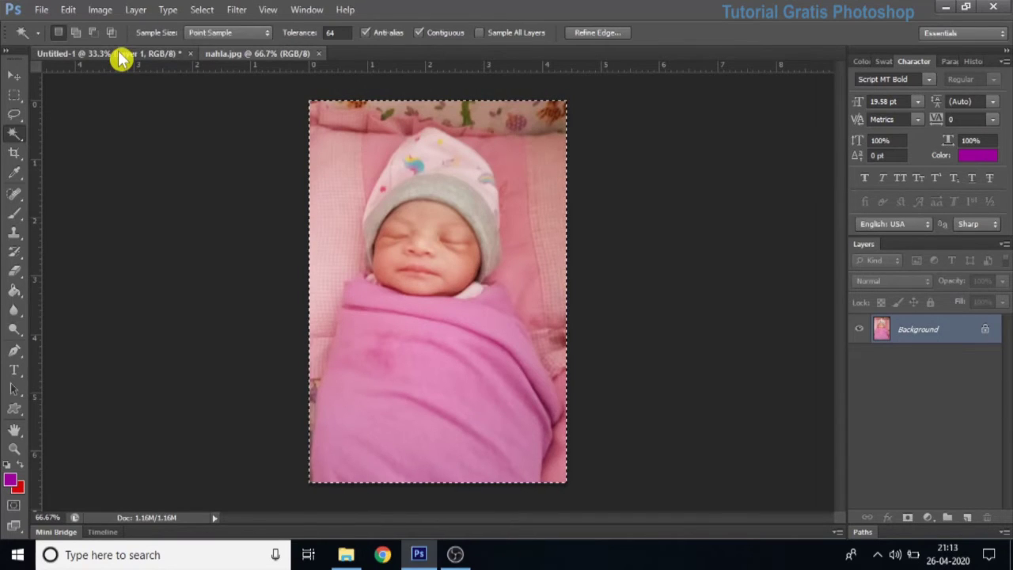
click(119, 55)
click(70, 11)
mouse_move(123, 139)
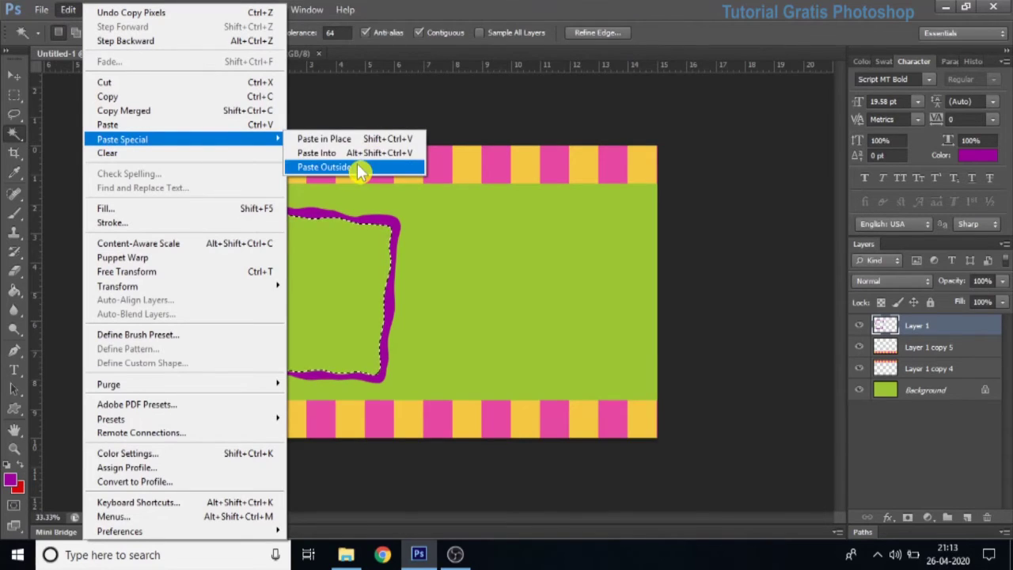
Step: Paste the copied baby photo into the frame's interior selection as masked Layer 2
click(358, 152)
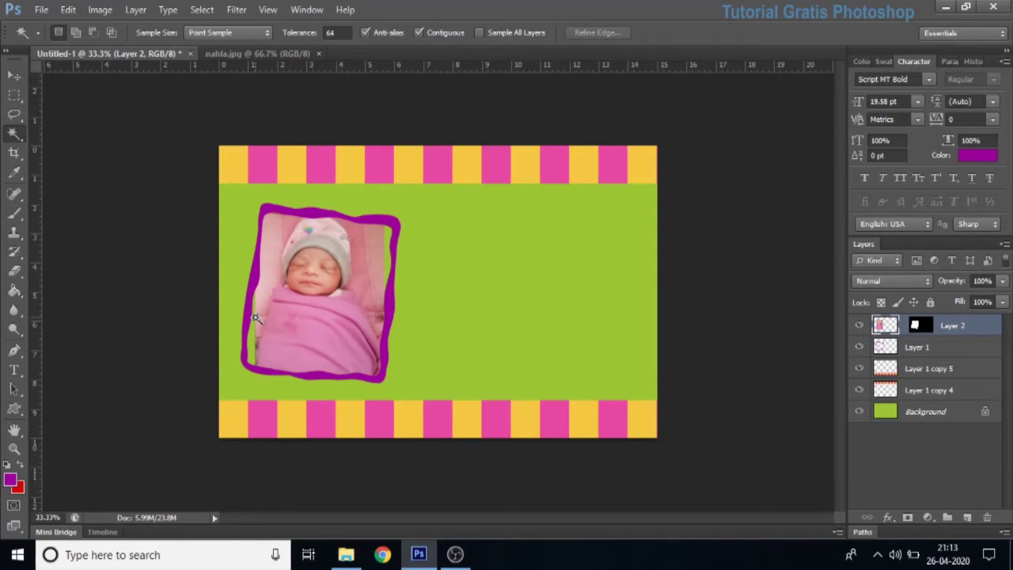
Step: Scale the pasted photo to about 120%, rotate it about 7°, nudge it into place, and apply
key(ctrl+t)
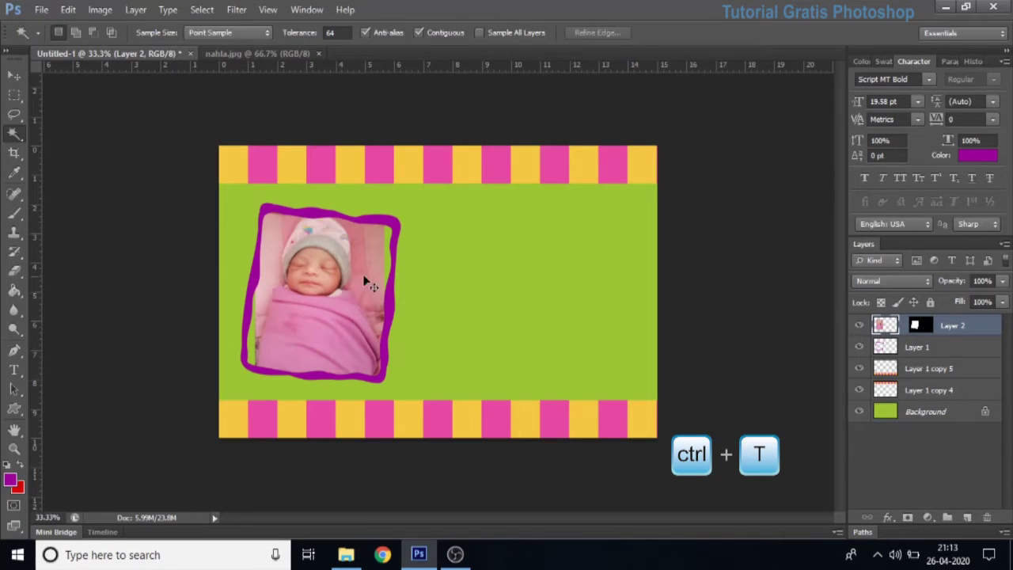
key(shift)
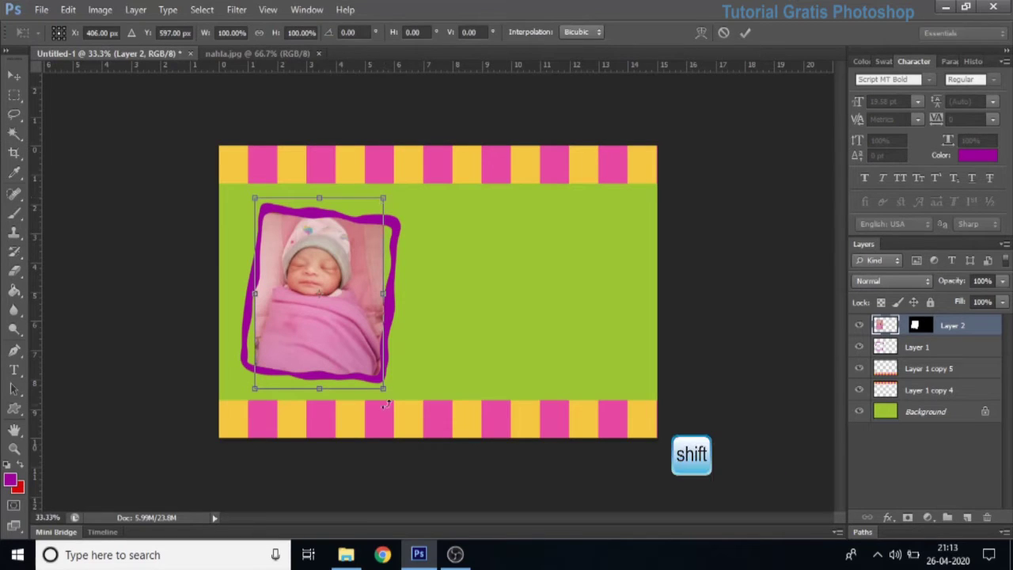
drag(384, 391, 398, 412)
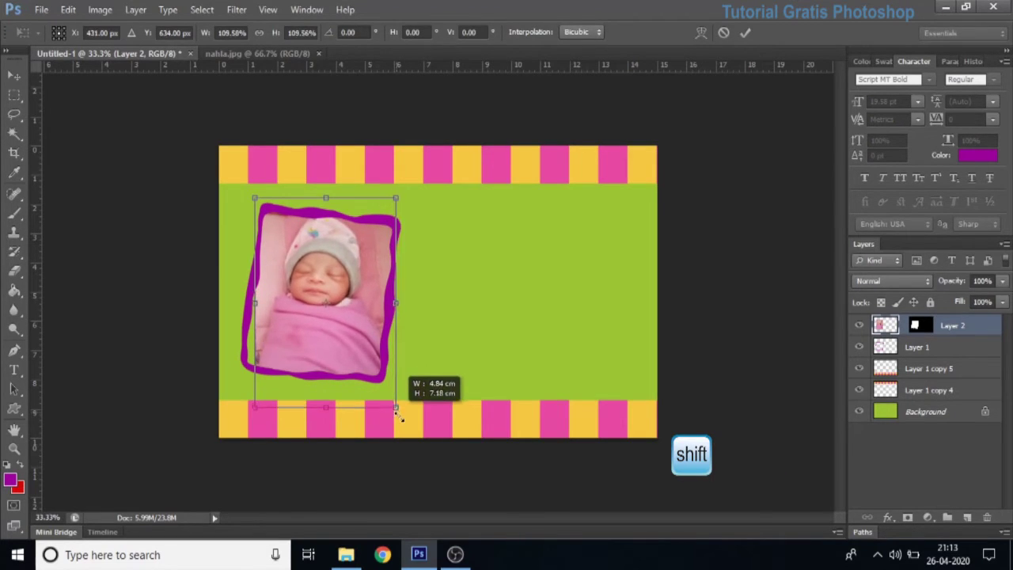
drag(255, 413, 243, 428)
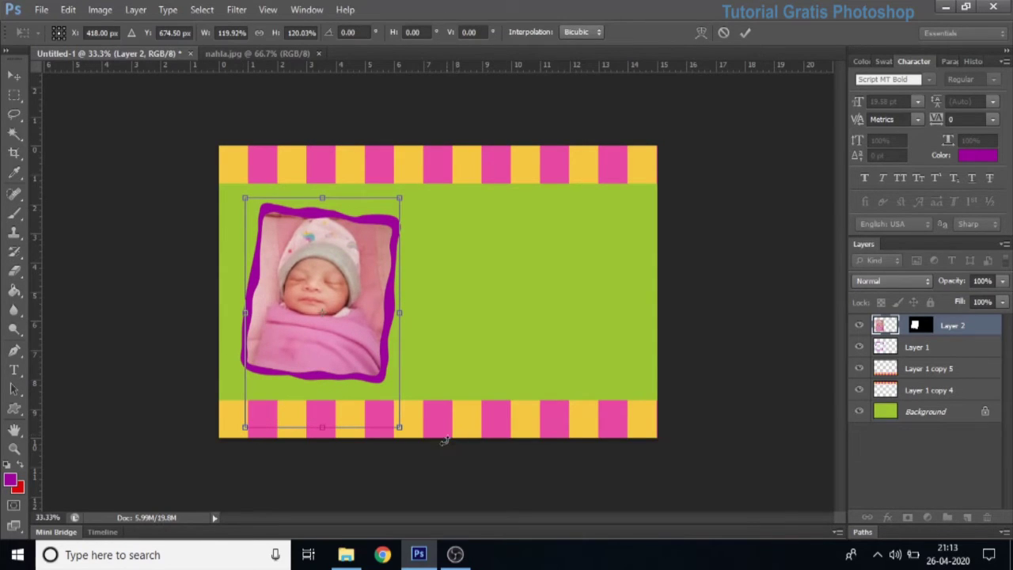
drag(417, 443, 408, 459)
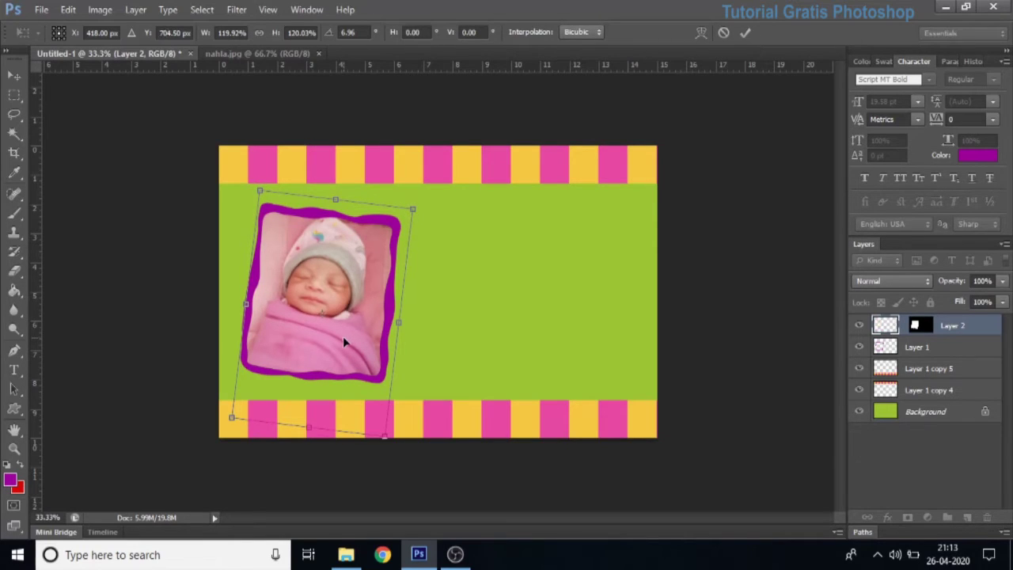
key(shift+Down)
key(Down)
key(Up)
key(Up)
key(Up)
key(Up)
key(Up)
key(Up)
key(Up)
key(Up)
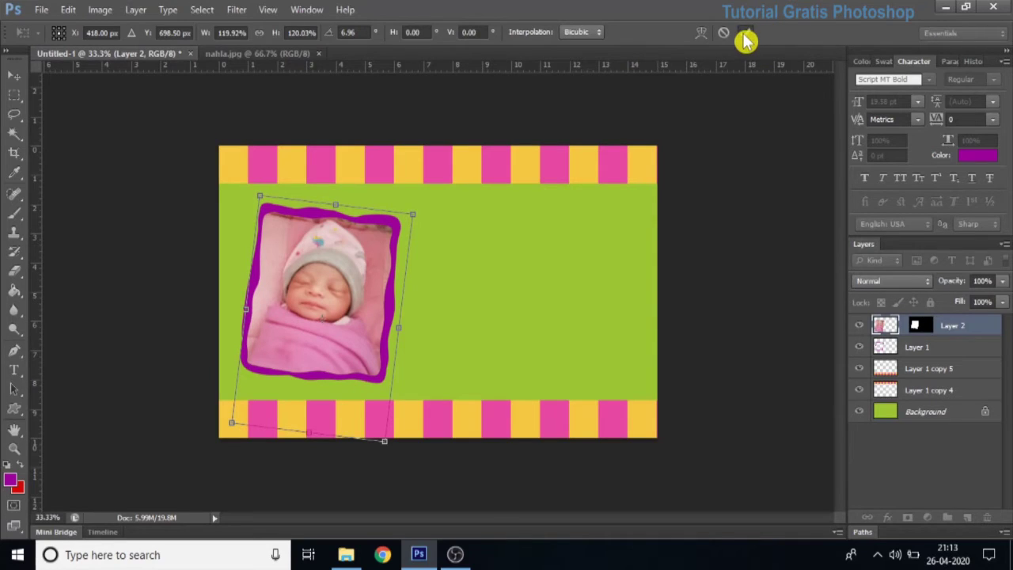
click(745, 32)
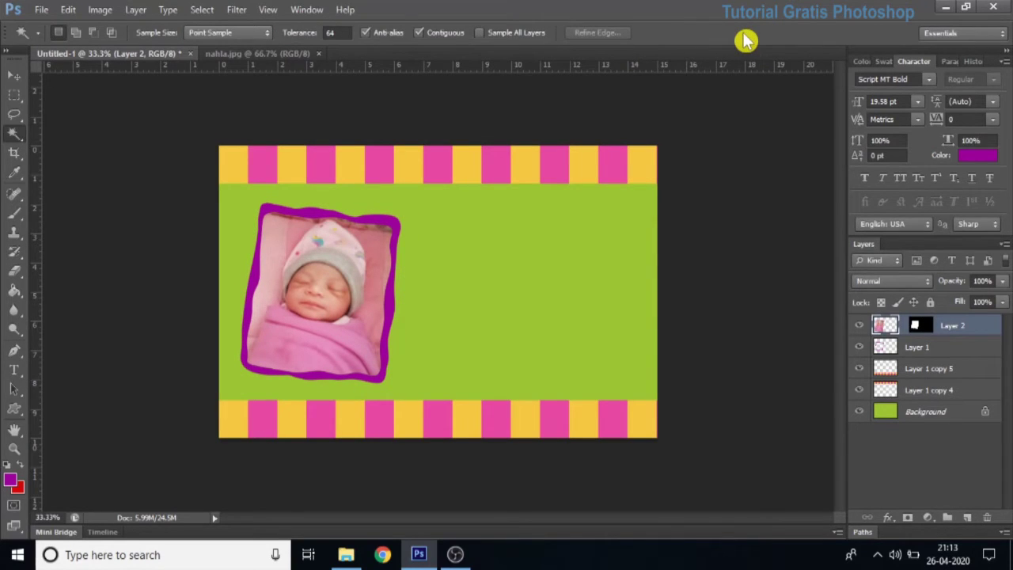
click(14, 369)
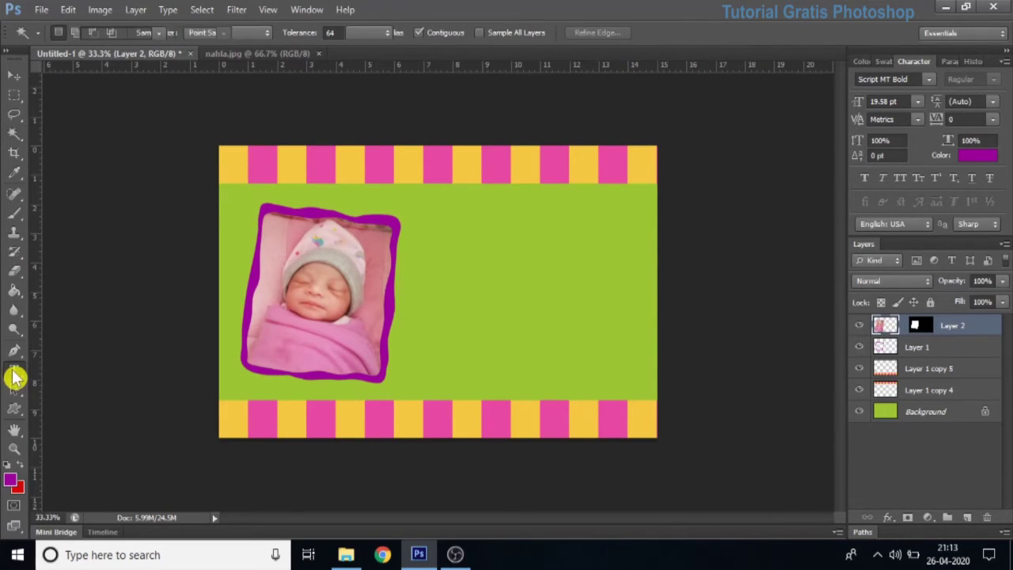
Step: Add the purple Script MT Bold line 'Alhamdulillahirobil'alamin...' and move it right of the frame
click(87, 370)
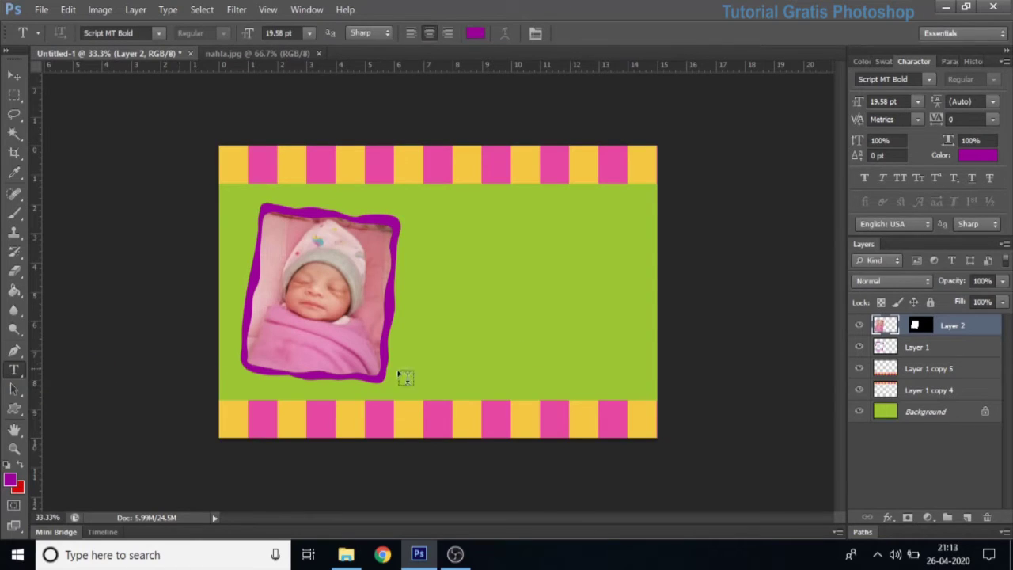
click(459, 230)
text(lhamdulil)
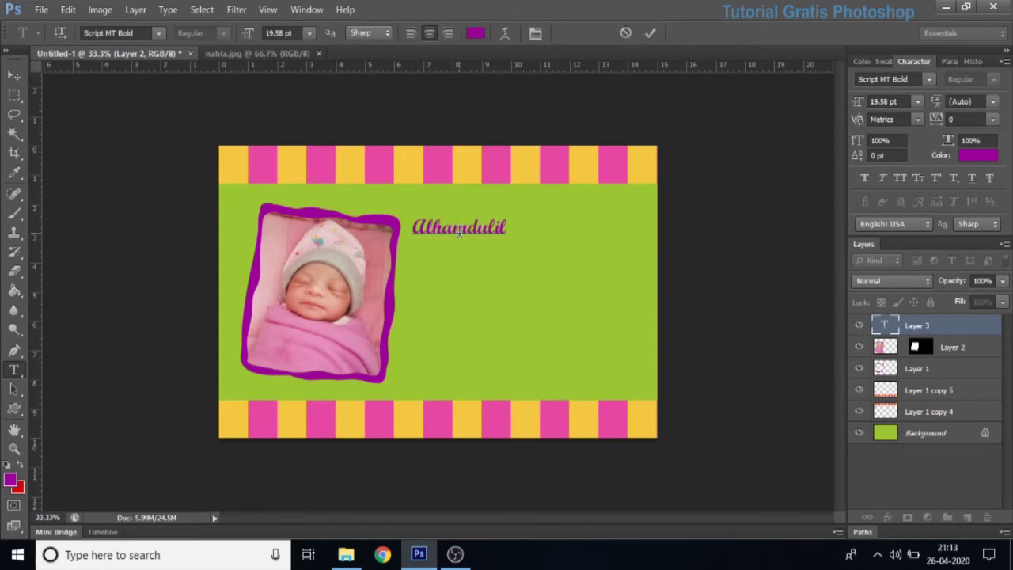
text(lahirobi)
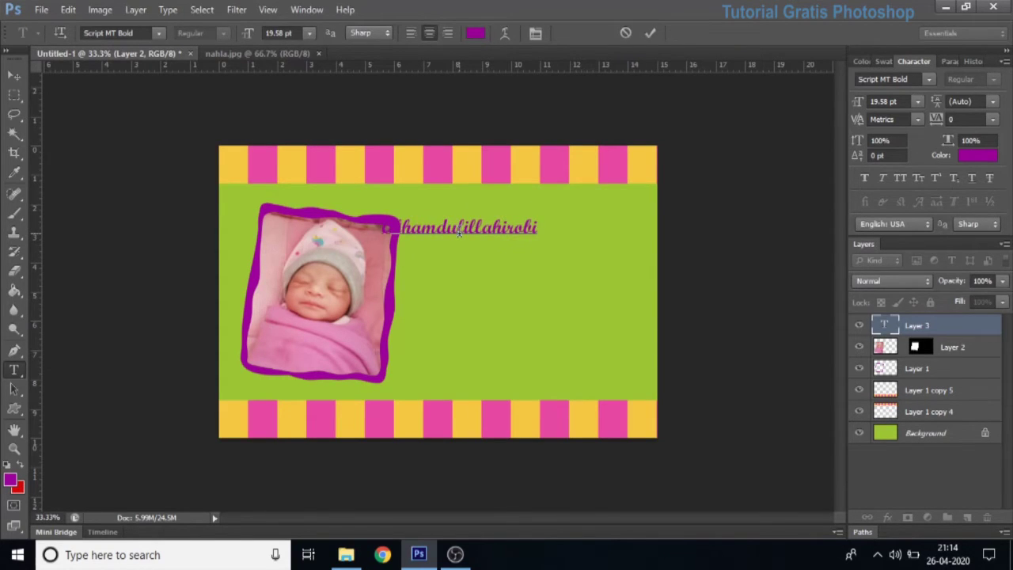
text(l'alamin...)
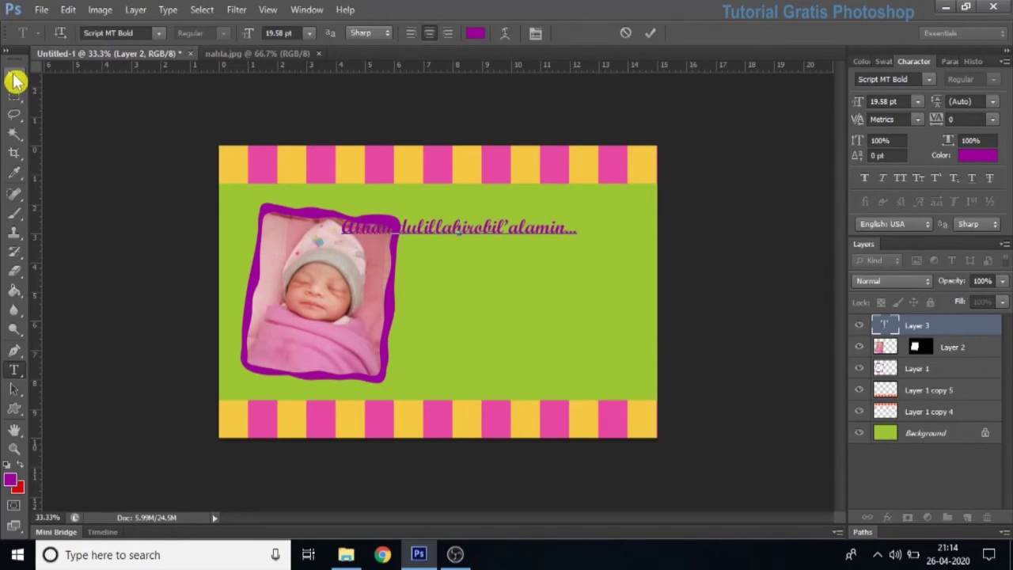
click(16, 80)
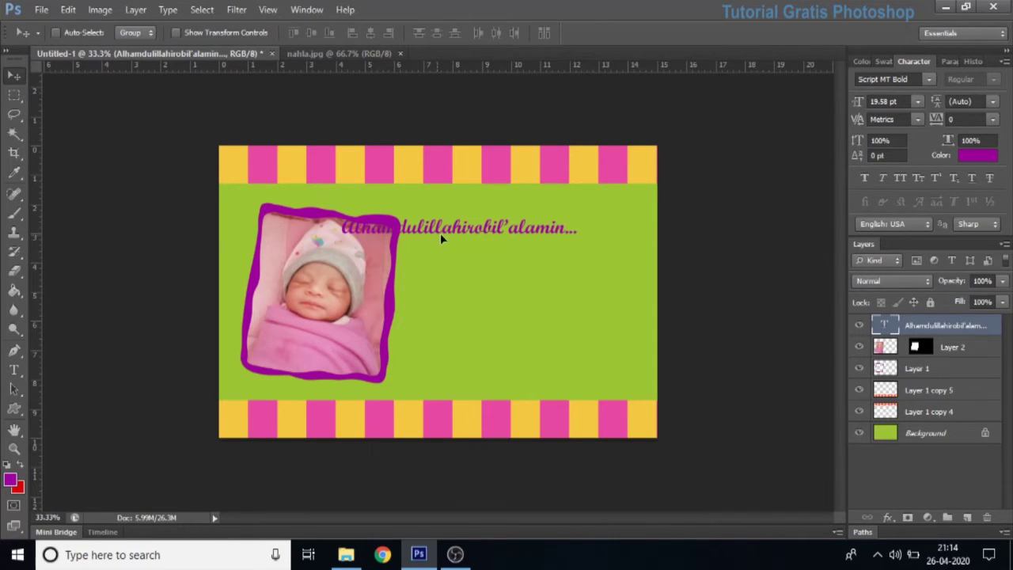
drag(439, 237, 499, 237)
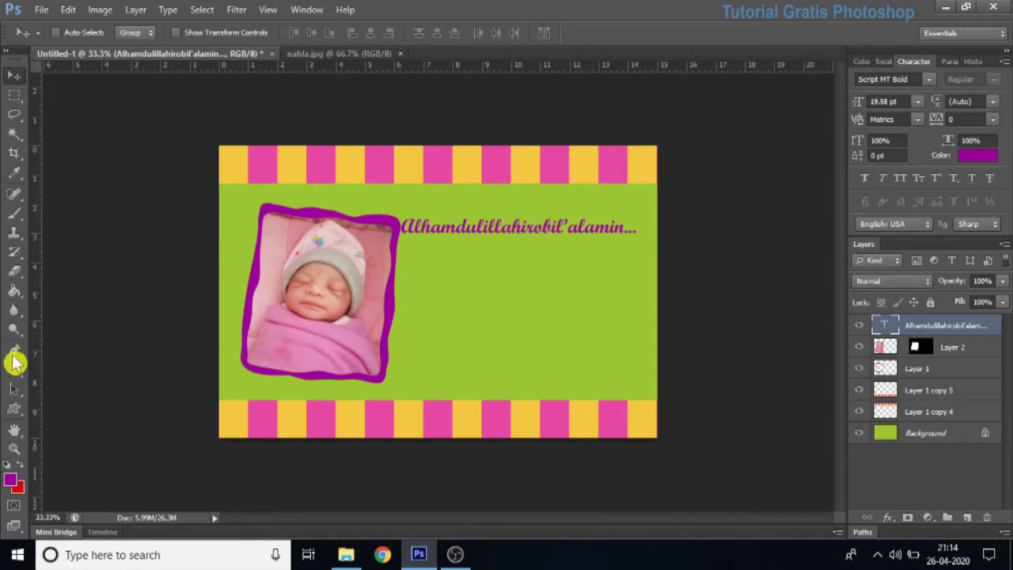
Step: Change the caption's text colour to black
click(15, 370)
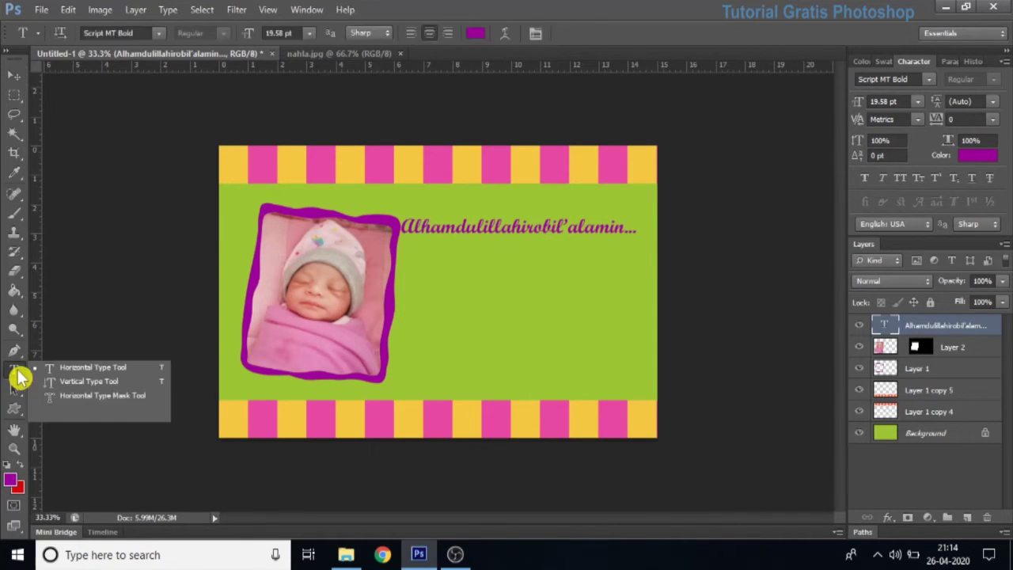
click(95, 377)
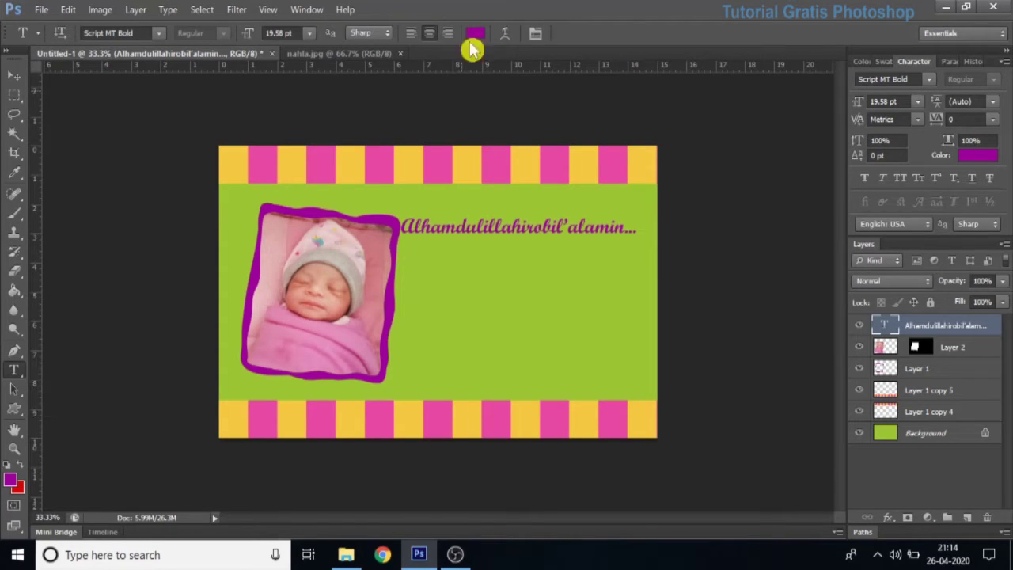
click(475, 33)
click(586, 287)
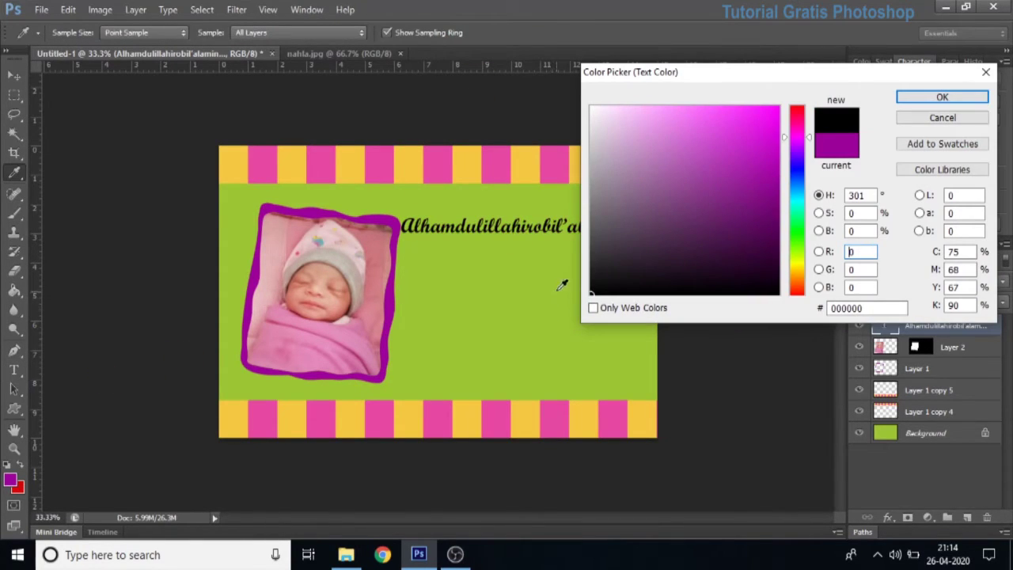
click(933, 98)
Step: Shrink the caption to about 71% and shift it further right on the green area
key(ctrl+t)
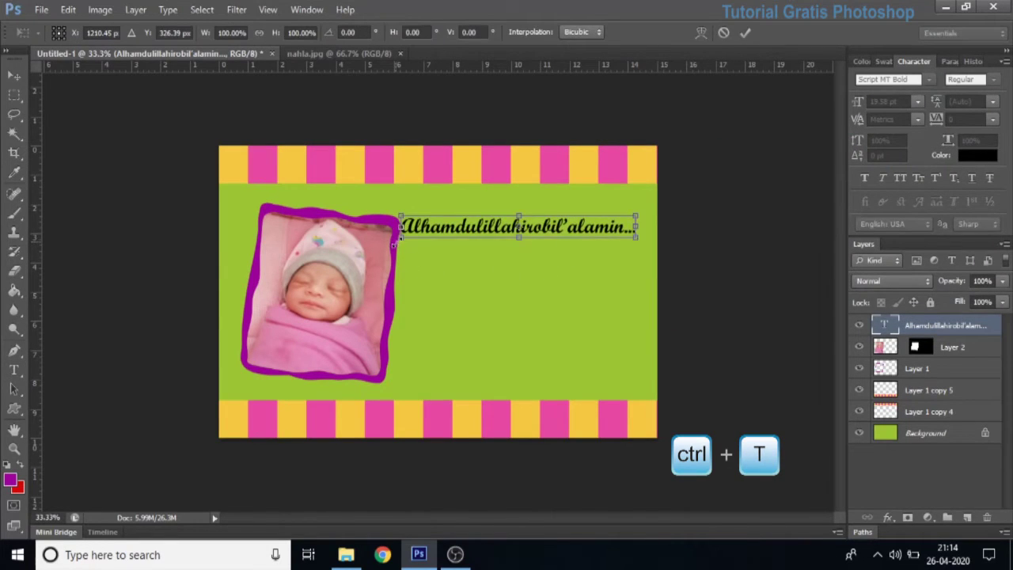
drag(394, 242, 502, 229)
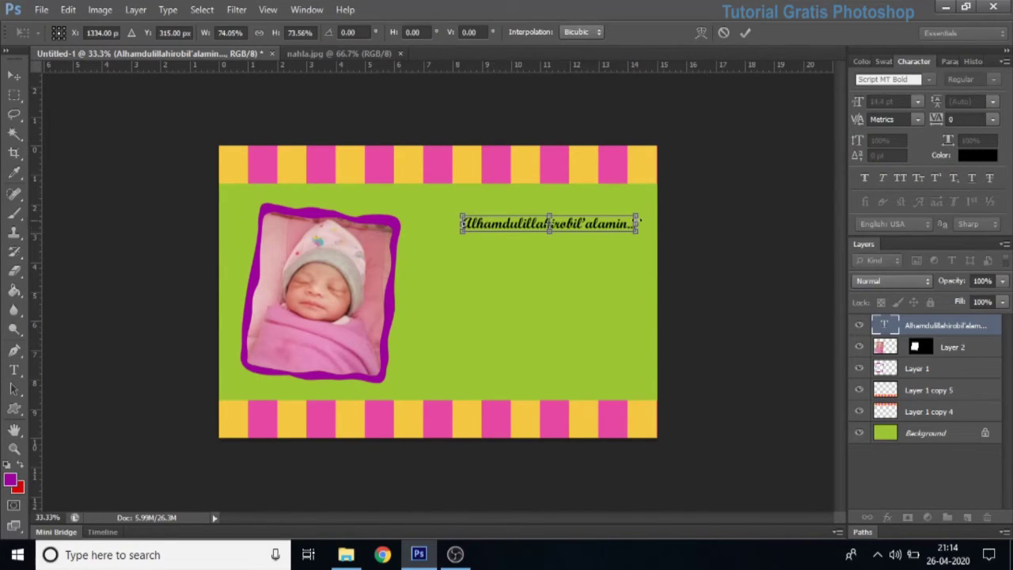
drag(642, 212, 595, 230)
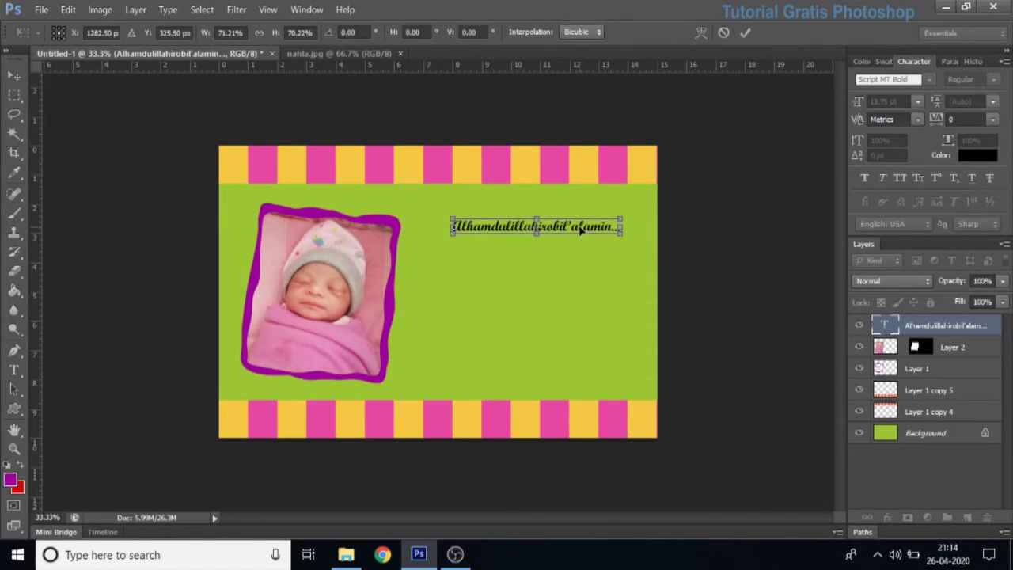
key(Return)
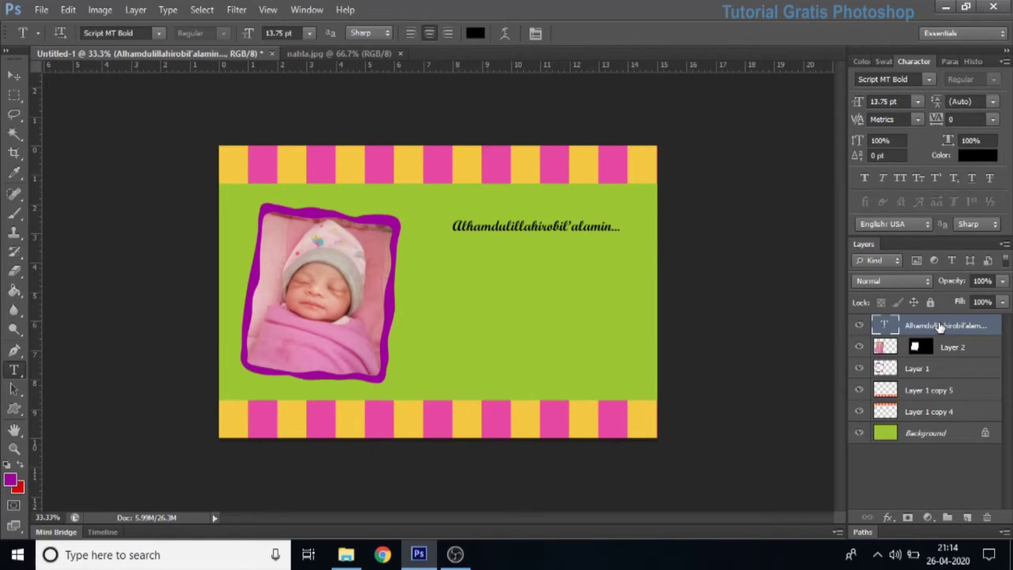
Step: Duplicate the caption layer, place the copy just below the original, and select its text
right_click(939, 327)
click(821, 106)
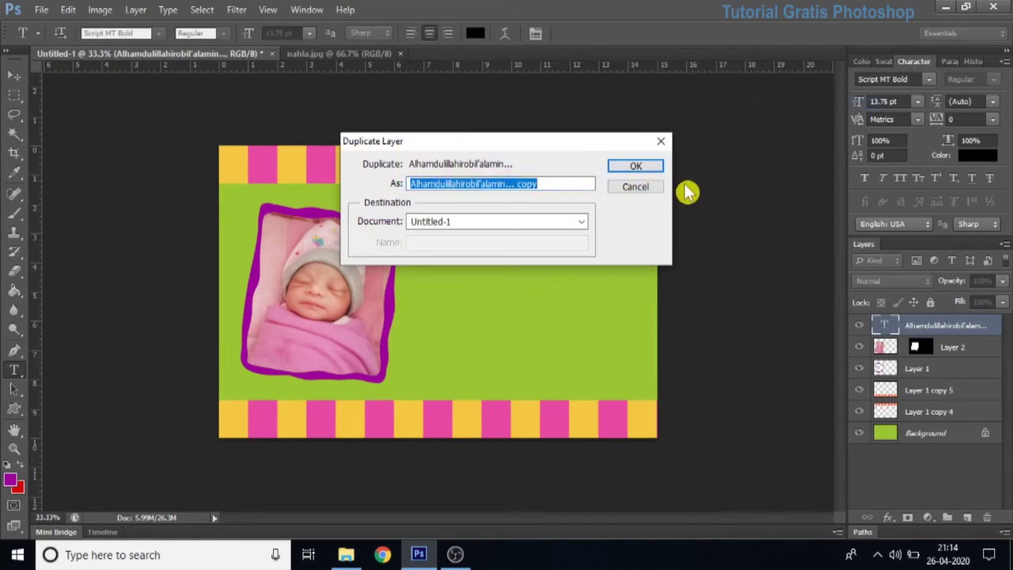
click(647, 165)
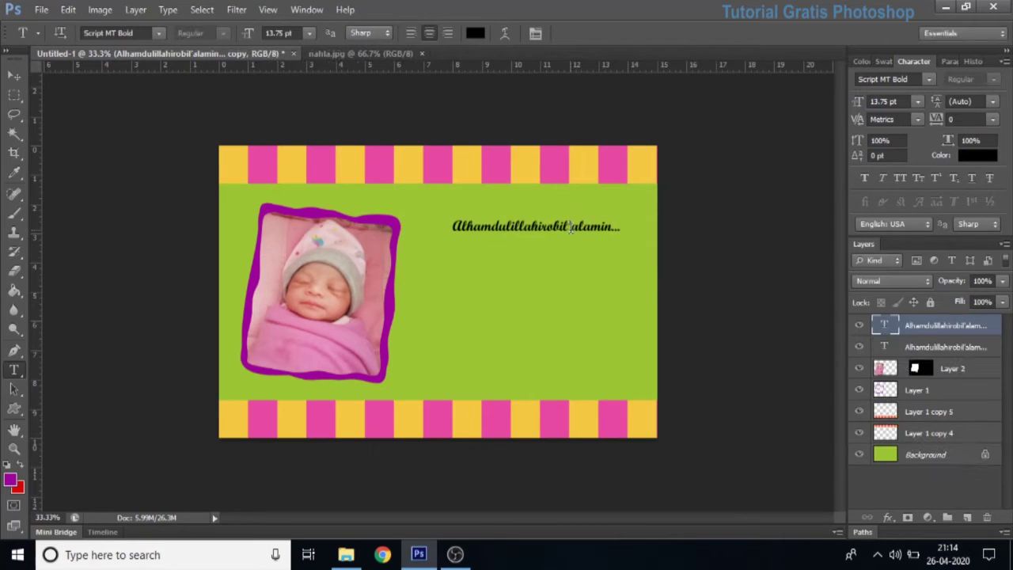
click(12, 78)
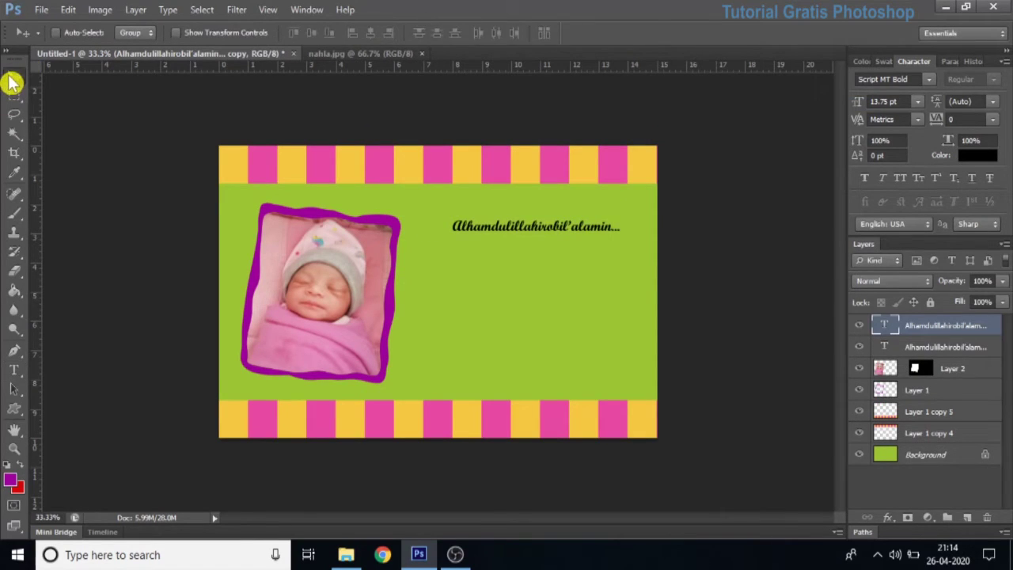
drag(589, 242, 590, 264)
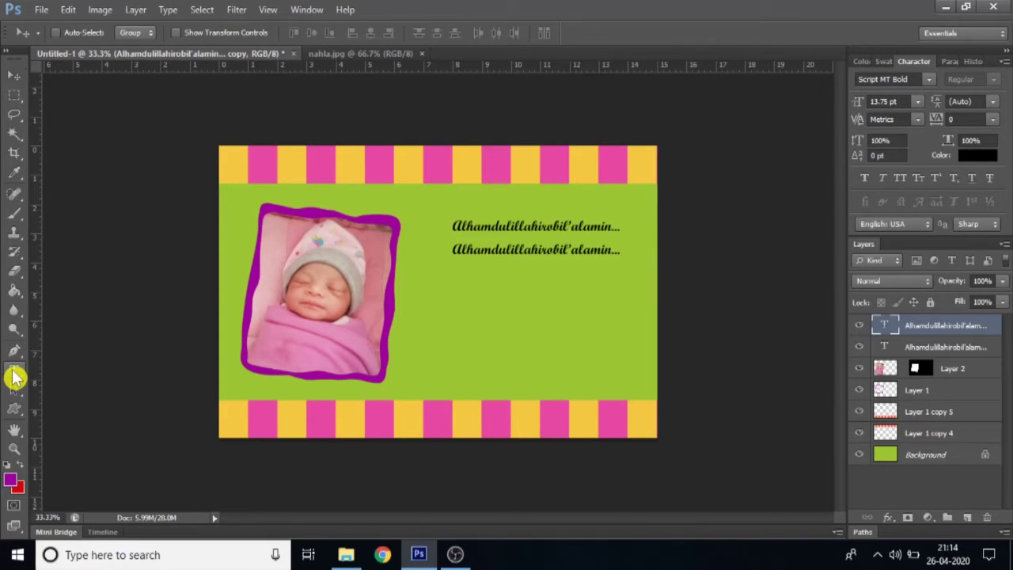
click(14, 370)
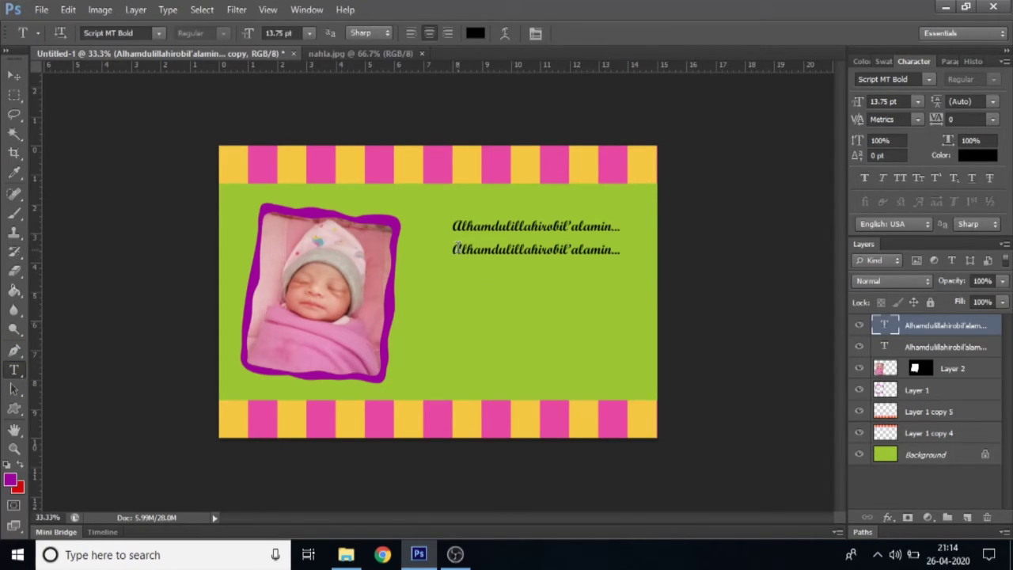
drag(454, 249, 700, 249)
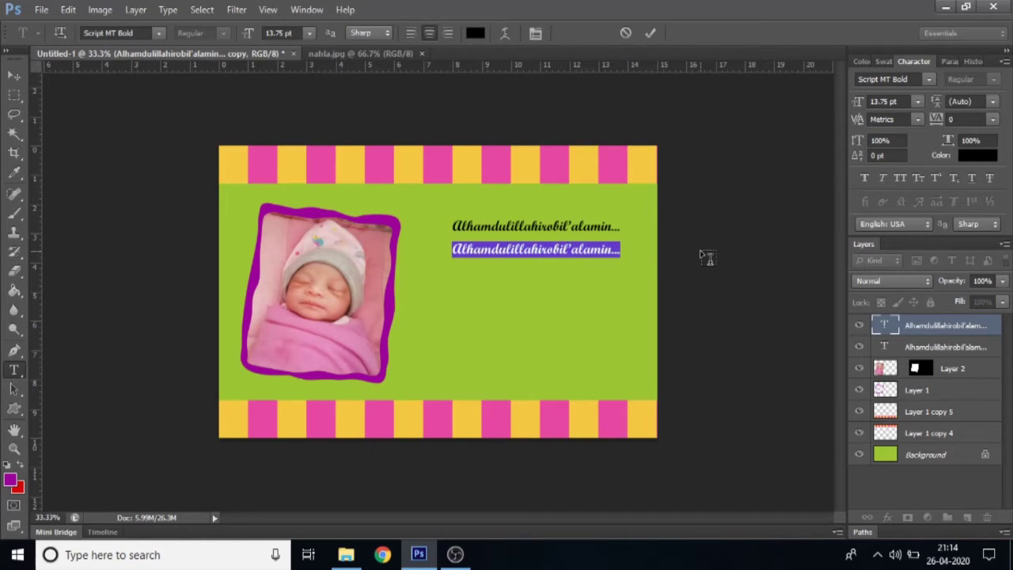
Step: Replace the copied line's text with 'Telah Lahir Anak Pertama Kami :'
key(ctrl+h)
text(Telah Lahir Anak Pertama Kami :)
drag(439, 250, 697, 253)
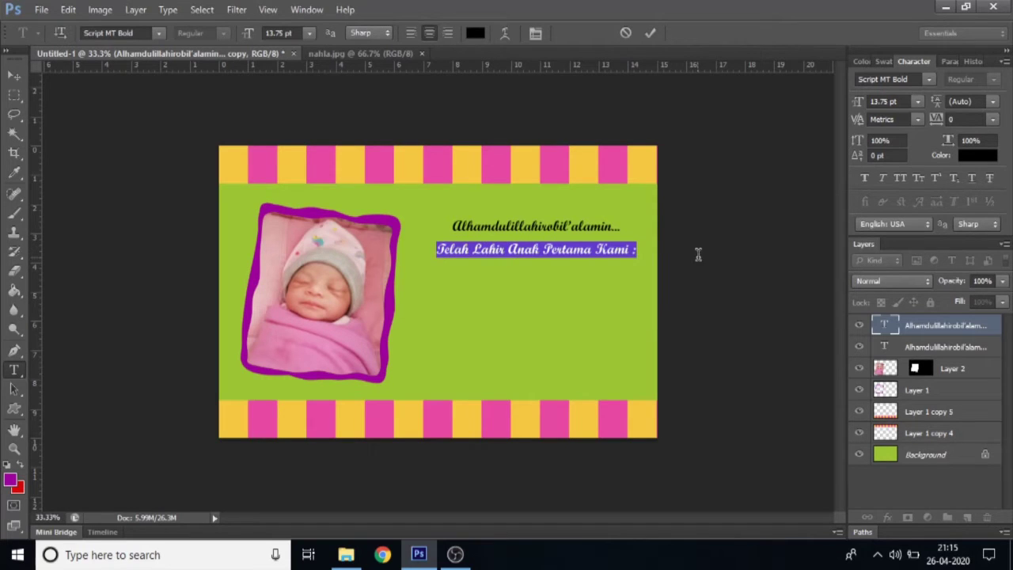
Step: Set the 'Telah Lahir Anak Pertama Kami :' line in Arial at 11 pt
click(158, 35)
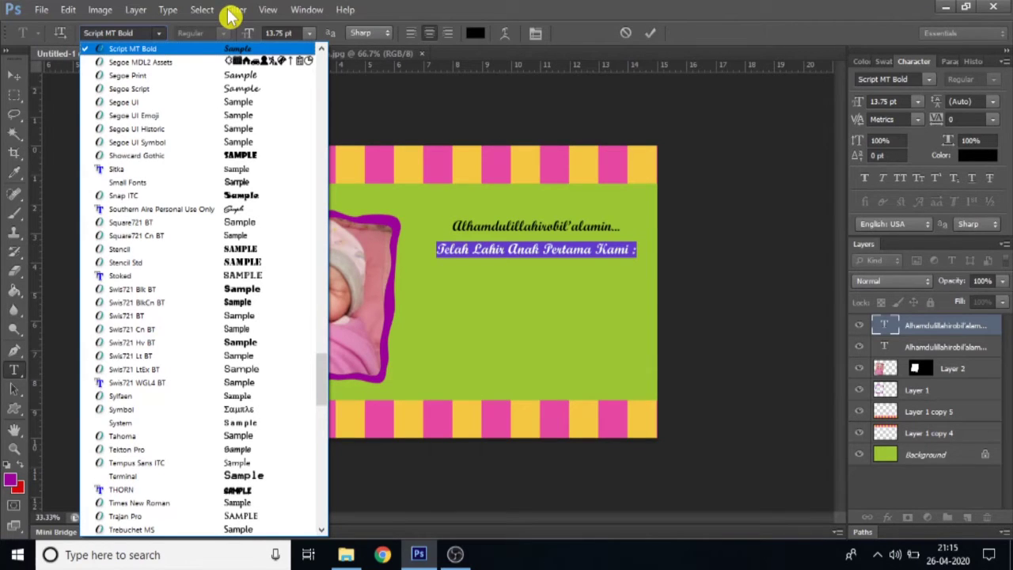
click(123, 25)
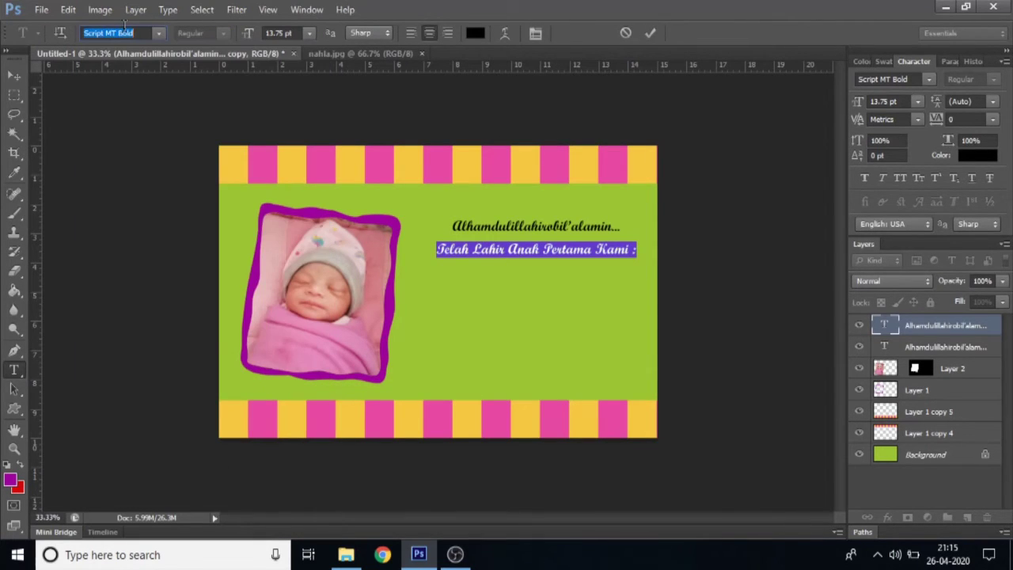
text(Arial)
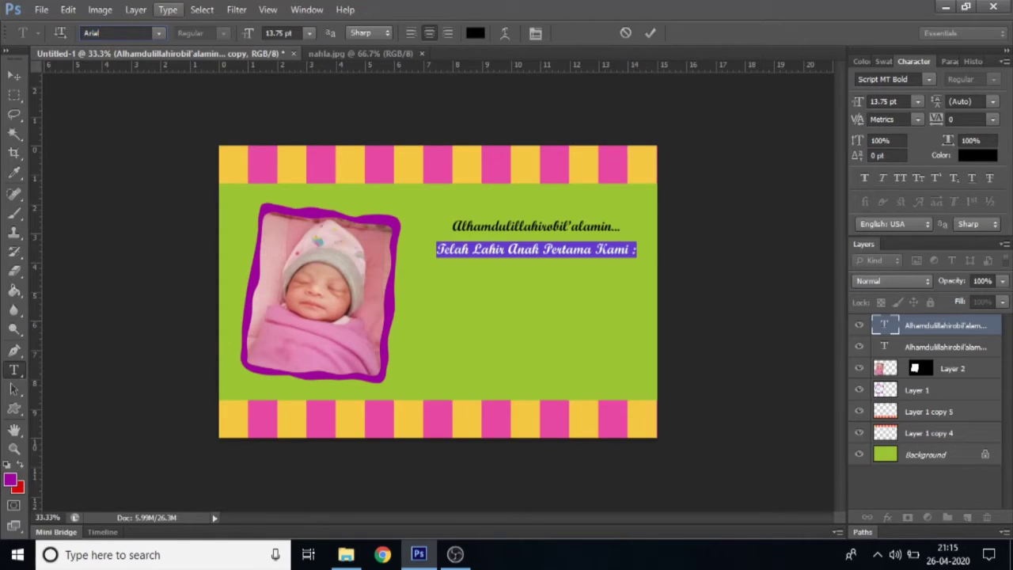
key(Return)
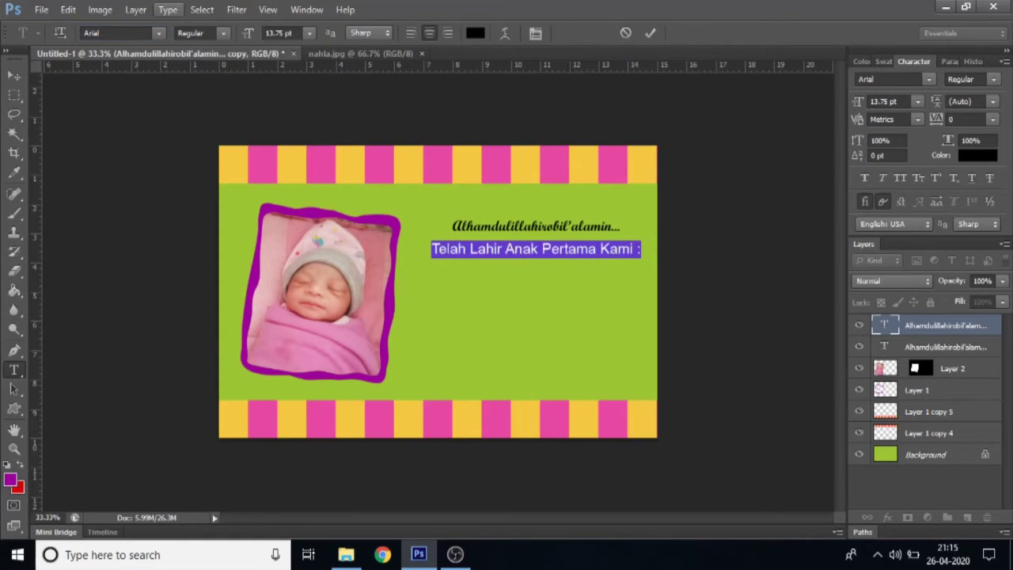
click(302, 33)
click(311, 34)
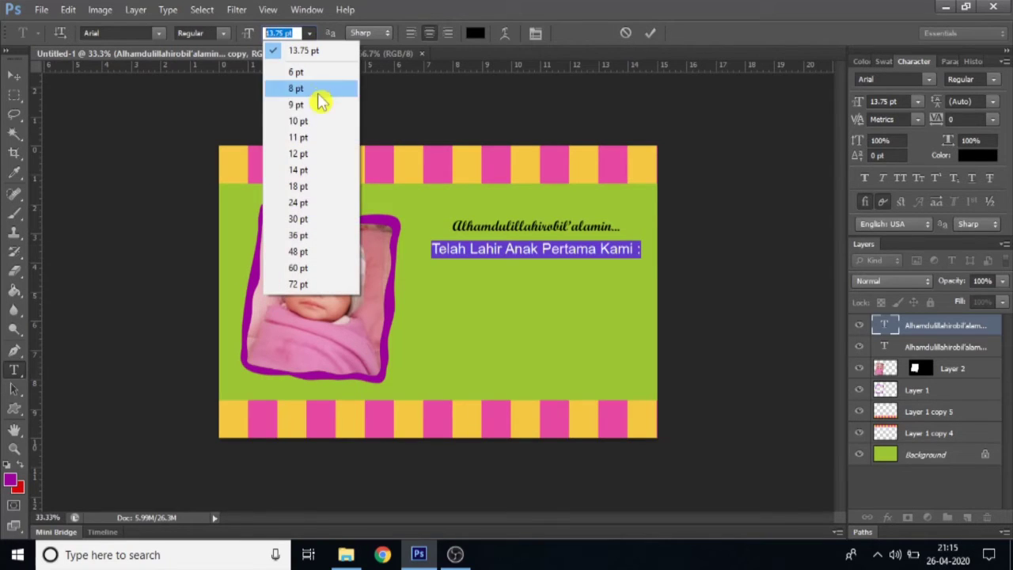
click(331, 153)
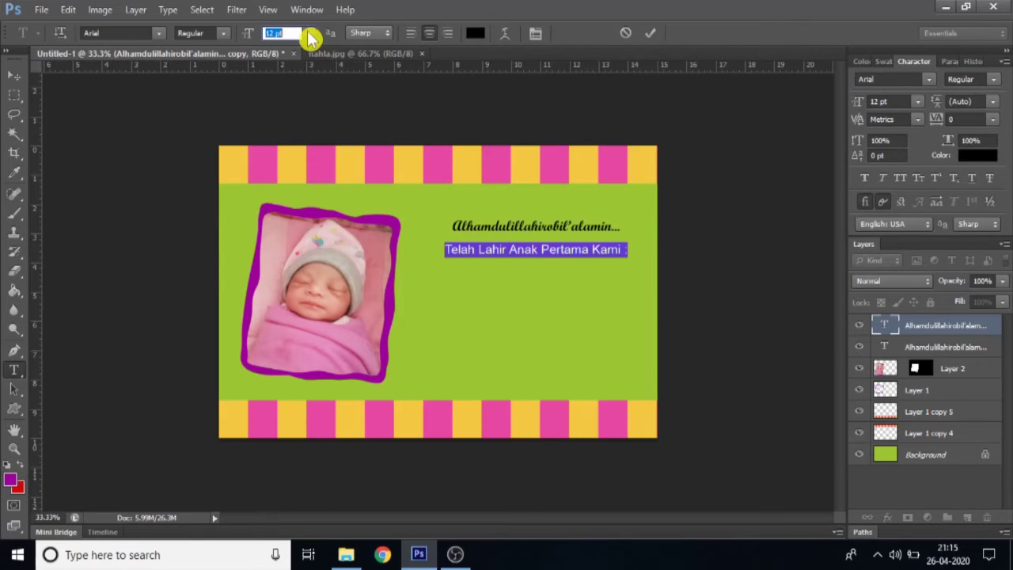
click(310, 33)
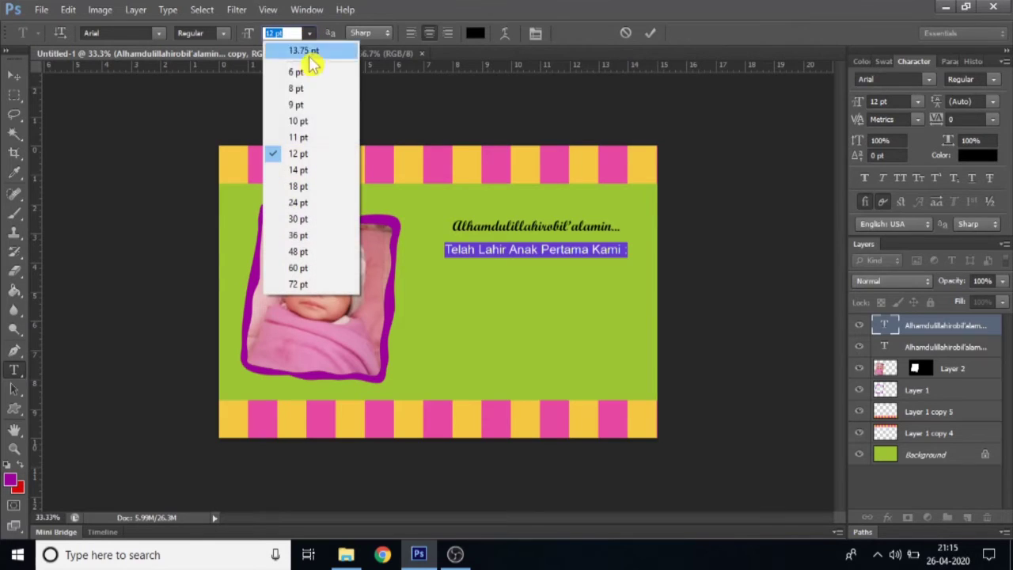
click(304, 138)
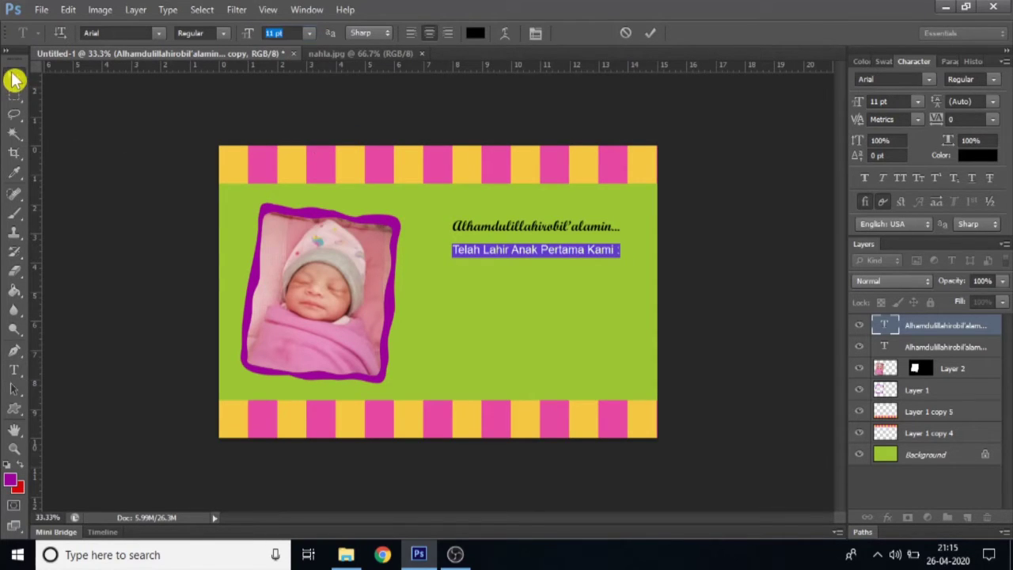
click(13, 77)
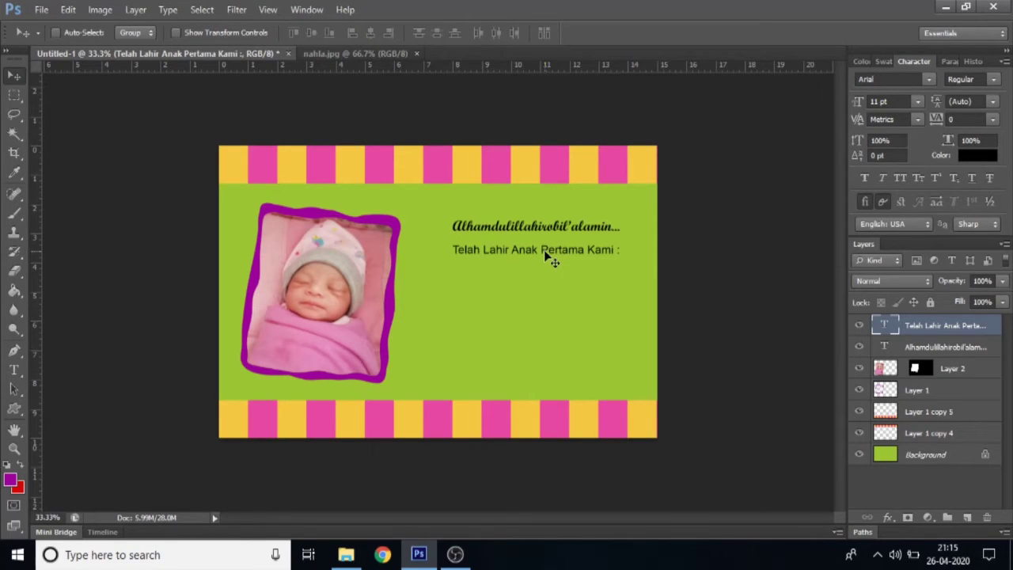
shift+click(936, 351)
Step: Shift both caption lines slightly left, then start a Script MT Bold text line below them
key(Left)
key(Left)
key(Left)
key(Left)
key(Left)
key(Left)
key(Left)
key(Left)
key(Left)
key(Left)
key(Left)
key(Left)
key(Left)
key(Left)
key(Left)
drag(14, 369, 103, 373)
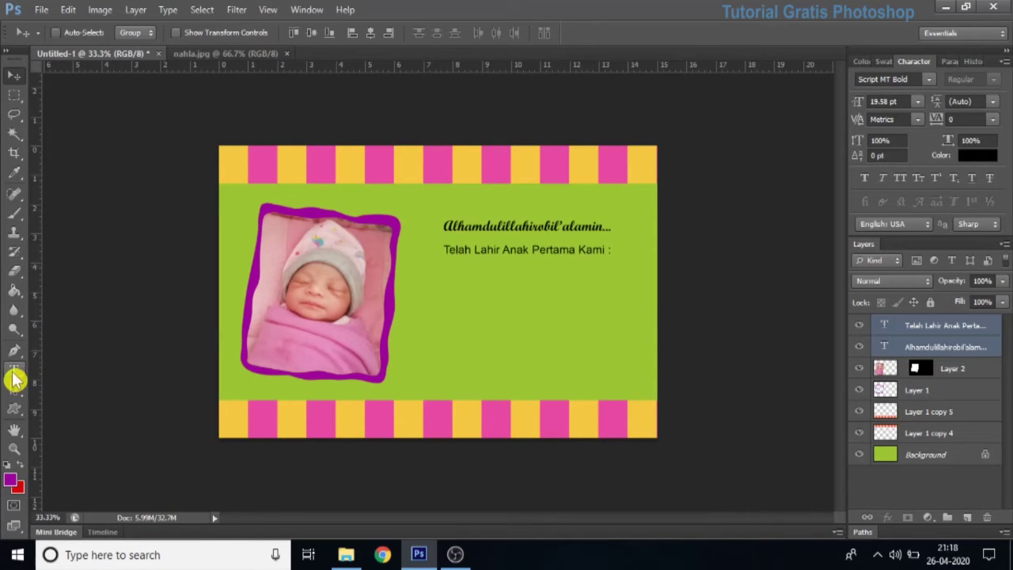
click(103, 372)
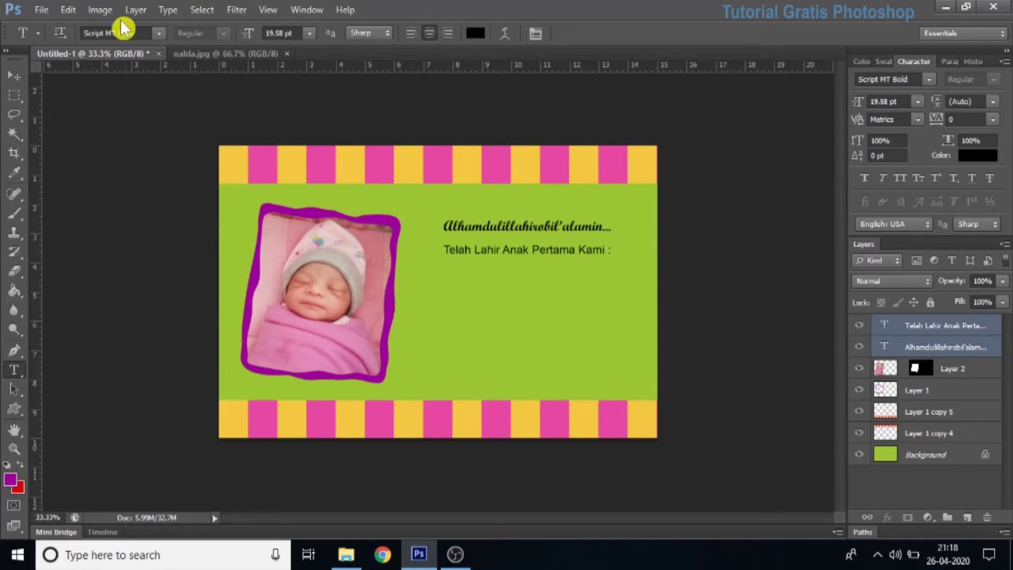
click(159, 34)
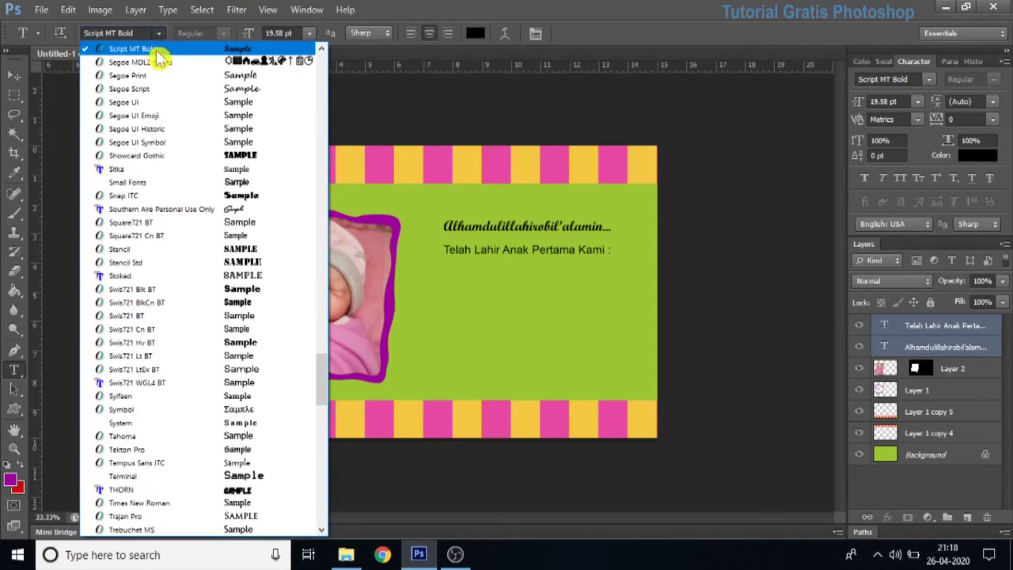
click(159, 33)
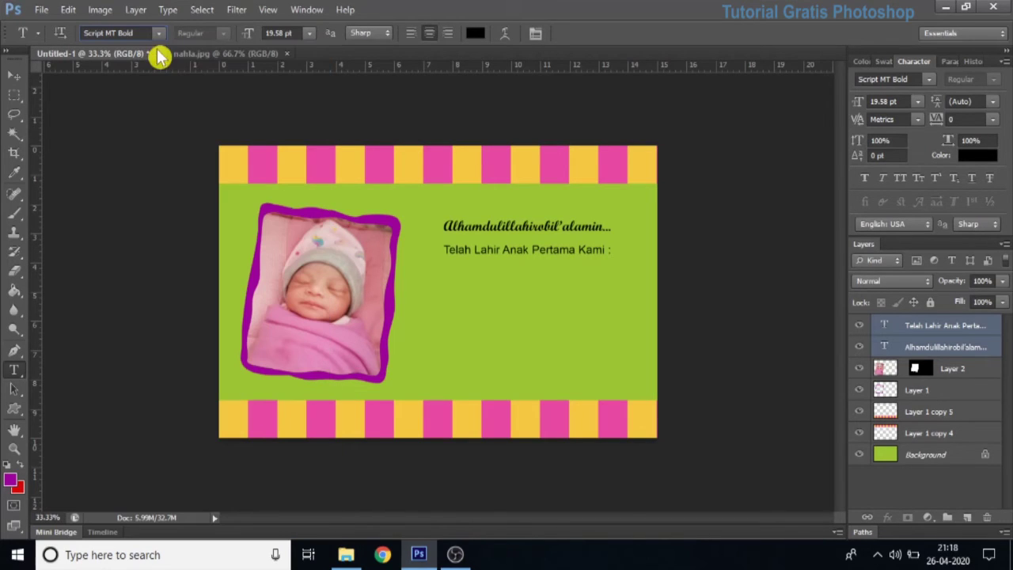
click(459, 283)
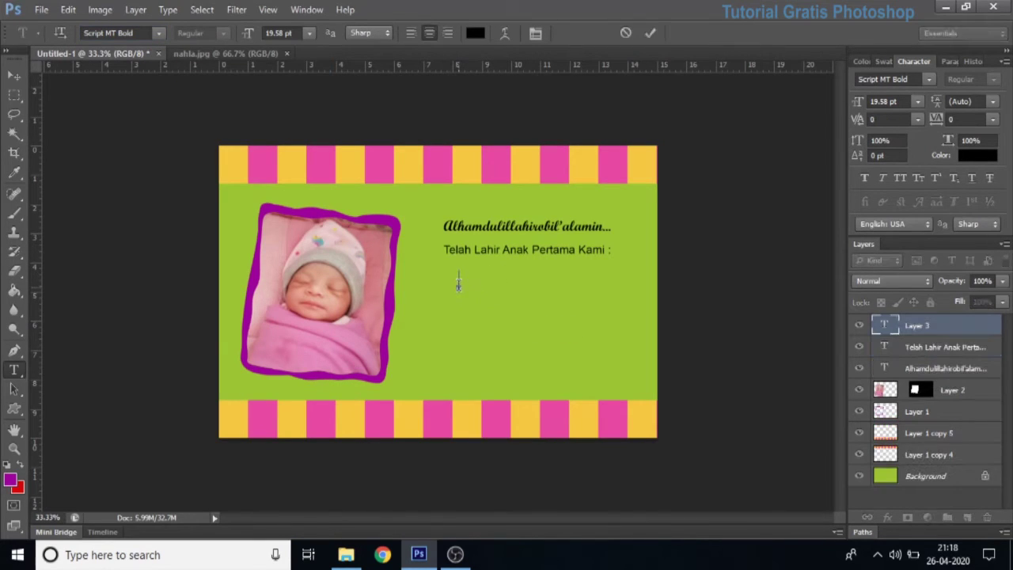
Step: Type the baby's full name and drag it right to centre it under the greeting
text(Naziya Nahla Azizi)
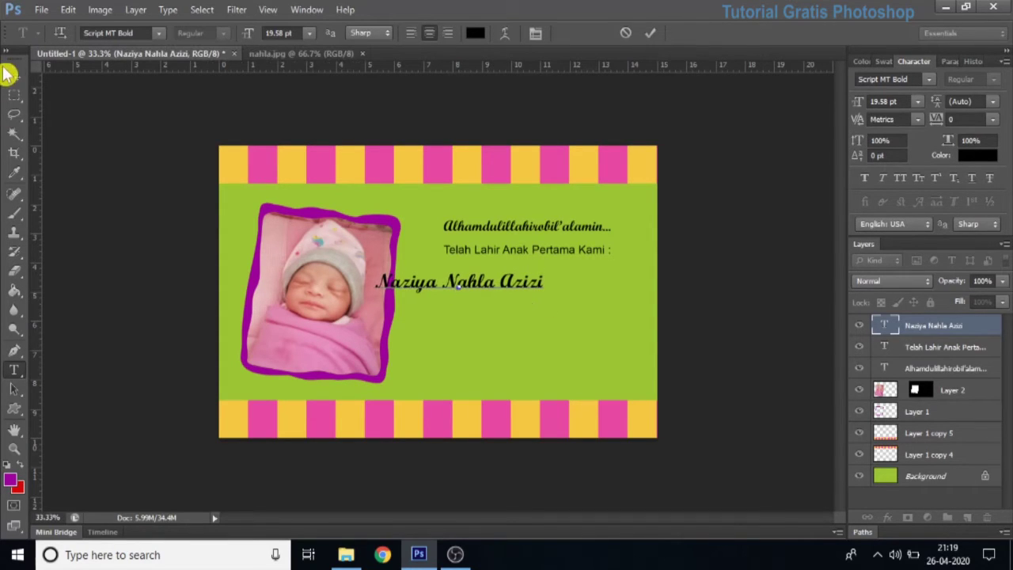
click(17, 82)
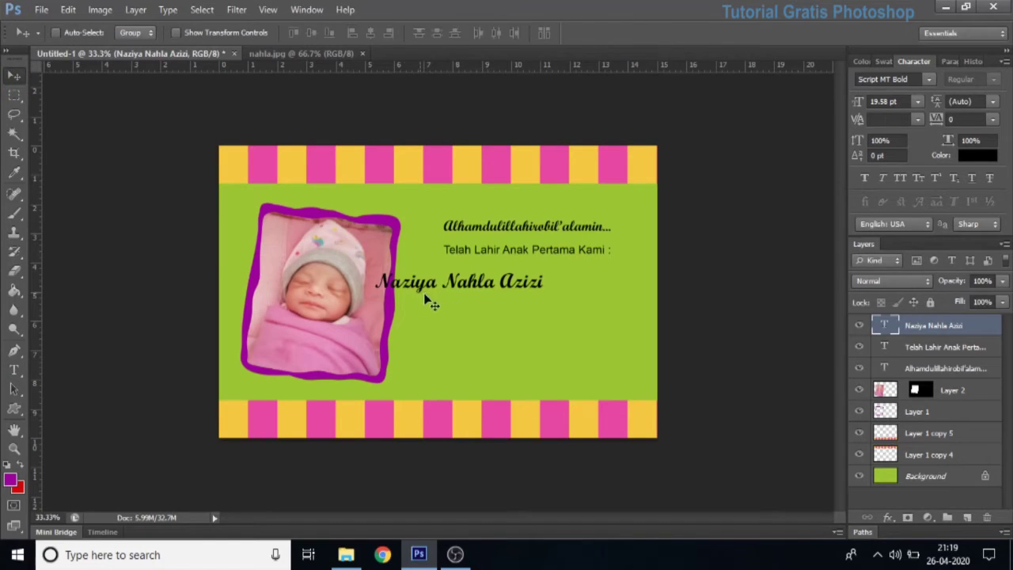
drag(464, 293, 524, 290)
key(ctrl+t)
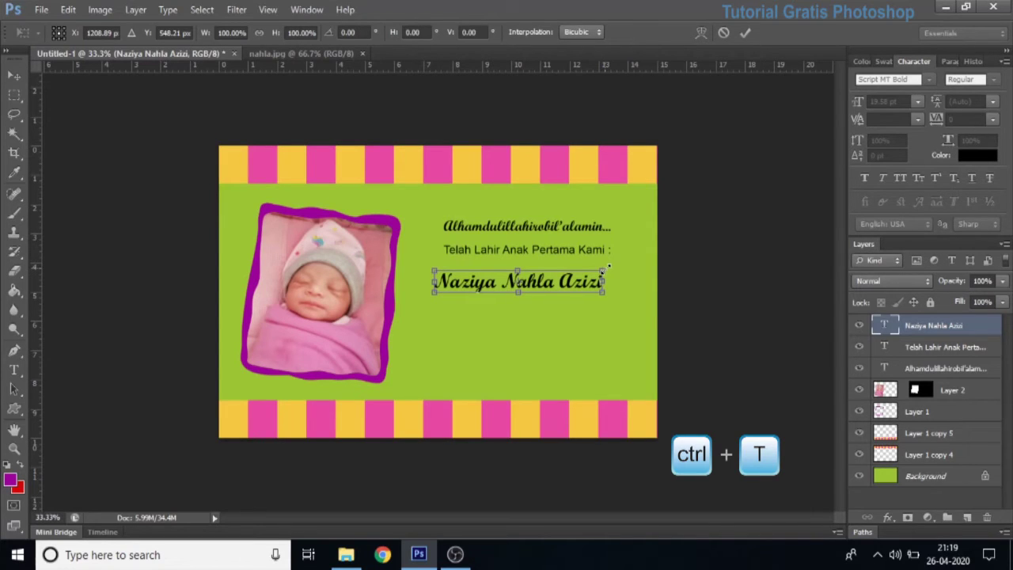
Step: Scale the full name from its centre to about 121% (23.78 pt) and apply
key(shift+alt)
drag(609, 266, 625, 262)
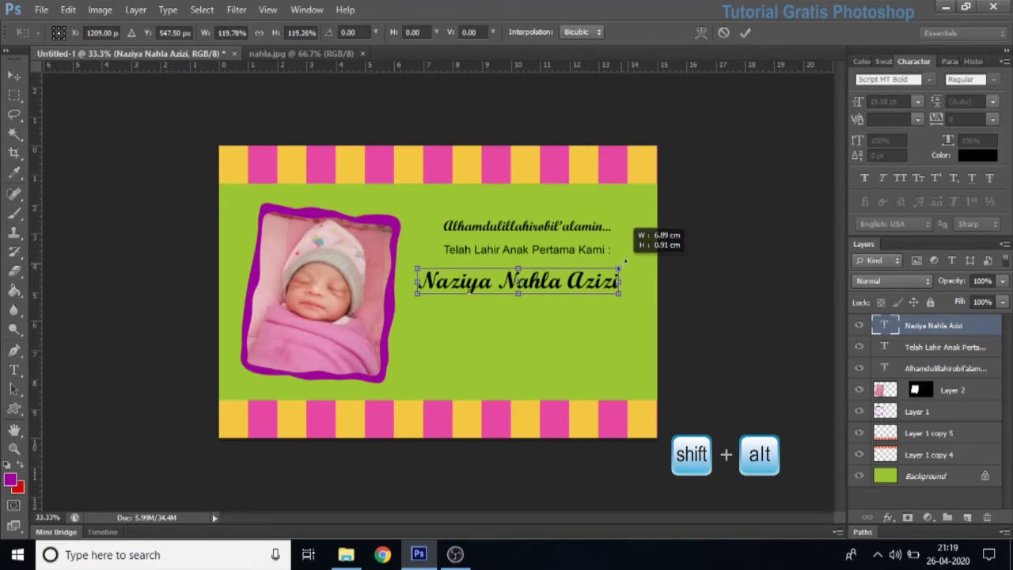
drag(625, 262, 629, 260)
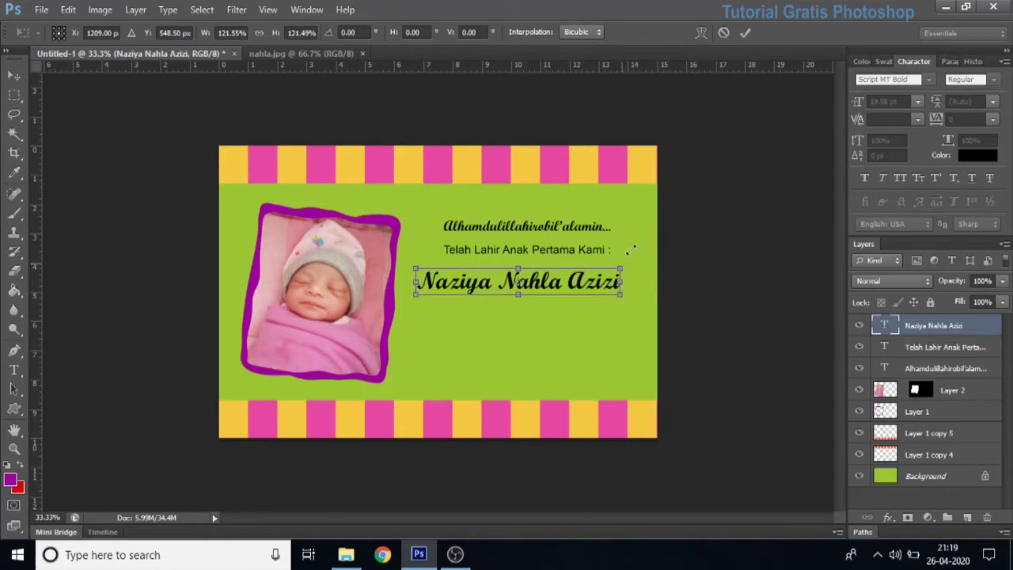
click(744, 33)
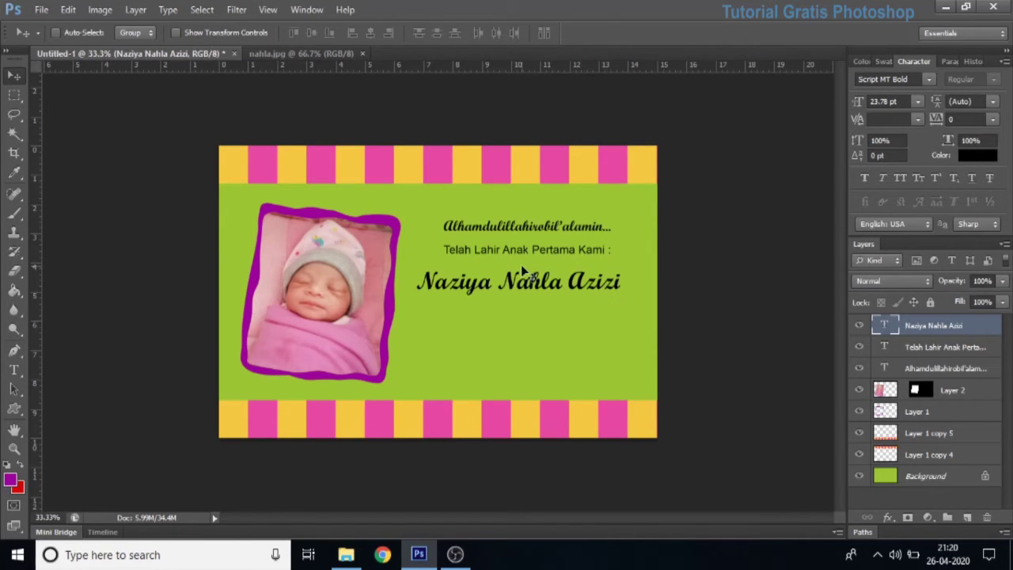
click(954, 348)
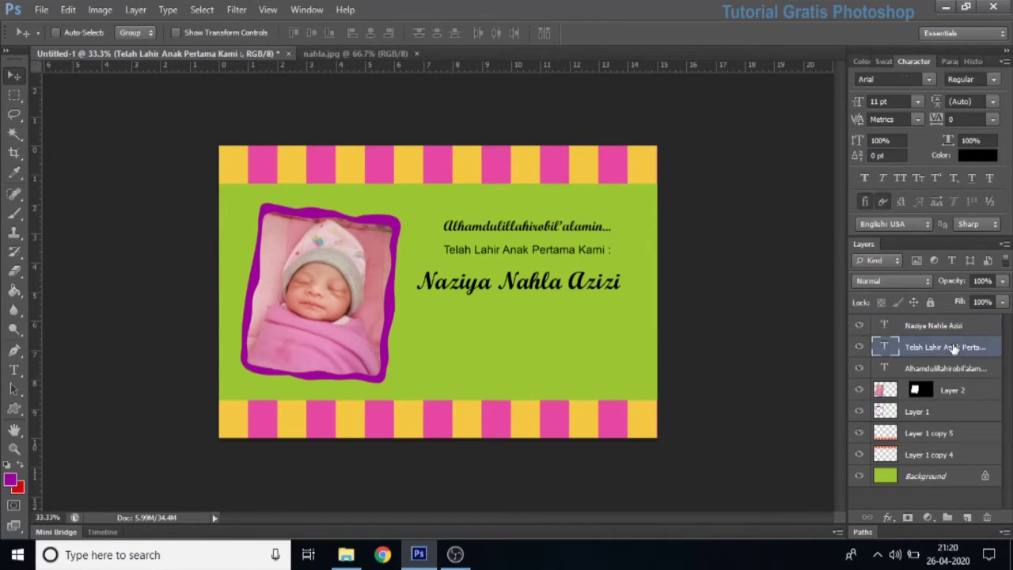
Step: Duplicate the 'Telah Lahir' layer and move the copy below the full name
right_click(954, 355)
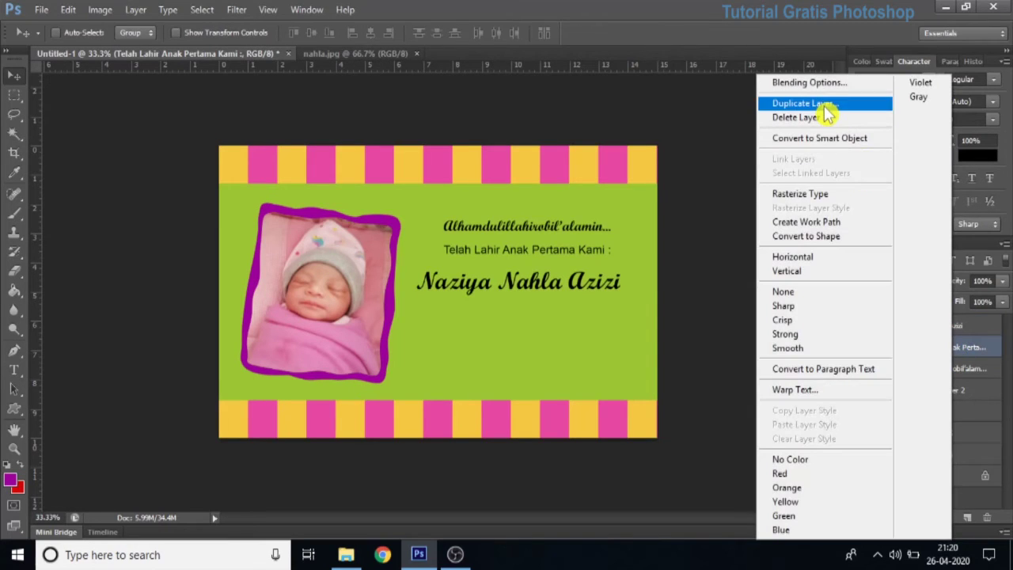
click(830, 104)
click(635, 166)
drag(559, 250, 555, 315)
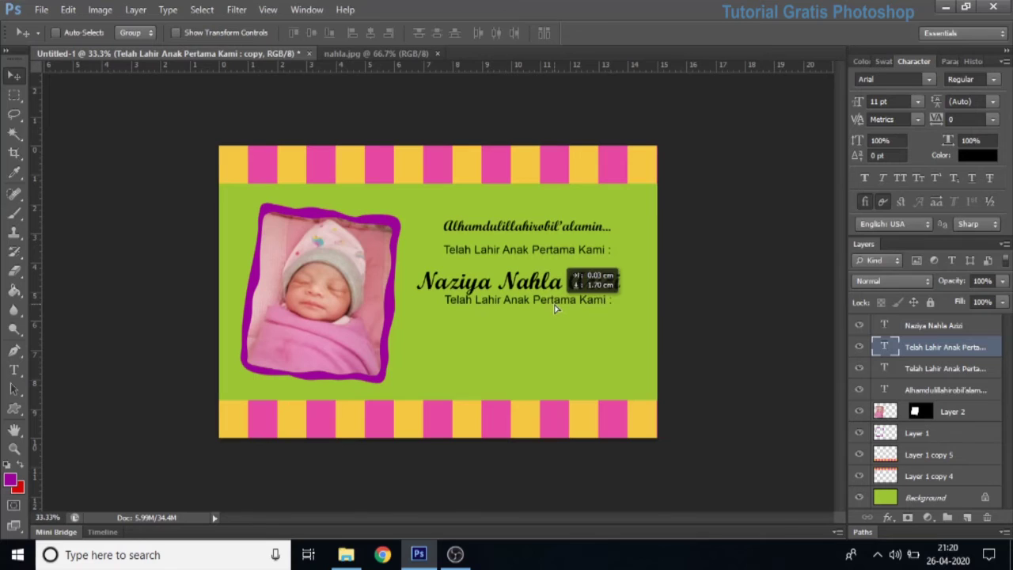
Step: Replace the copy's text with the baby's nickname in parentheses
click(13, 369)
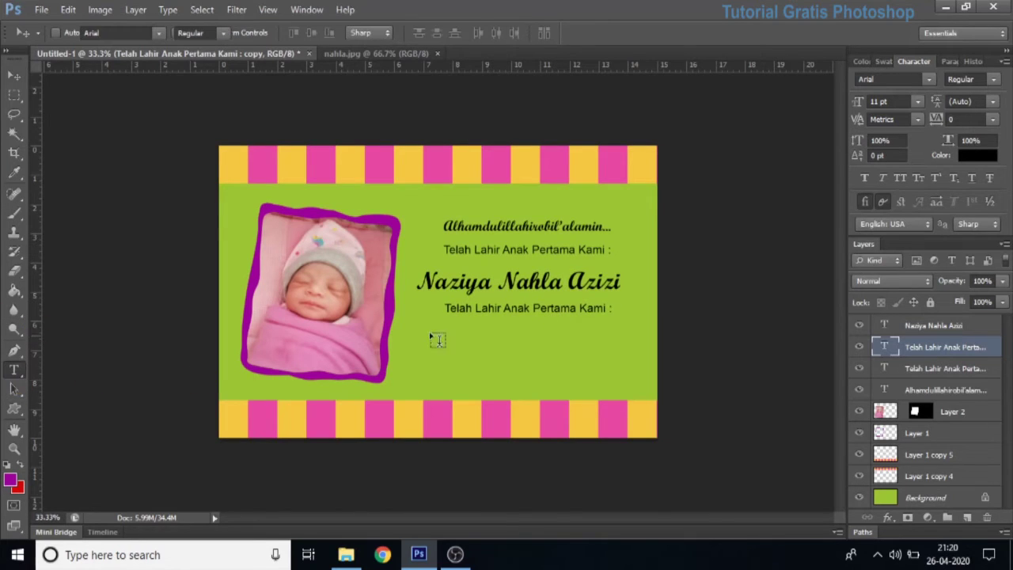
drag(445, 313, 725, 310)
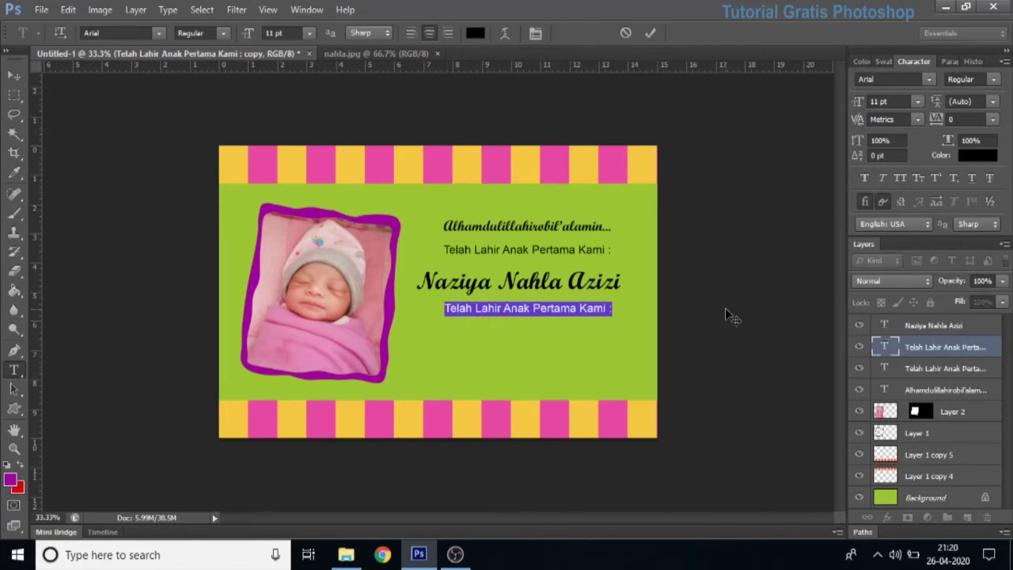
key(BackSpace)
text((N)
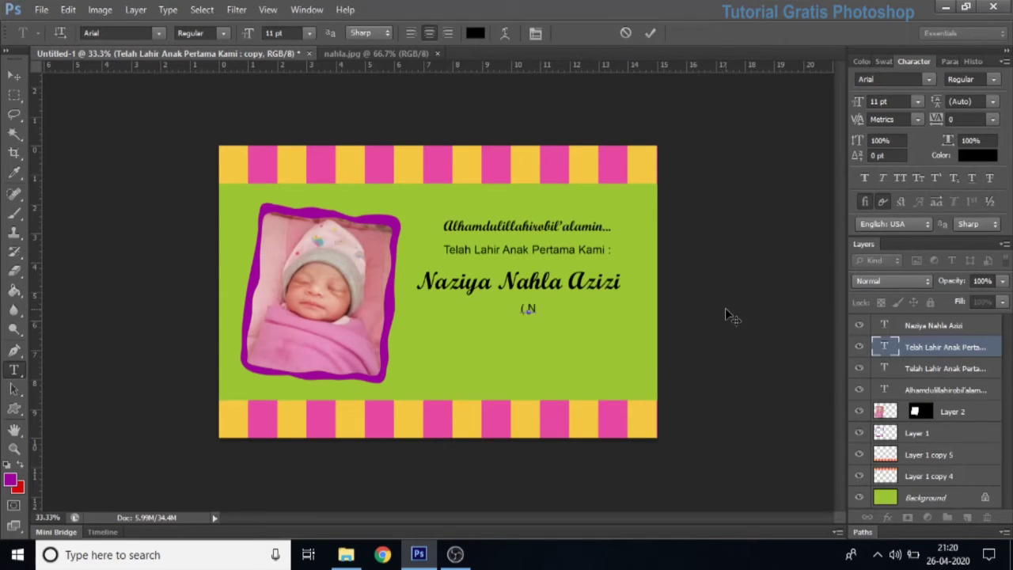
text(AHLA ))
click(14, 76)
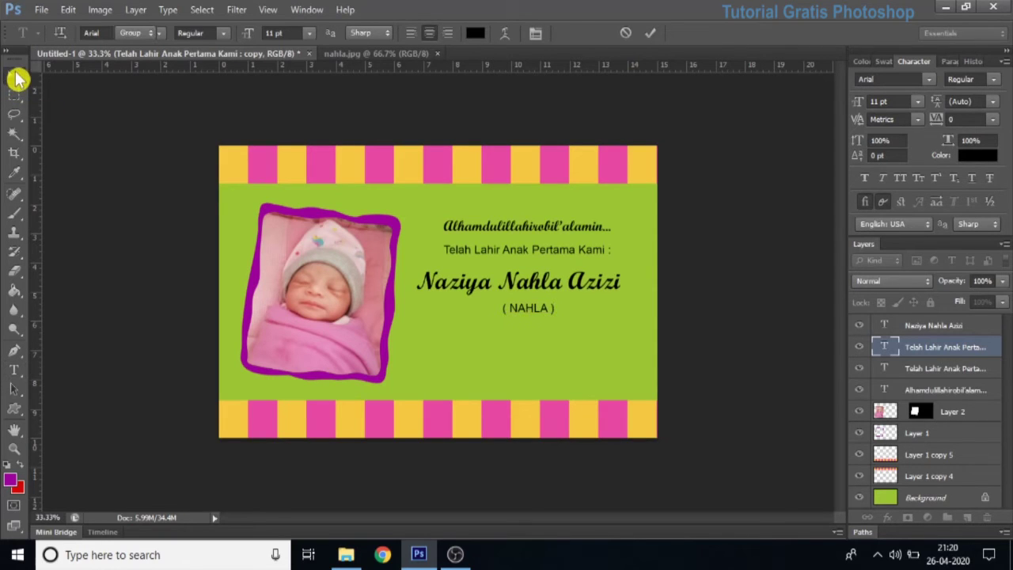
Step: Enlarge the nickname line to about 175% (19.28 pt) and apply
key(ctrl+t)
drag(503, 319, 473, 325)
drag(554, 302, 570, 298)
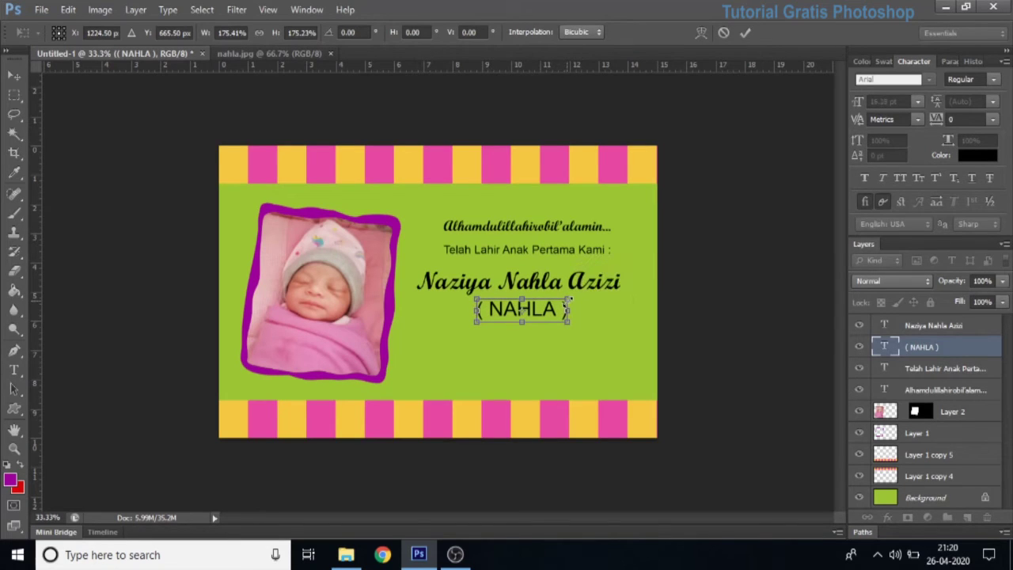
click(745, 33)
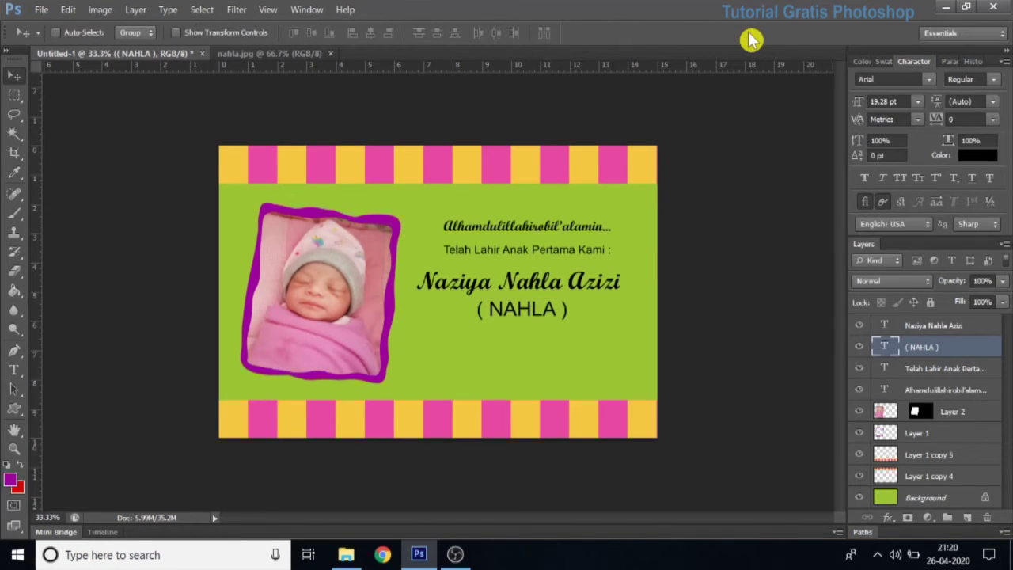
Step: Set the nickname line's font style to Bold
click(14, 369)
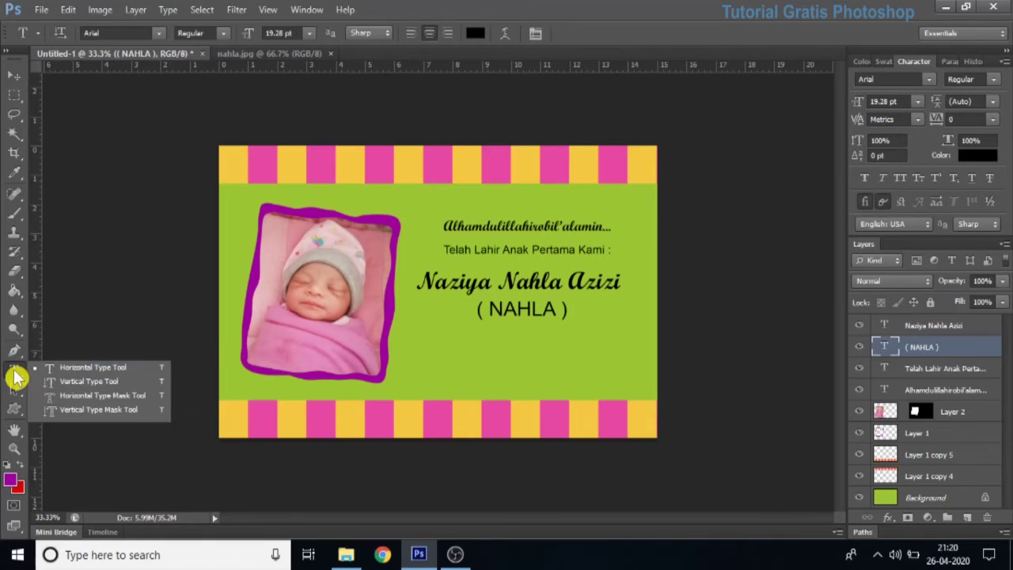
click(89, 370)
click(220, 34)
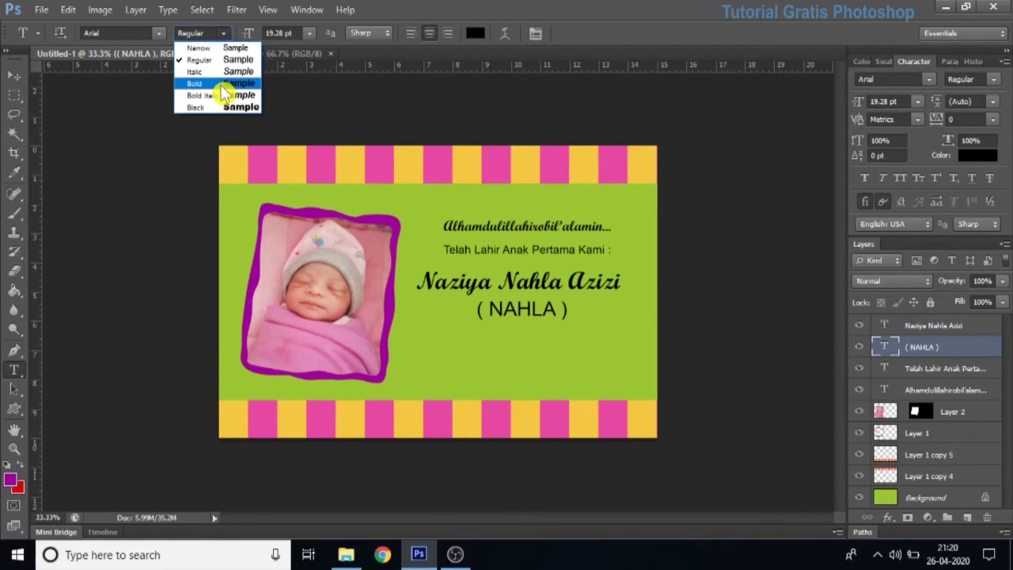
click(223, 92)
Step: Nudge the name lines slightly upward and scale the nickname down to about 14.39 pt
key(v)
drag(565, 320, 563, 295)
key(ctrl+t)
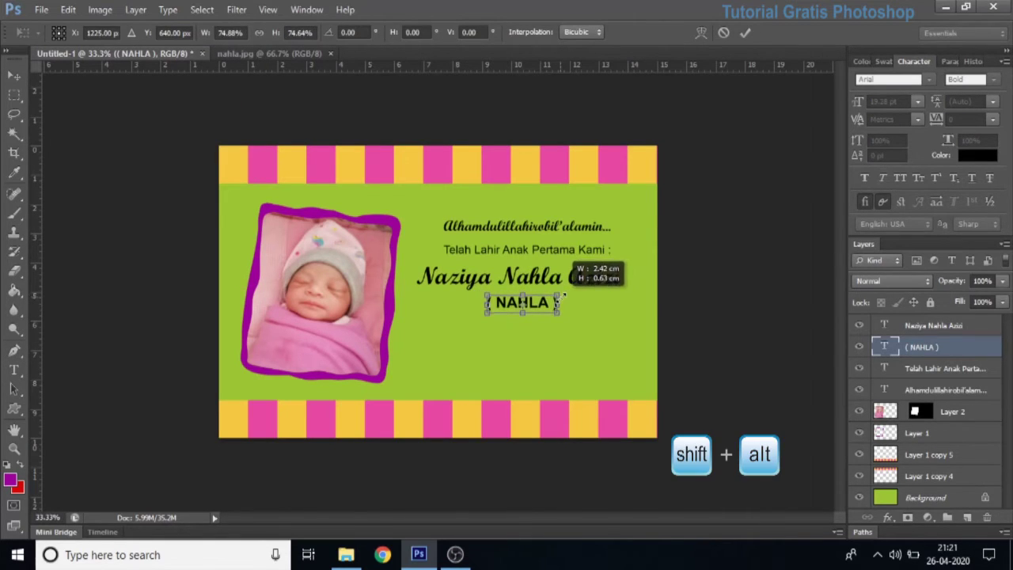
key(Return)
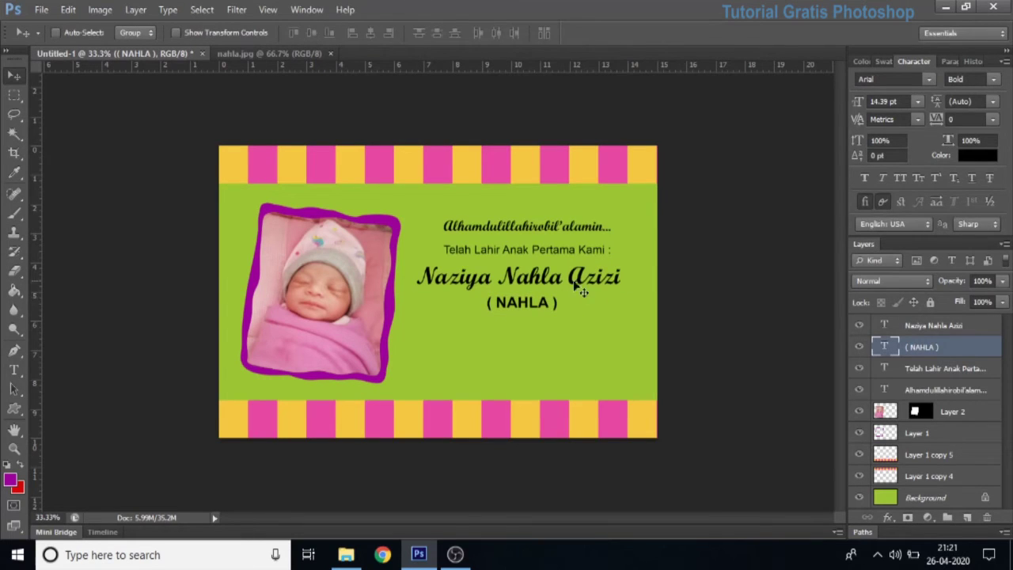
click(924, 373)
Step: Duplicate the 'Telah Lahir Anak Pertama Kami :' line and move the copy below the nickname
right_click(925, 372)
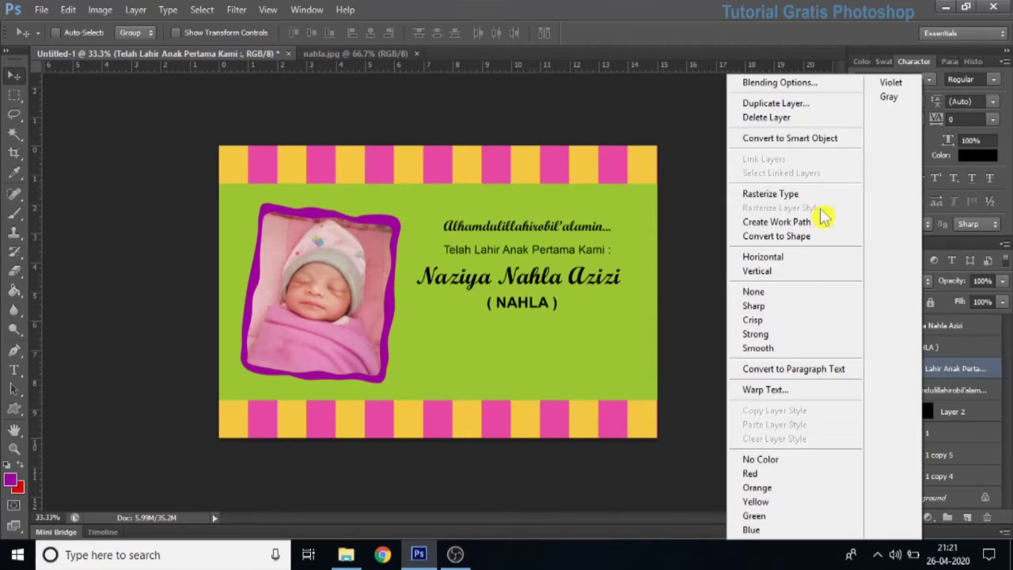
click(805, 104)
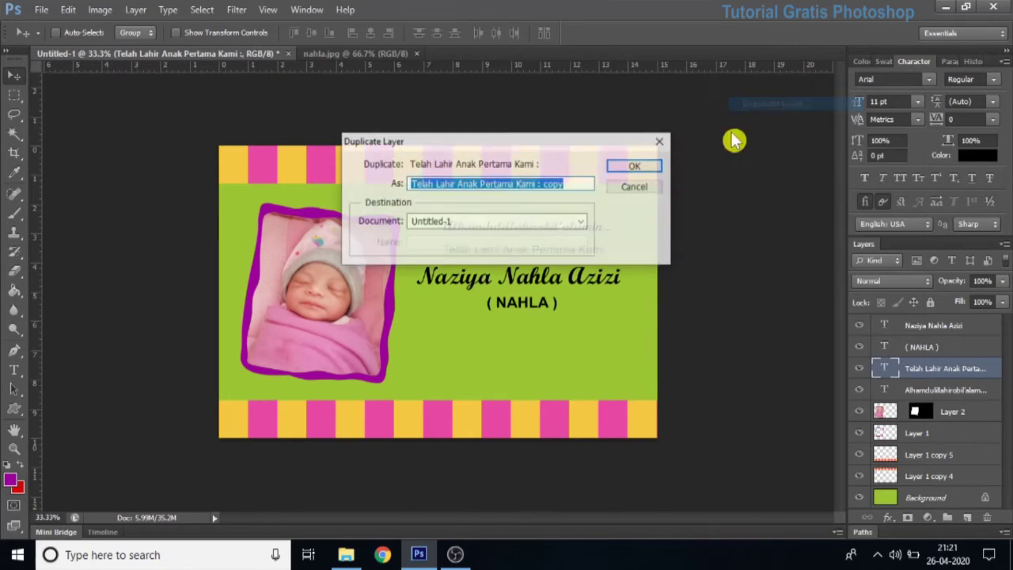
click(648, 170)
mouse_move(540, 255)
mouse_down()
mouse_move(548, 331)
mouse_move(548, 320)
mouse_up()
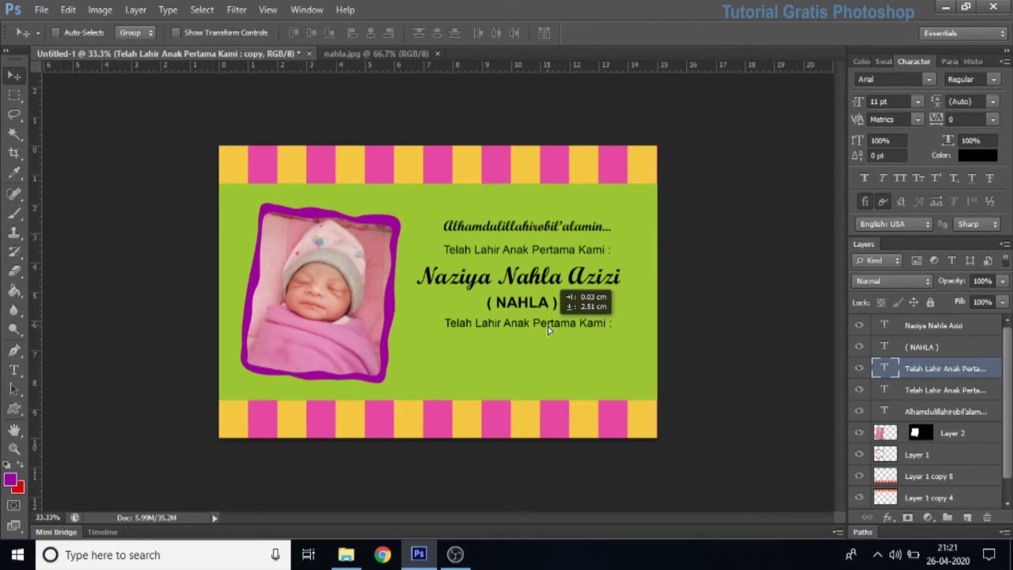
Step: Retype the copy as 'Lahir : Rabu, 15 April 2020' plus the 'Semoga Menjadi Anak Yang Sholehah…' prayer
click(14, 370)
drag(446, 322, 751, 331)
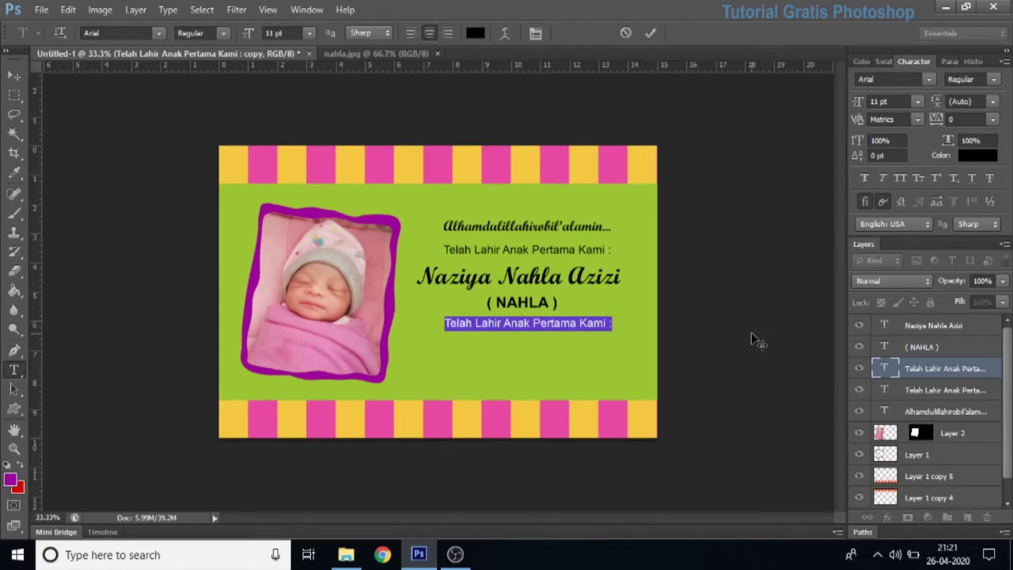
text(Lahir : Rabu, 15 Apri)
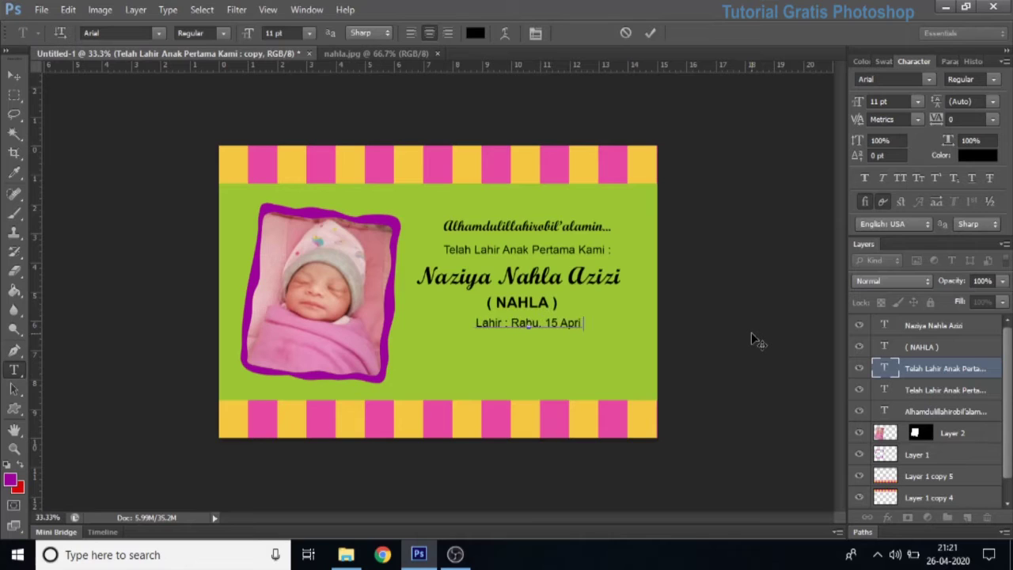
text(l 2020)
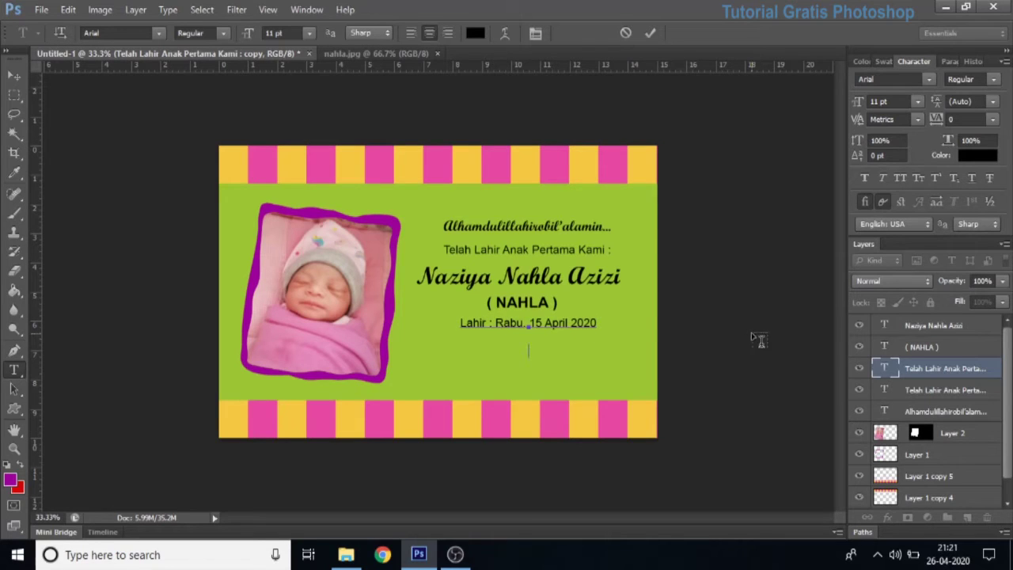
text(  Semoga Menjadi Anak Yang Sholehah)
key(Return)
text(Berbakti)
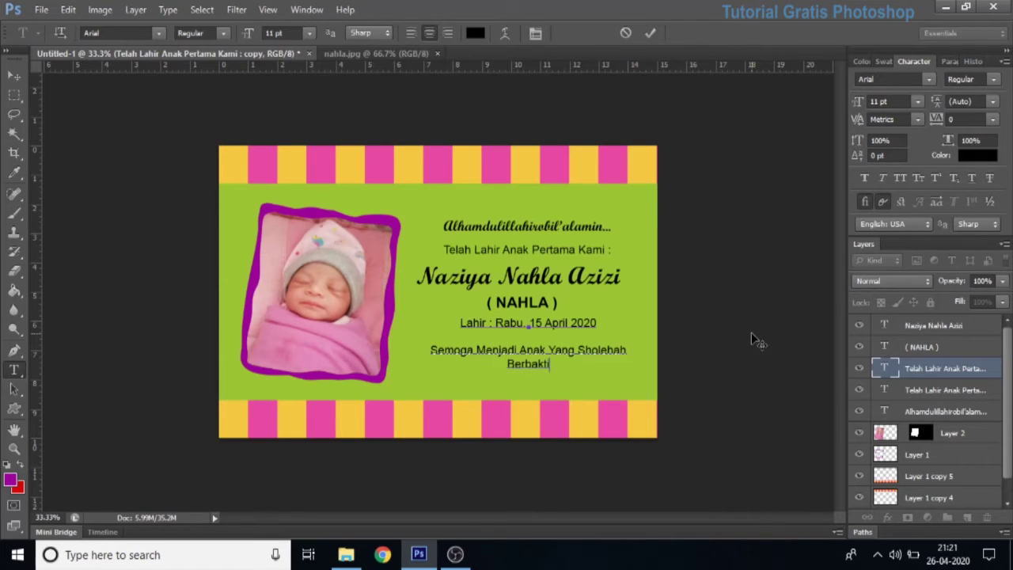
text( Kedua)
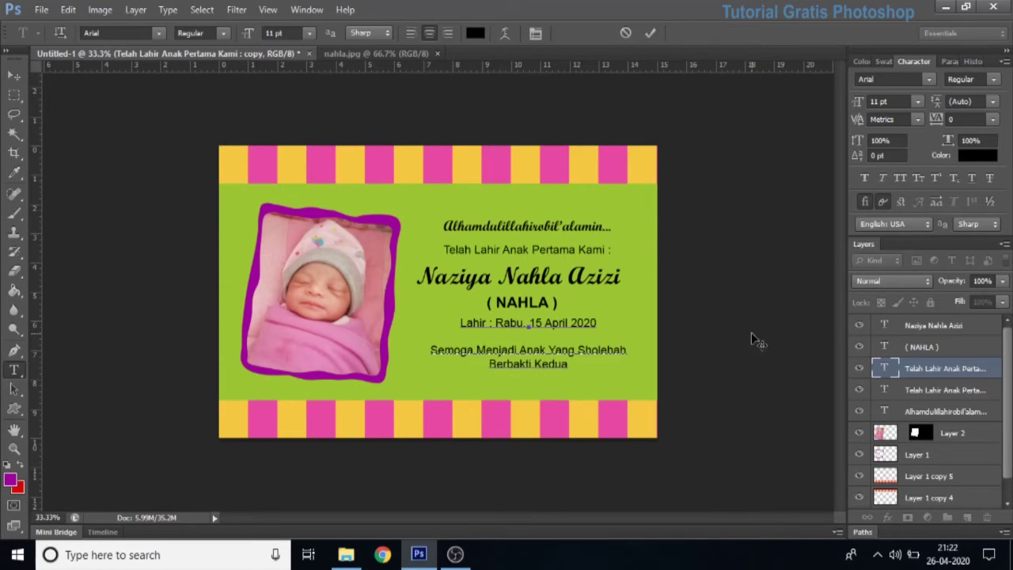
key(BackSpace)
key(BackSpace)
key(BackSpace)
text(pada Kedua Orang Tua)
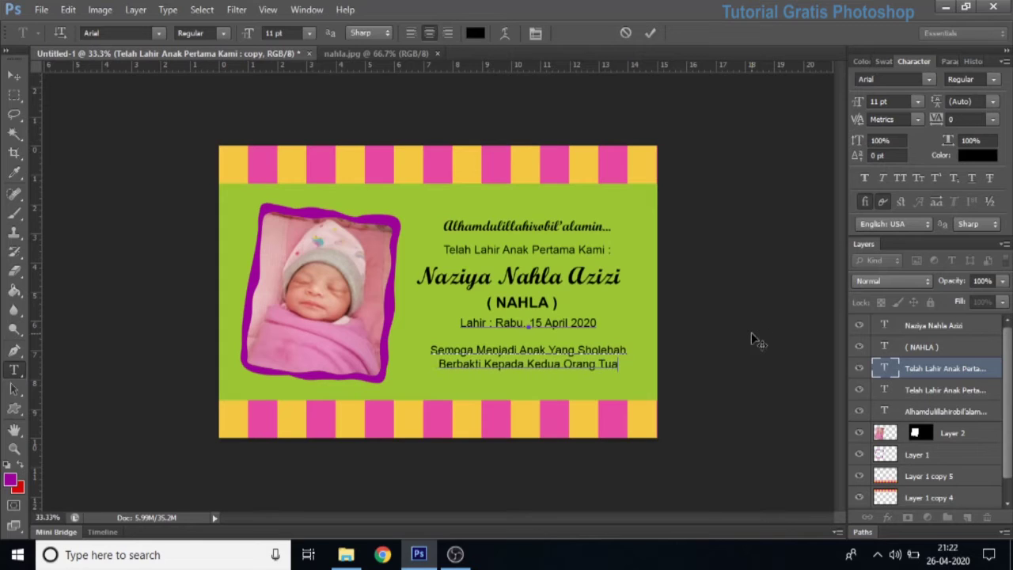
text(.)
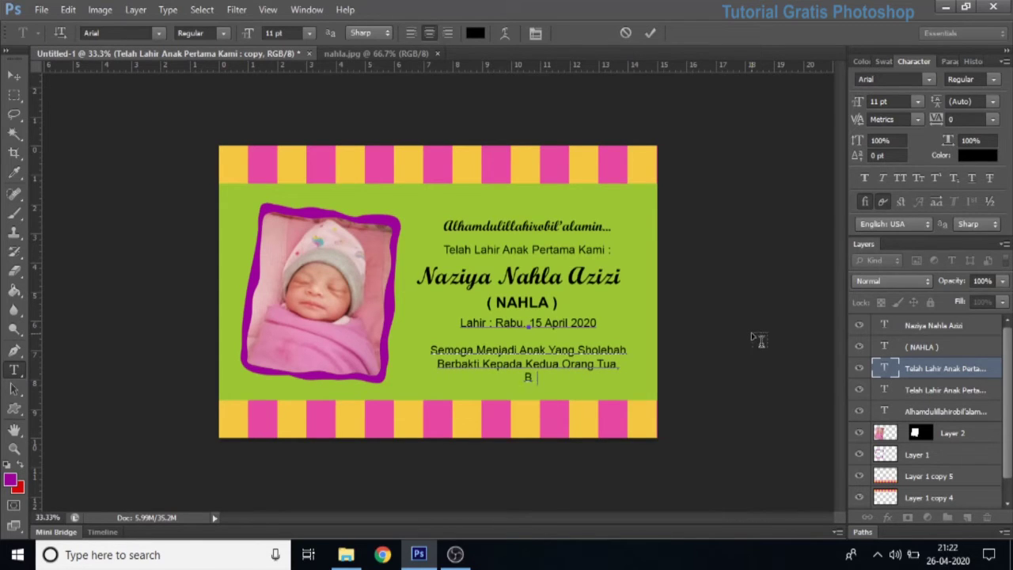
text( Bagi Nusa. Bangsa dan Agama, Aamiin)
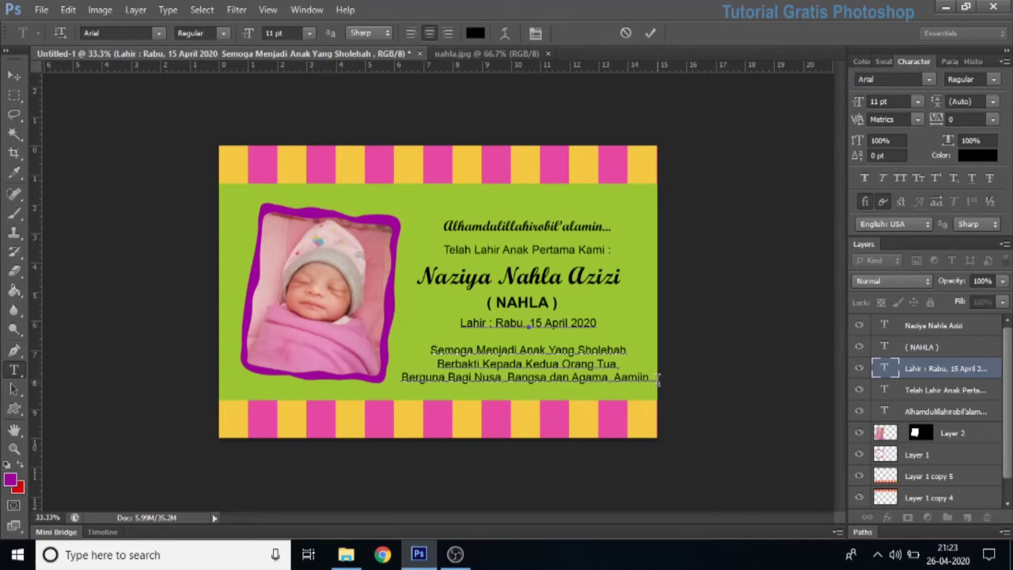
Step: Set the three-line prayer paragraph to 9 pt
mouse_move(432, 349)
mouse_down()
mouse_move(604, 371)
mouse_move(655, 391)
mouse_up()
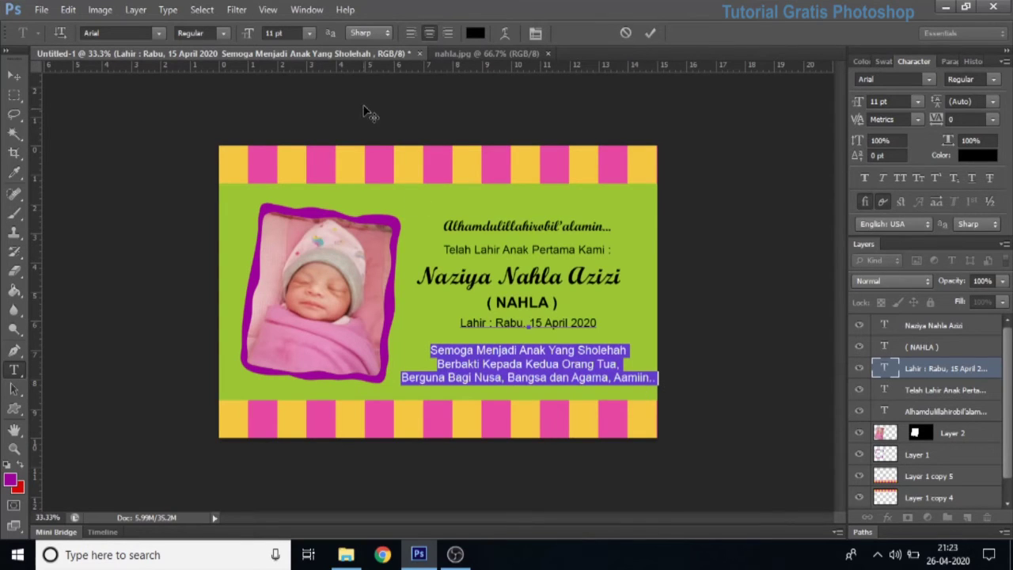
click(309, 34)
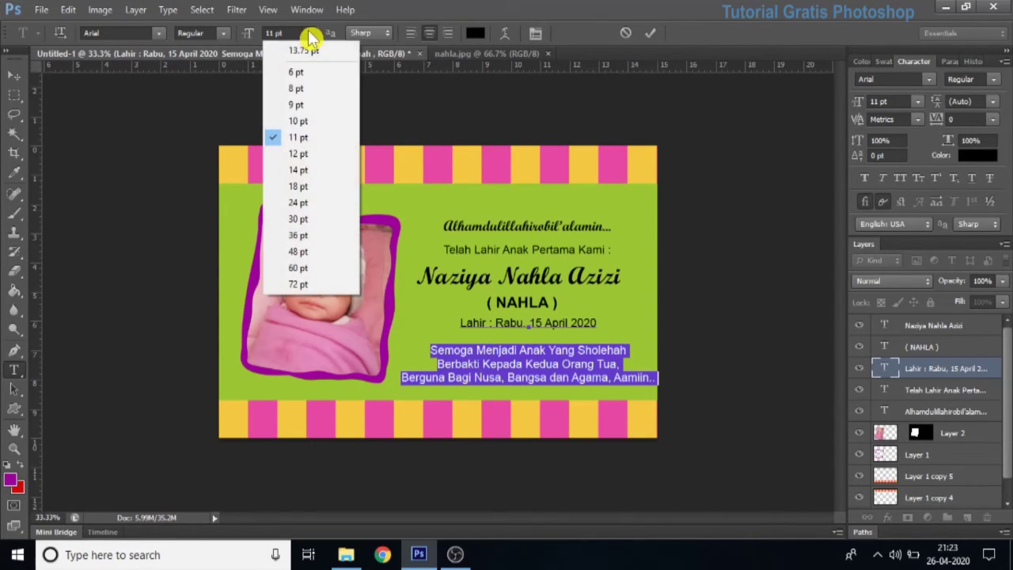
click(310, 106)
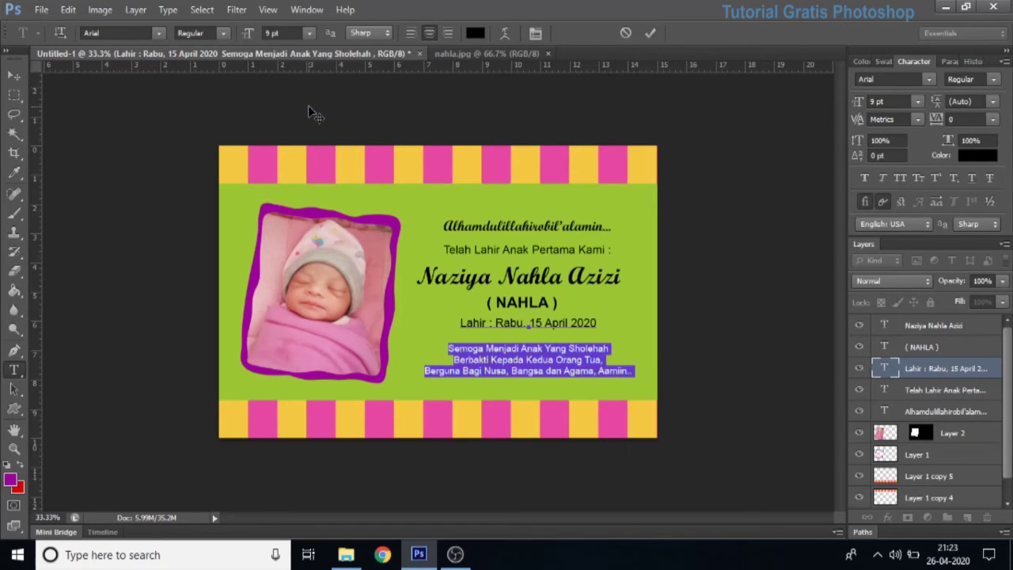
click(14, 77)
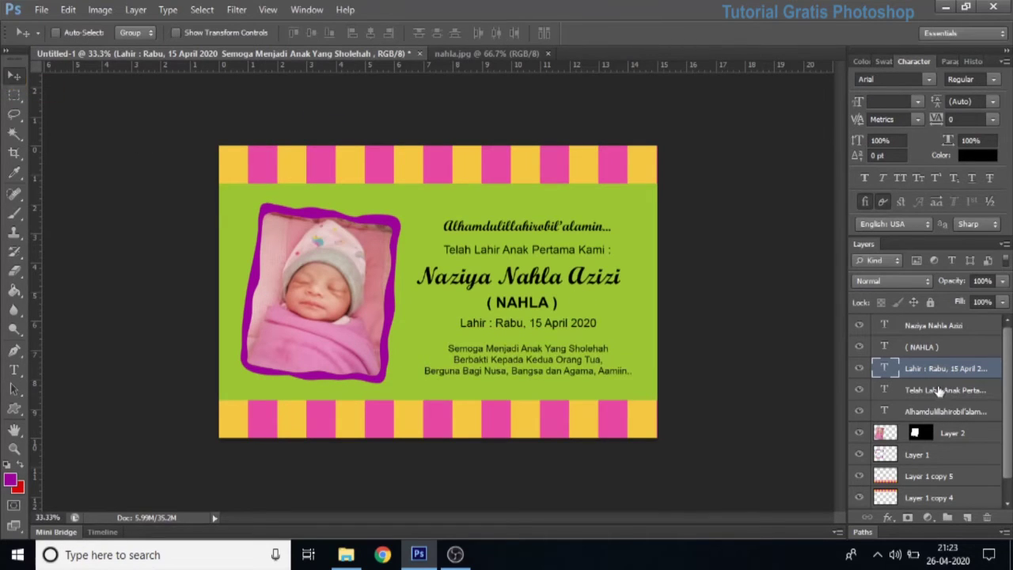
Step: Select the greeting, Alhamdulillah, nickname and full-name text layers and move them up together
key(ctrl)
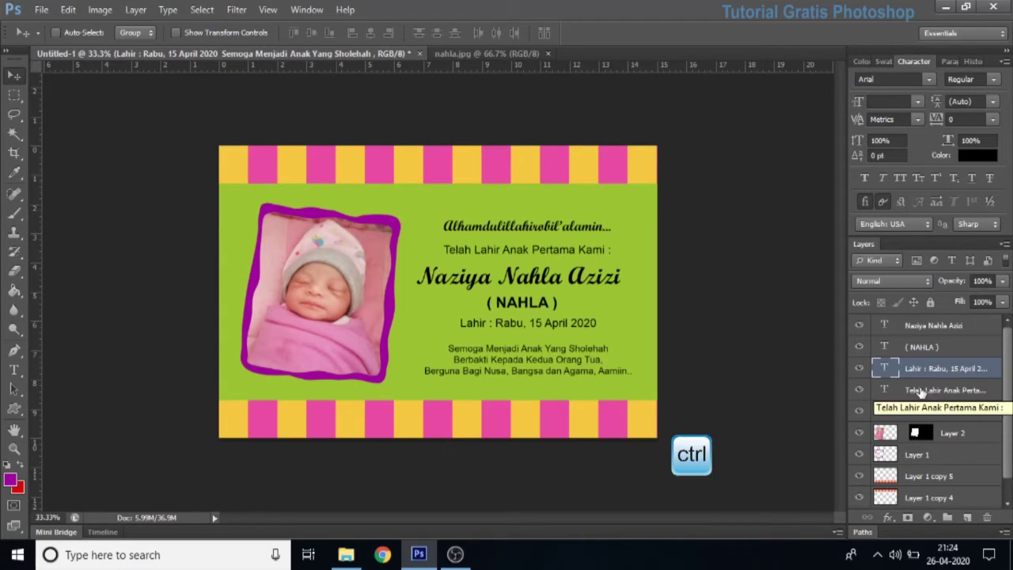
ctrl+click(946, 391)
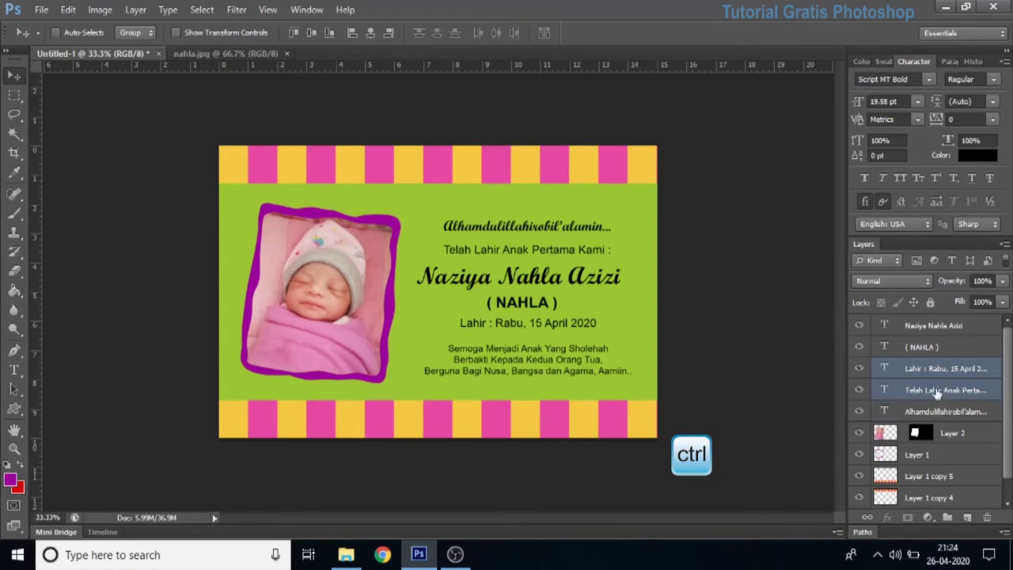
ctrl+click(942, 411)
ctrl+click(931, 346)
ctrl+click(931, 329)
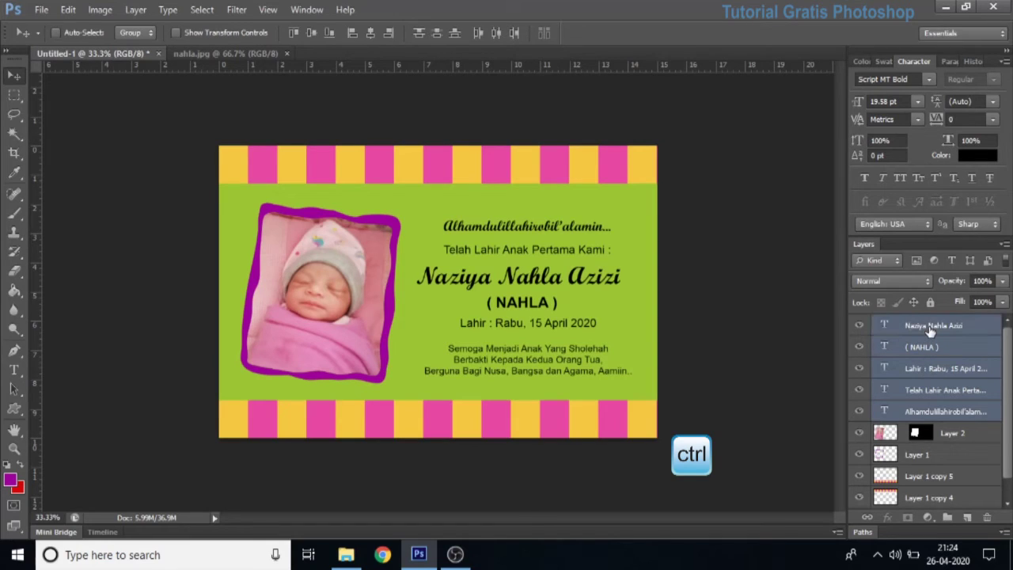
drag(535, 301, 532, 286)
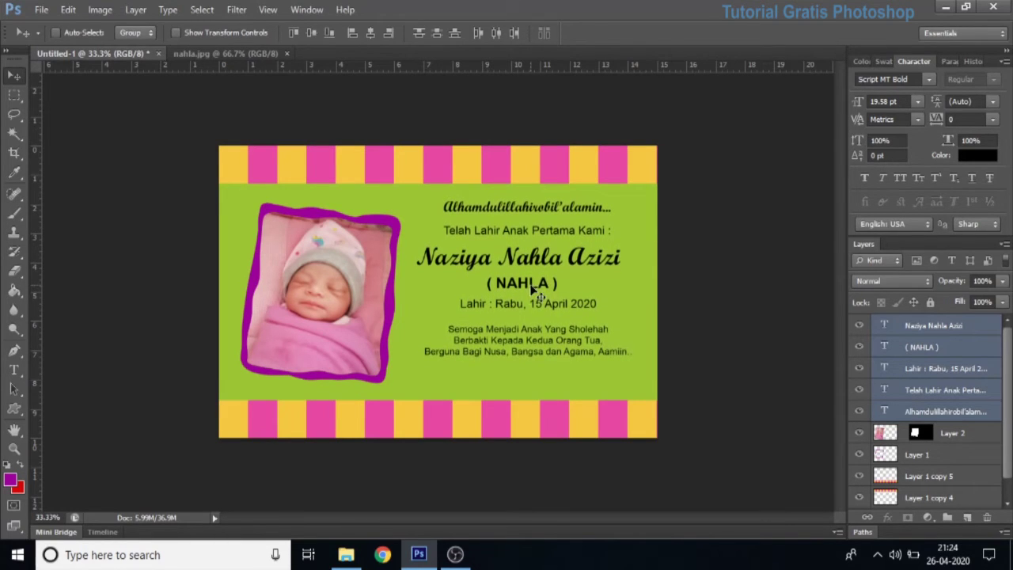
Step: Nudge the baby's name, nickname and birth-date layers up individually with the arrow key
right_click(554, 240)
click(581, 238)
right_click(546, 260)
click(578, 267)
key(Up)
key(Up)
key(Up)
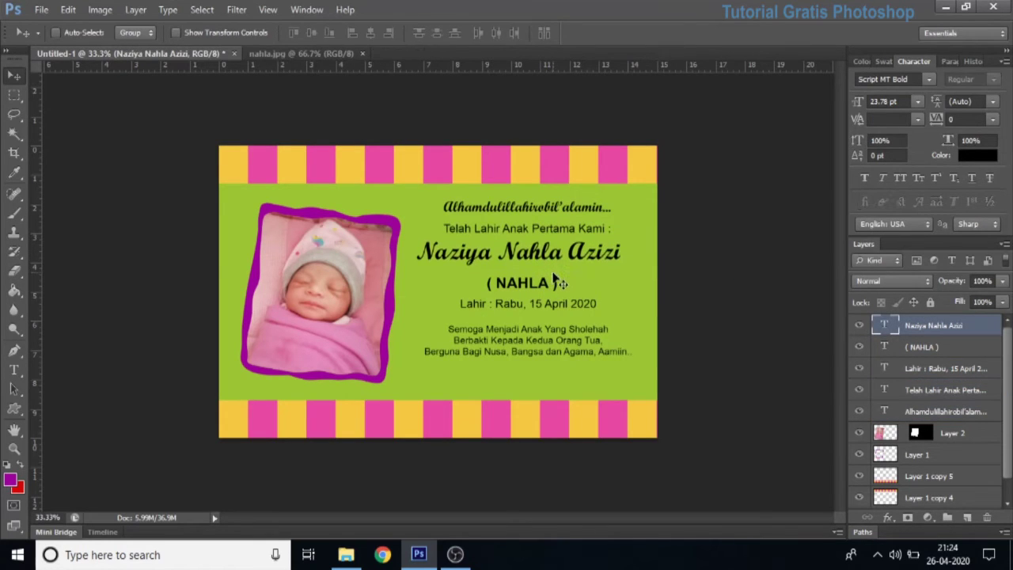
right_click(555, 281)
click(585, 295)
key(Up)
key(Up)
key(Up)
key(Up)
key(Up)
key(Up)
key(Up)
key(Up)
key(Up)
key(Up)
key(Up)
key(Up)
right_click(559, 304)
click(576, 317)
key(Up)
key(Up)
key(Up)
key(Up)
key(Up)
key(Up)
key(Up)
key(Up)
key(Up)
key(Up)
key(Up)
key(Up)
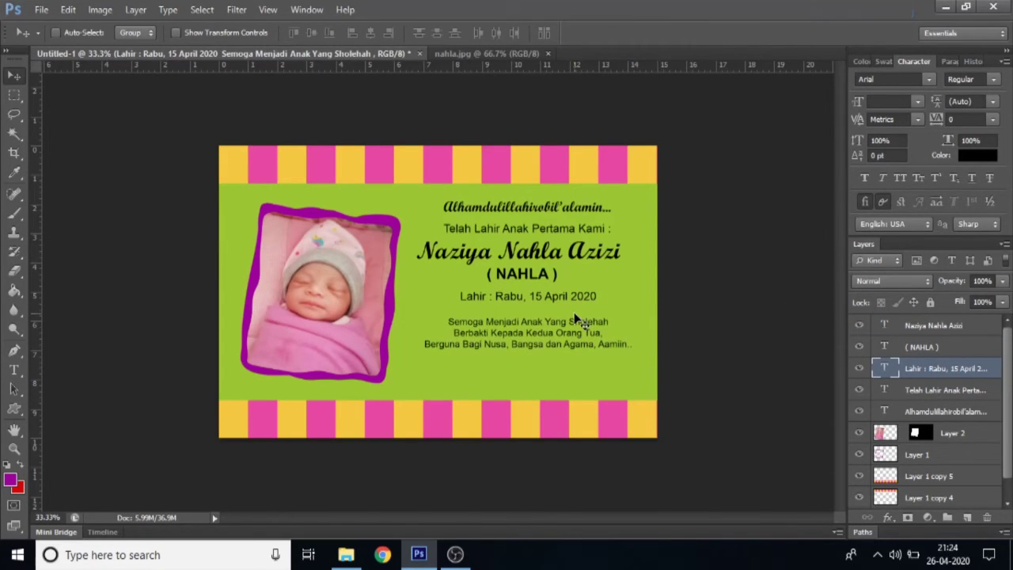
right_click(934, 374)
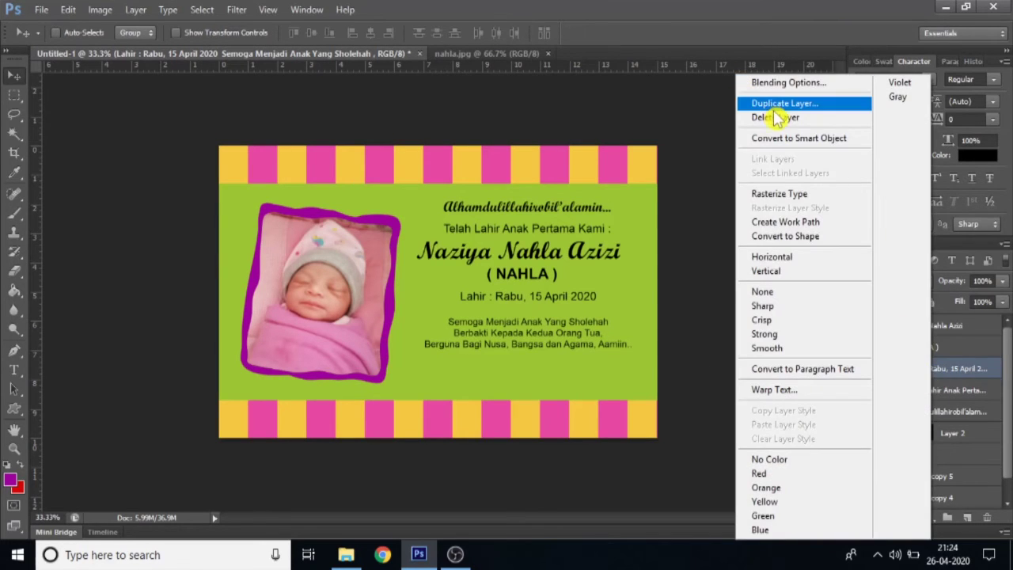
Step: Duplicate the date-and-prayer layer near the bottom and retype it as 'Kami Yang Berbahagia' and 'Azizi & Ana'
click(775, 106)
click(874, 165)
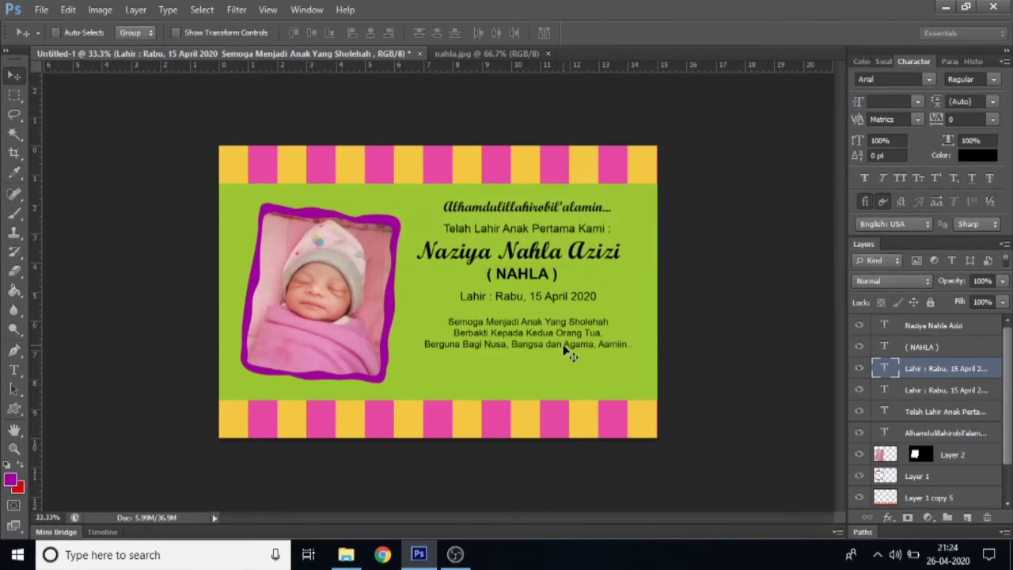
drag(559, 342, 559, 406)
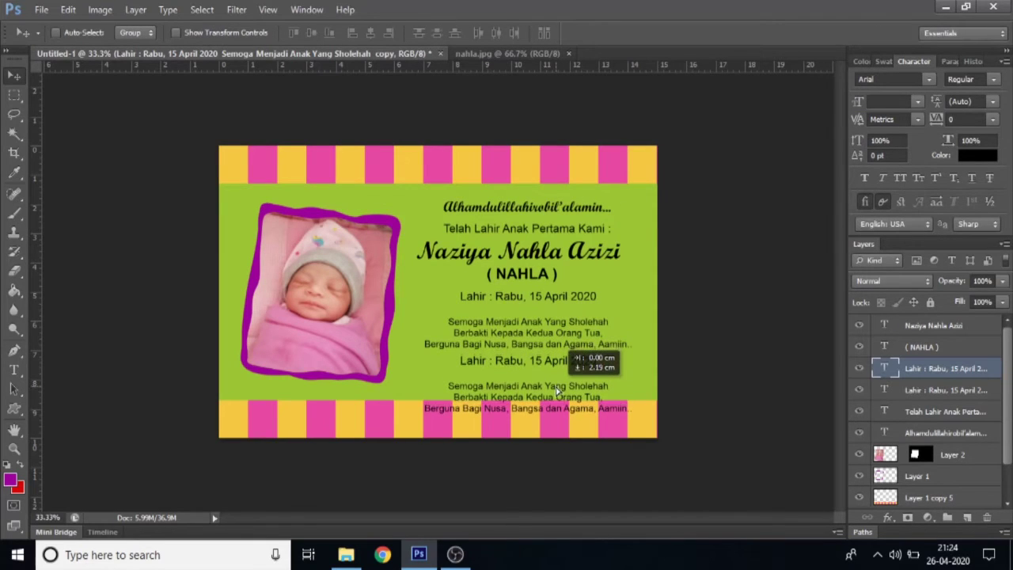
click(16, 370)
click(79, 366)
drag(461, 362, 638, 410)
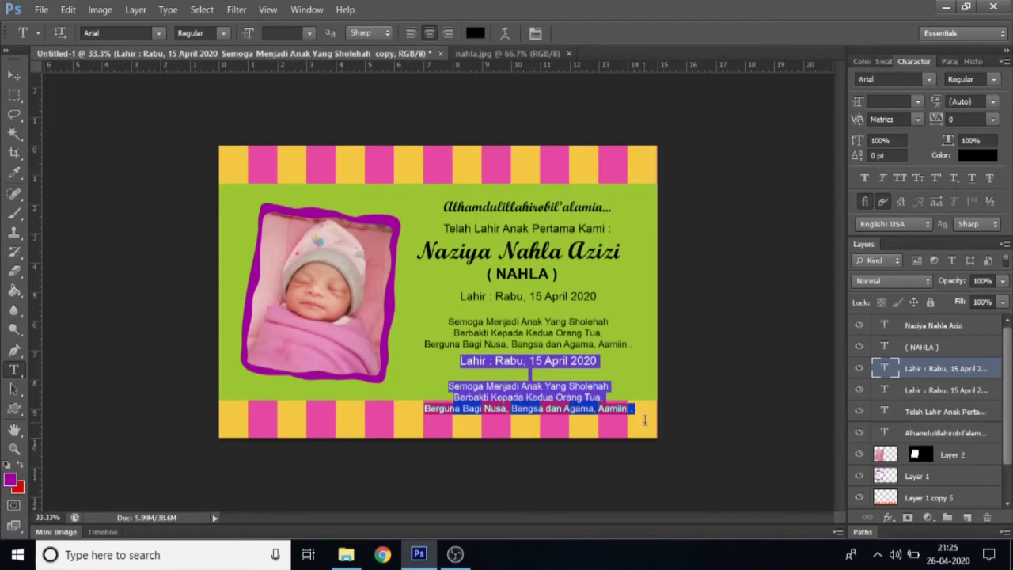
text(Kami Yang Berbahagia ,  Azizi)
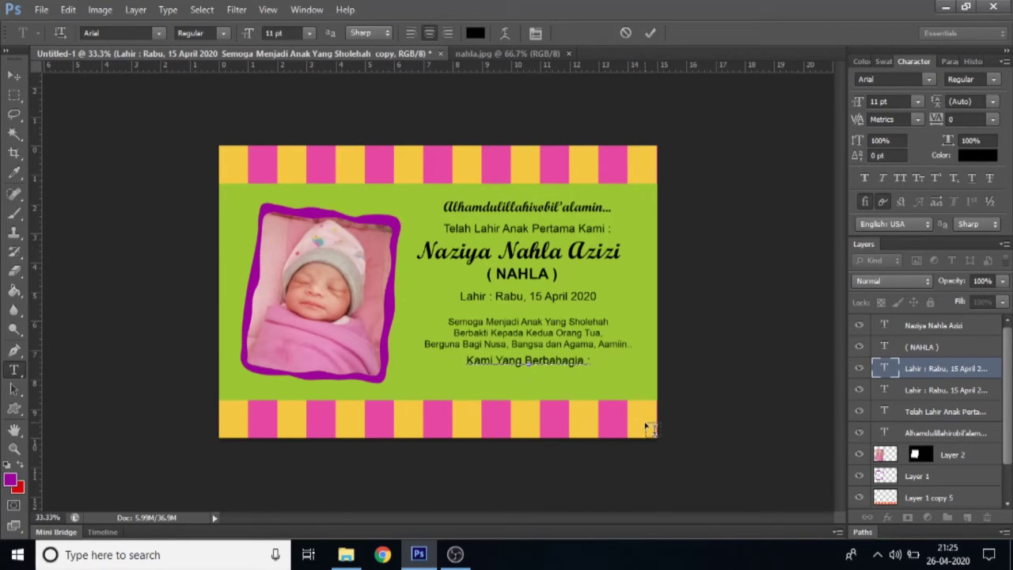
text( & Ana)
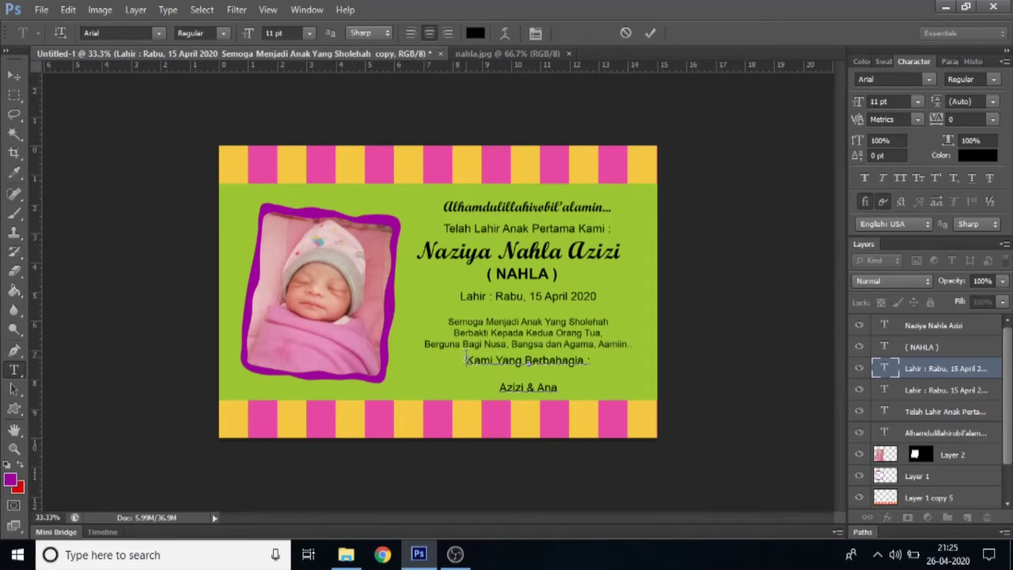
Step: Set 'Kami Yang Berbahagia :' to 10 pt and the parents' names to bold 14 pt Times New Roman
drag(465, 361, 604, 359)
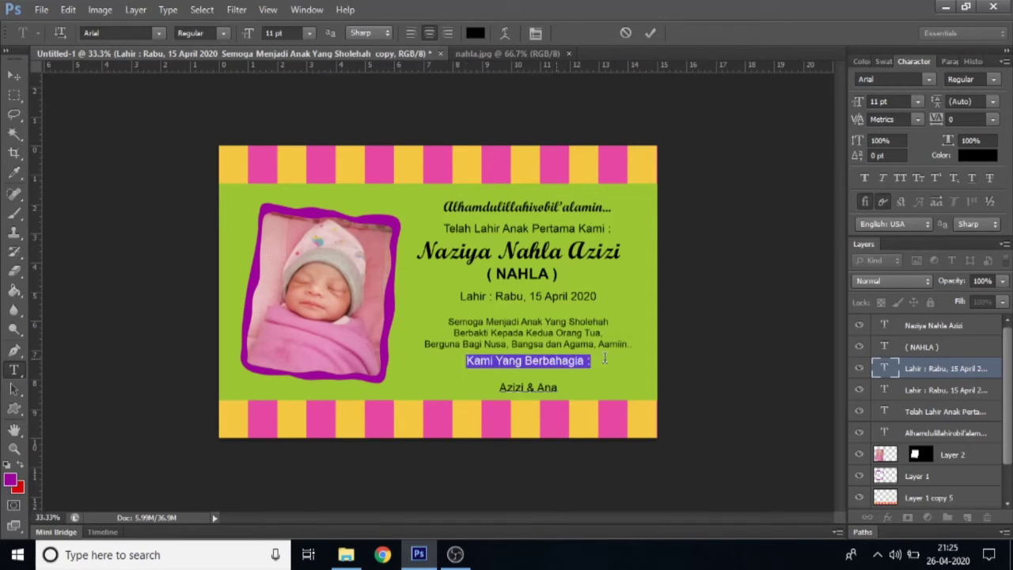
click(309, 34)
click(298, 127)
drag(497, 388, 578, 387)
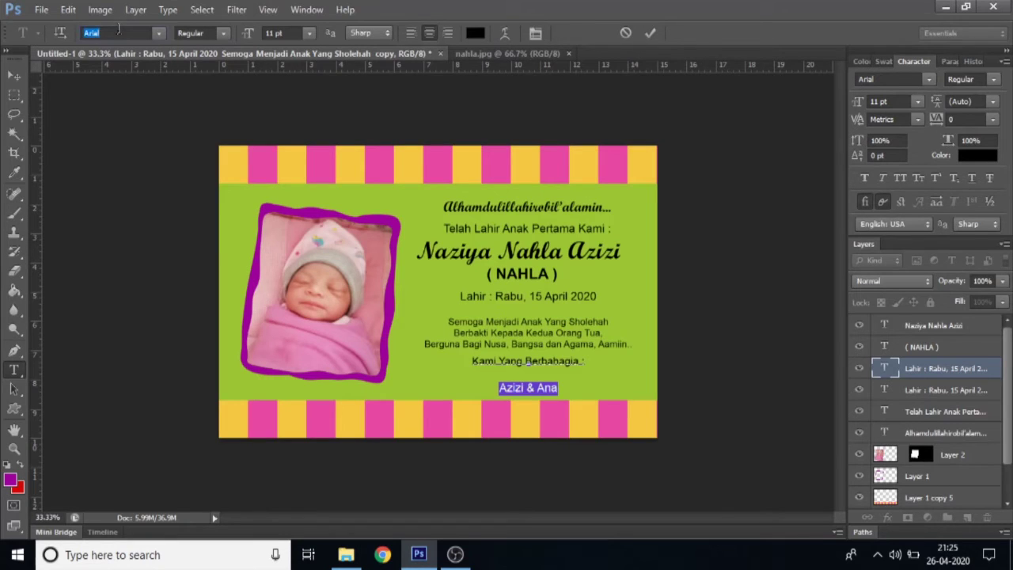
click(124, 33)
text(TahomaTimes New Rom...)
key(Return)
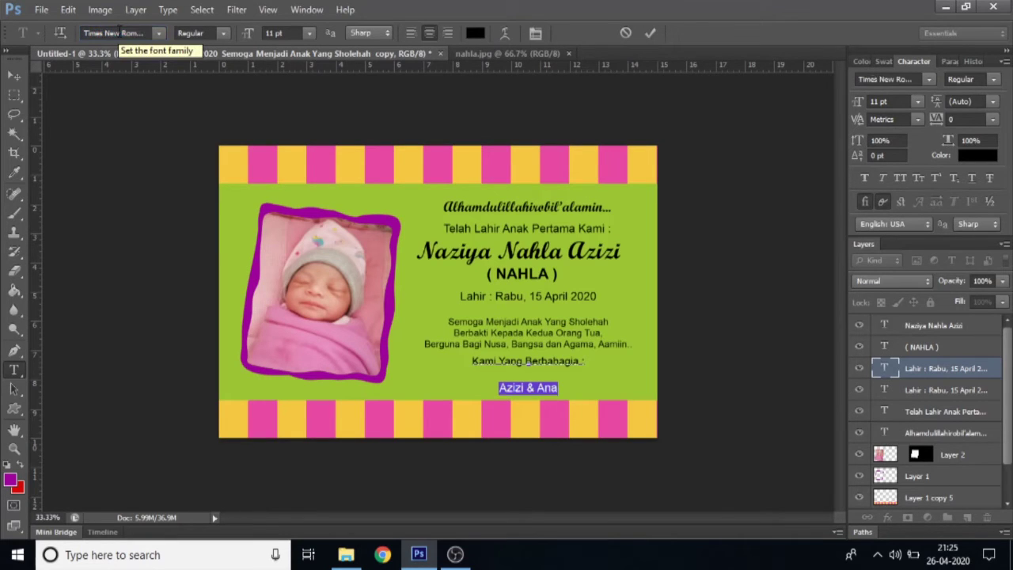
click(225, 34)
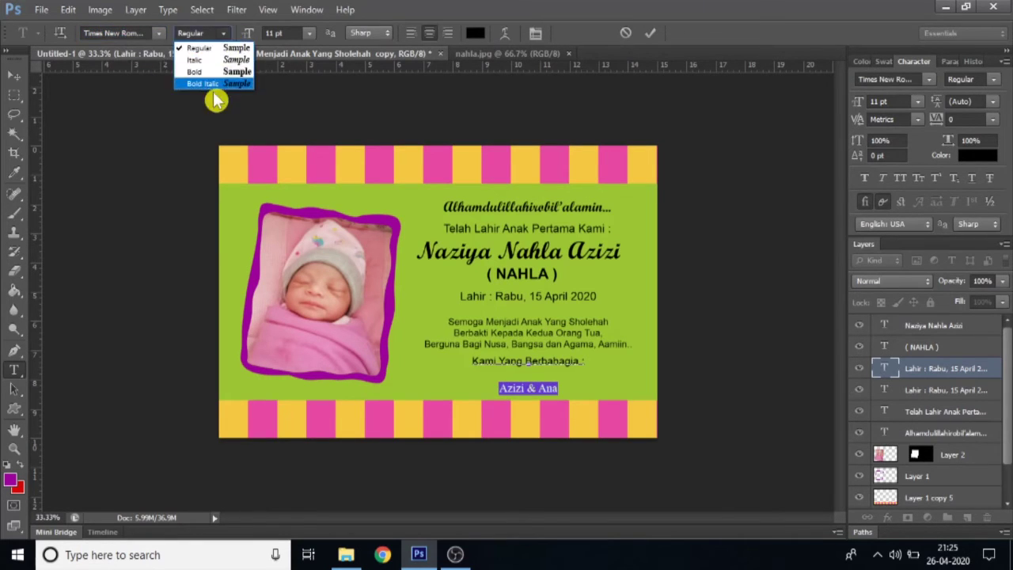
click(222, 73)
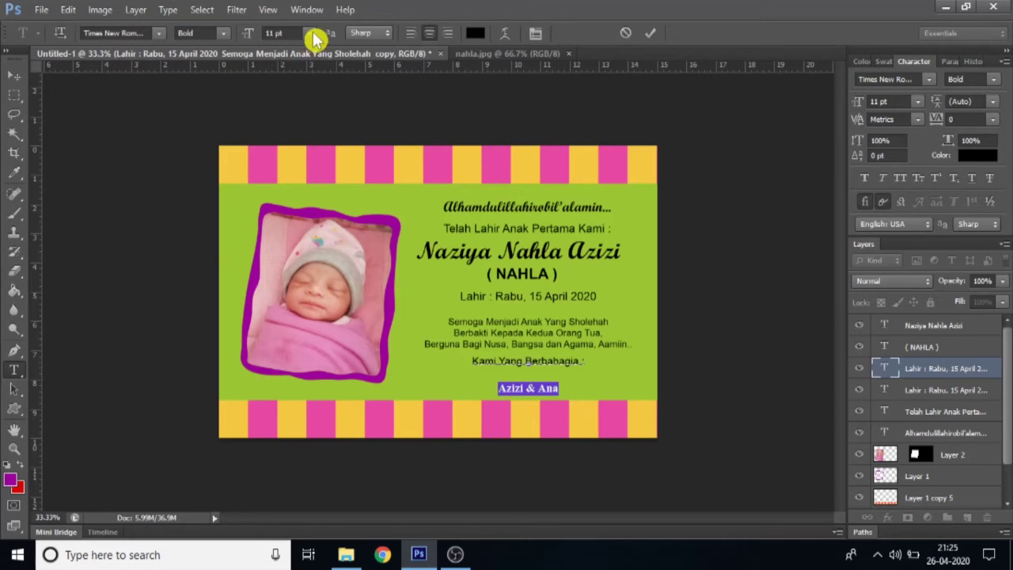
click(310, 33)
click(308, 177)
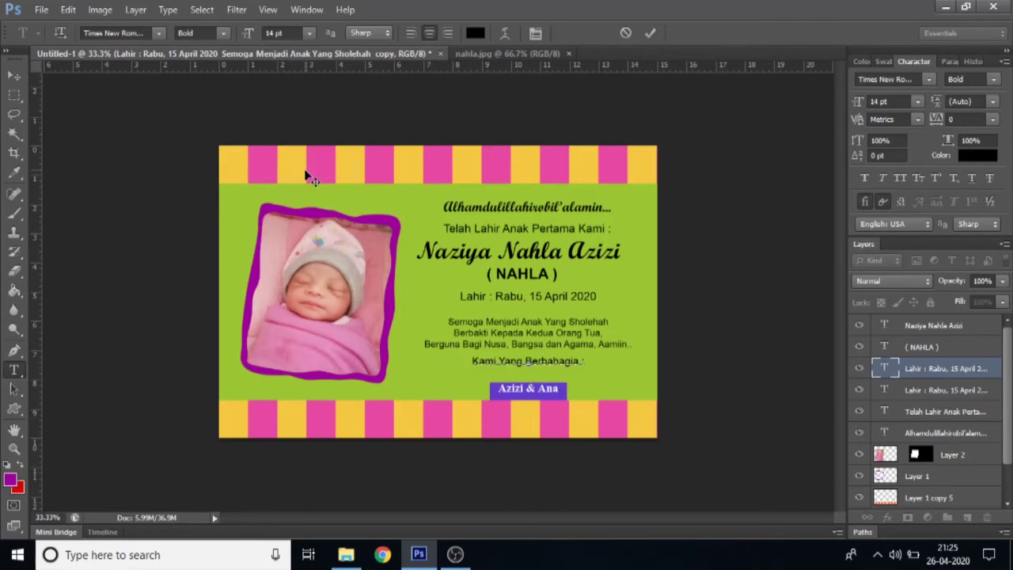
Step: Delete the blank line above 'Azizi & Ana' and commit the text
click(539, 376)
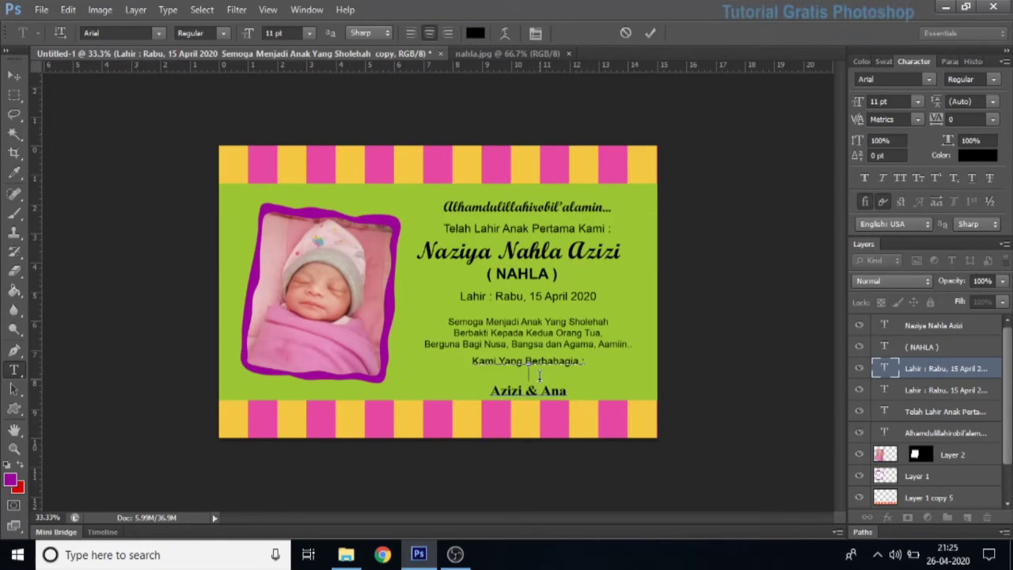
key(BackSpace)
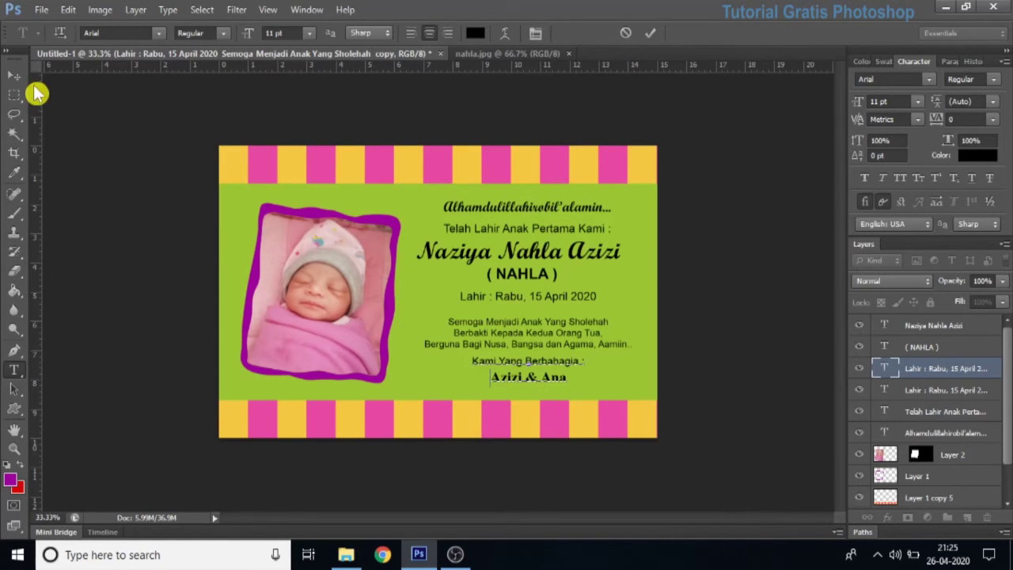
click(14, 76)
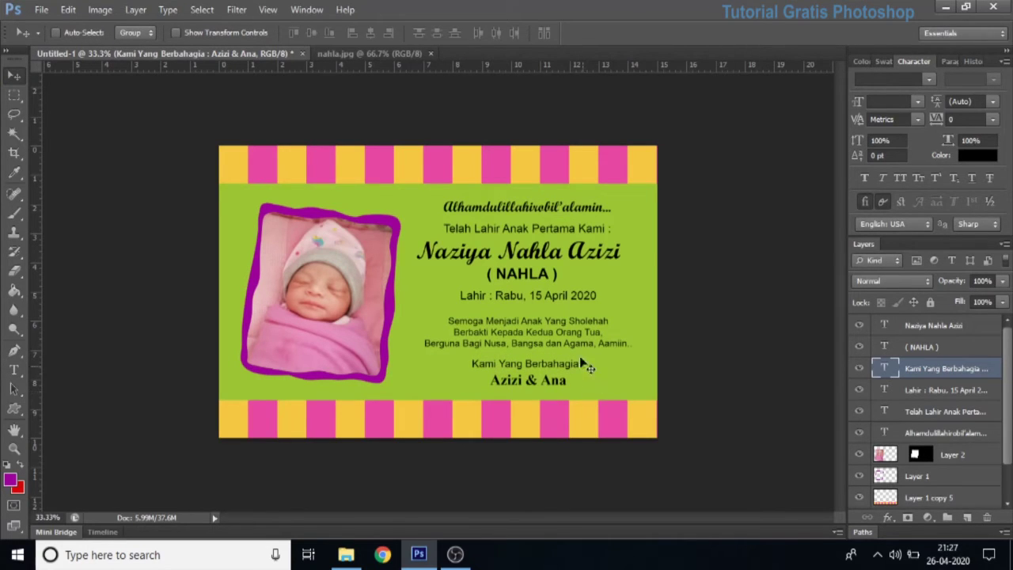
right_click(476, 260)
click(491, 269)
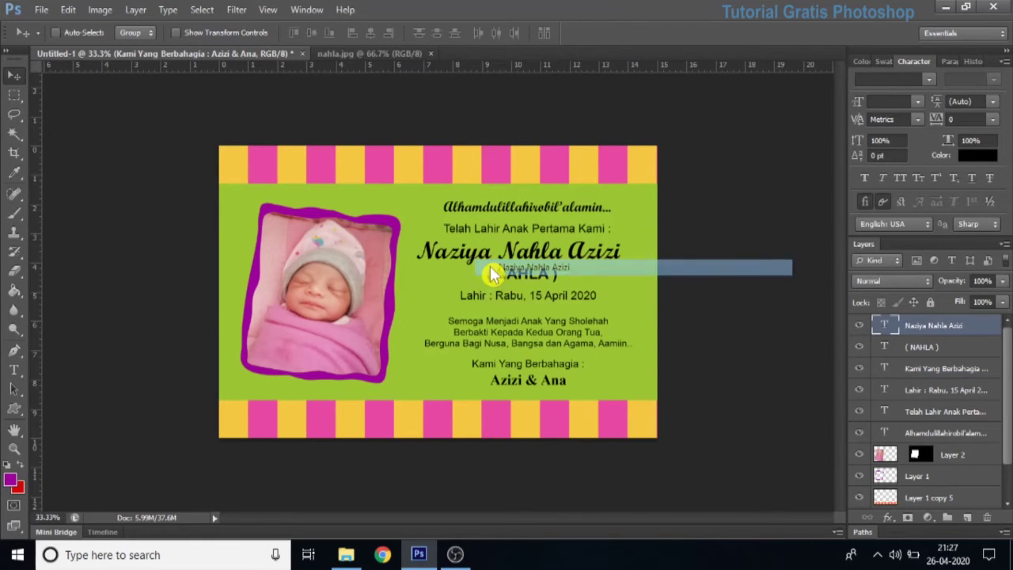
click(888, 519)
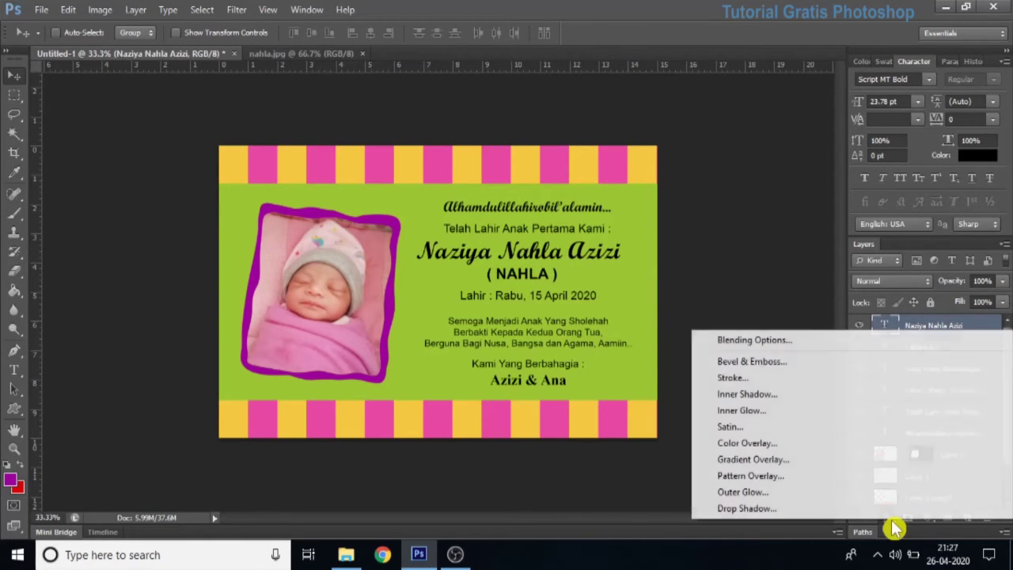
click(811, 465)
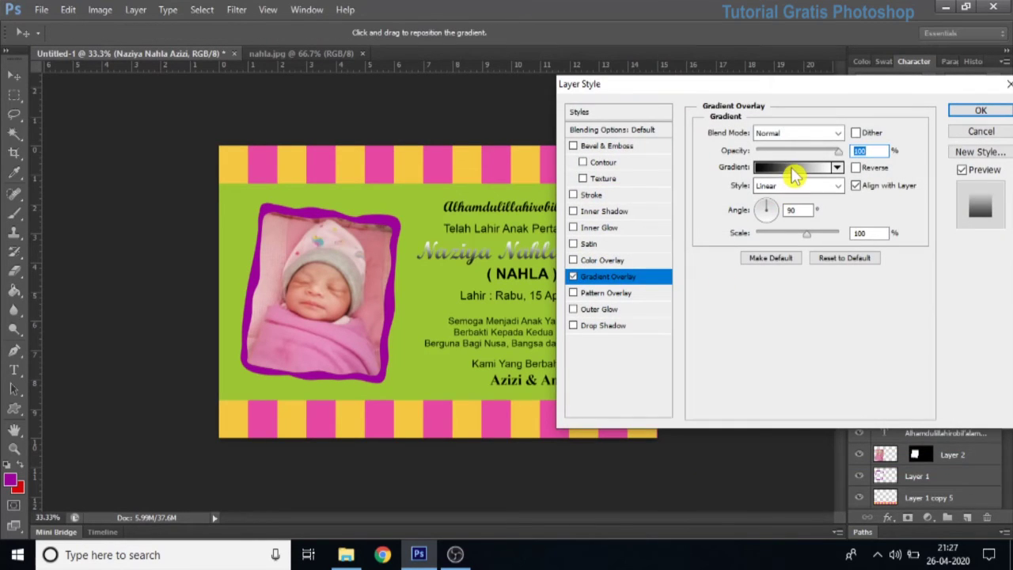
click(794, 167)
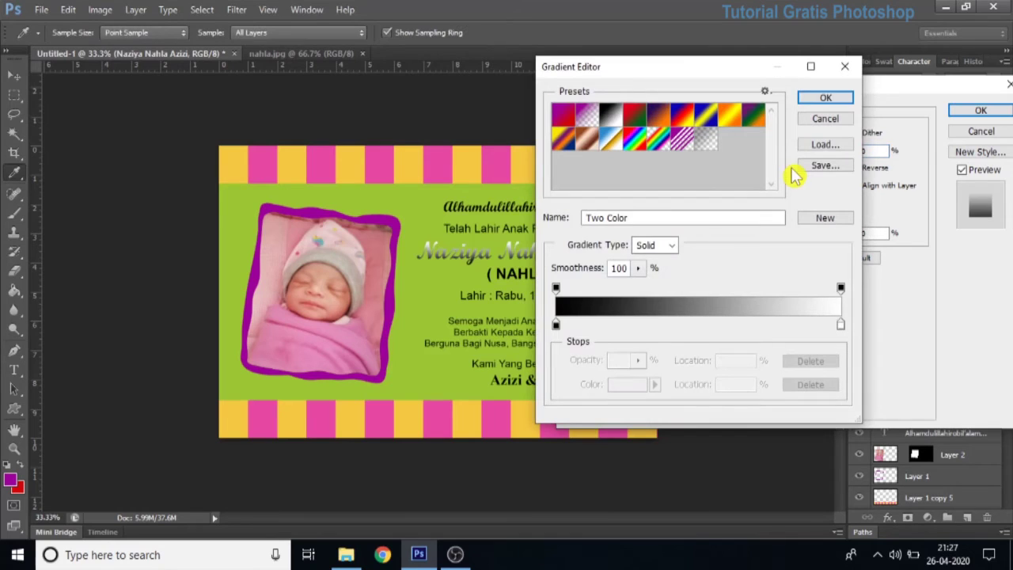
click(729, 119)
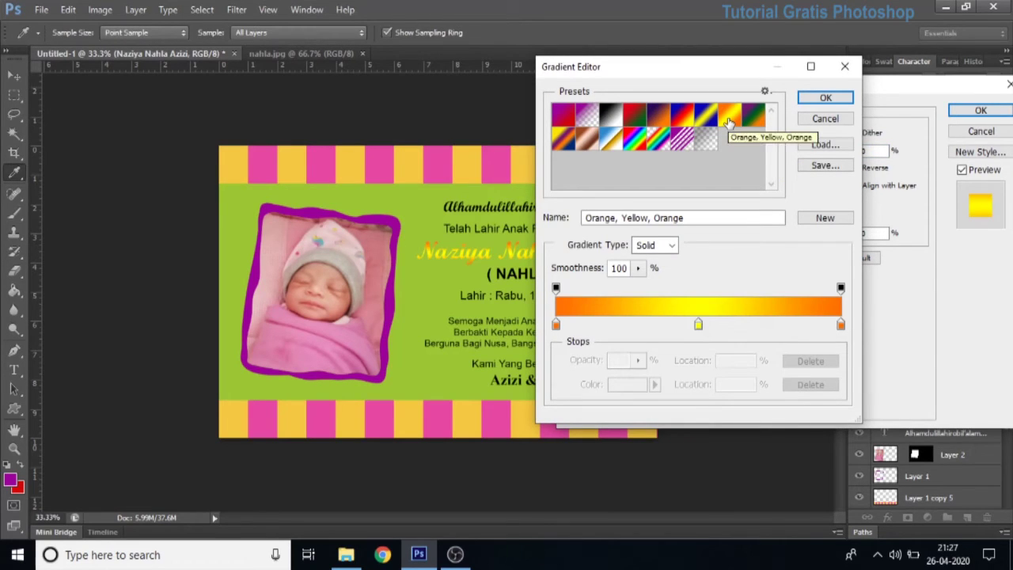
click(826, 99)
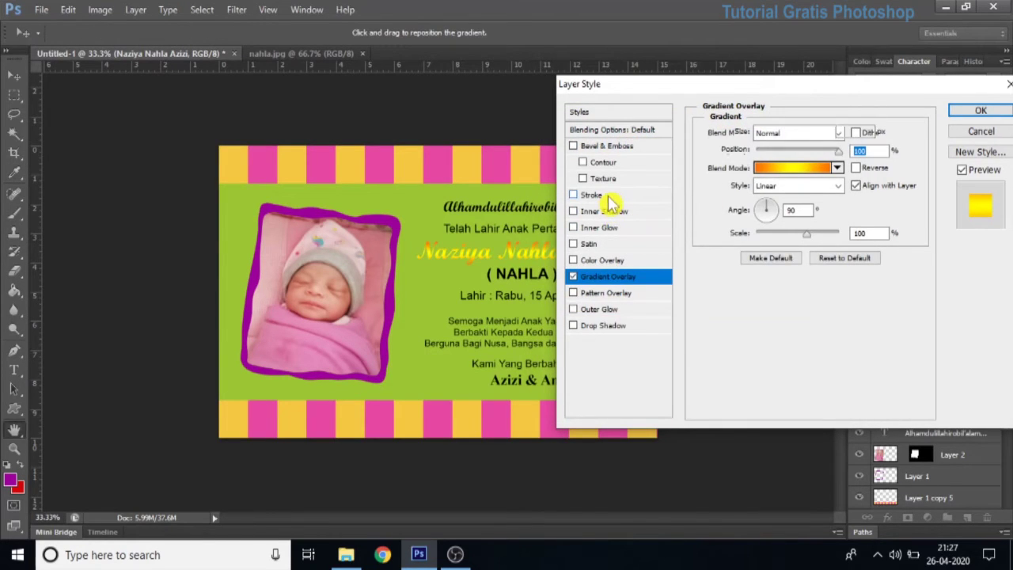
Step: Add a 7 px black Stroke to the name and apply the layer styles
click(607, 197)
double_click(843, 132)
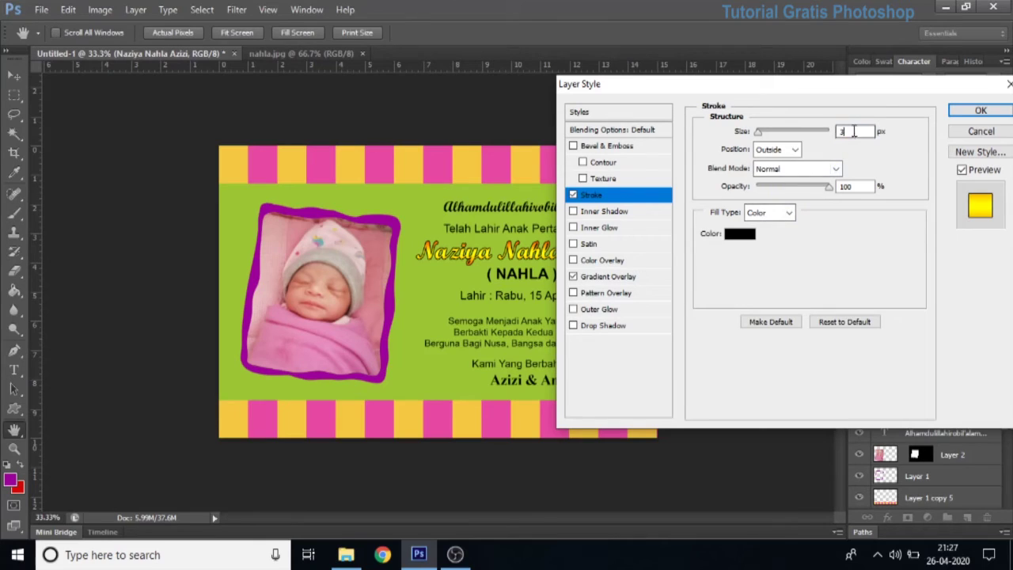
text(9)
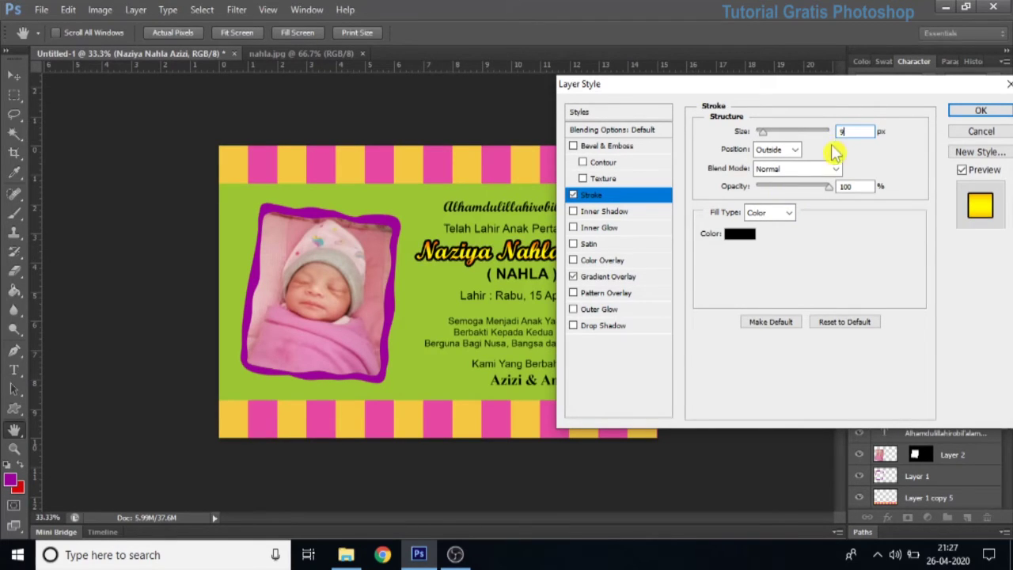
drag(852, 84, 770, 305)
double_click(763, 353)
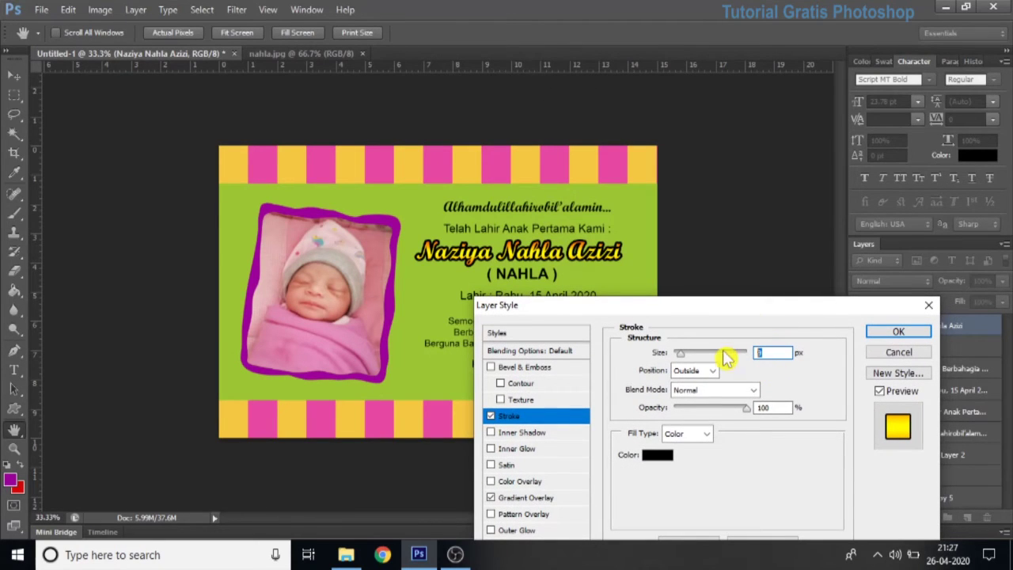
text(7)
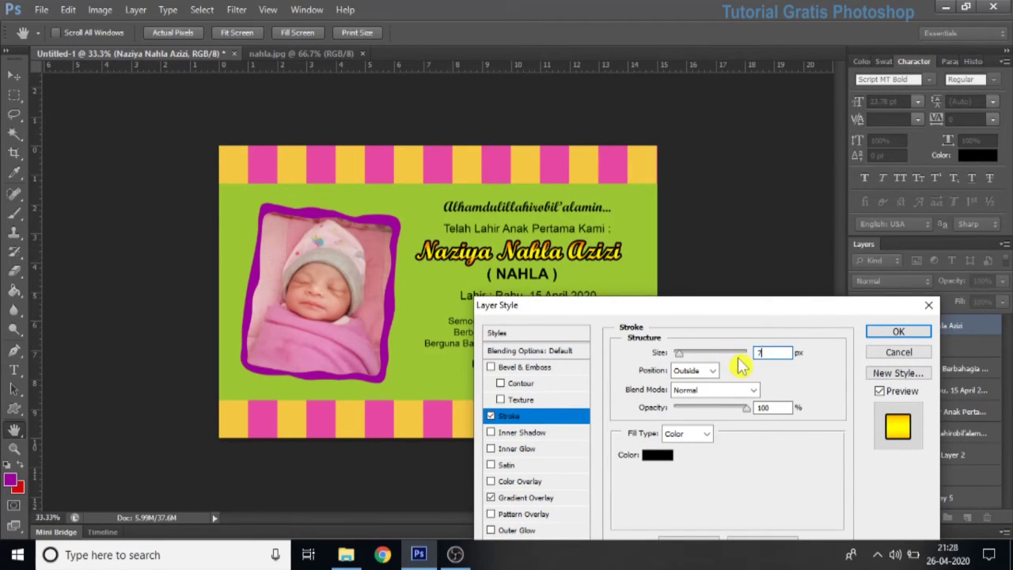
click(890, 333)
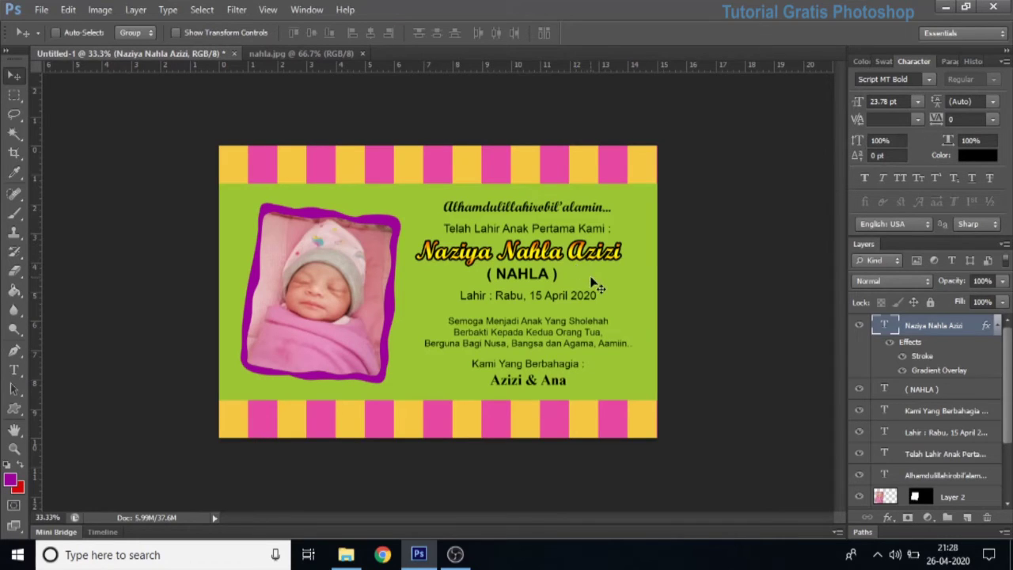
Step: Make a rectangular selection around the text block feathered by 100 px
click(14, 98)
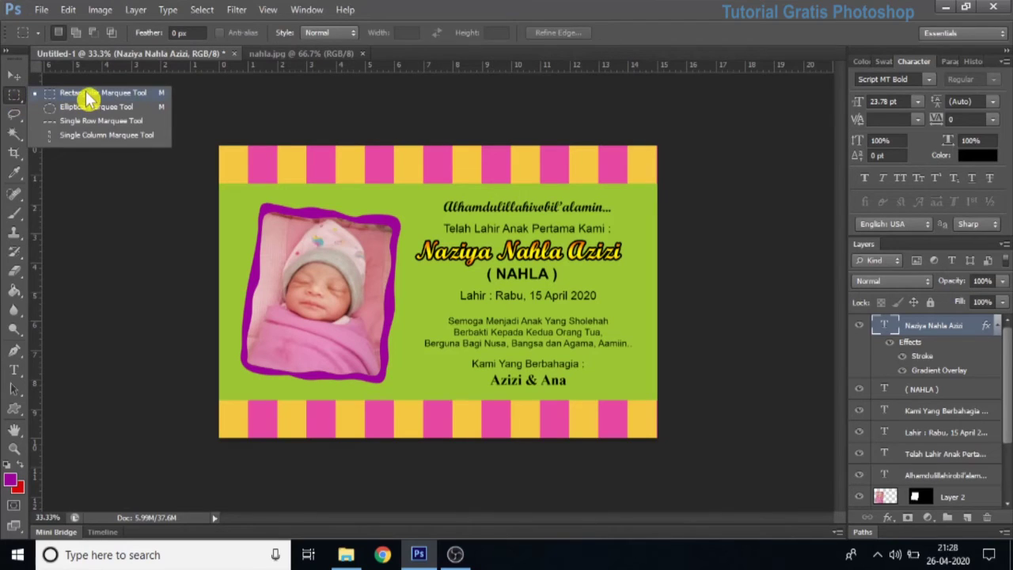
click(87, 96)
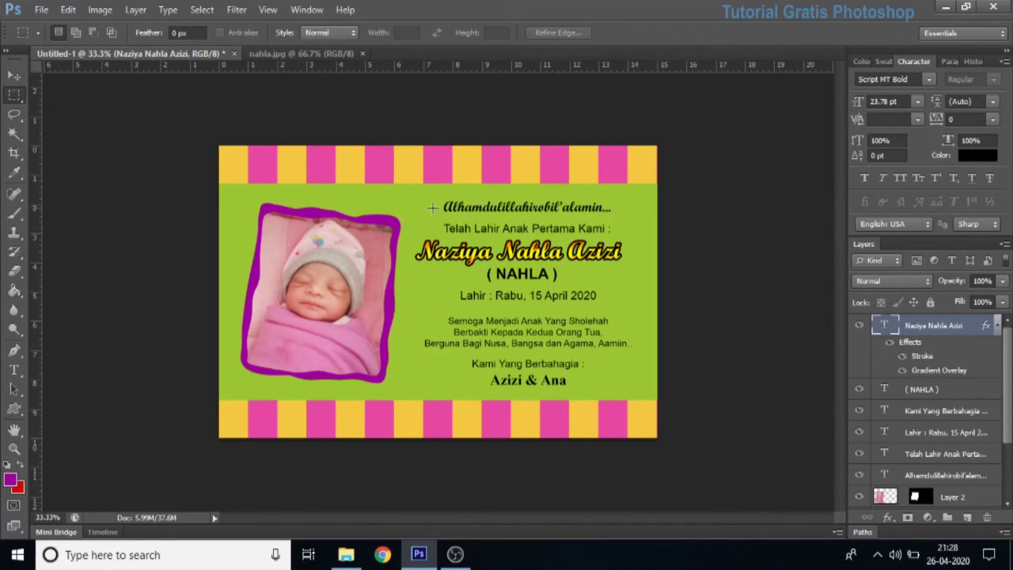
drag(434, 203, 614, 386)
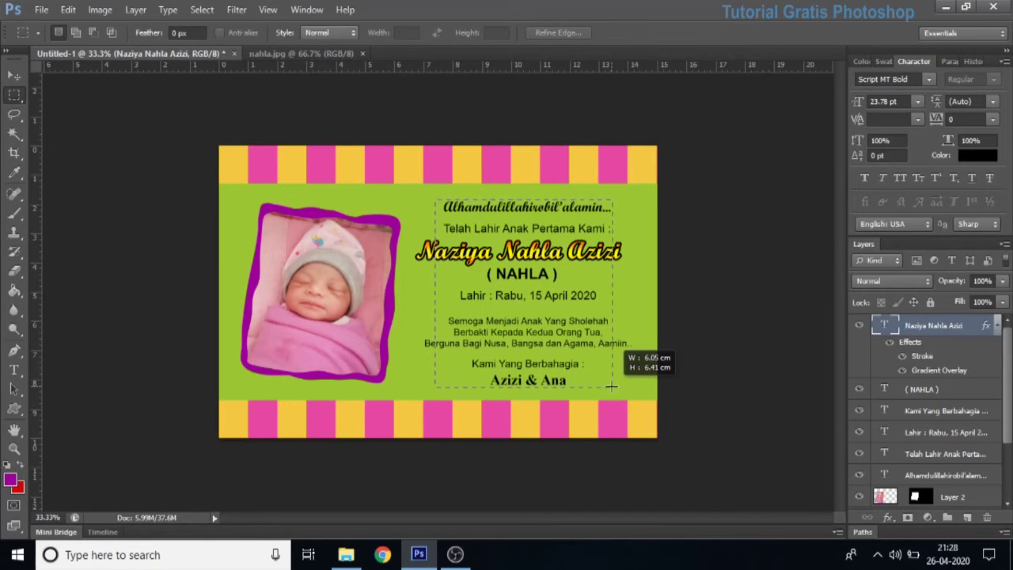
drag(613, 386, 613, 386)
right_click(576, 270)
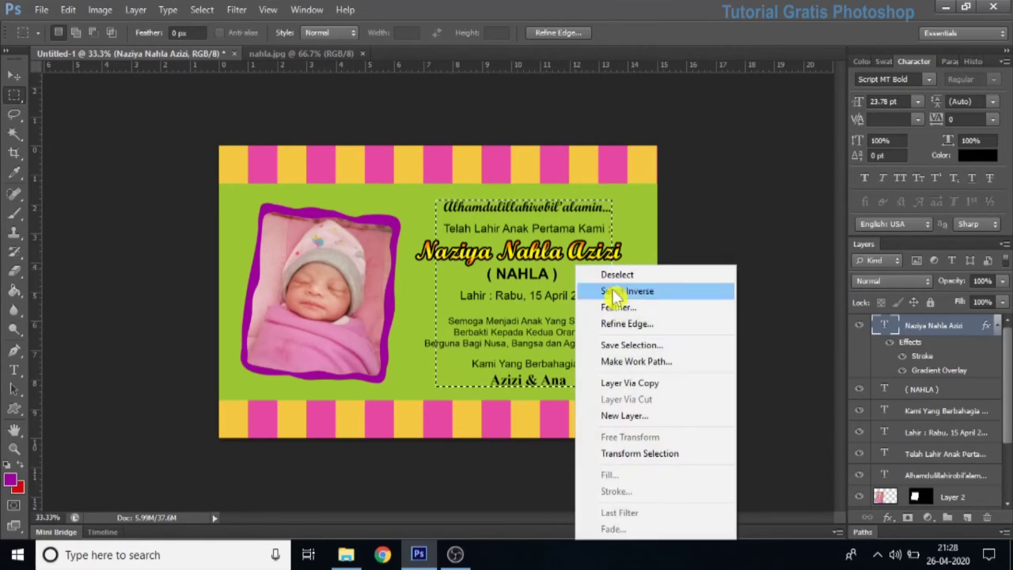
click(625, 315)
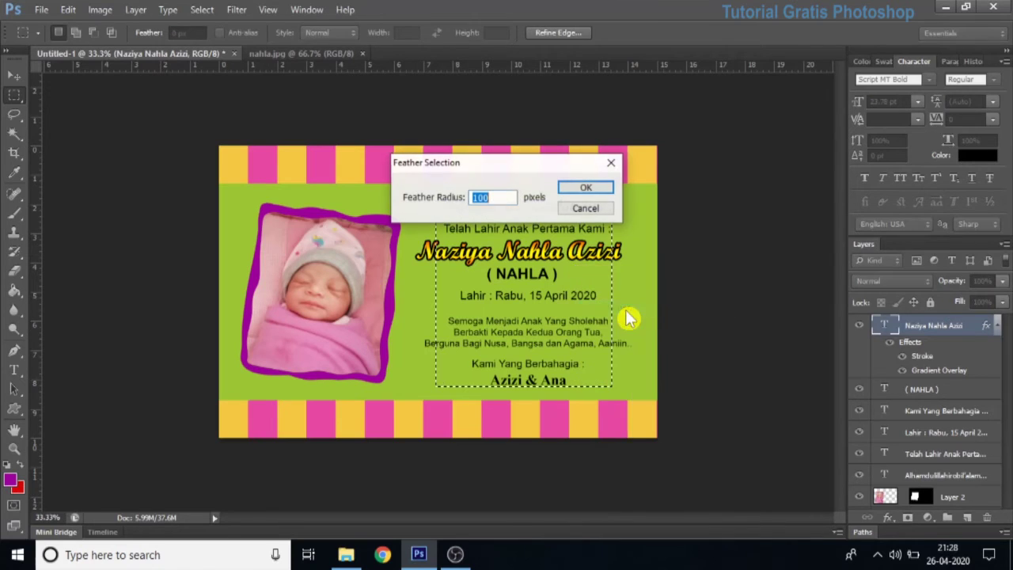
click(587, 190)
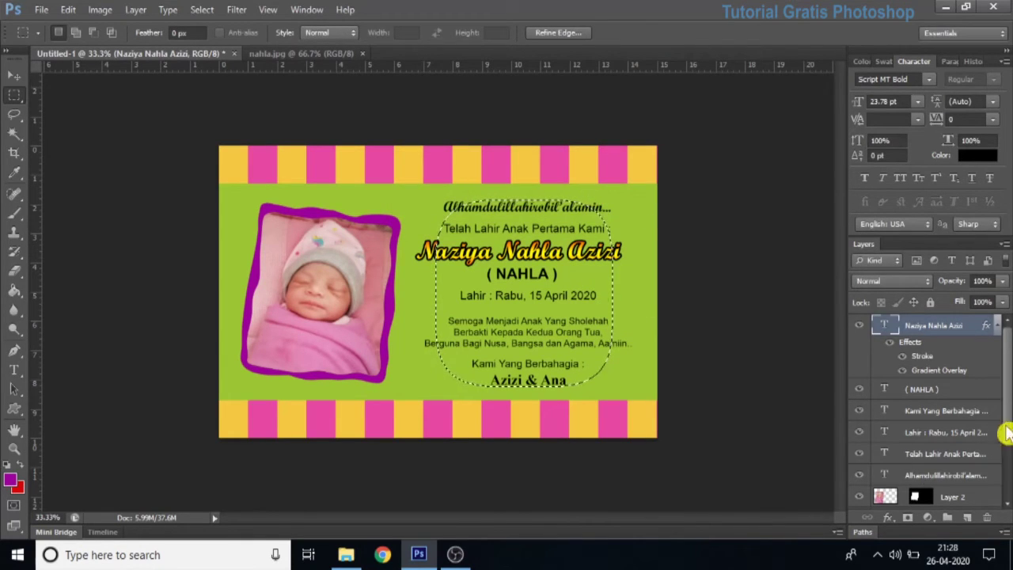
Step: Add a new layer above Background and set the foreground colour to white
drag(1006, 427, 1006, 499)
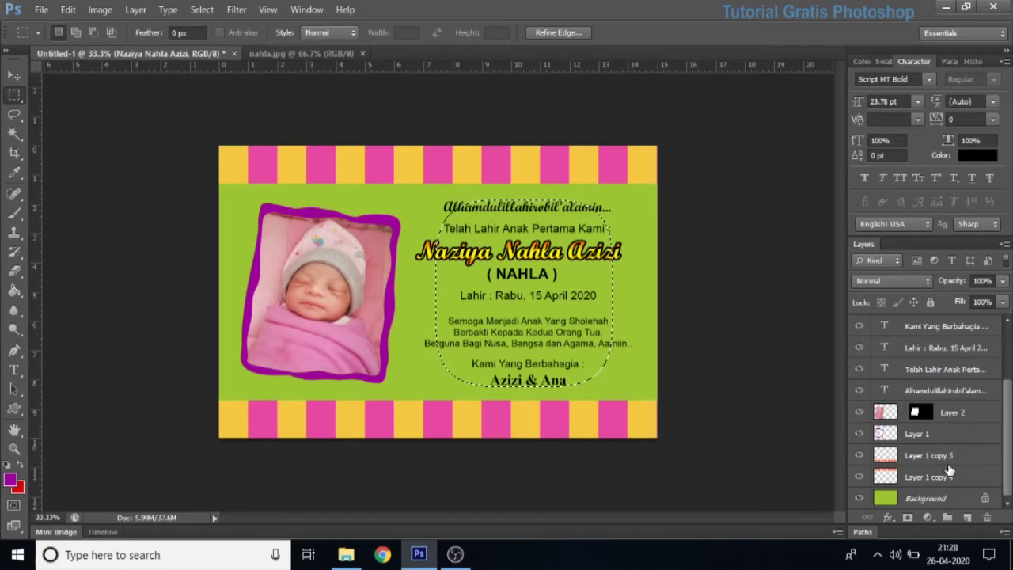
click(959, 500)
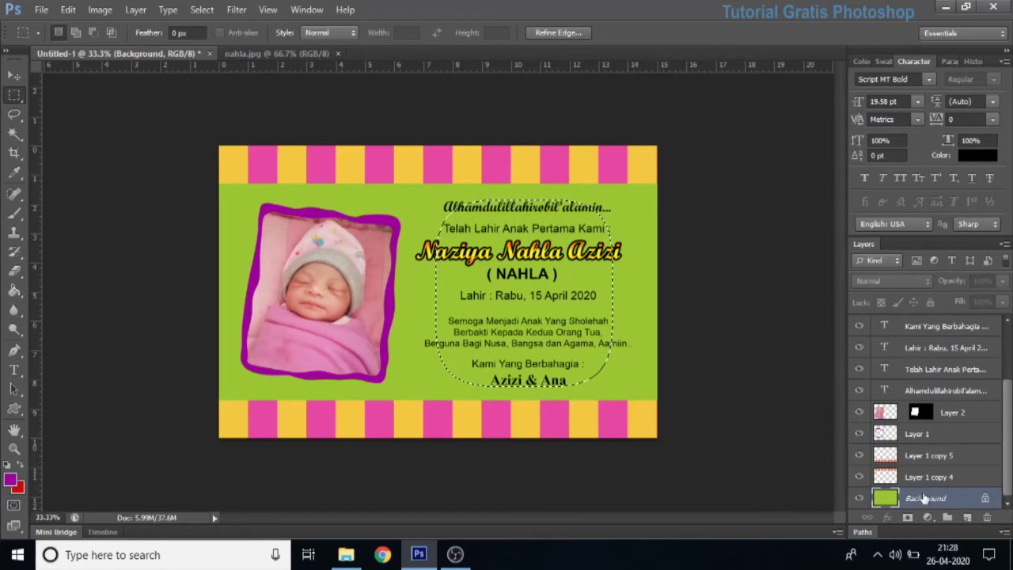
click(967, 518)
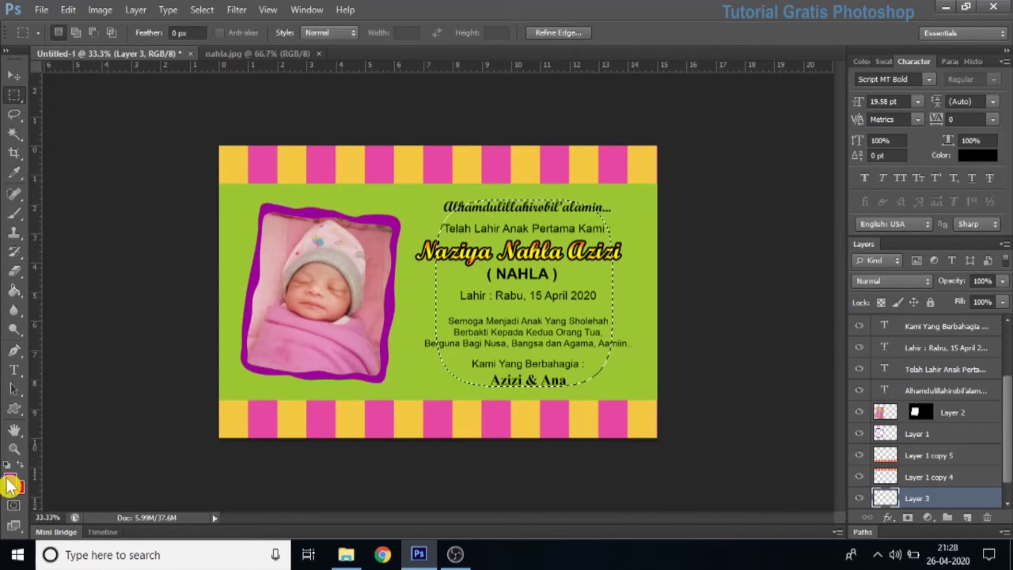
click(10, 481)
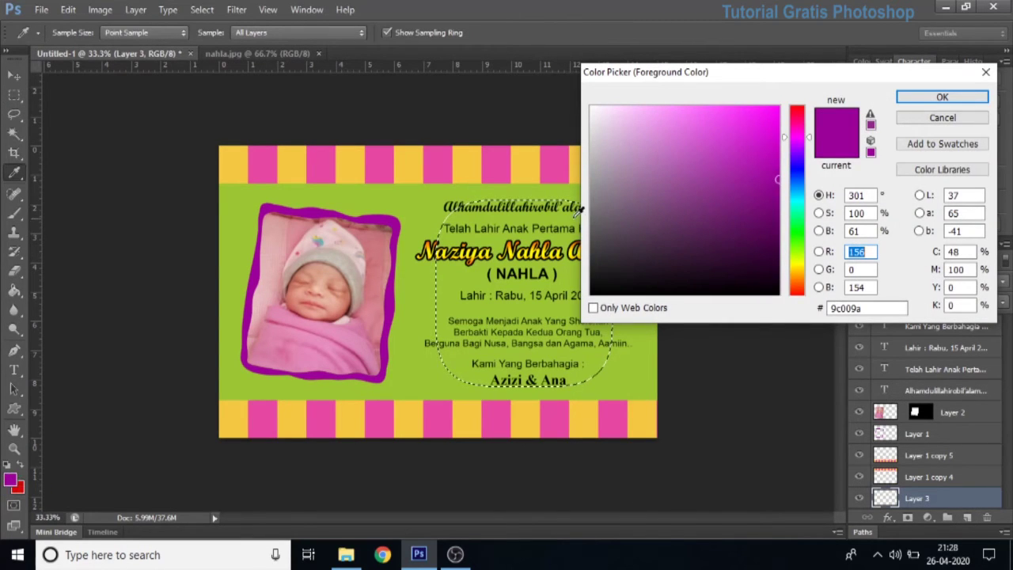
click(593, 108)
click(936, 100)
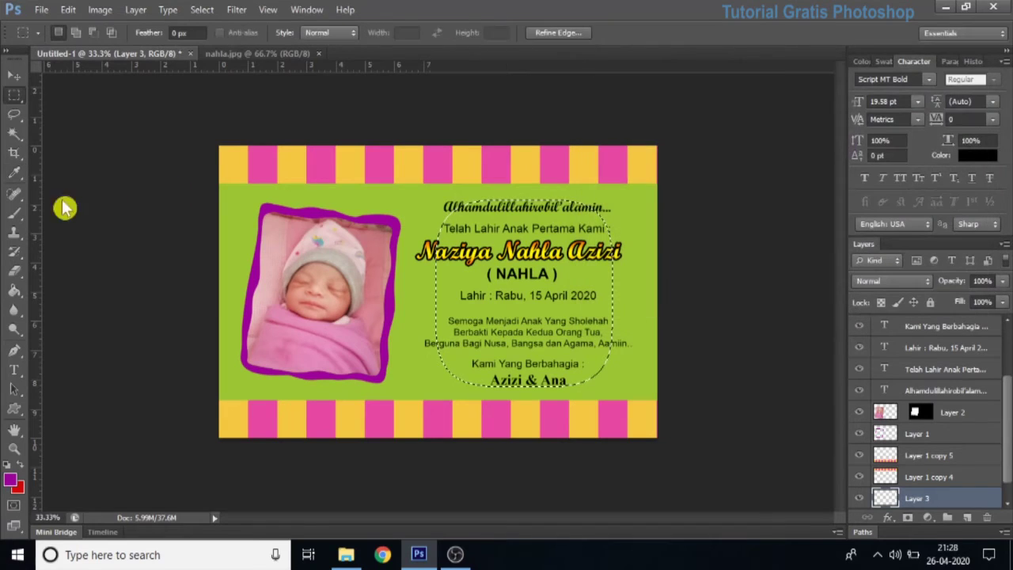
Step: Fill the feathered selection with white, deselect, and lower the layer opacity to 49%
click(13, 297)
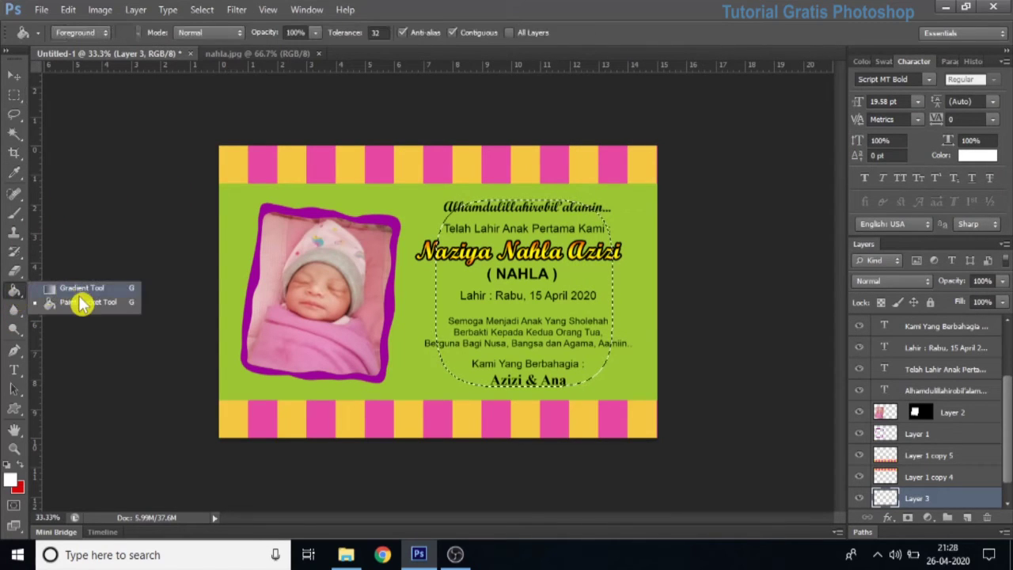
click(85, 308)
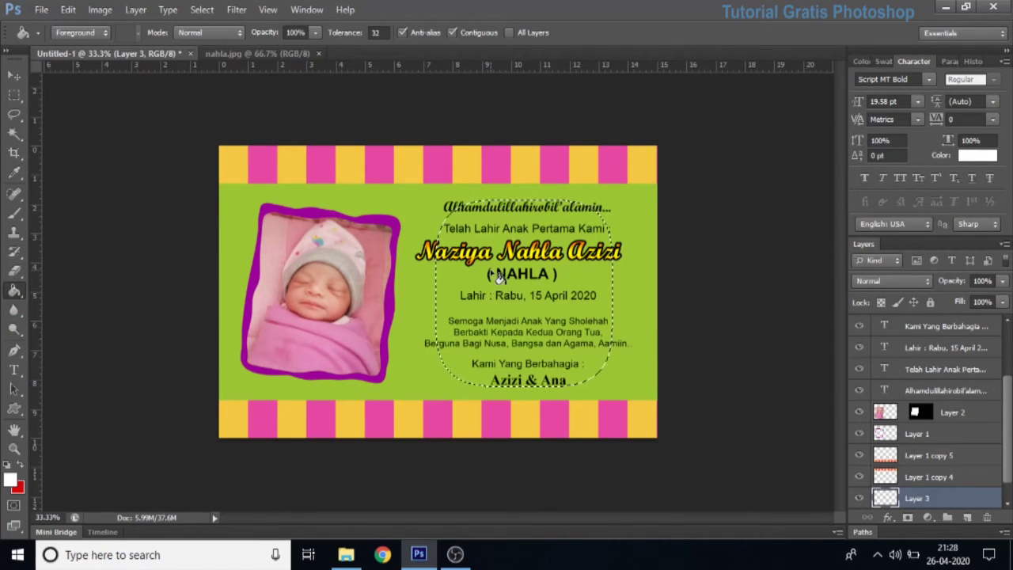
click(494, 276)
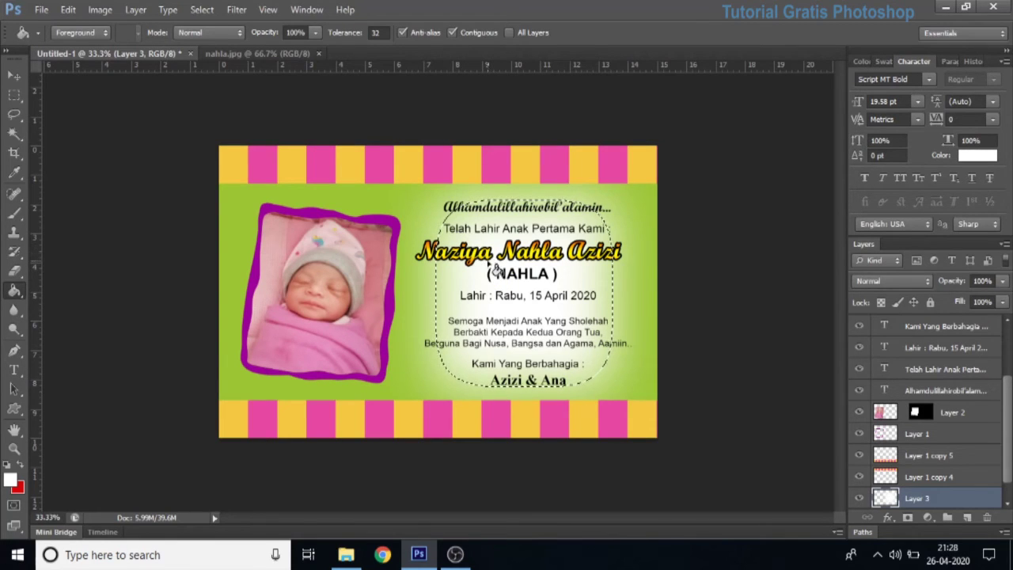
key(ctrl+d)
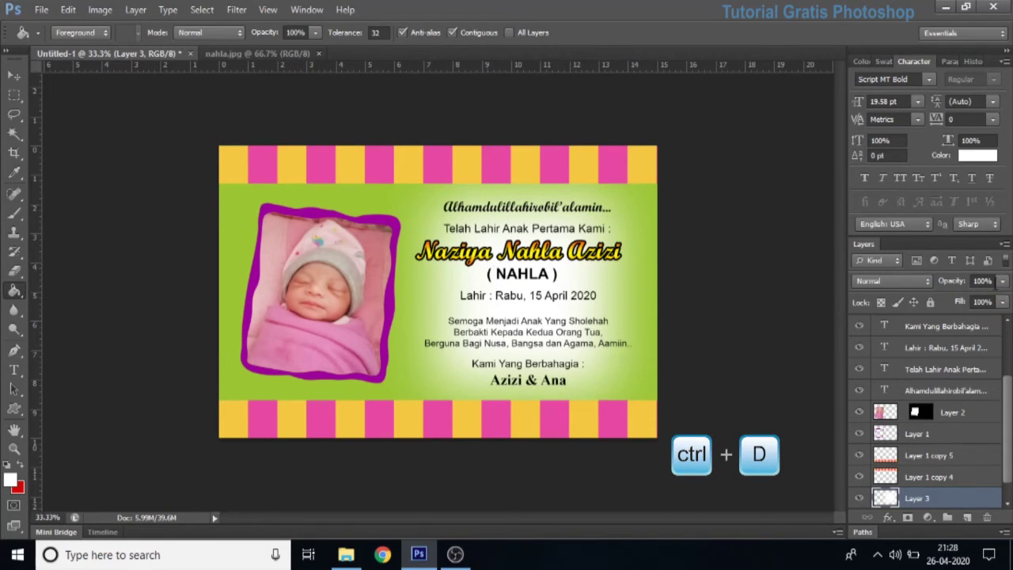
click(1003, 281)
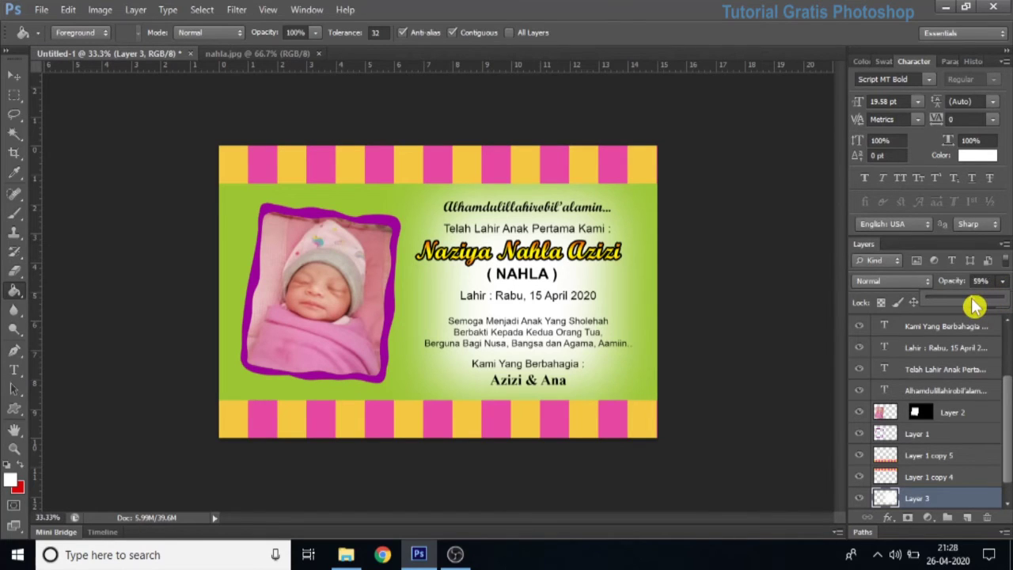
drag(975, 306, 971, 307)
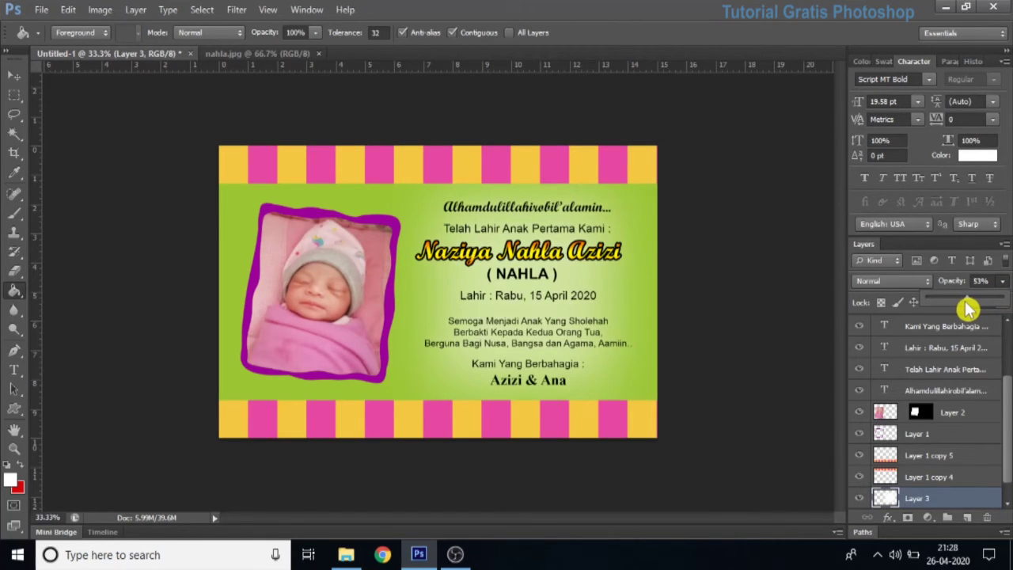
drag(966, 300, 964, 300)
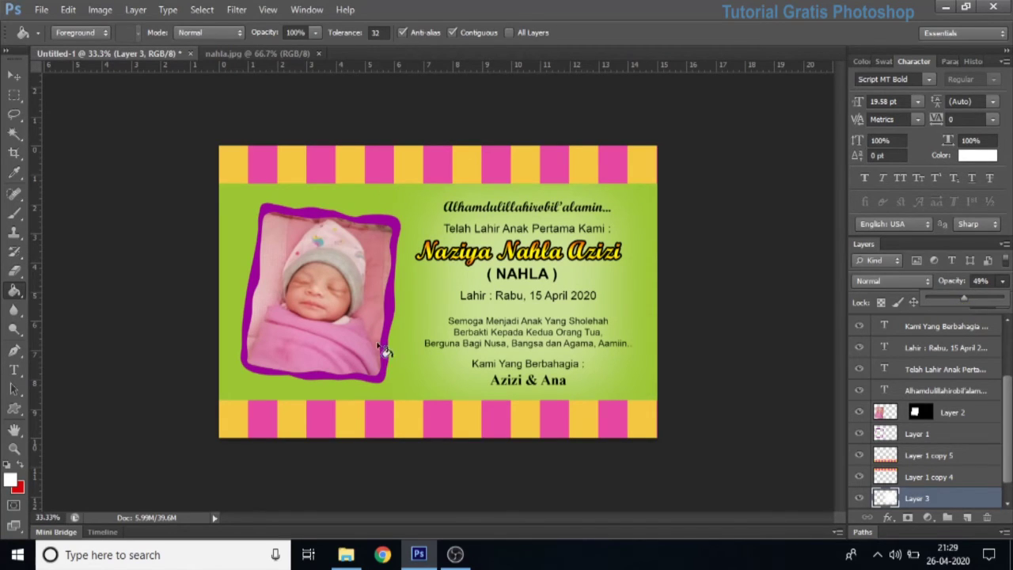
click(17, 411)
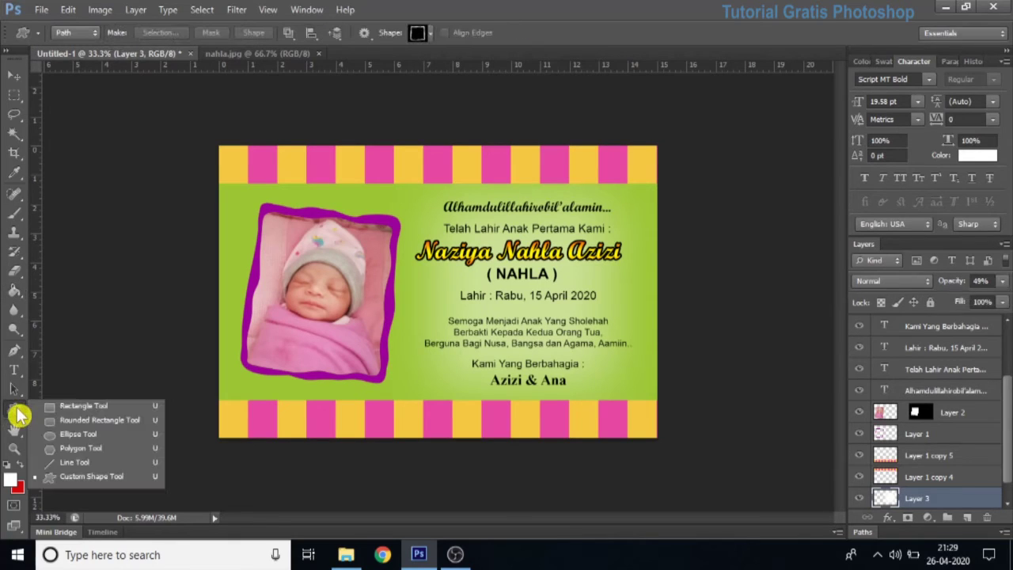
Step: Draw a small custom star shape path at the photo frame's lower-right corner
click(114, 478)
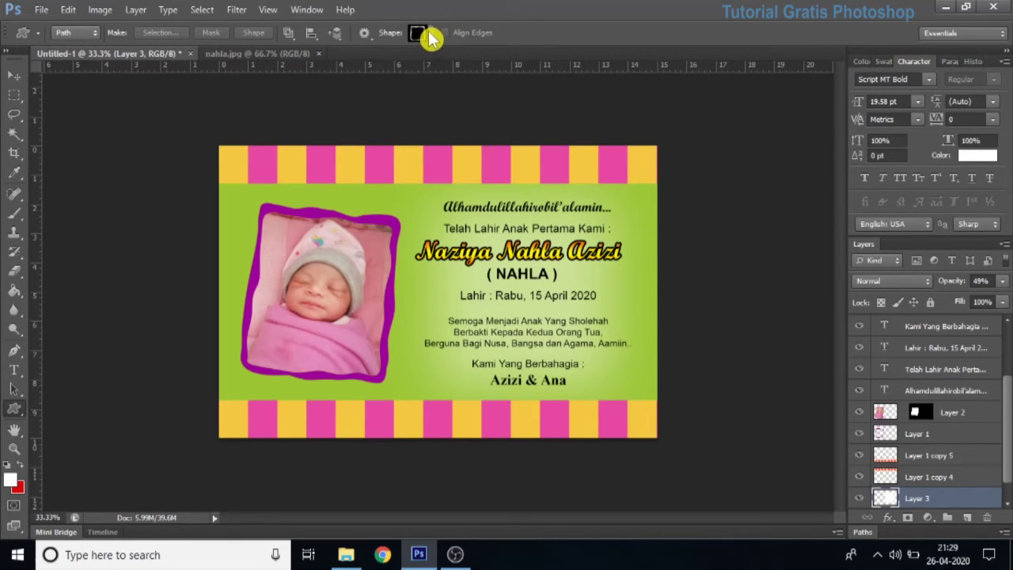
click(429, 33)
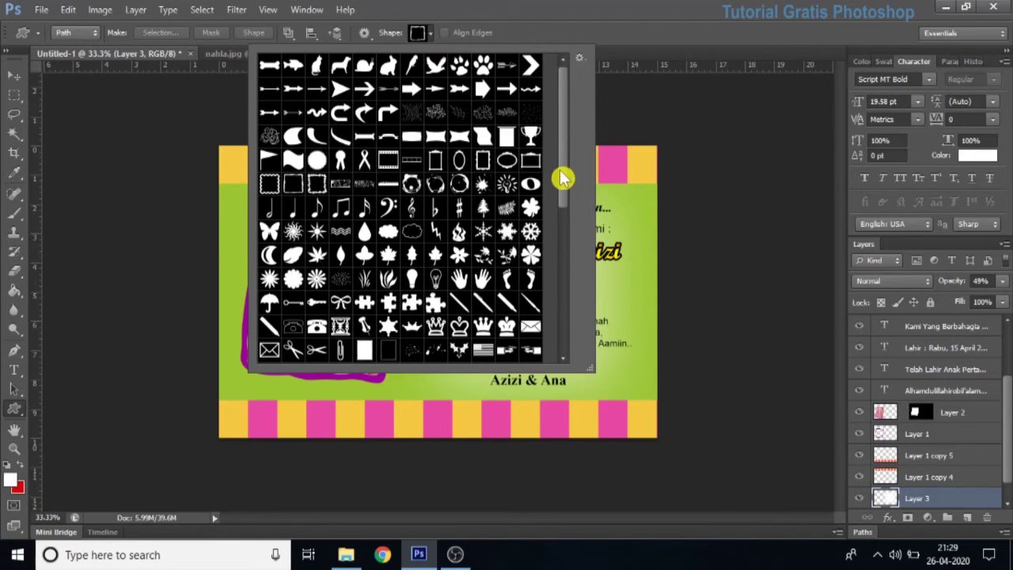
drag(562, 146, 568, 257)
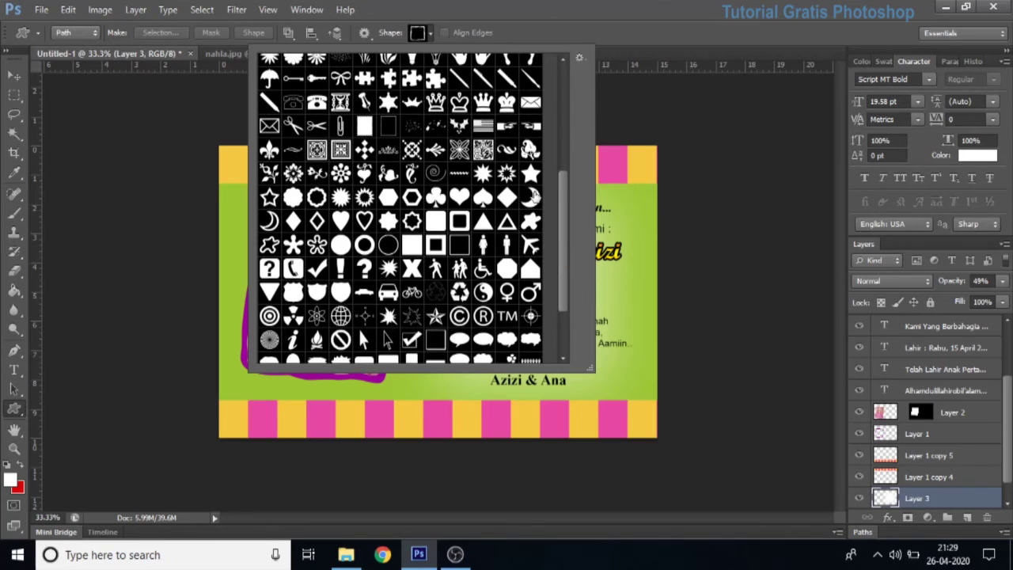
double_click(531, 175)
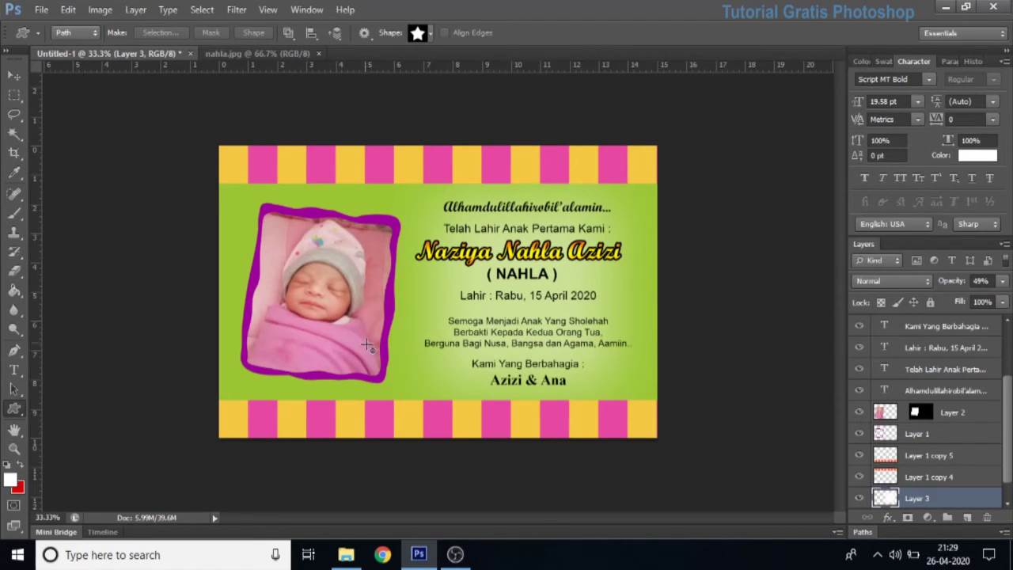
drag(369, 347, 411, 386)
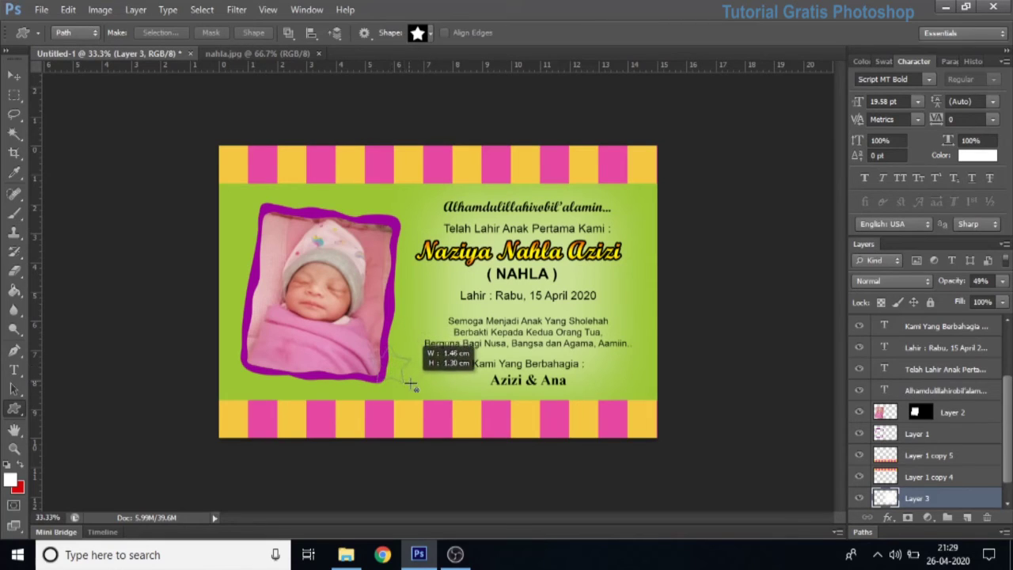
drag(411, 386, 411, 385)
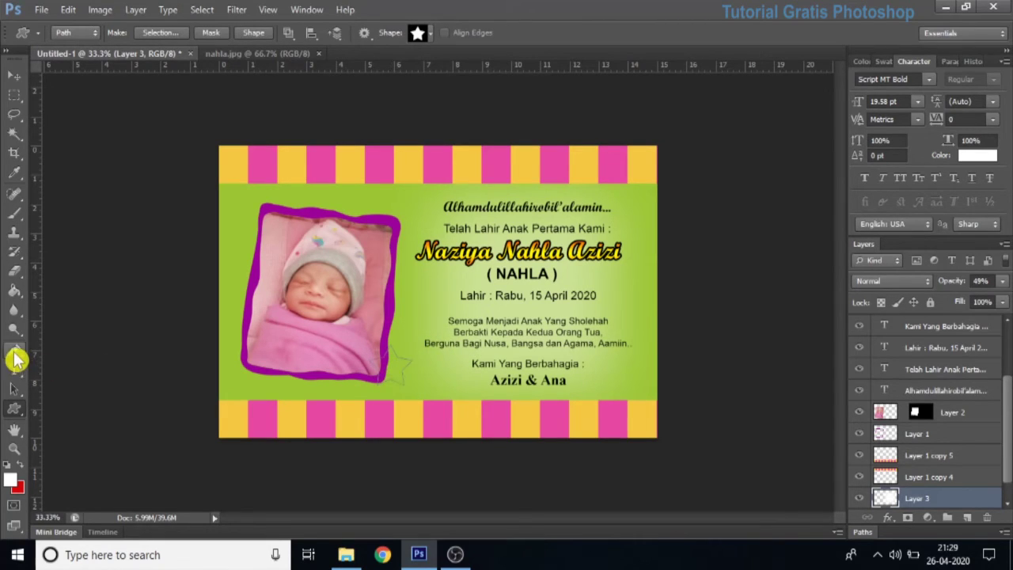
Step: Convert the star path into a selection and add a new empty layer for it
click(14, 350)
right_click(385, 363)
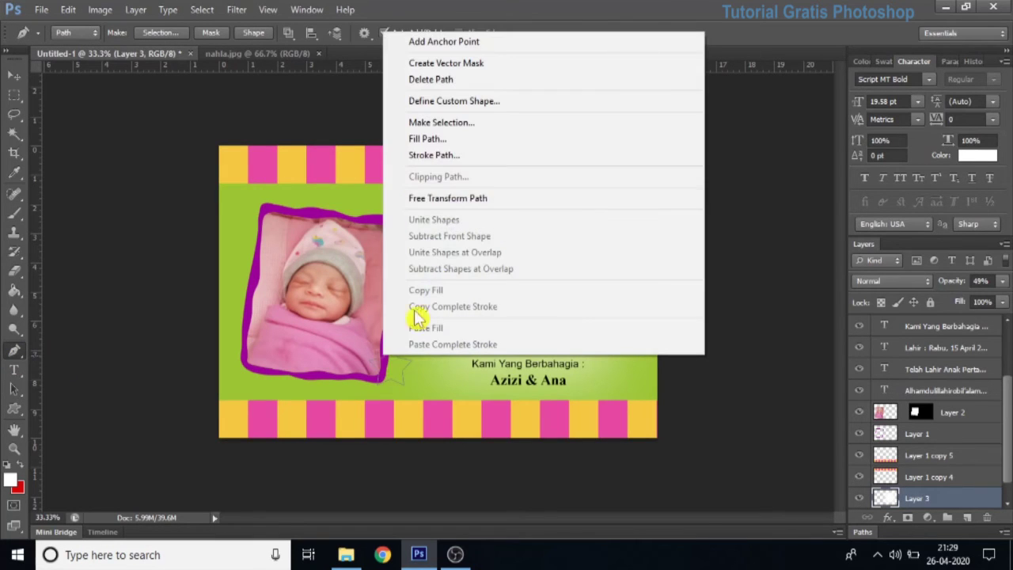
click(479, 129)
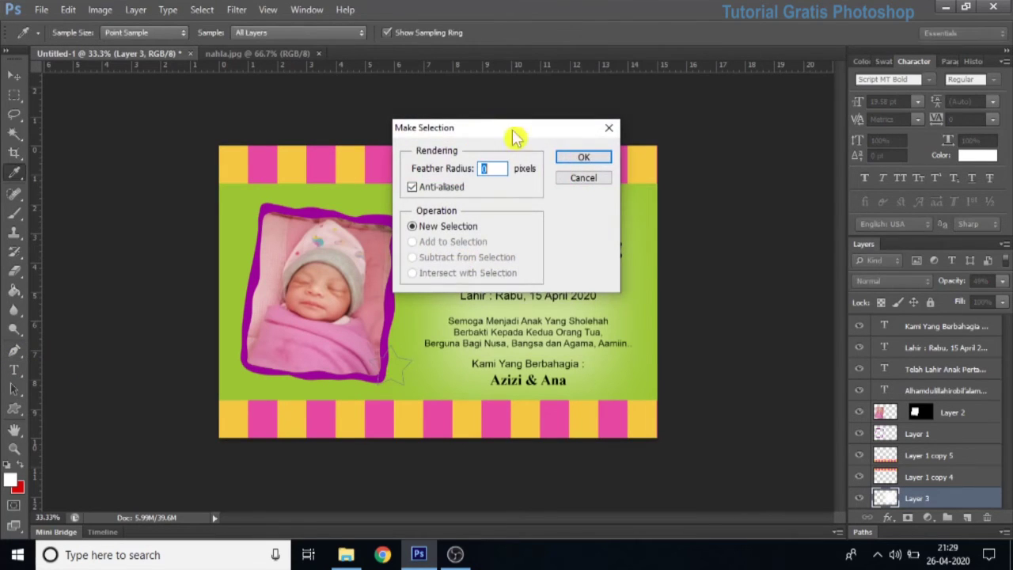
click(580, 161)
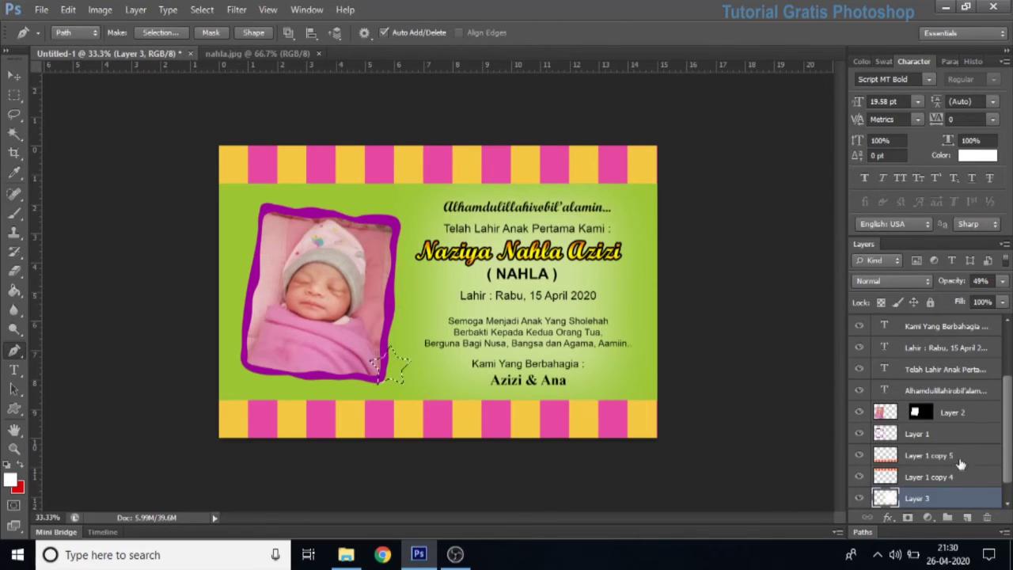
click(968, 518)
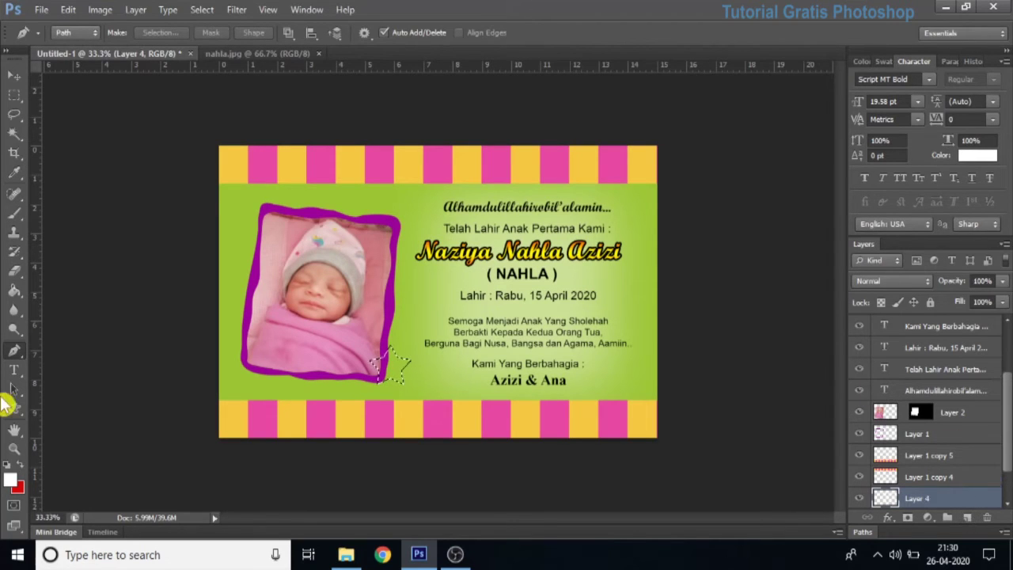
Step: Fill the star with teal #32aeaa and move its layer higher in the stack
click(11, 480)
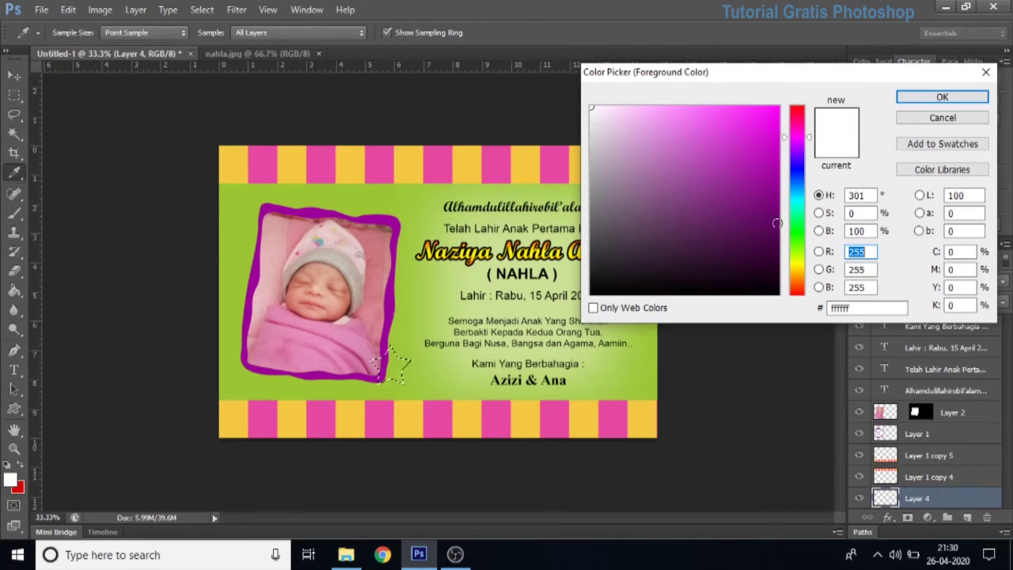
click(801, 204)
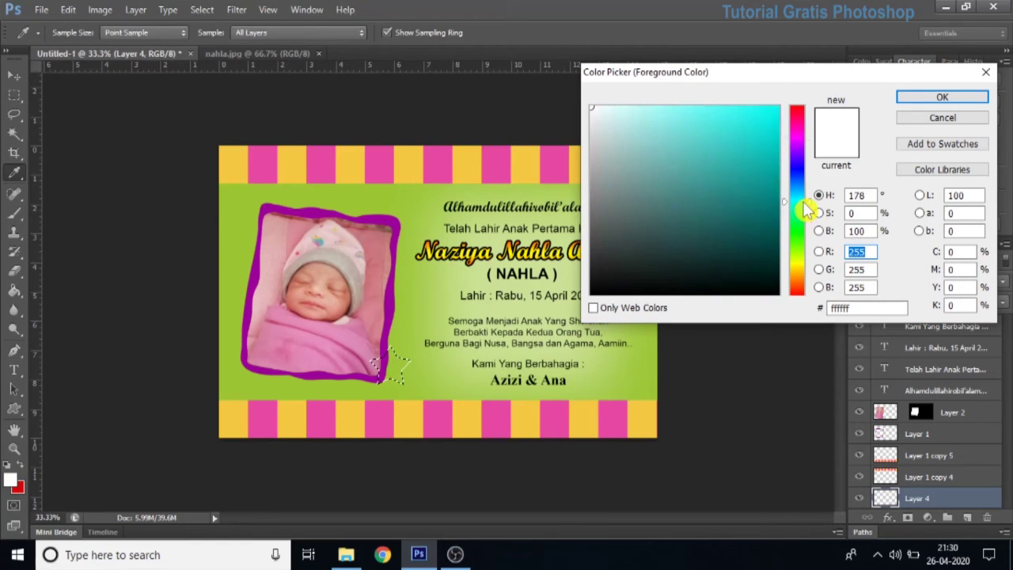
click(725, 166)
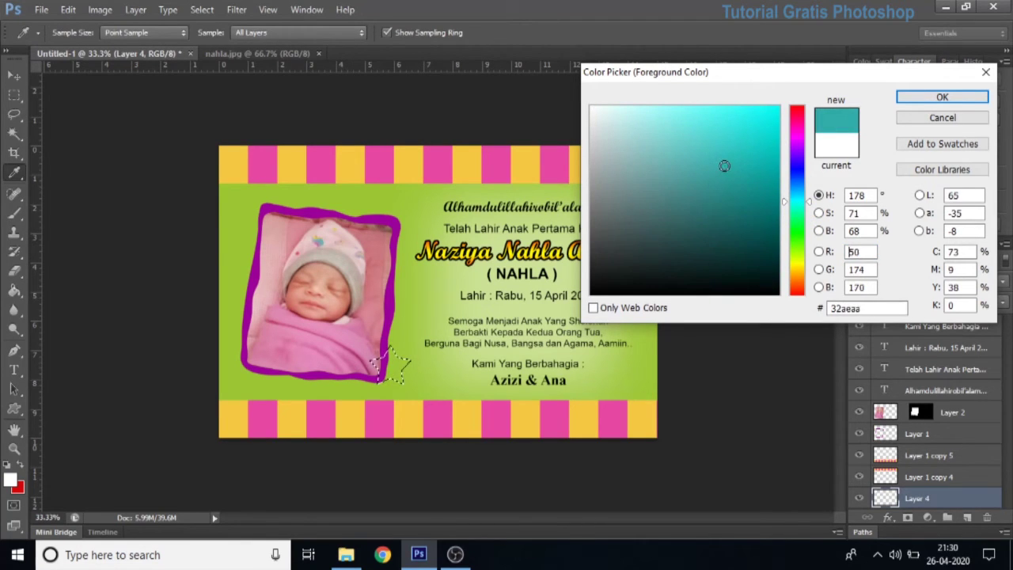
click(941, 97)
key(p)
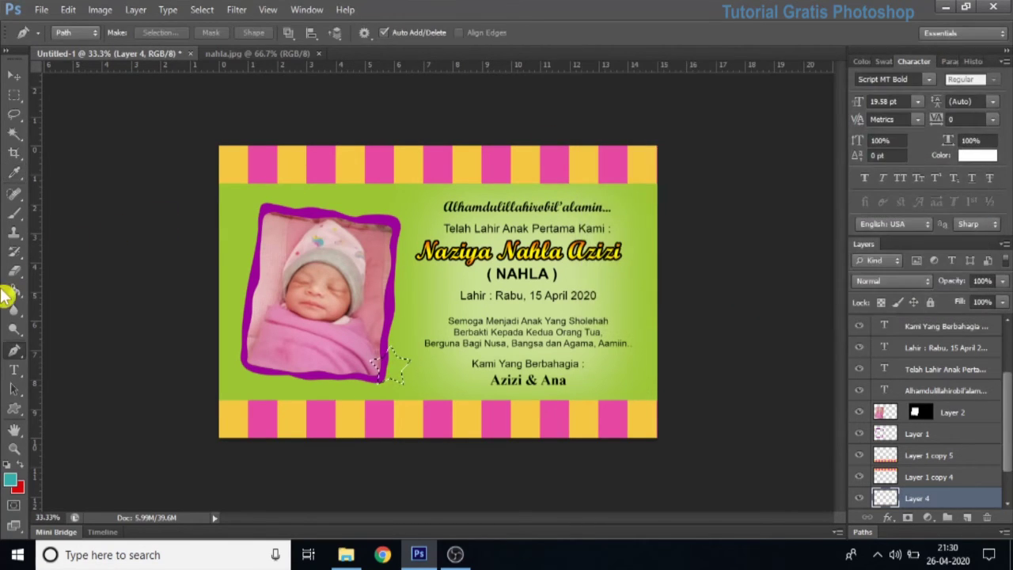
click(14, 299)
click(97, 304)
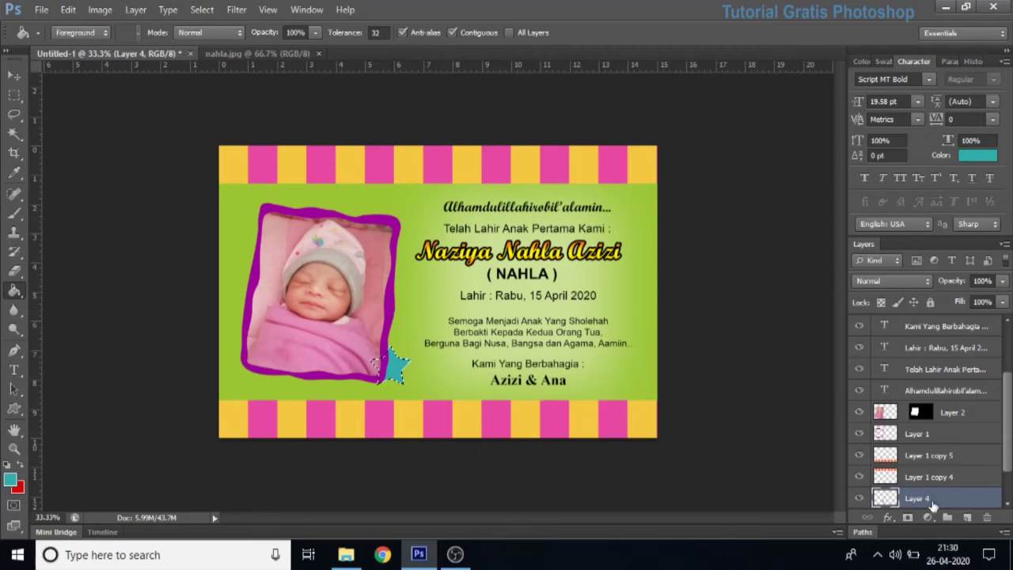
drag(944, 499, 959, 393)
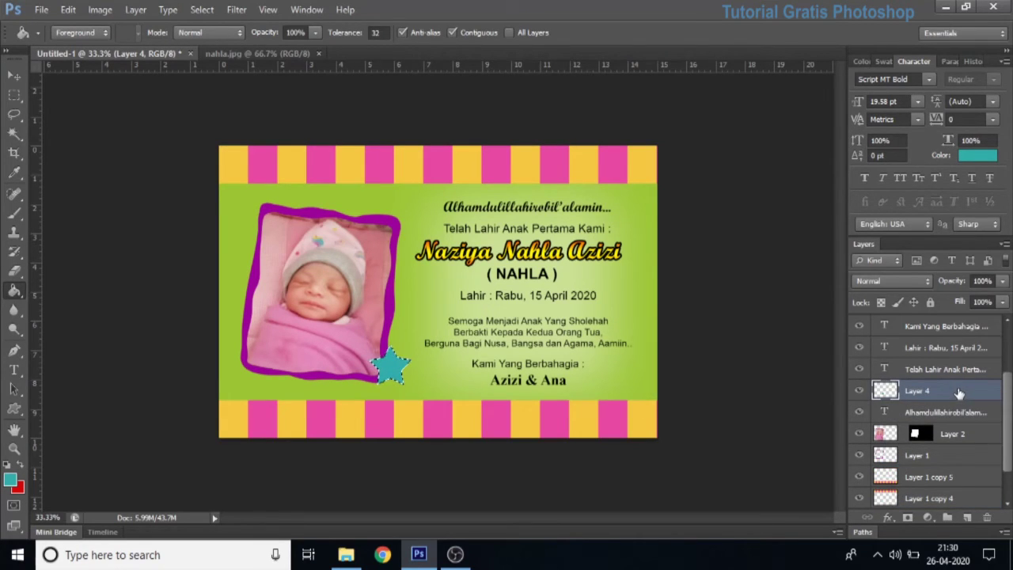
Step: Deselect and rotate the teal star about 18° clockwise
key(ctrl+d)
key(ctrl+t)
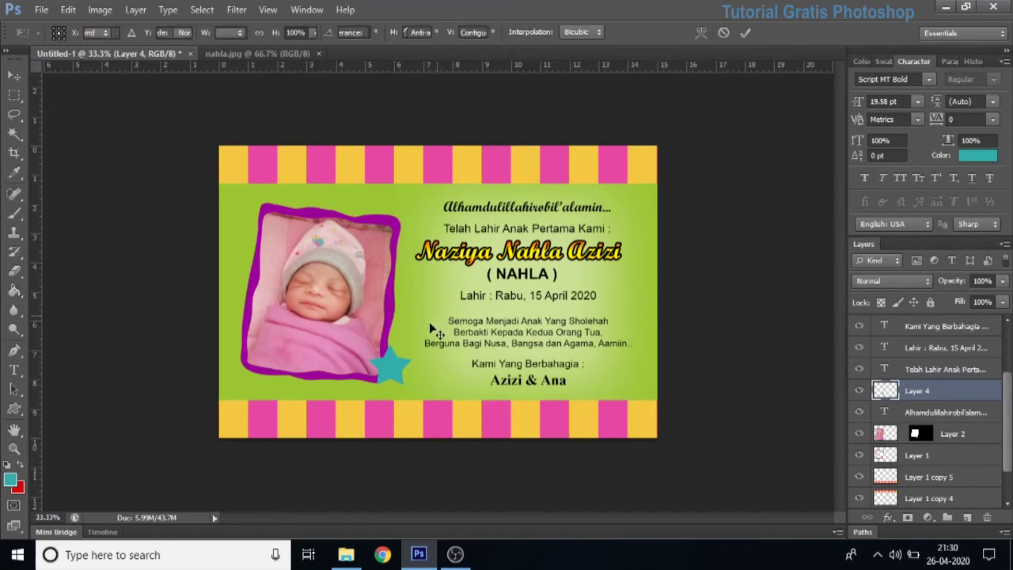
drag(423, 325, 437, 333)
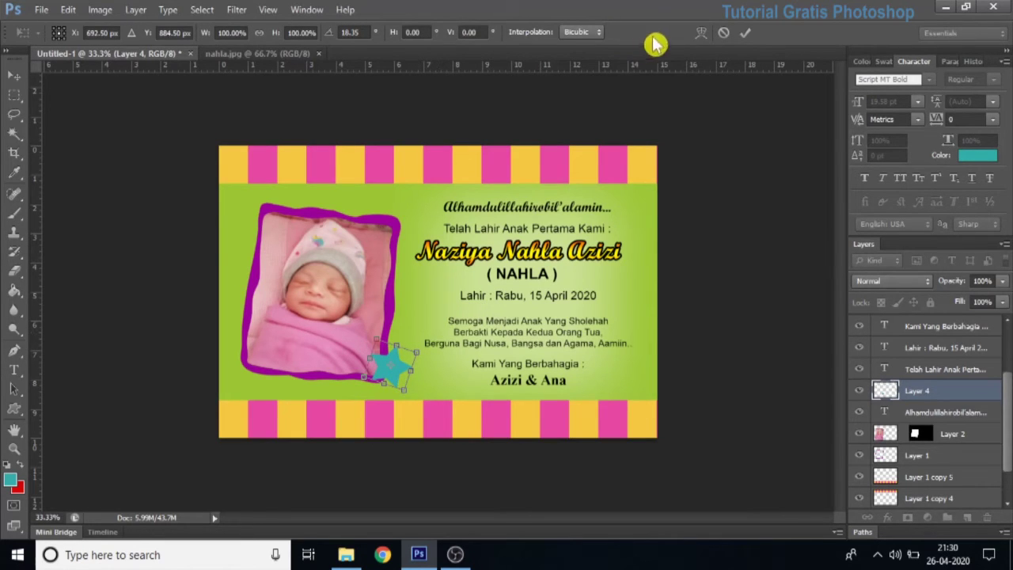
click(745, 33)
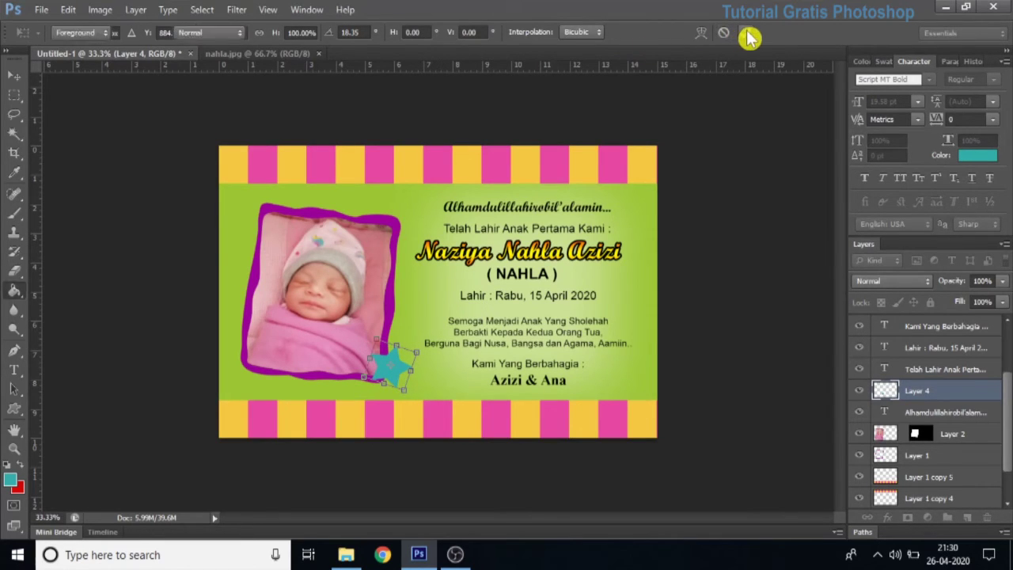
Step: Duplicate the star layer and move the copy to the frame's upper-left corner
right_click(939, 391)
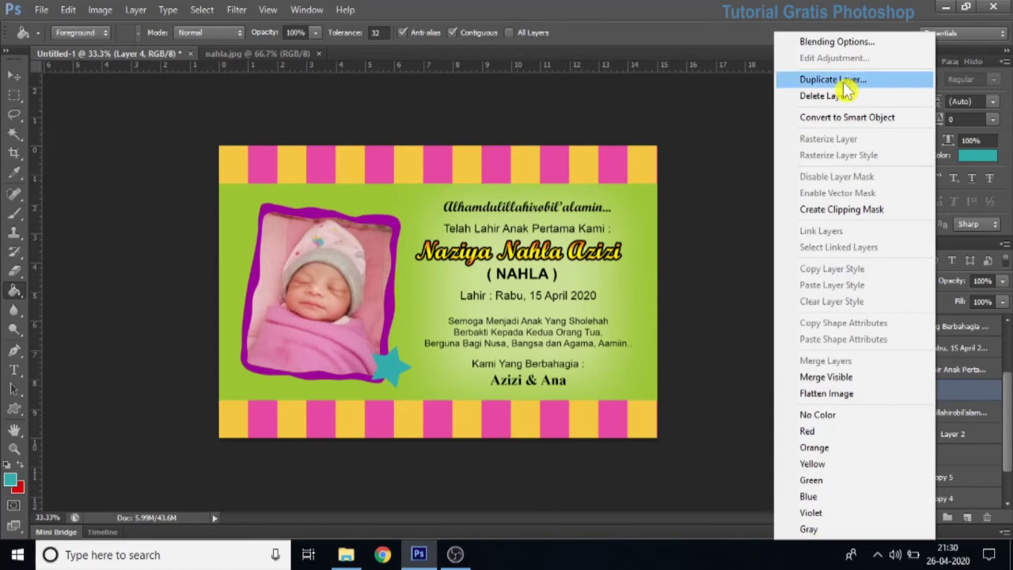
click(843, 84)
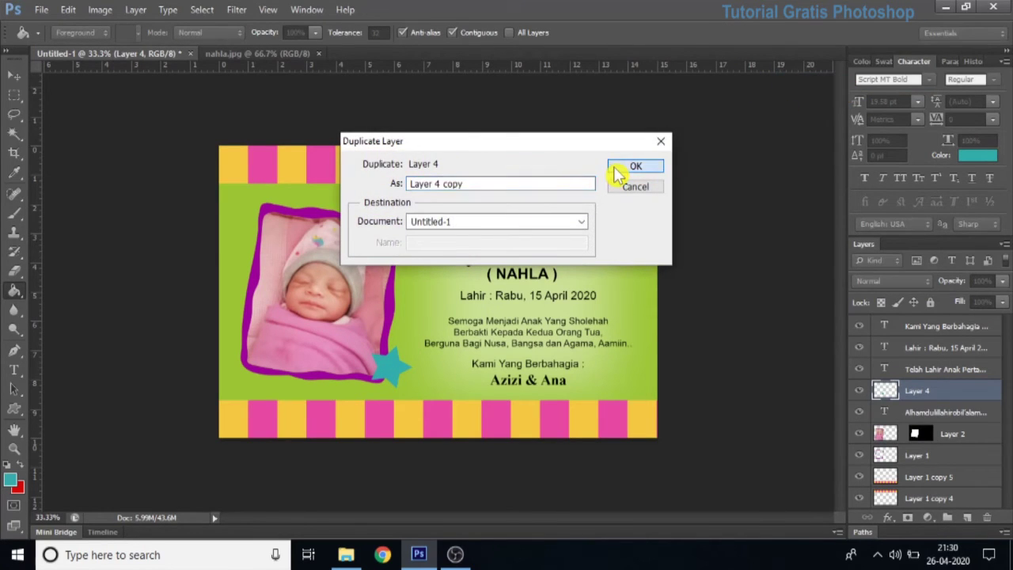
click(633, 168)
click(14, 75)
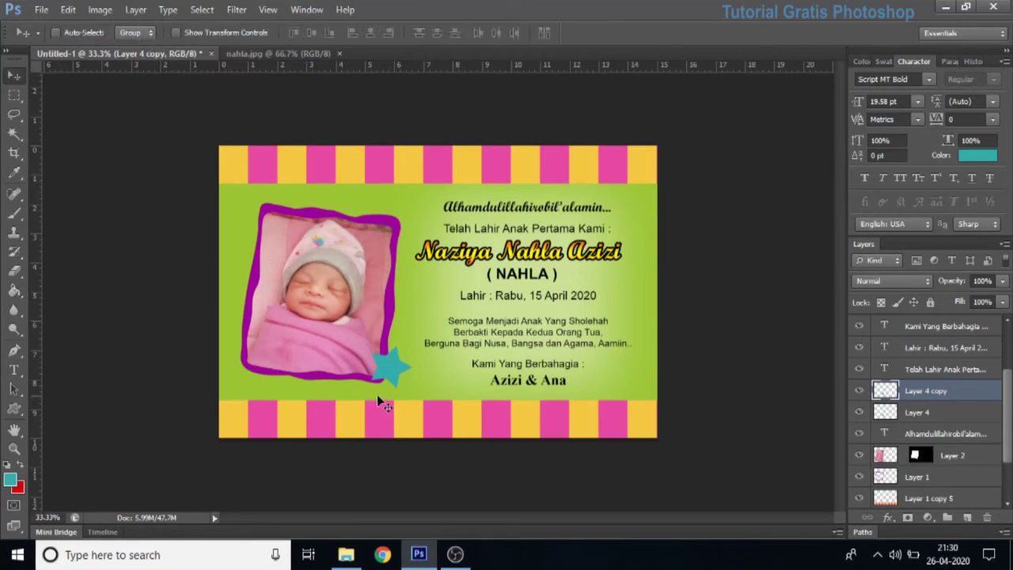
drag(377, 362, 254, 231)
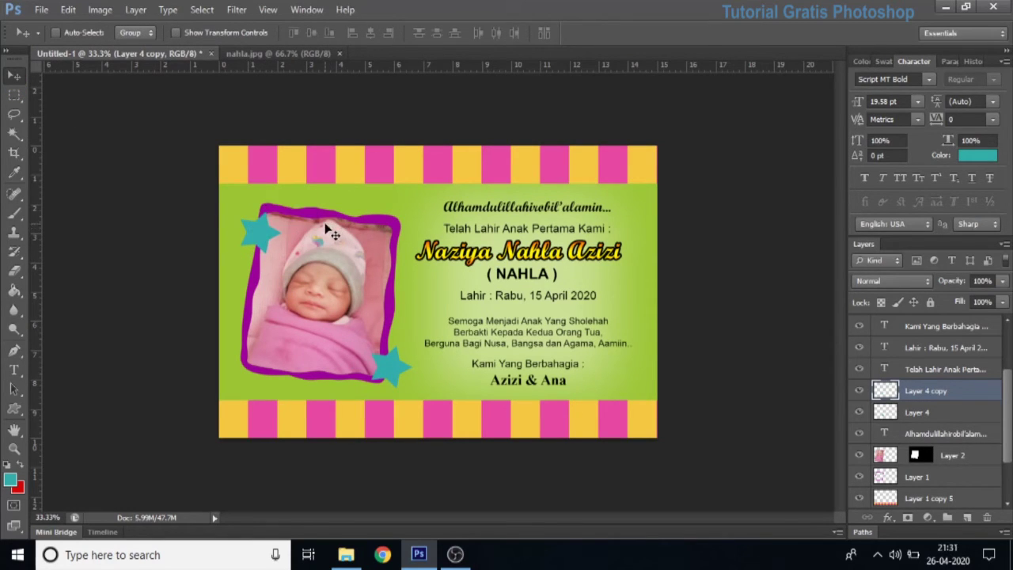
Step: Scale the copied star to about 70%, nudge it up, and reselect the original Layer 4 star
key(ctrl+t)
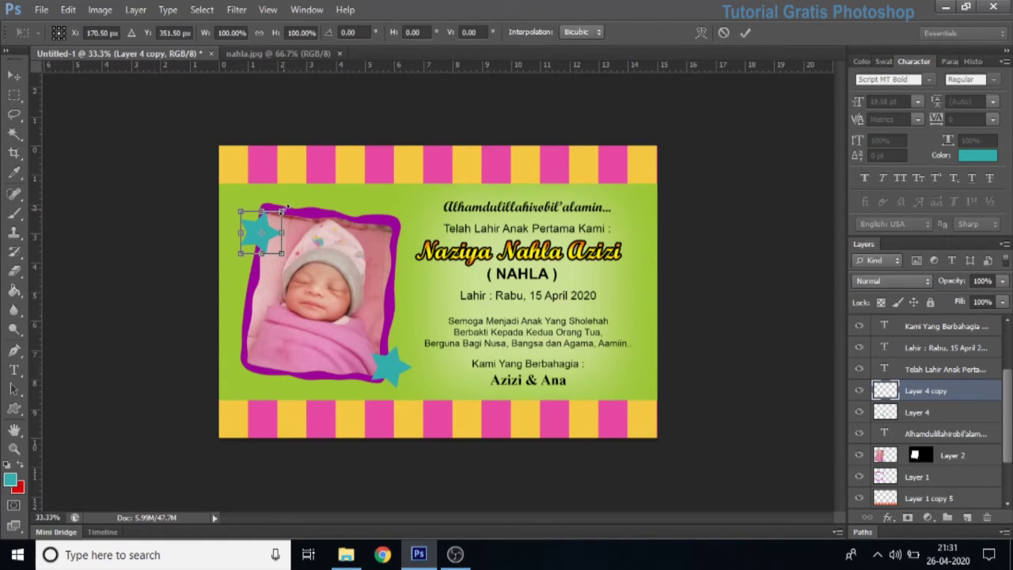
drag(281, 212, 264, 188)
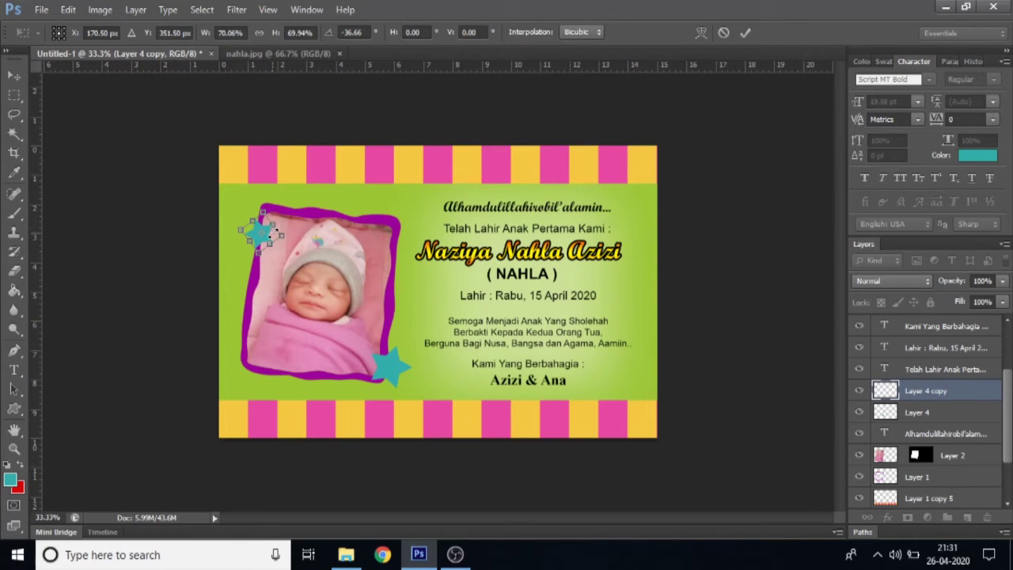
drag(271, 226, 272, 216)
click(746, 32)
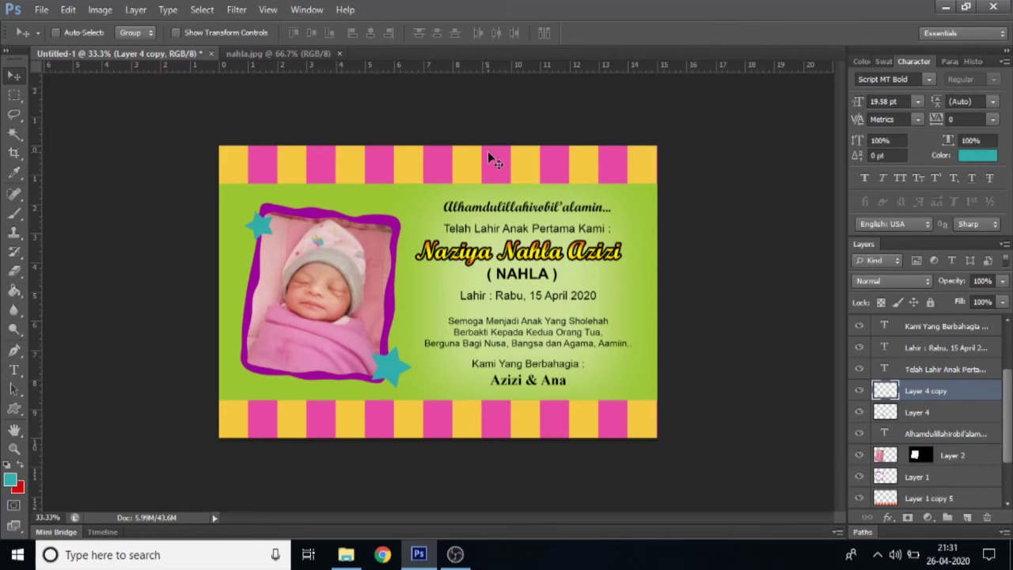
right_click(389, 374)
click(413, 379)
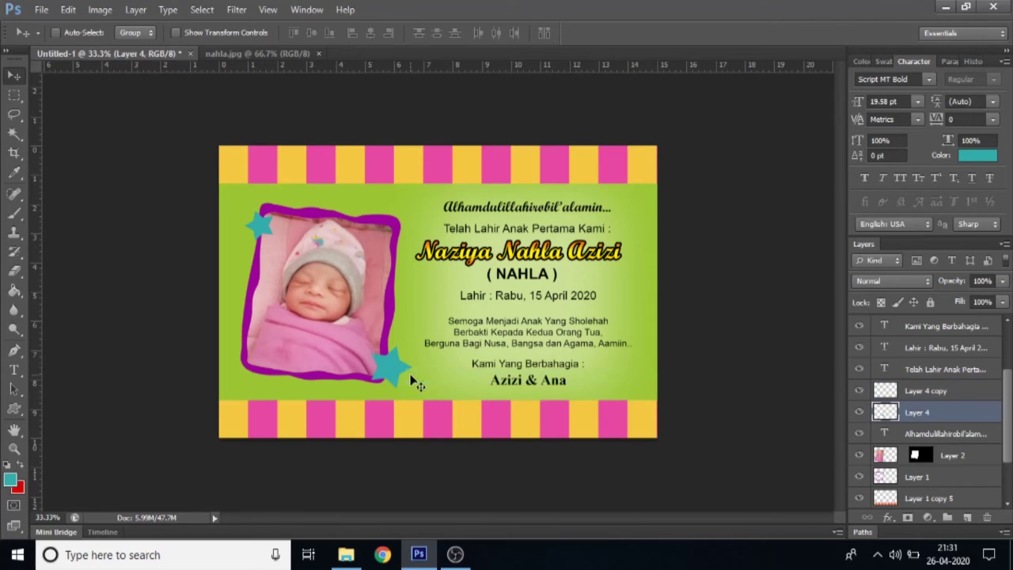
right_click(976, 417)
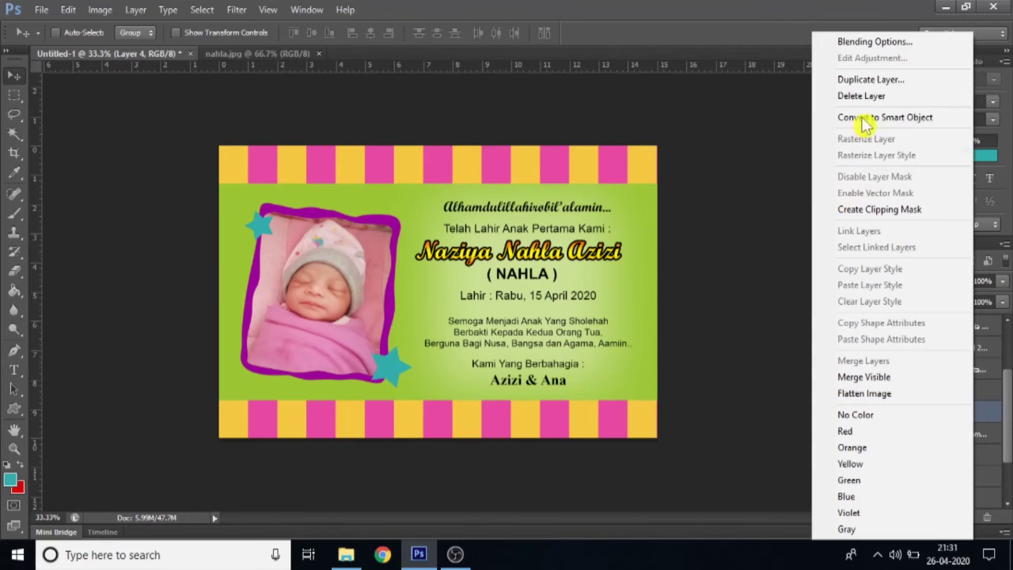
Step: Duplicate the Layer 4 star and place the copy on the frame's left edge
click(867, 79)
click(633, 168)
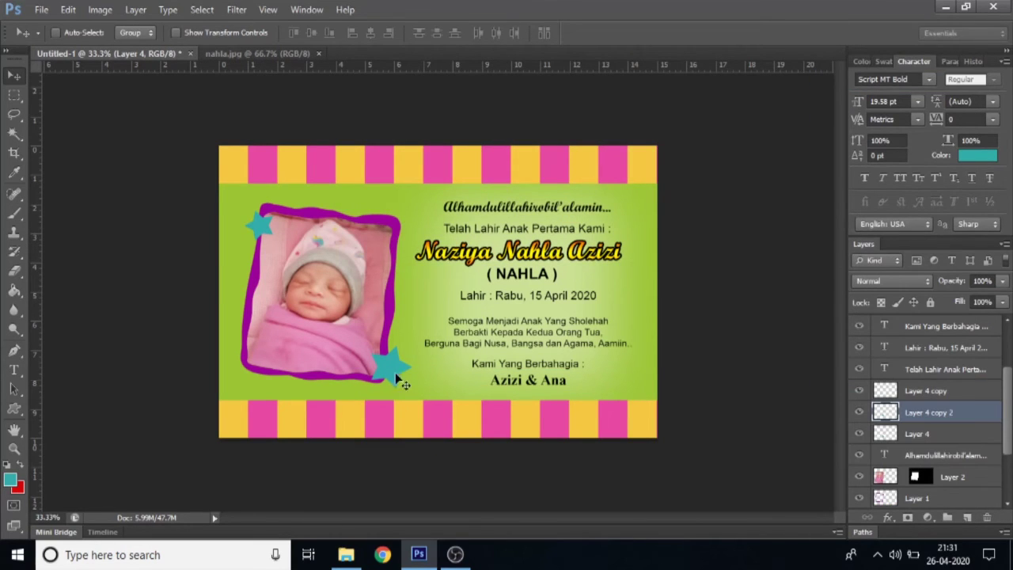
mouse_move(399, 375)
mouse_down()
mouse_move(243, 365)
mouse_move(246, 343)
mouse_up()
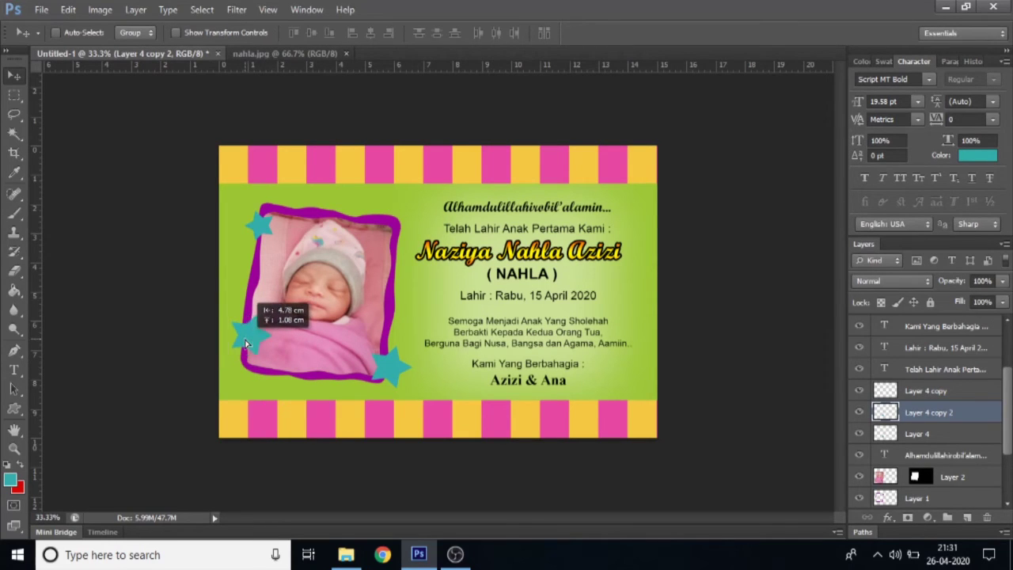
drag(245, 343, 253, 346)
Step: Duplicate Layer 4 copy 2 and move the new star to the frame's top-right
right_click(949, 414)
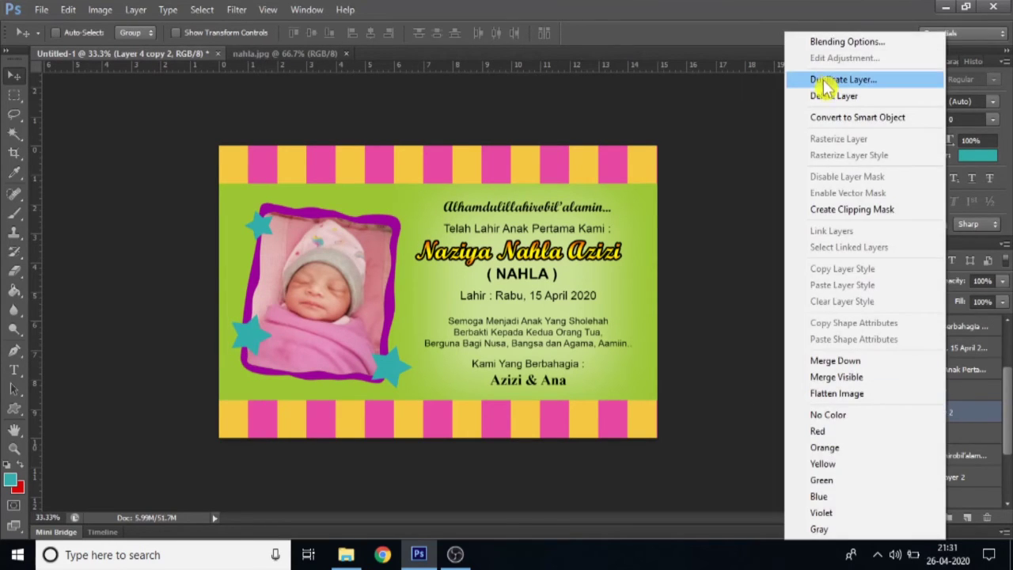
click(827, 79)
click(624, 173)
drag(252, 336, 399, 253)
Step: Shrink the lower-left star (Layer 4 copy 2) to about 78% and rotate it about -27°
right_click(245, 335)
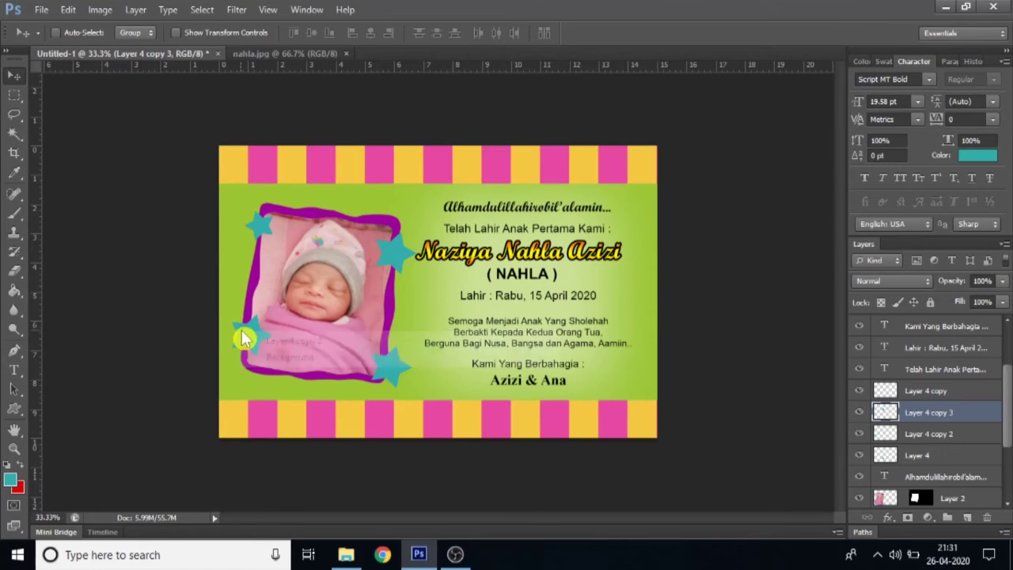
click(271, 345)
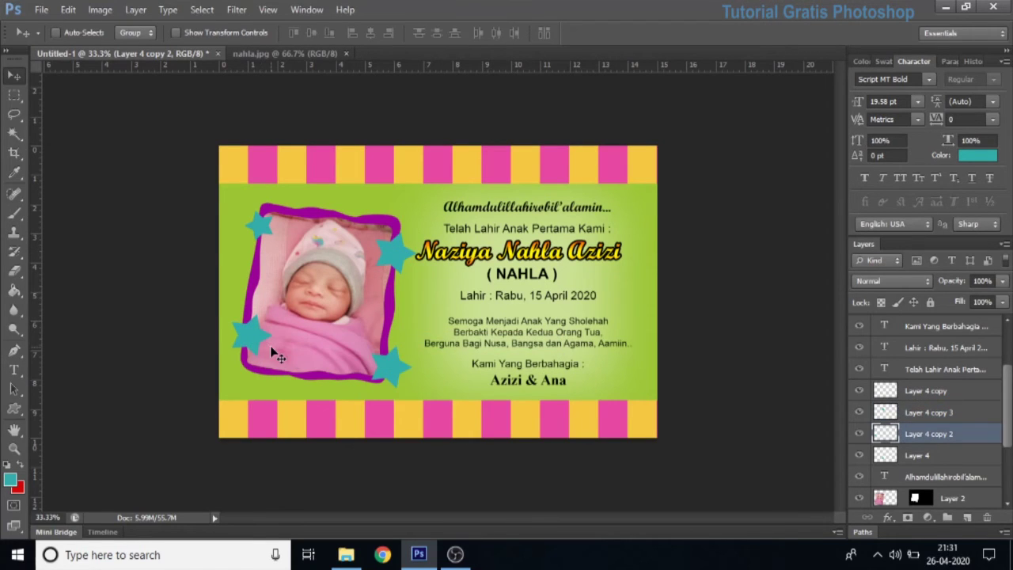
key(ctrl+t)
drag(274, 315, 265, 324)
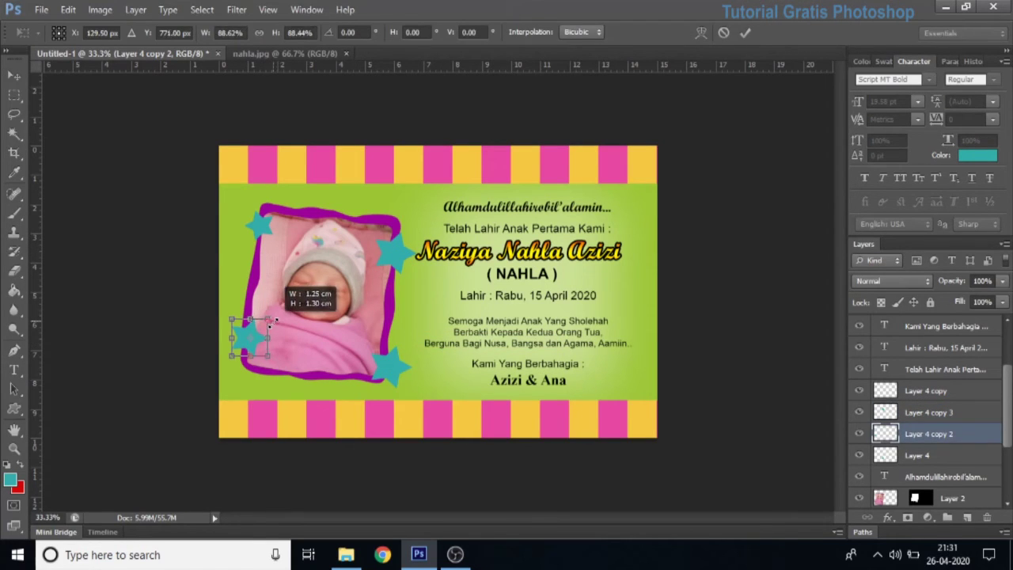
drag(277, 330, 277, 298)
click(744, 35)
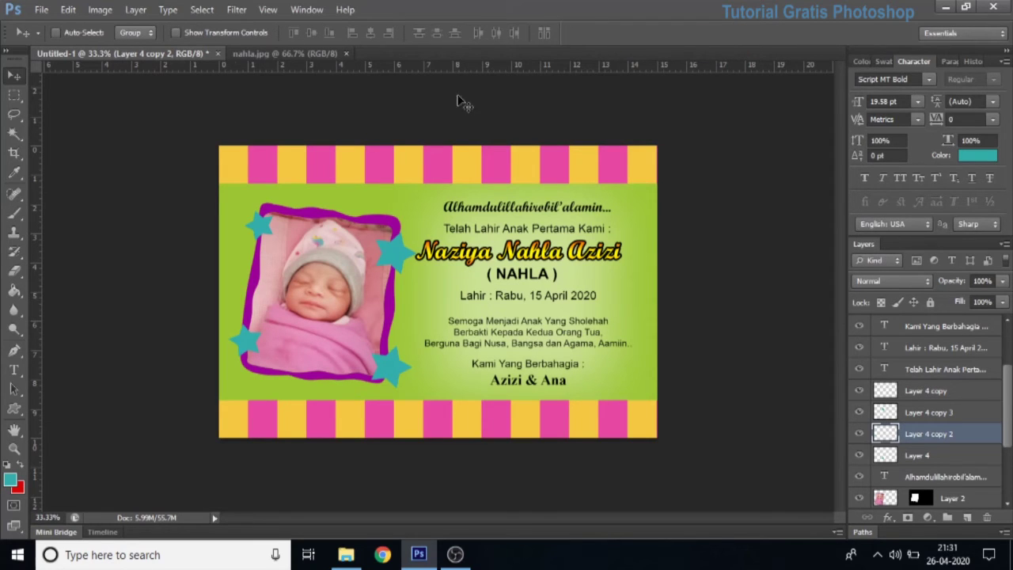
click(100, 10)
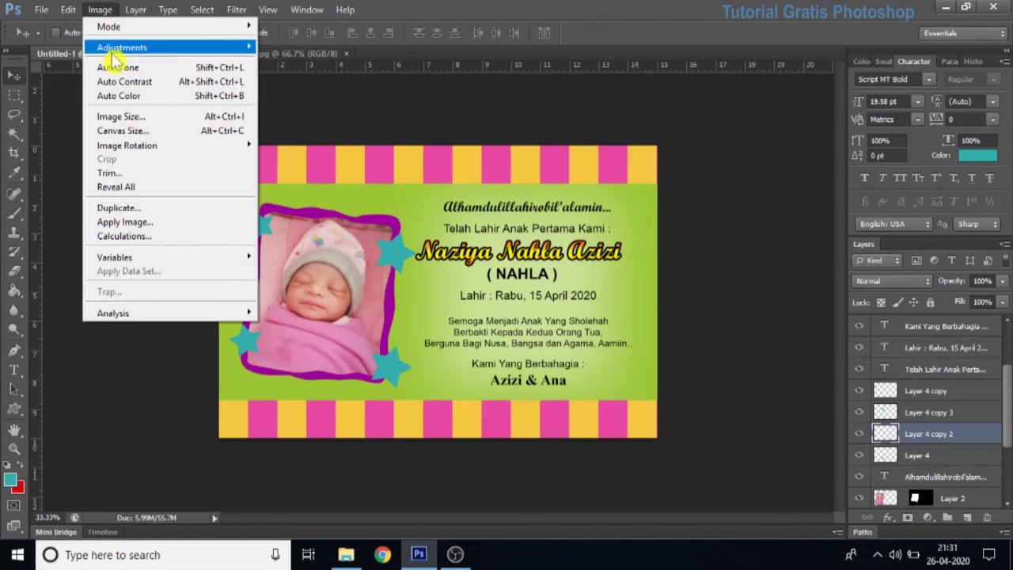
mouse_move(122, 48)
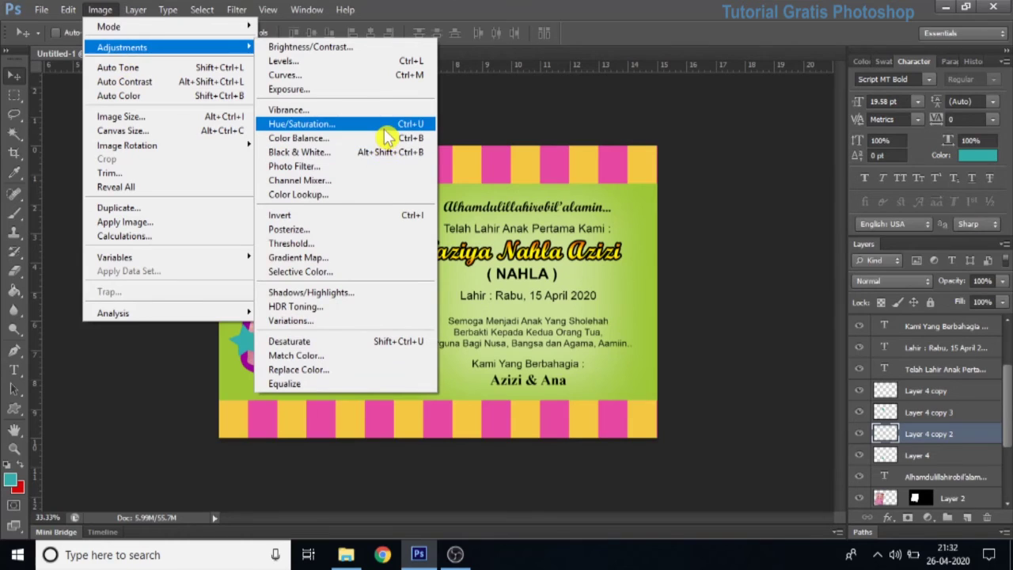
Step: Turn the lower-left star green with a Hue/Saturation shift of -56
click(384, 130)
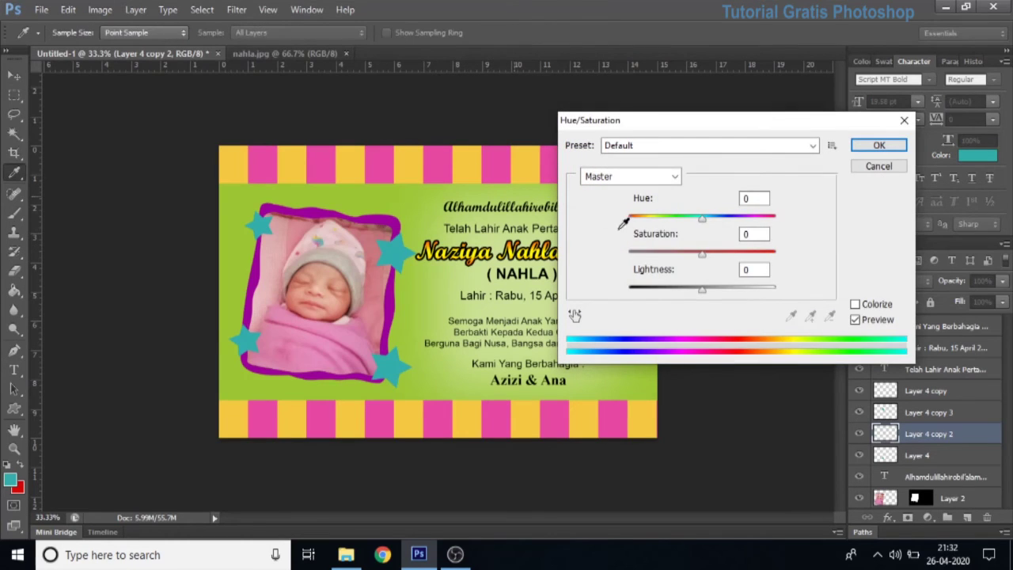
mouse_move(700, 229)
mouse_down()
mouse_move(653, 230)
mouse_move(669, 231)
mouse_up()
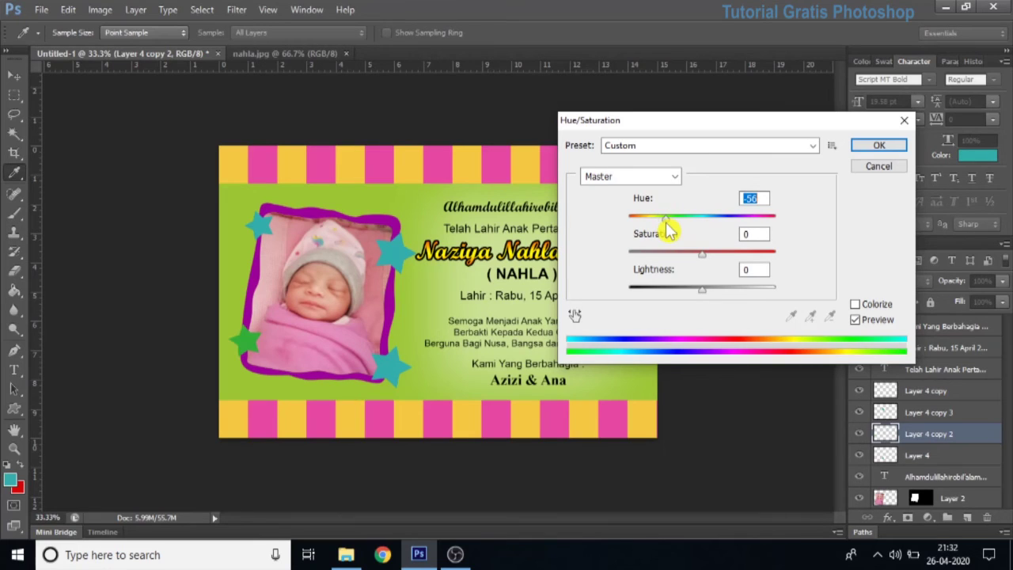
click(871, 143)
Step: Make the star beside the name (Layer 4 copy 3) red with Hue +180 and shrink it to about 77%
right_click(392, 250)
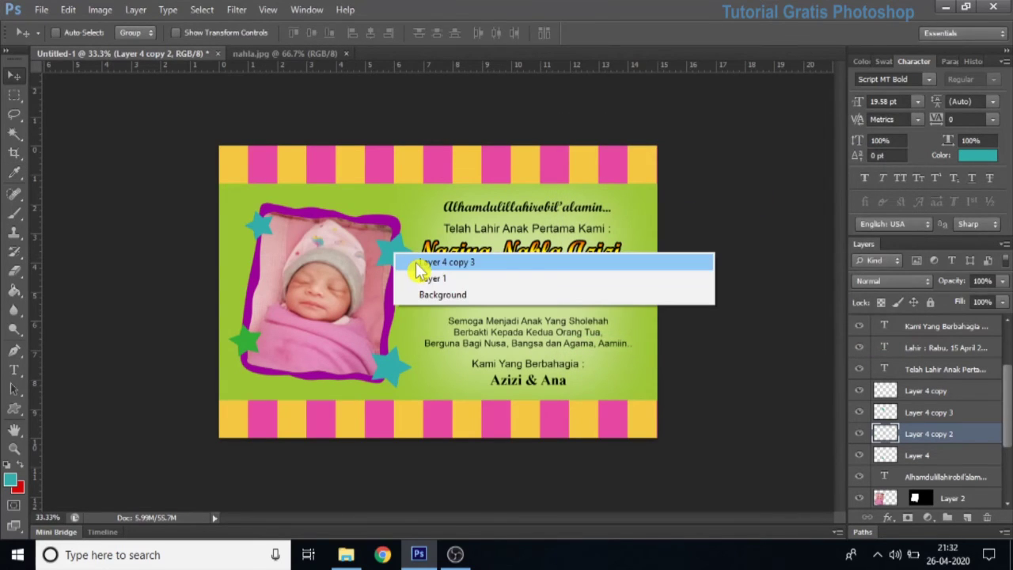
click(417, 265)
key(ctrl+u)
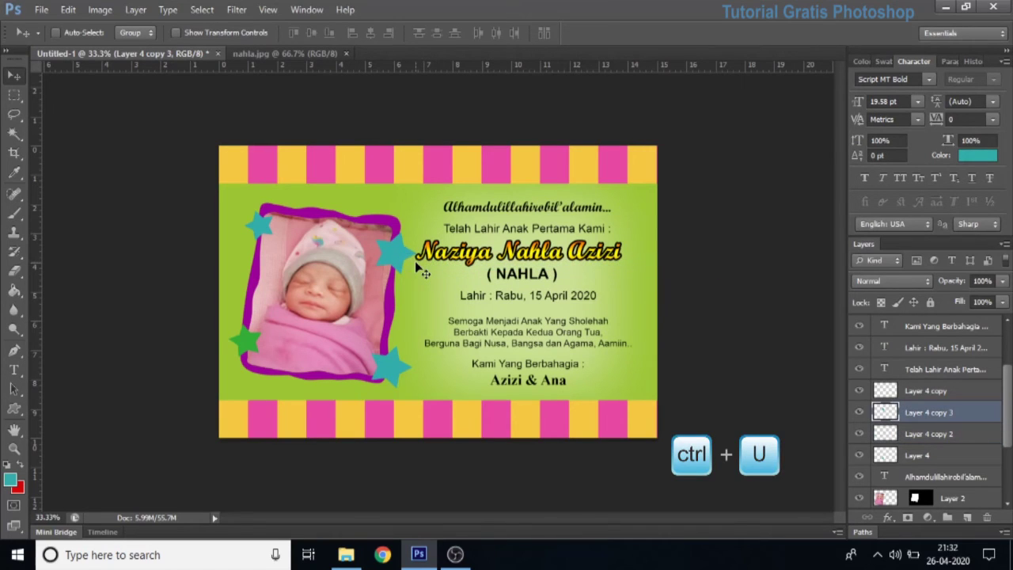
drag(705, 217, 790, 230)
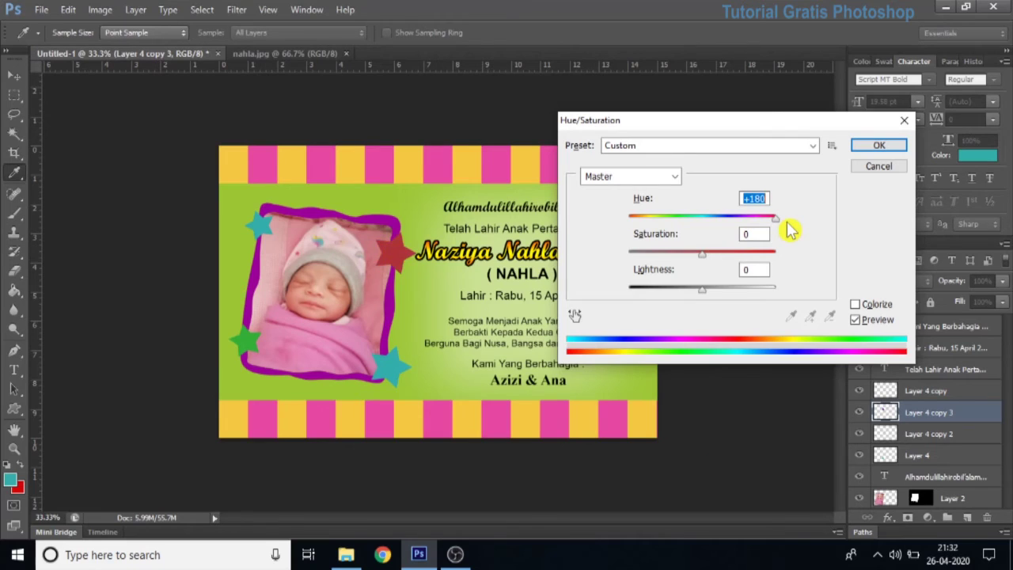
click(879, 144)
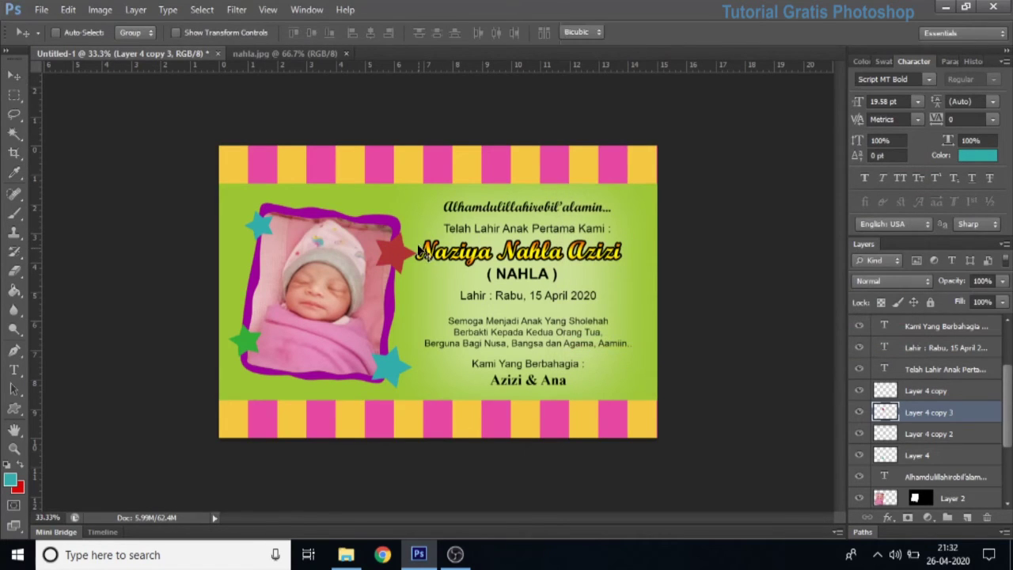
key(ctrl+t)
drag(415, 232, 407, 243)
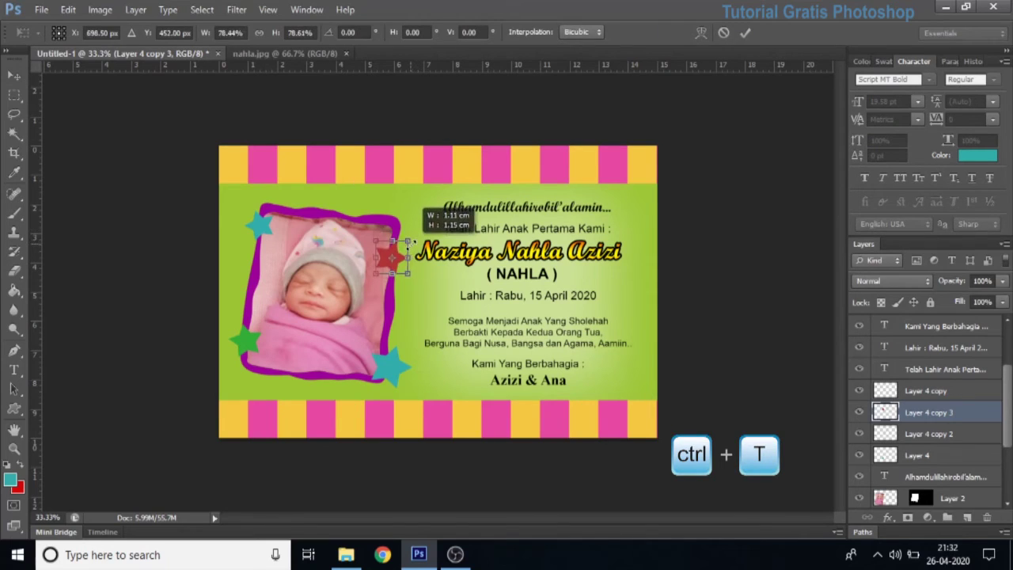
key(Return)
Step: Duplicate the bottom-right star's Layer 4 and move the copy left along the frame's bottom edge
key(u)
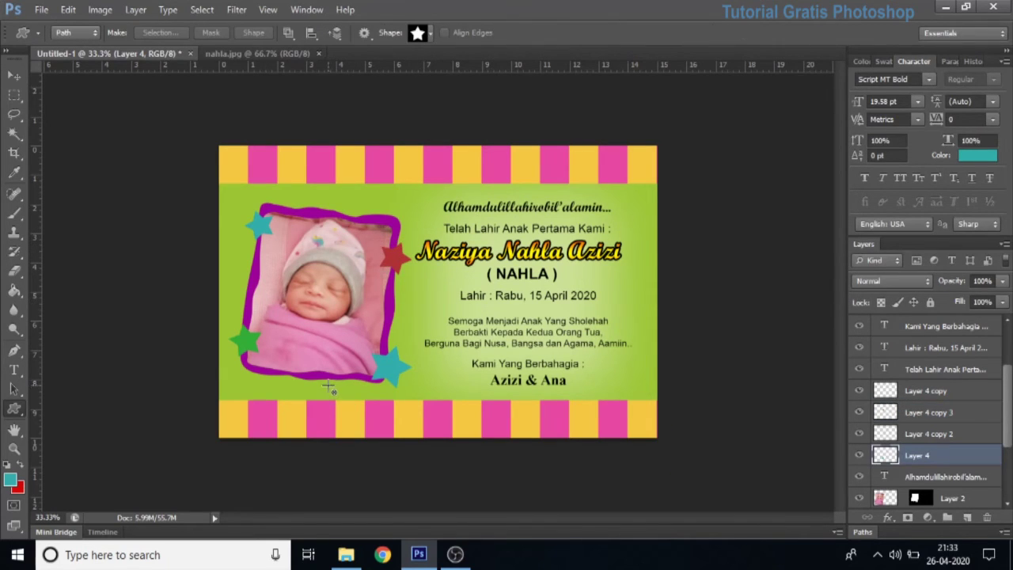
click(14, 75)
right_click(392, 370)
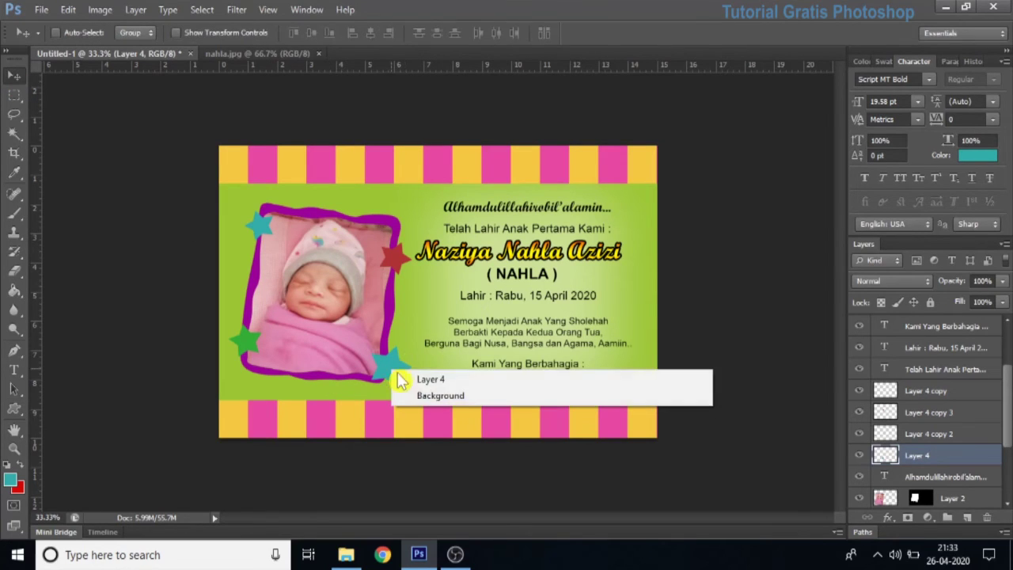
click(423, 385)
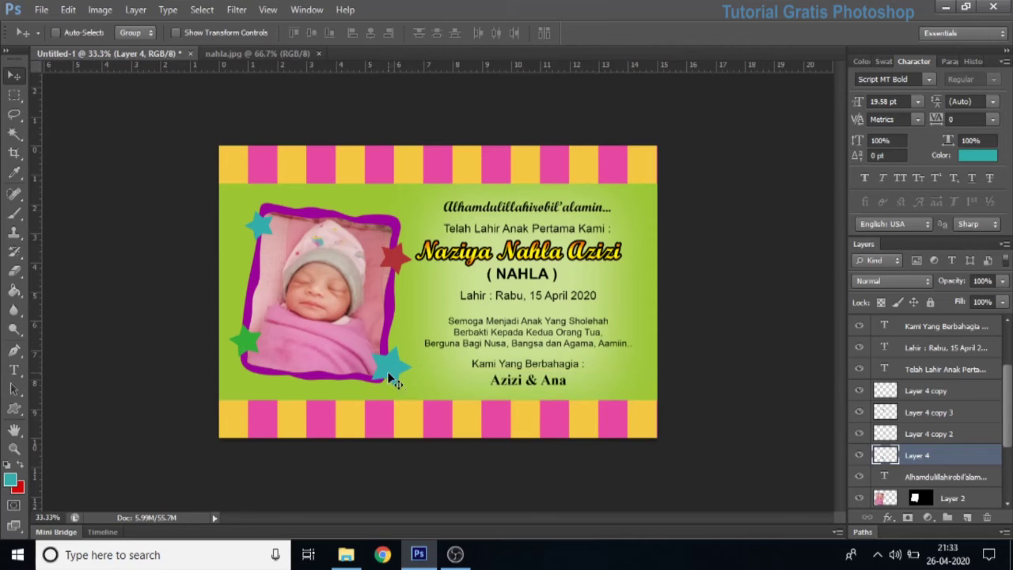
right_click(956, 459)
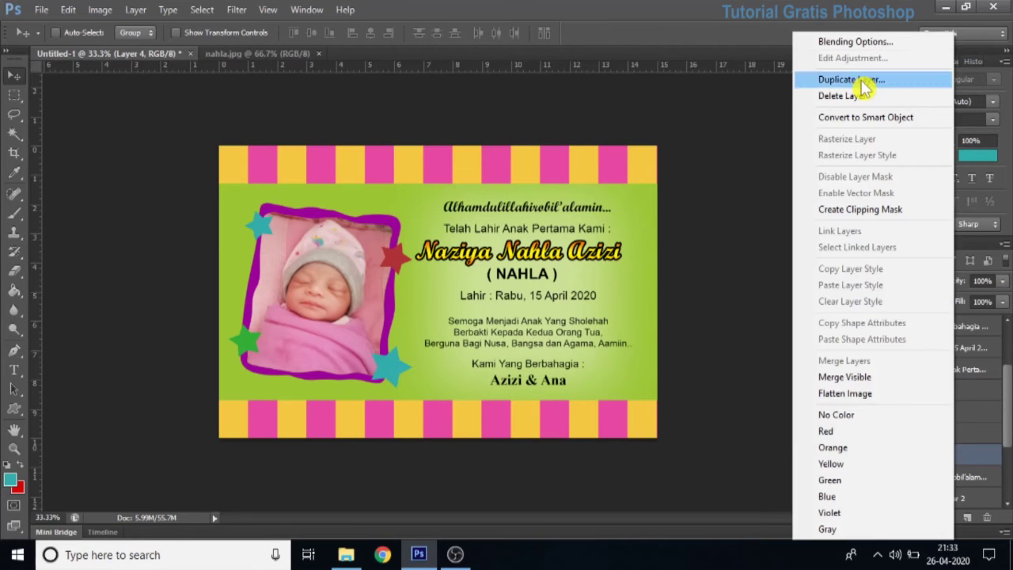
click(862, 81)
click(637, 165)
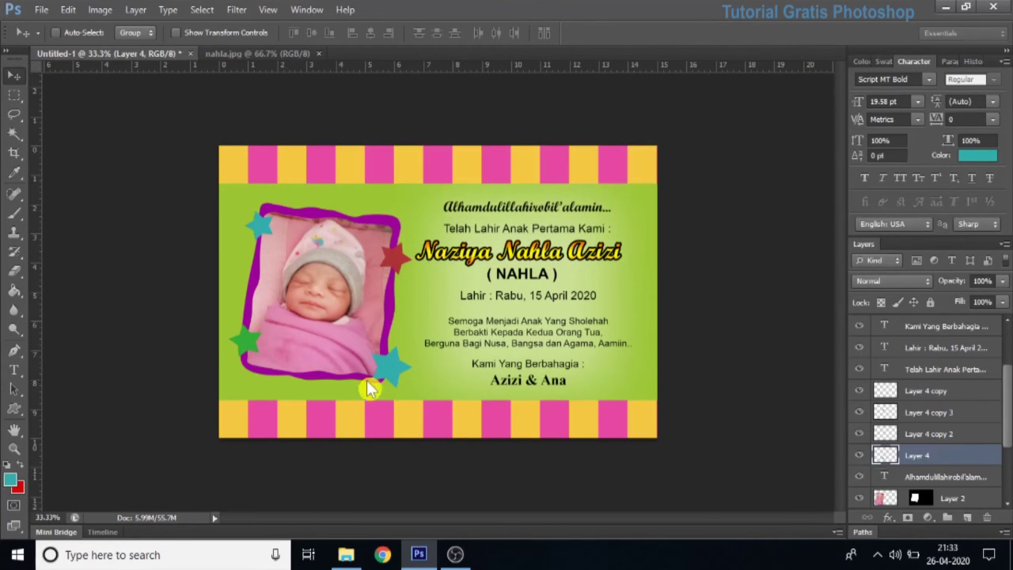
drag(394, 374, 327, 374)
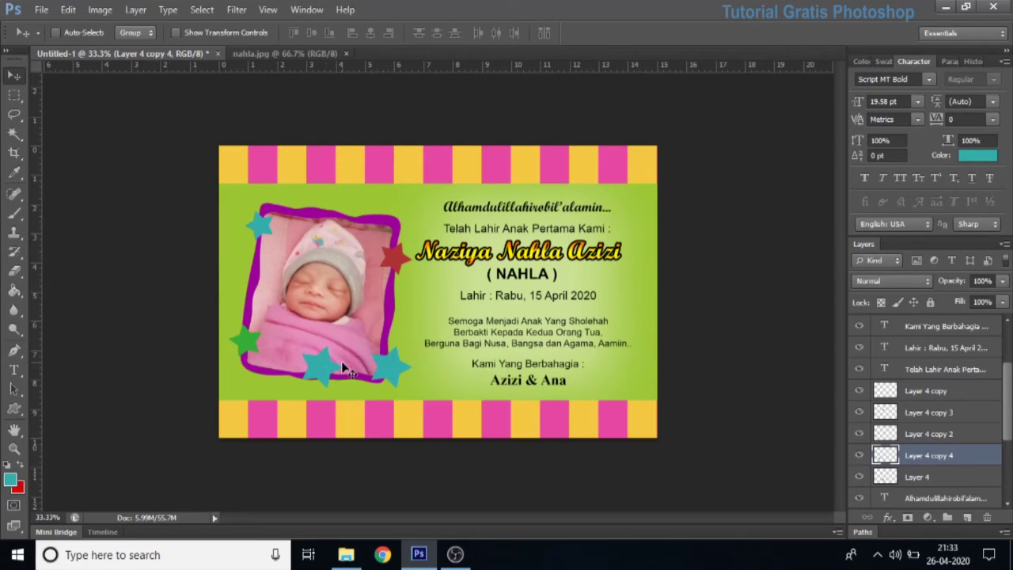
Step: Select the new star's teal area with the Magic Wand
click(14, 136)
right_click(14, 141)
click(91, 149)
click(322, 365)
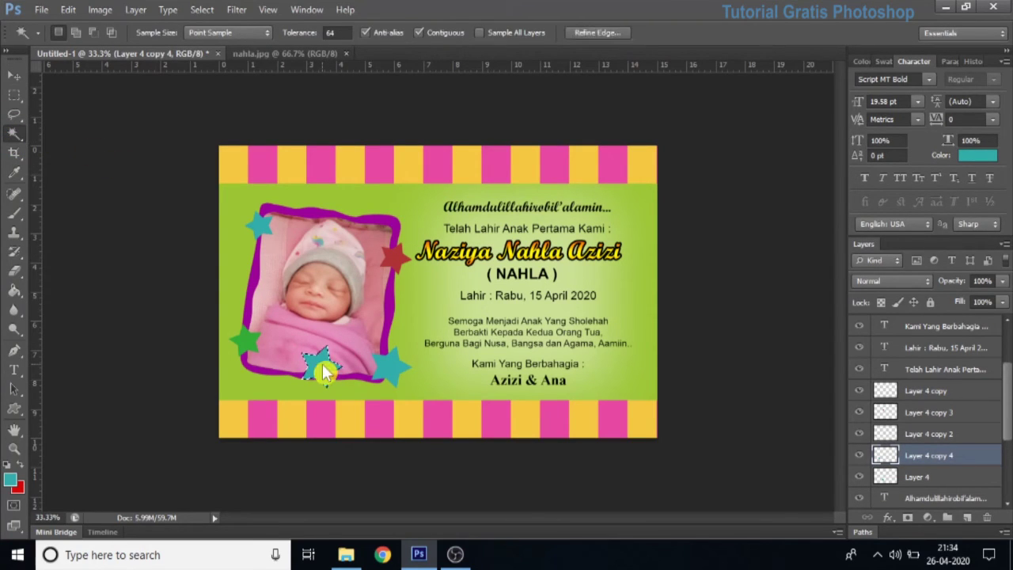
Step: Zoom to 200% and shrink the fifth star's selection to about 81% around its centre
click(15, 448)
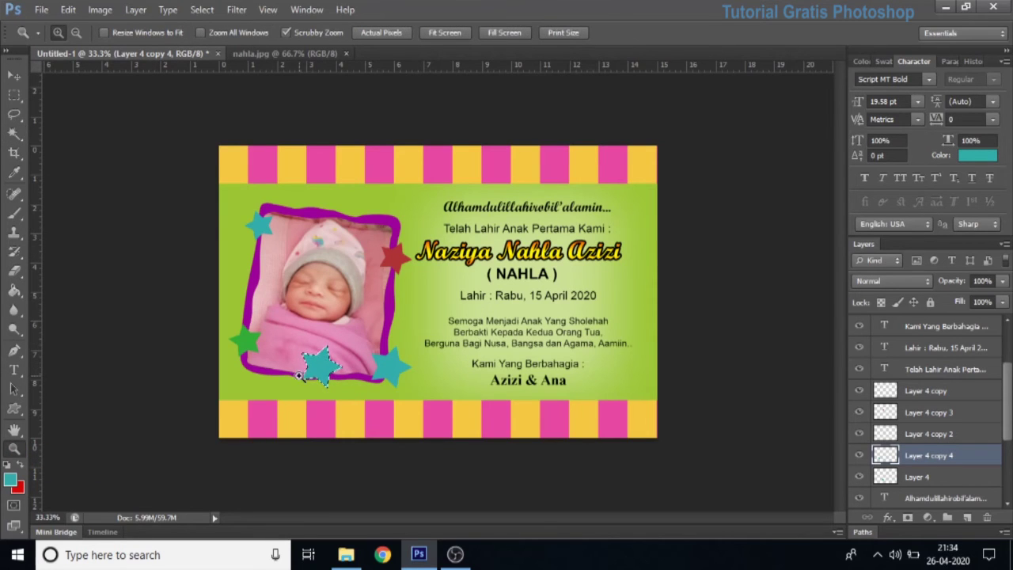
click(366, 358)
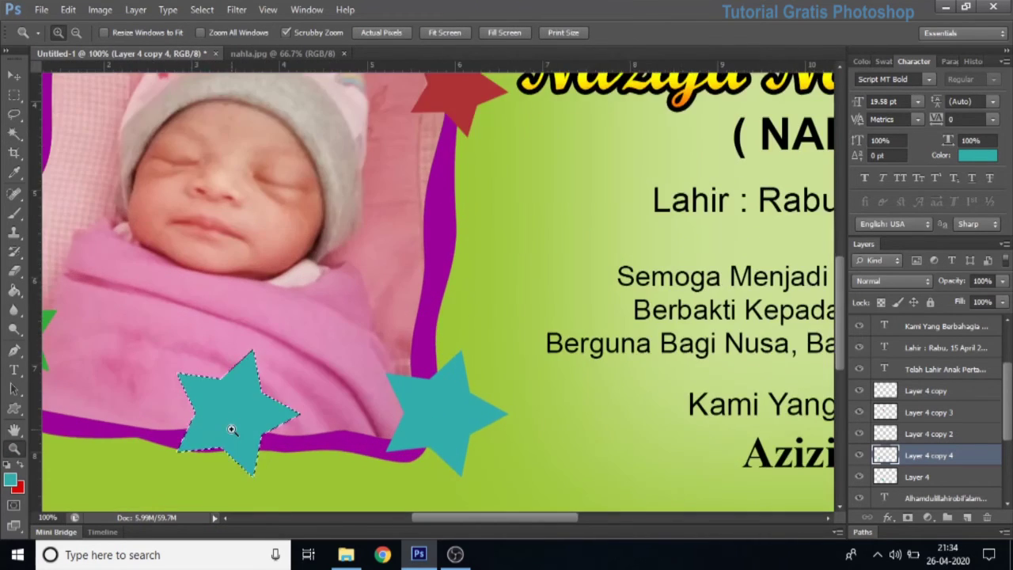
click(232, 429)
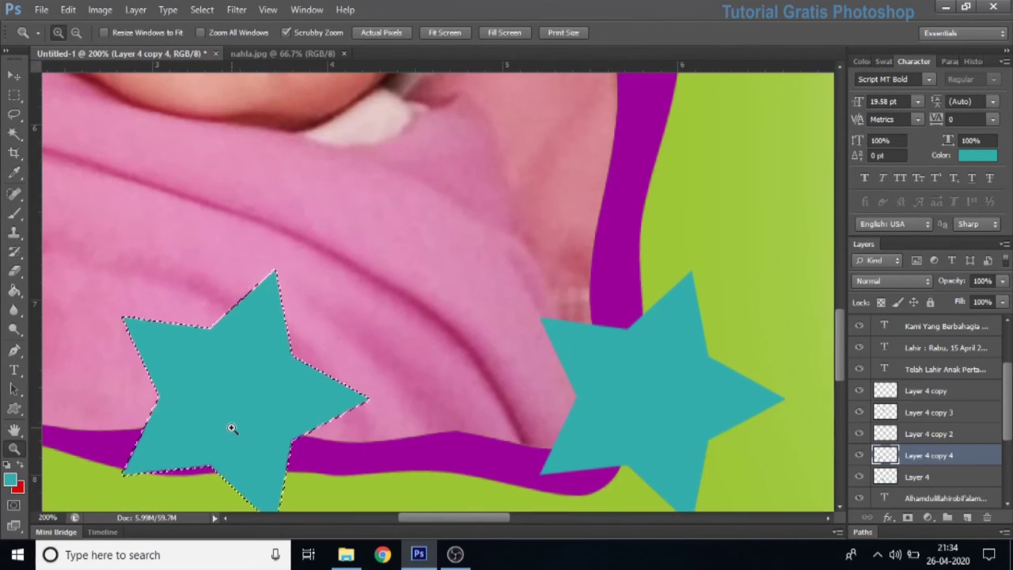
click(15, 101)
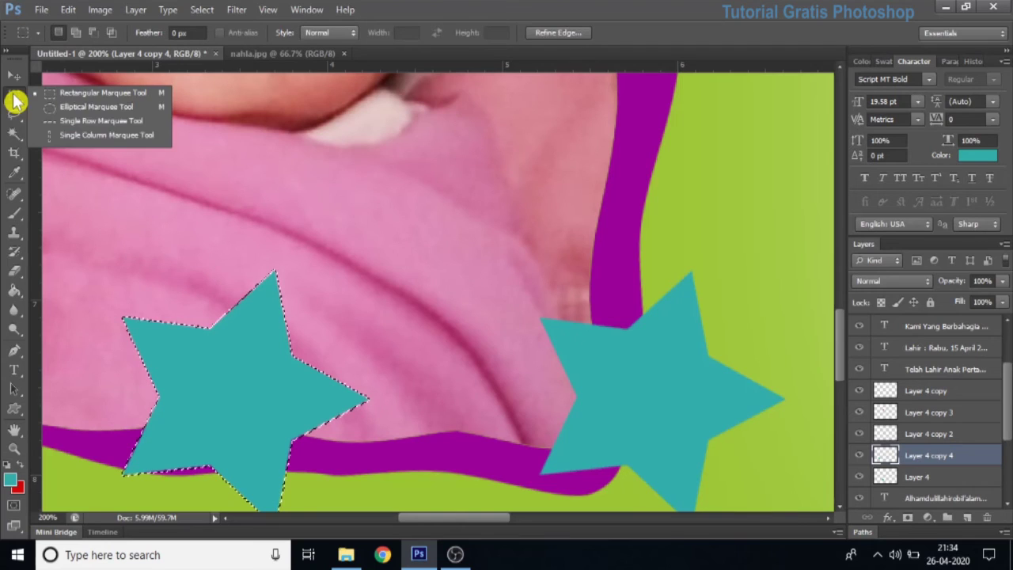
click(93, 99)
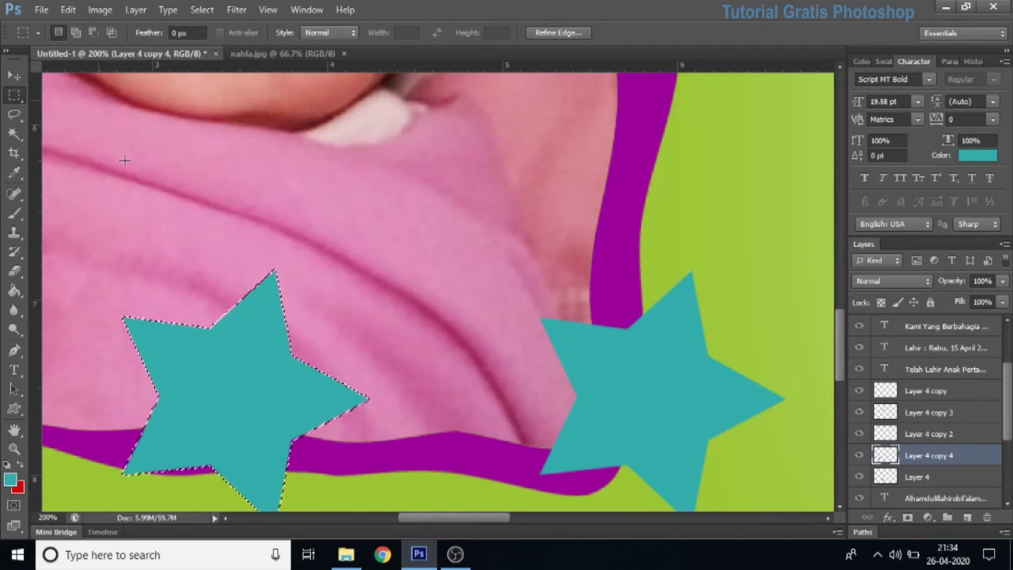
right_click(237, 367)
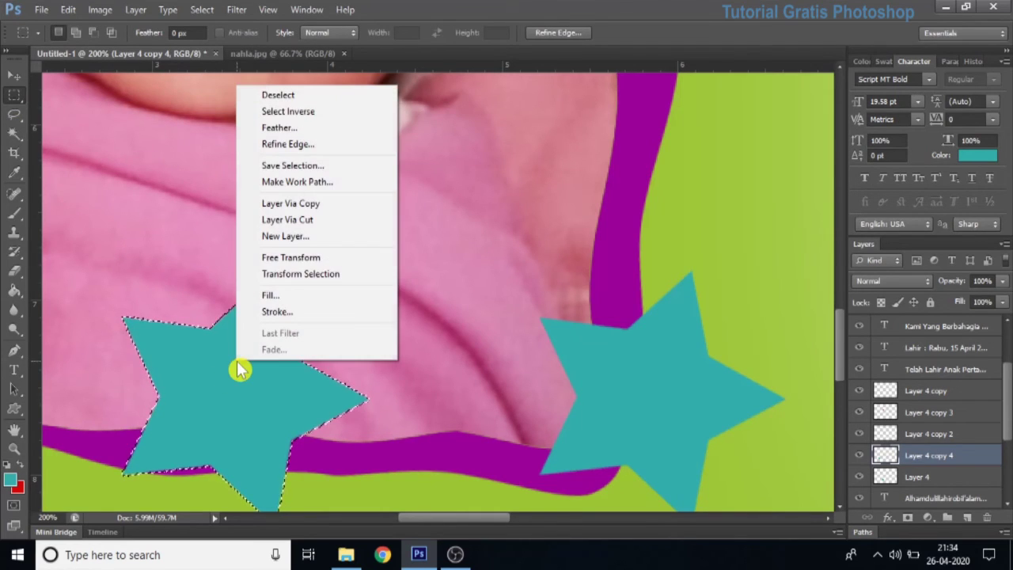
click(298, 277)
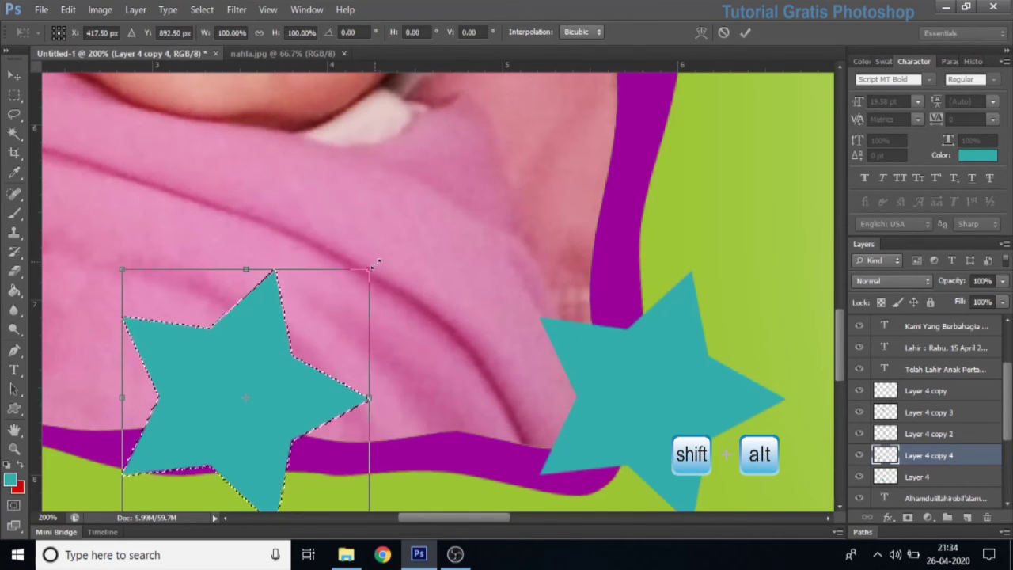
drag(373, 271, 345, 295)
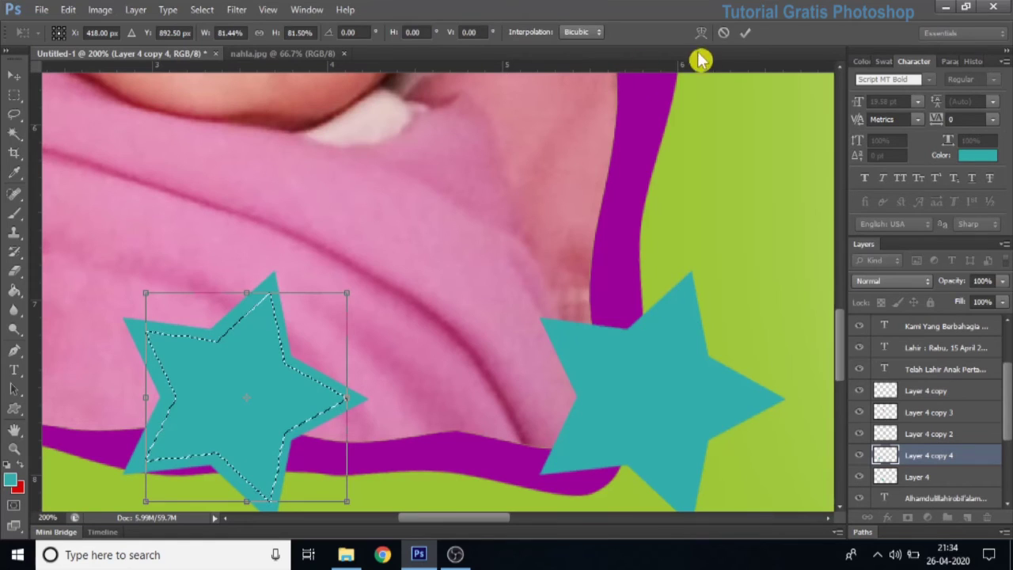
click(746, 34)
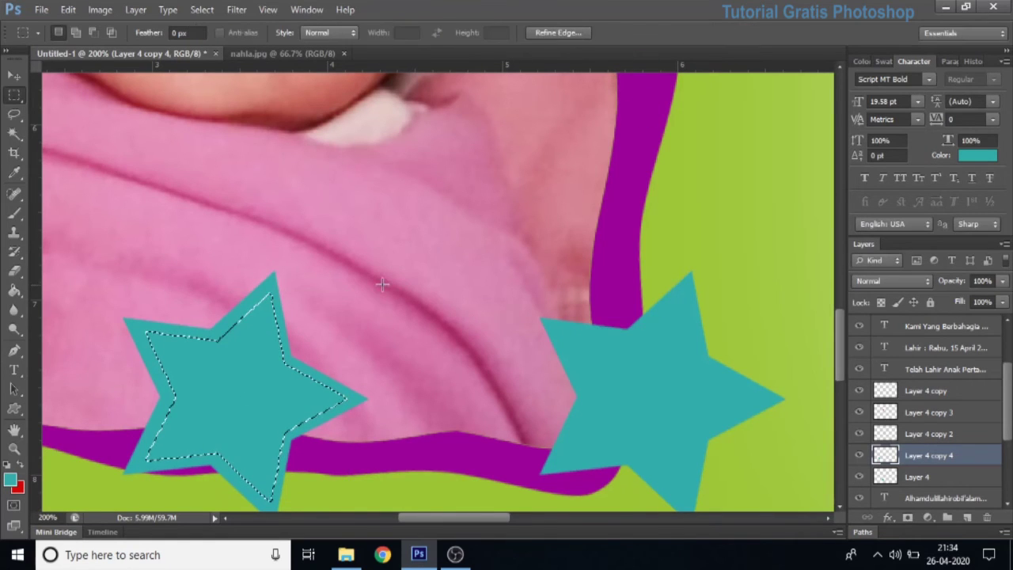
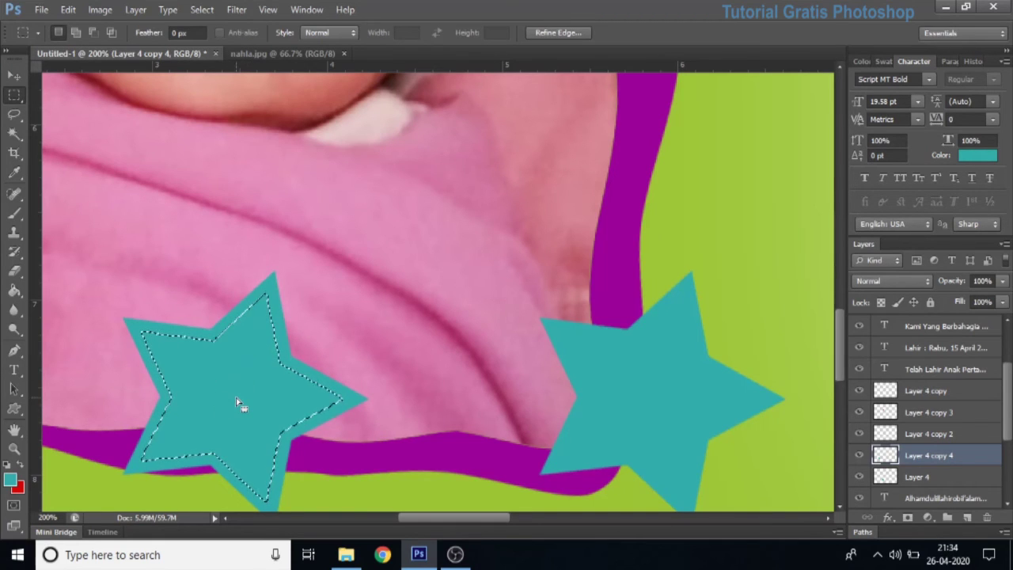
Step: Clear the teal star's filled centre to leave a hollow outline, then fit the card on screen
key(Delete)
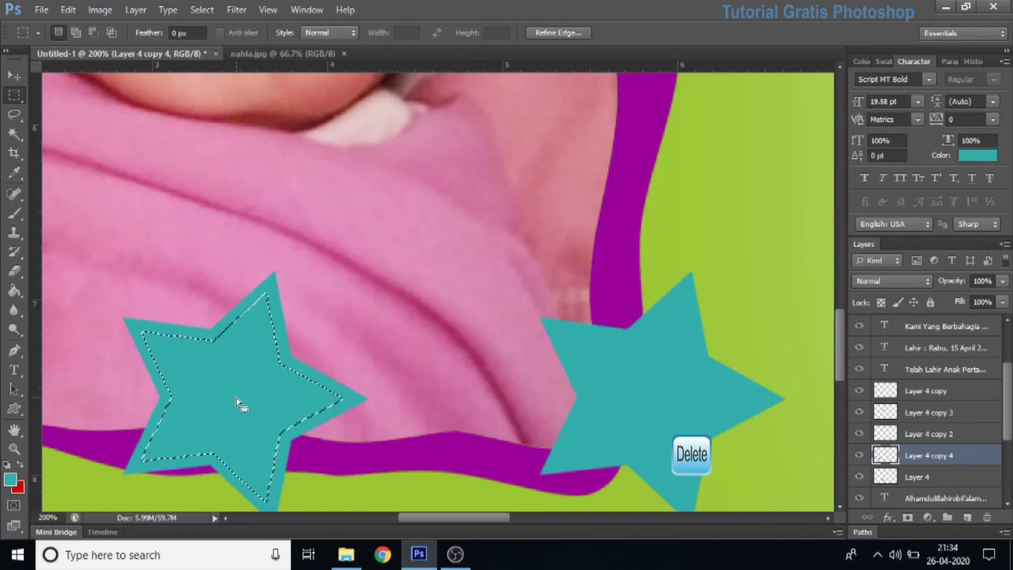
key(Delete)
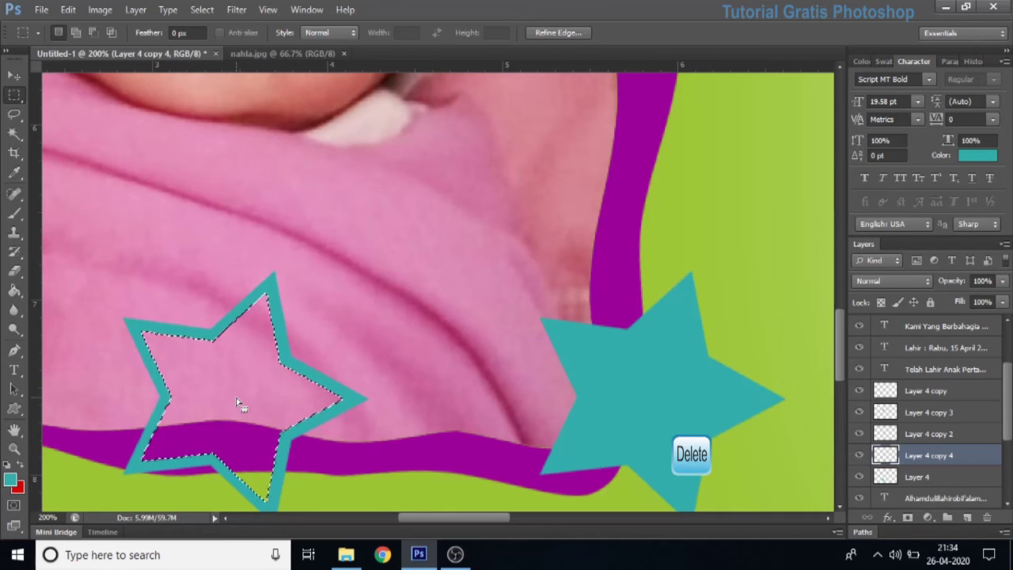
key(ctrl+d)
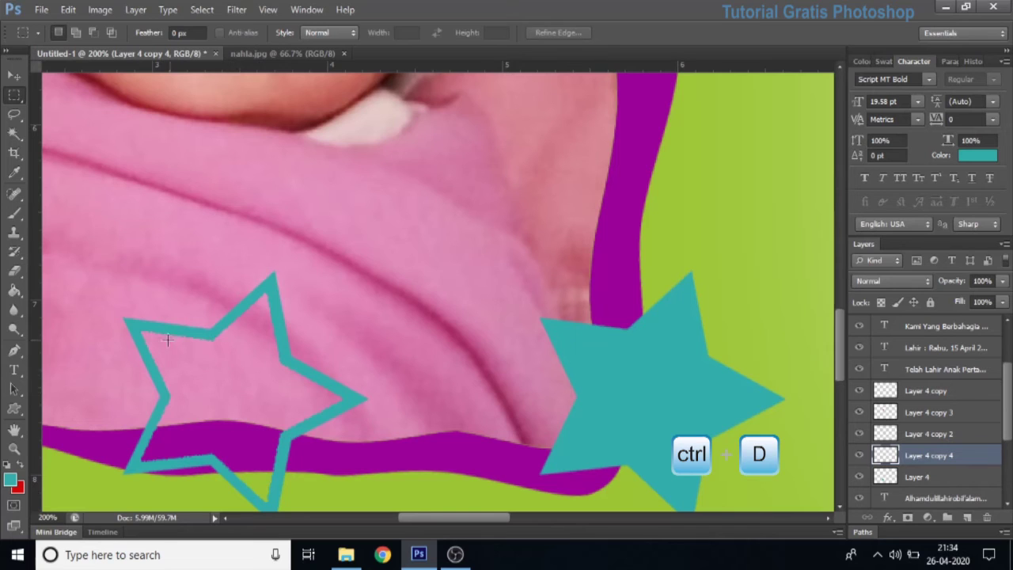
click(15, 448)
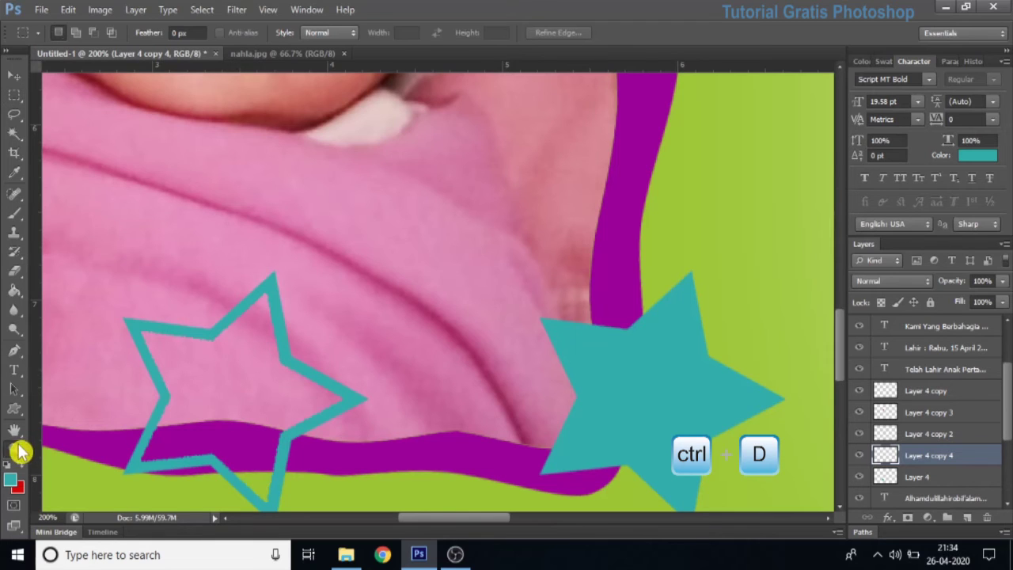
right_click(196, 361)
click(209, 369)
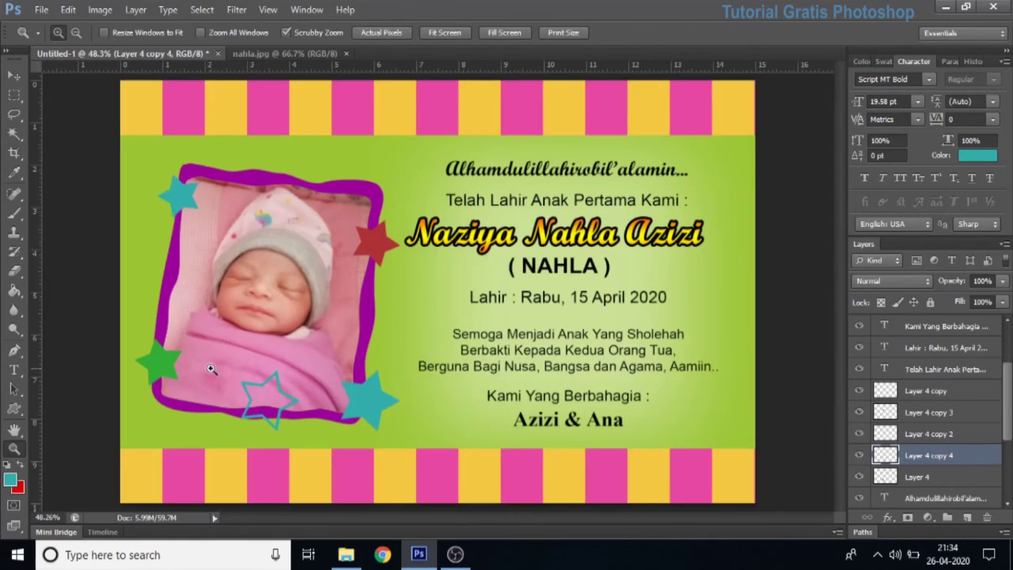
Step: Move the outline star slightly down onto the frame's bottom edge and scale it to about 61%
click(14, 75)
drag(294, 388, 293, 401)
key(ctrl+t)
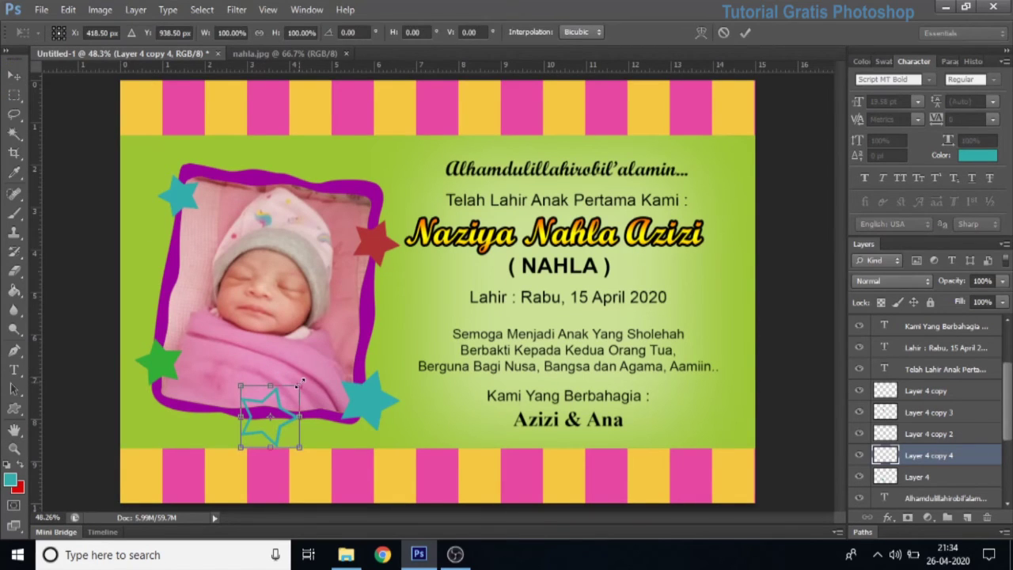
drag(299, 385, 290, 397)
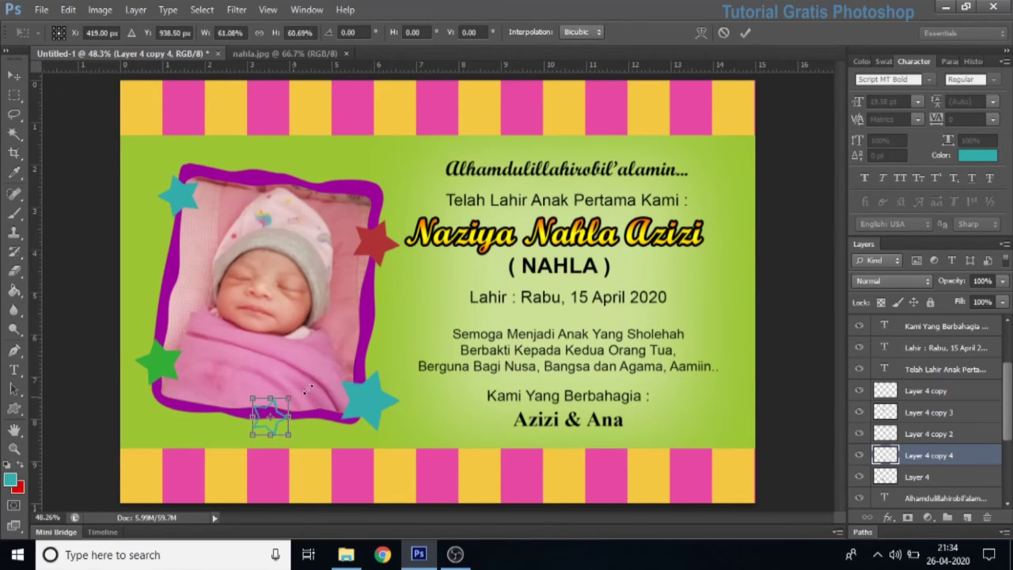
key(Return)
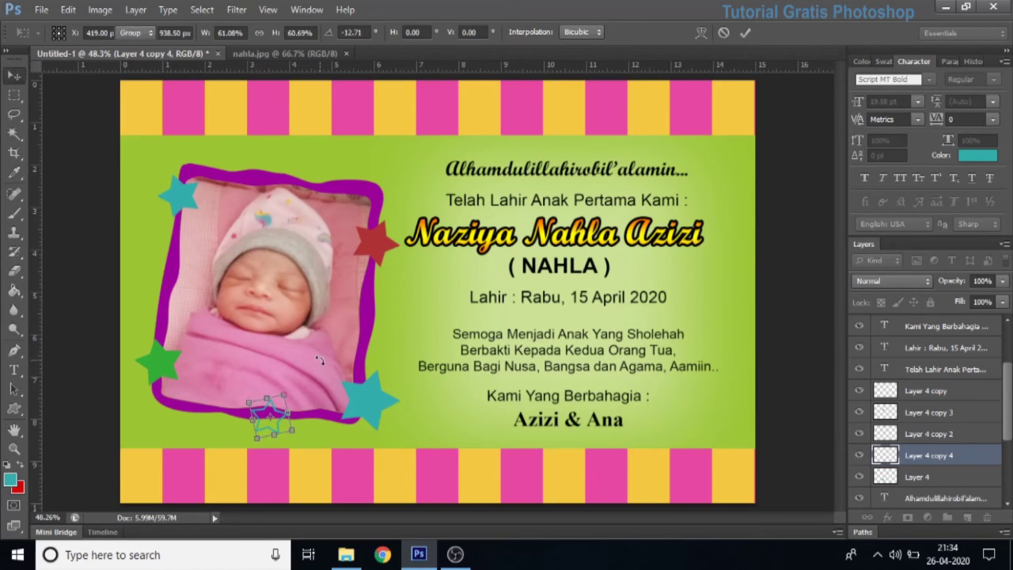
right_click(967, 469)
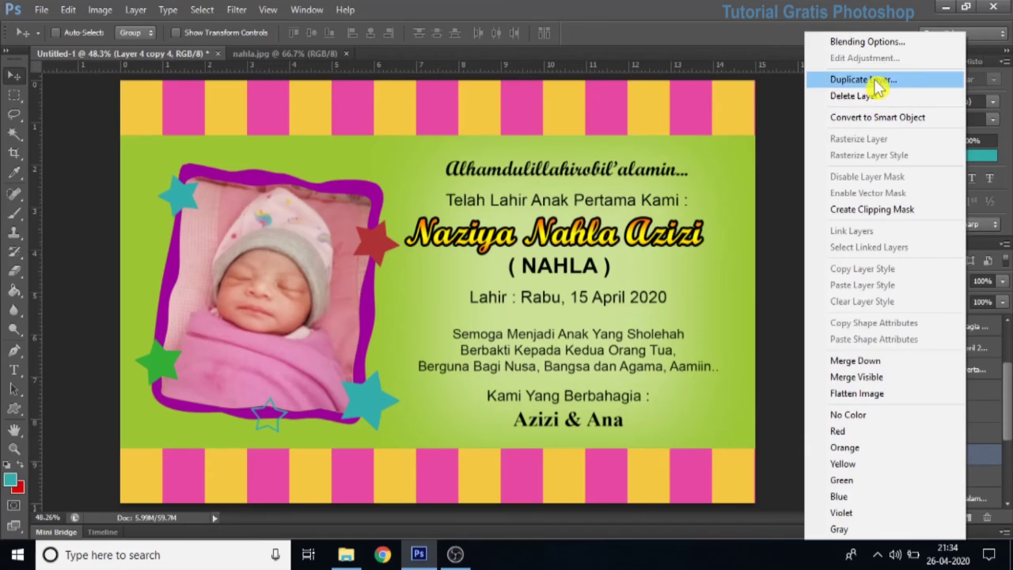
Step: Duplicate the outline star, place the copy on the frame's left edge, and shrink and tilt it
click(874, 80)
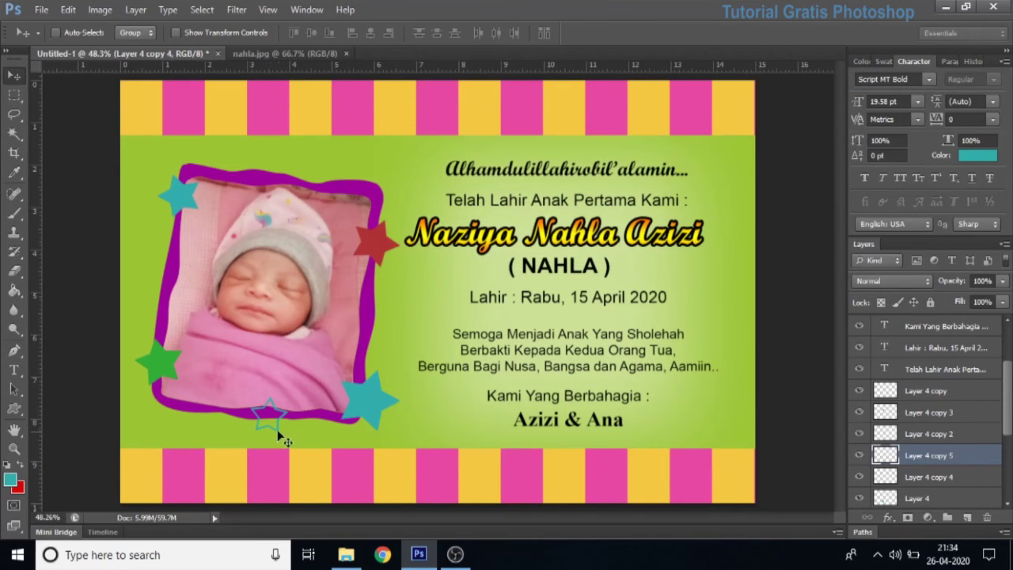
drag(284, 429, 166, 275)
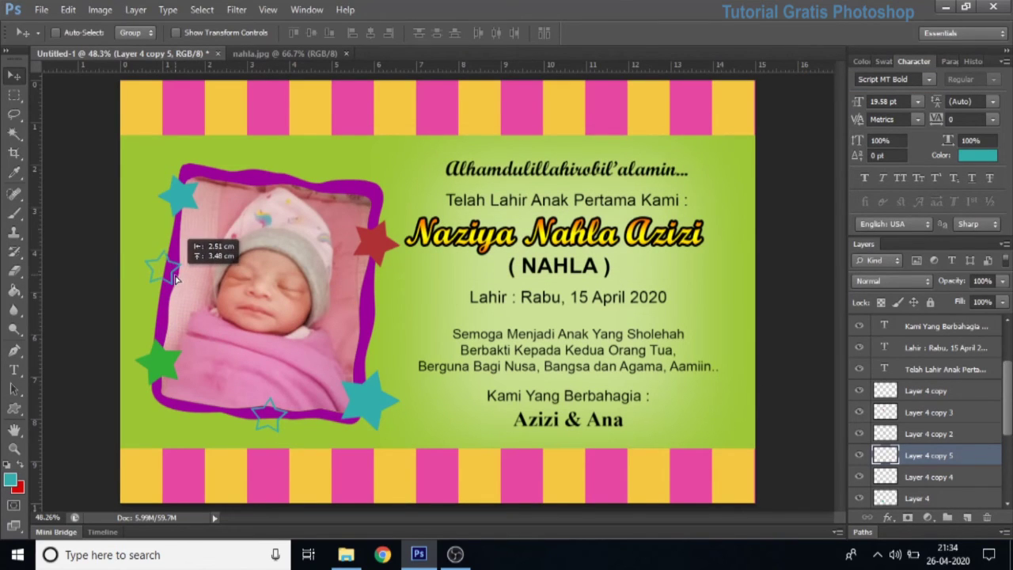
drag(167, 274, 181, 276)
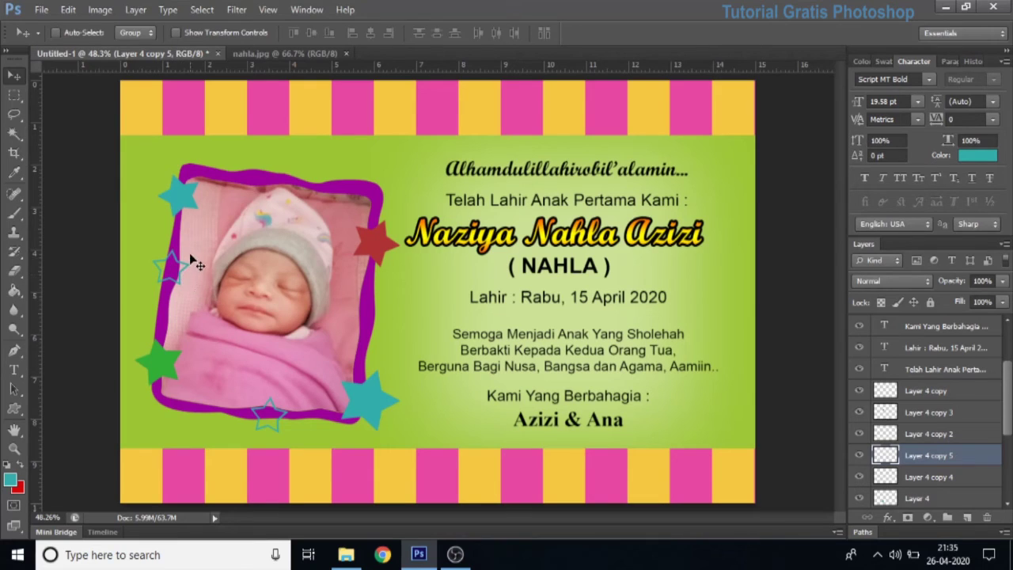
key(ctrl+t)
mouse_move(192, 247)
mouse_down()
mouse_move(184, 255)
mouse_move(202, 217)
mouse_up()
key(Return)
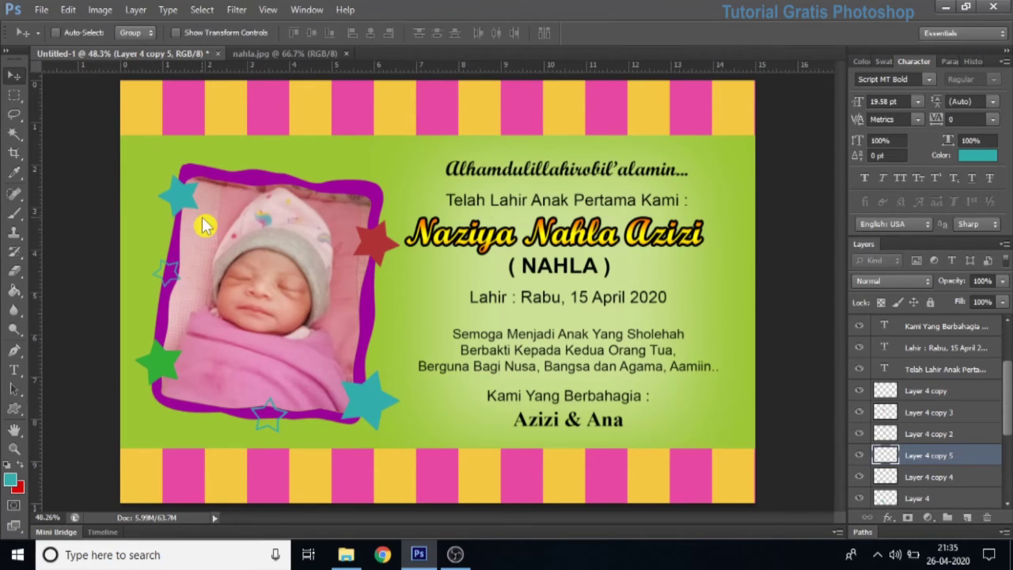
Step: Shift the star copy's hue by -83, then select the Layer 4 copy 4 star layer
key(ctrl+u)
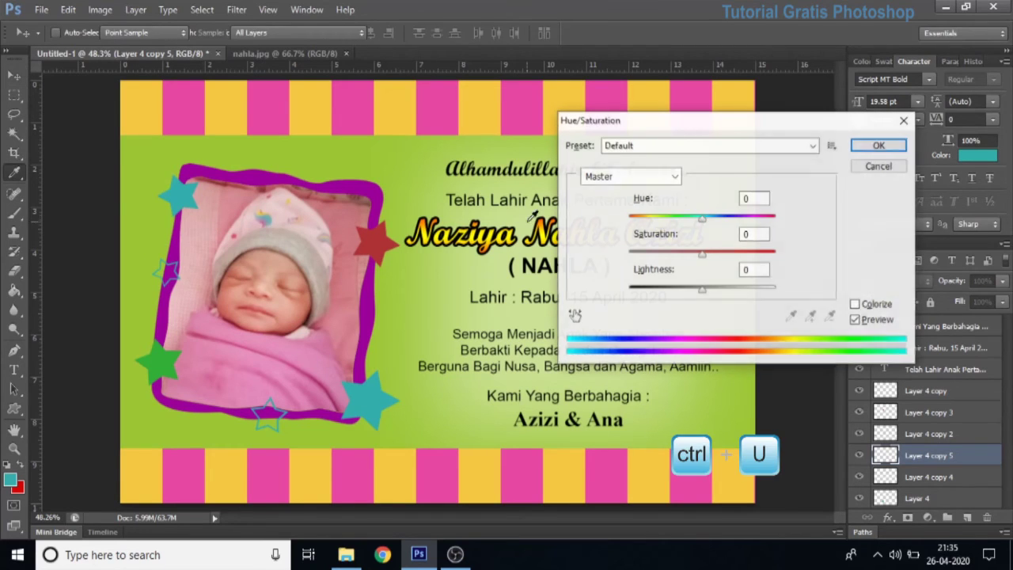
mouse_move(729, 222)
mouse_down()
mouse_move(758, 225)
mouse_move(656, 222)
mouse_up()
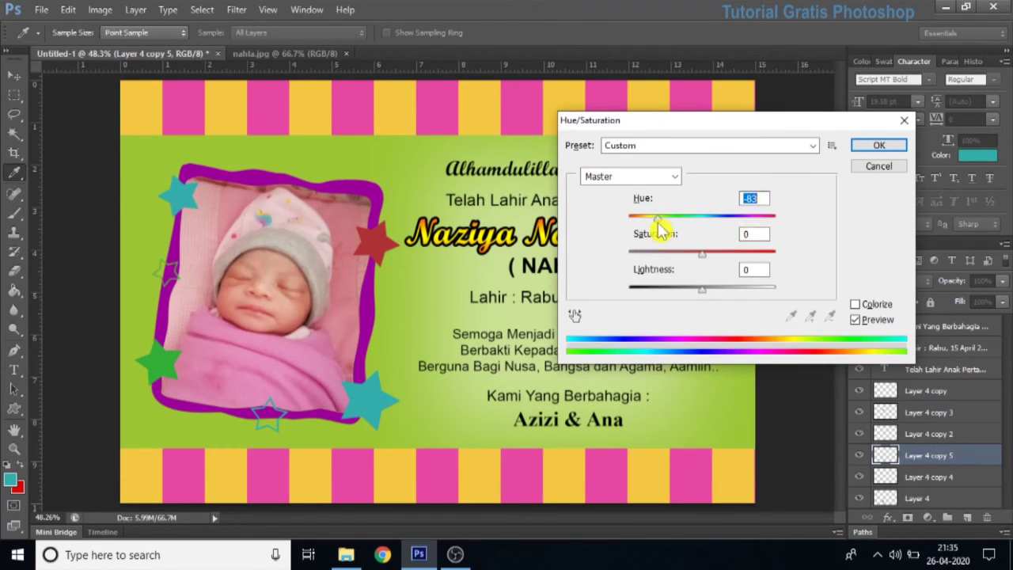
click(893, 149)
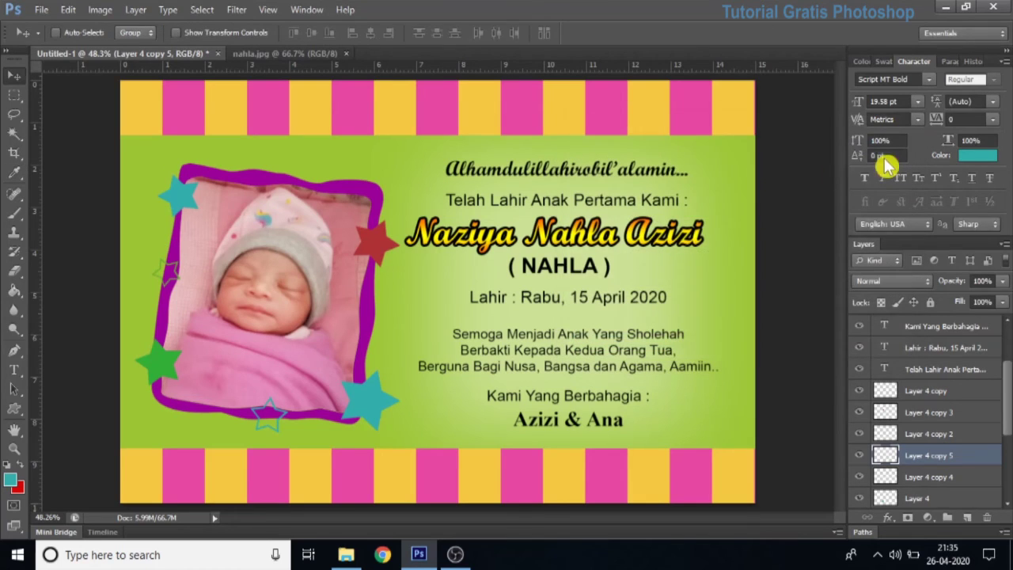
right_click(288, 421)
click(305, 422)
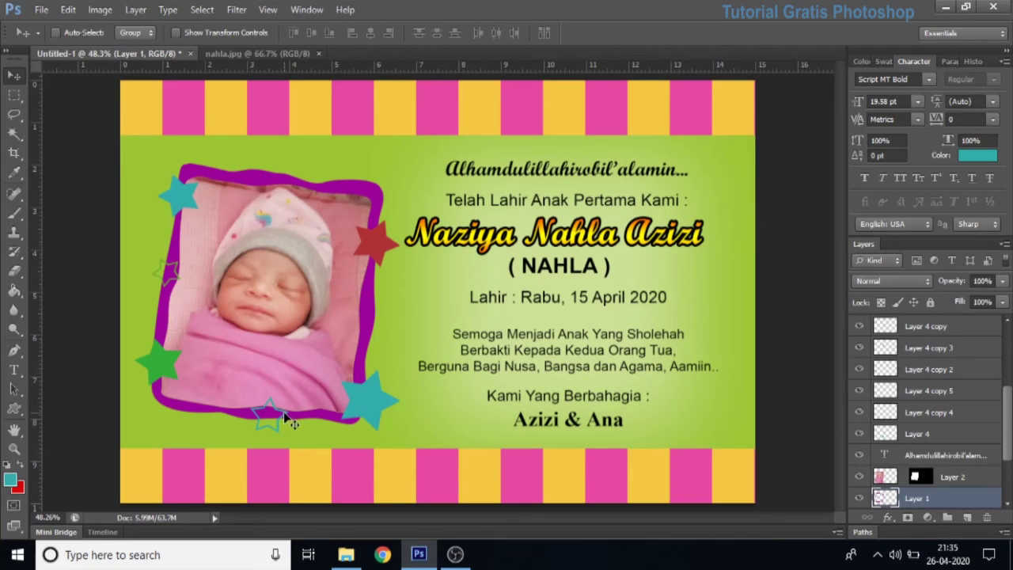
right_click(288, 421)
Step: Duplicate Layer 4 copy 4 as Layer 4 copy 6, move it to the frame's top edge, and rotate it about 30°
click(312, 421)
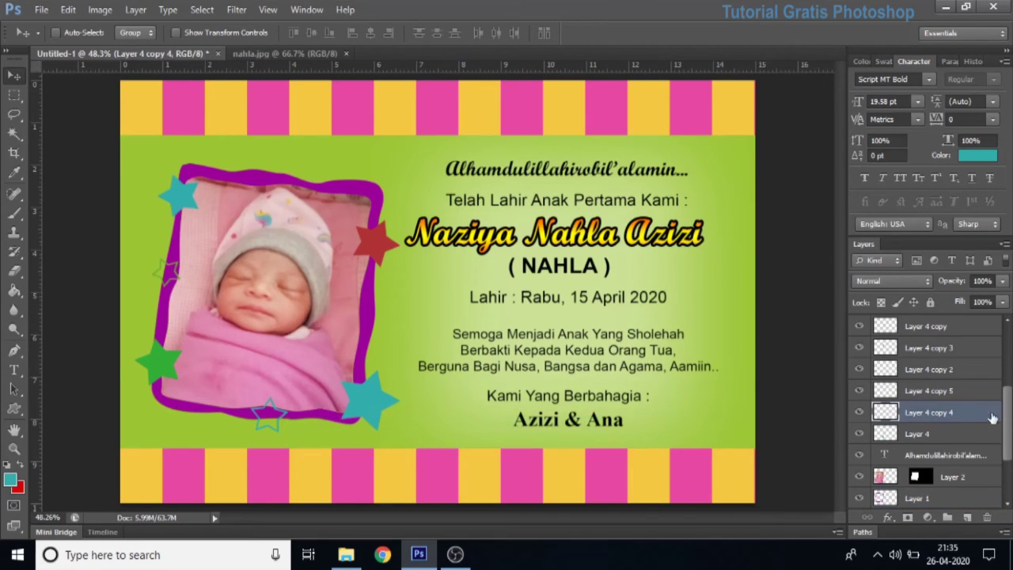
right_click(950, 415)
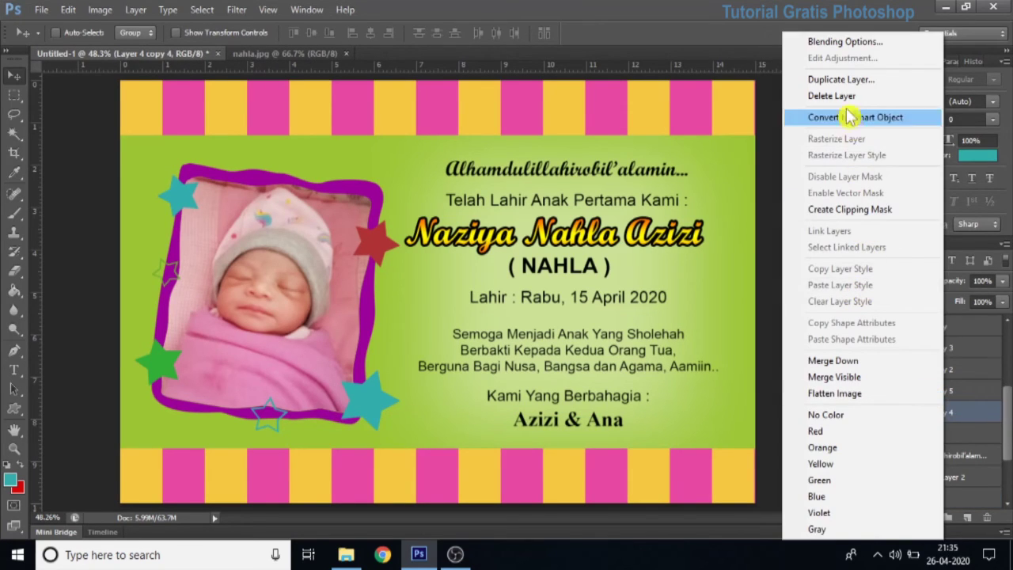
click(841, 79)
click(643, 167)
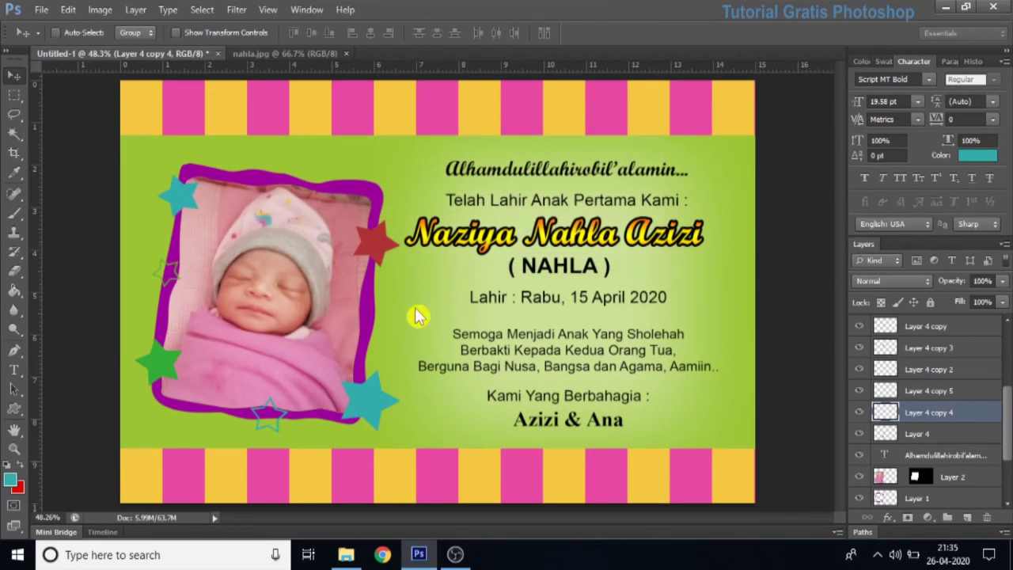
drag(271, 425, 307, 184)
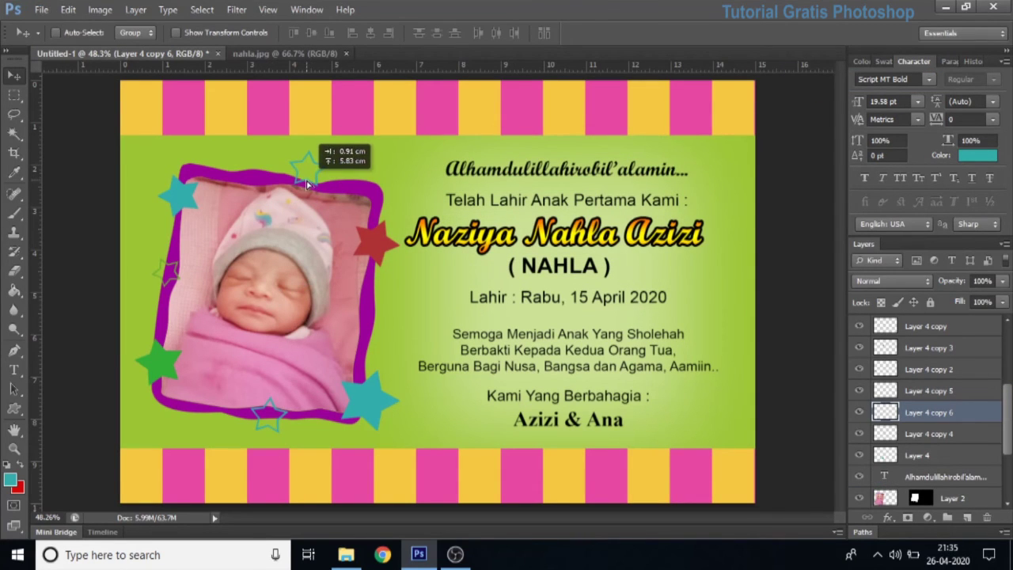
key(ctrl+t)
drag(430, 163, 400, 196)
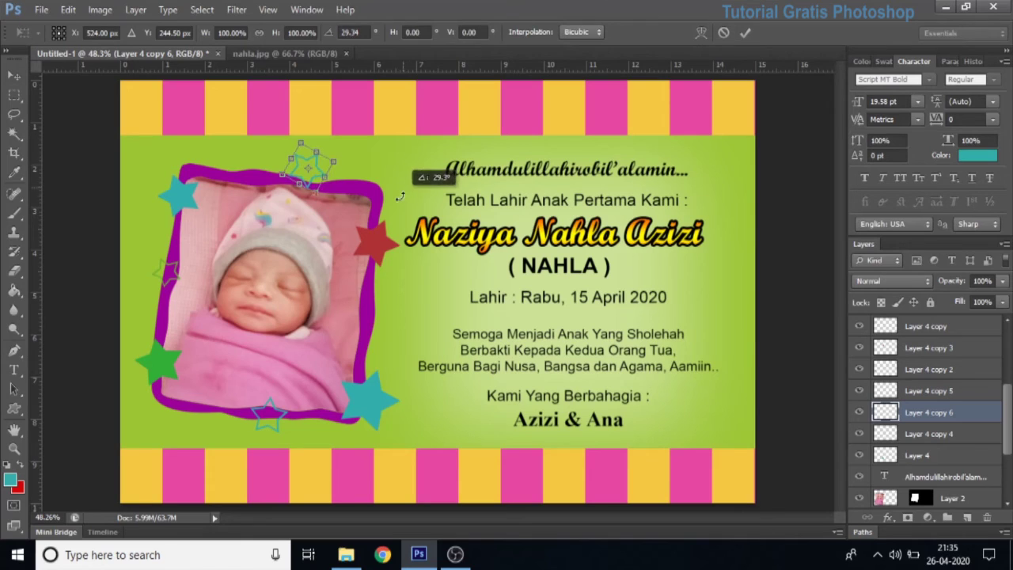
key(Return)
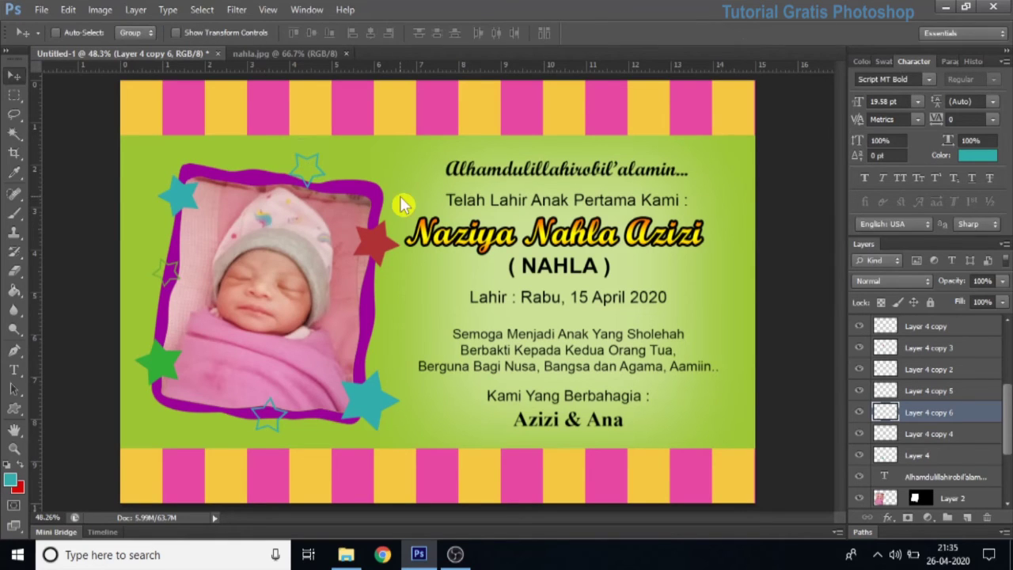
Step: Shift the top star's hue by +86 to make it purple
key(ctrl+u)
drag(702, 215, 749, 227)
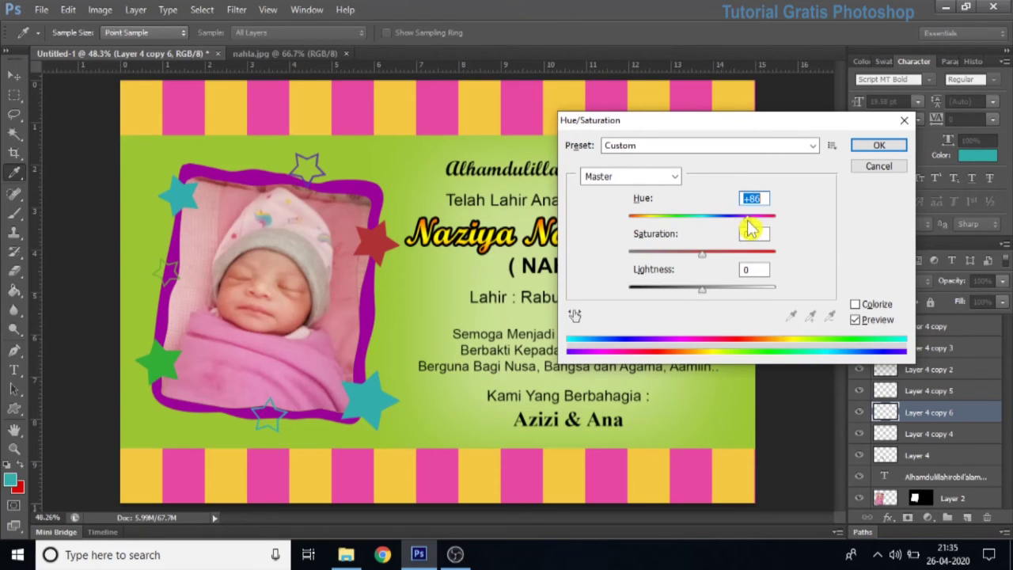
click(879, 146)
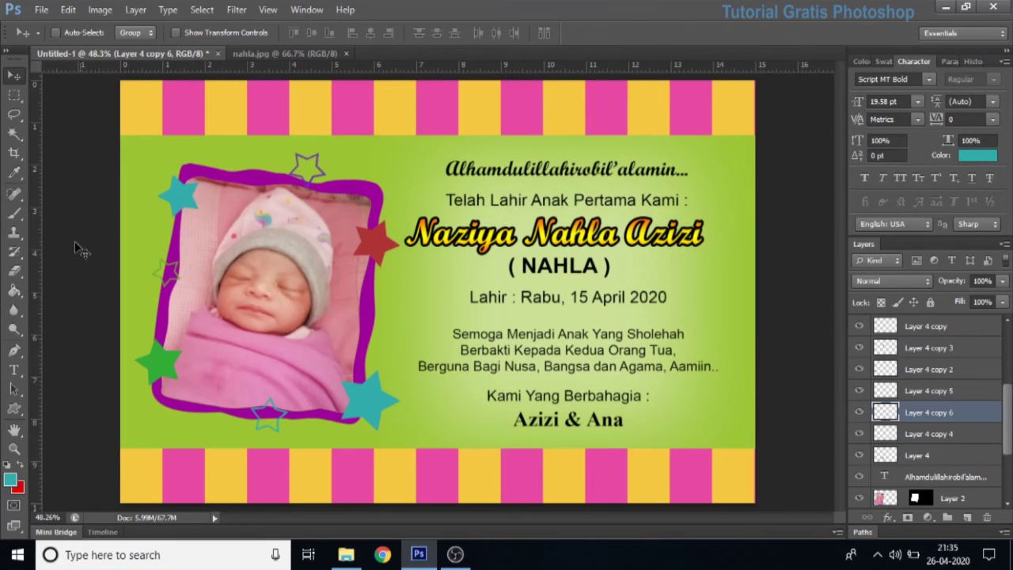
Step: Draw a curved swoosh path with the Pen tool beside the baby photo
click(16, 350)
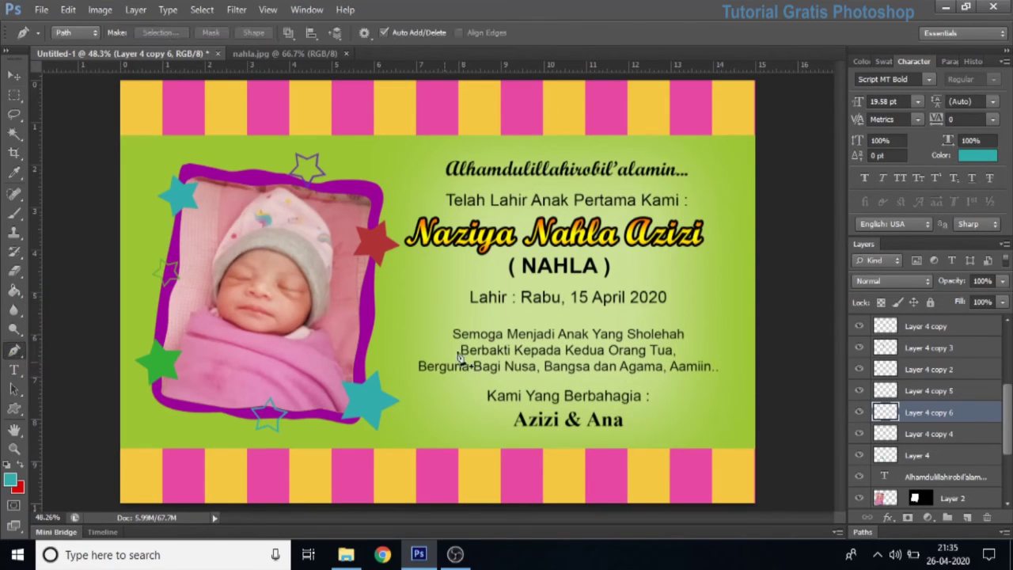
click(391, 283)
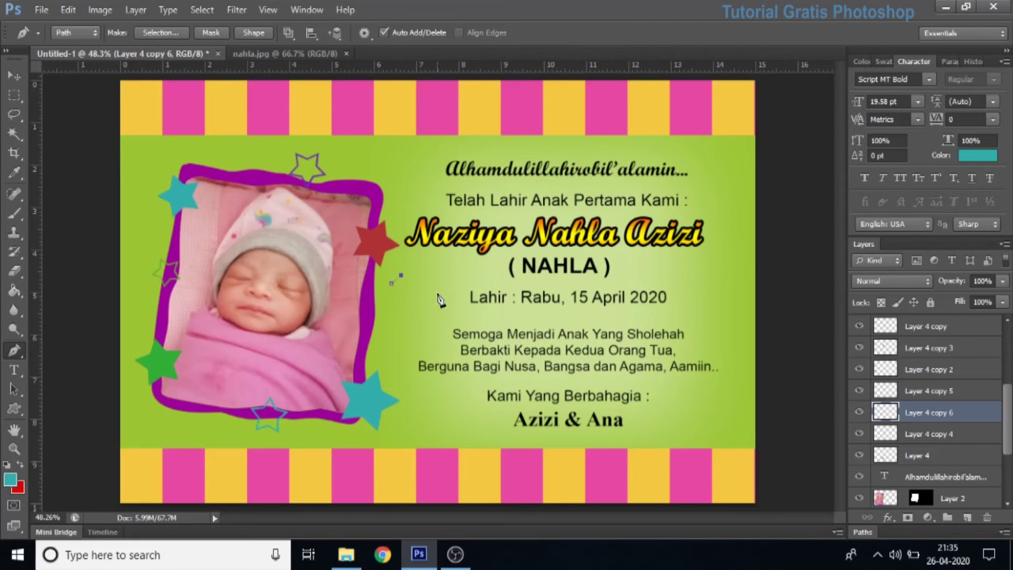
drag(456, 304, 474, 336)
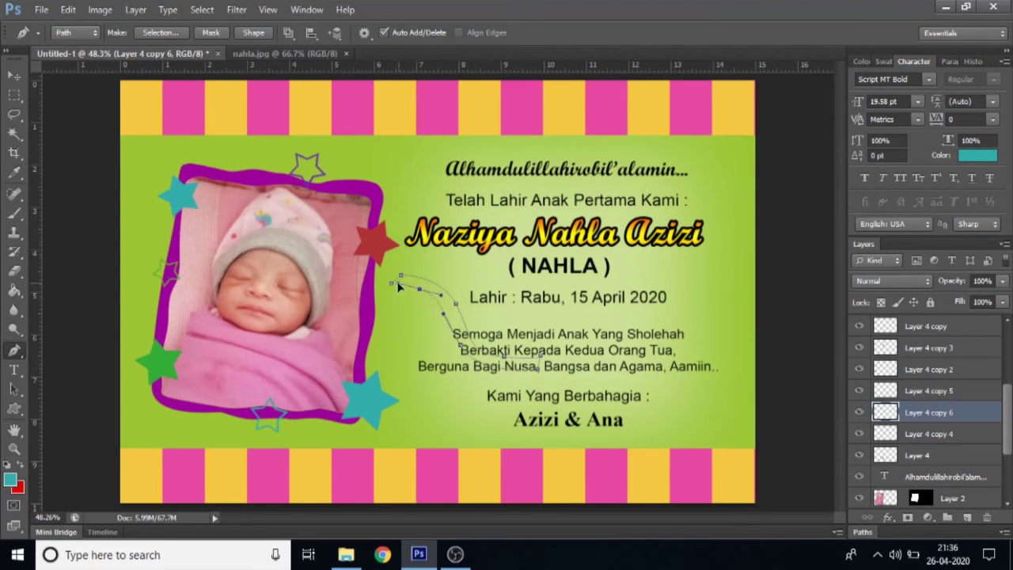
Step: Convert the swoosh path into a selection and add a new empty Layer 5 for it
right_click(434, 298)
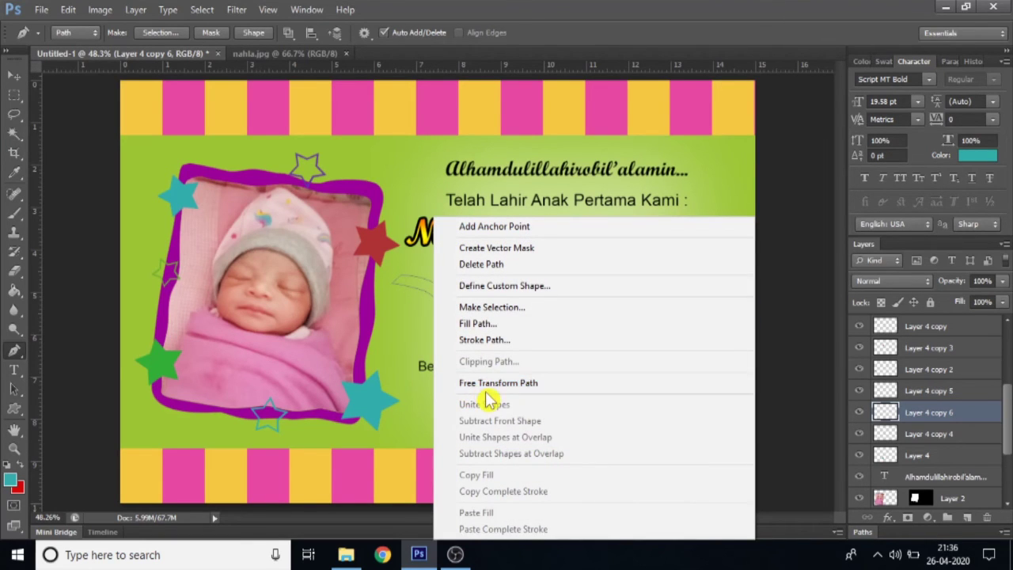
click(507, 307)
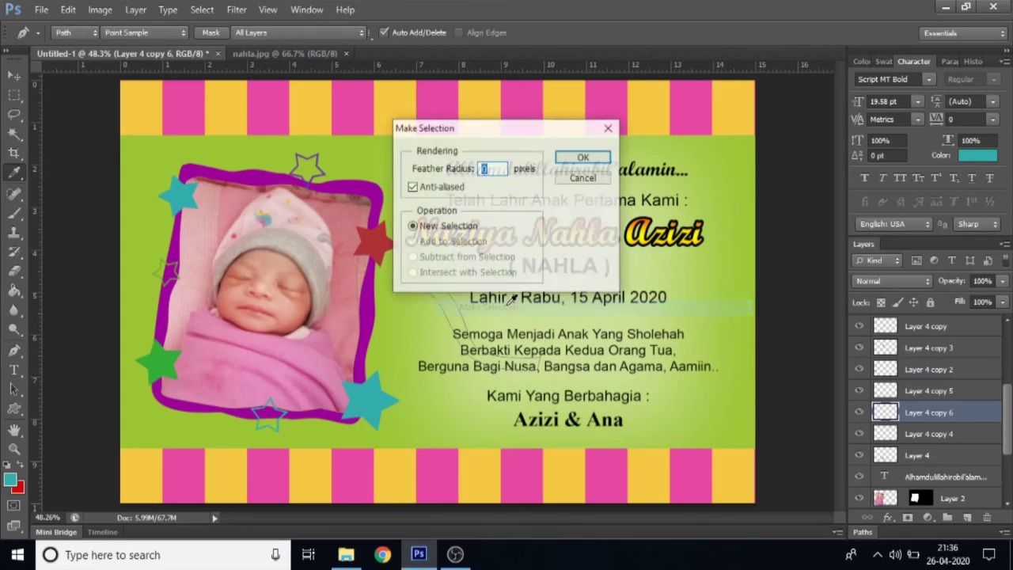
click(586, 158)
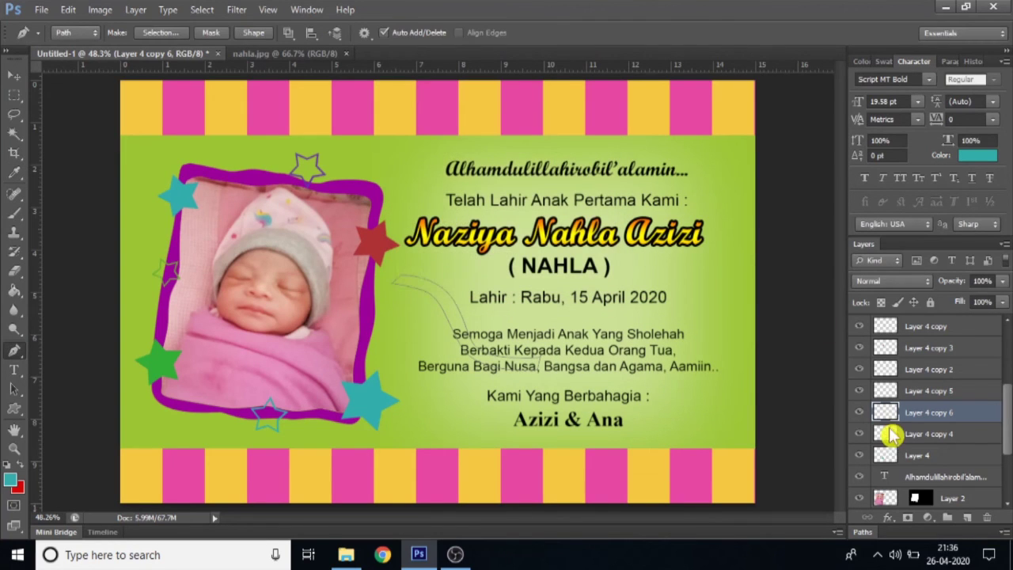
click(968, 517)
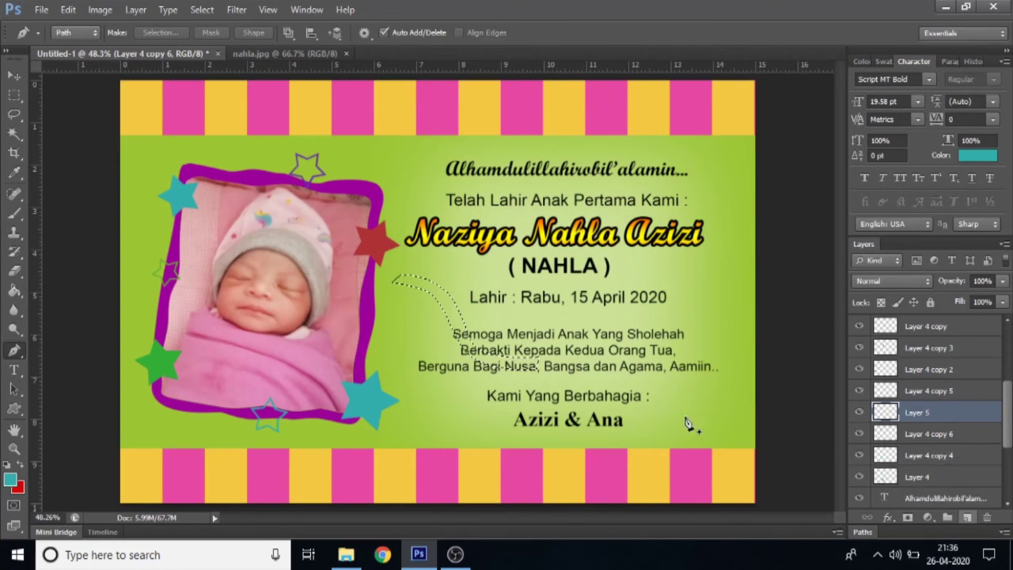
click(10, 480)
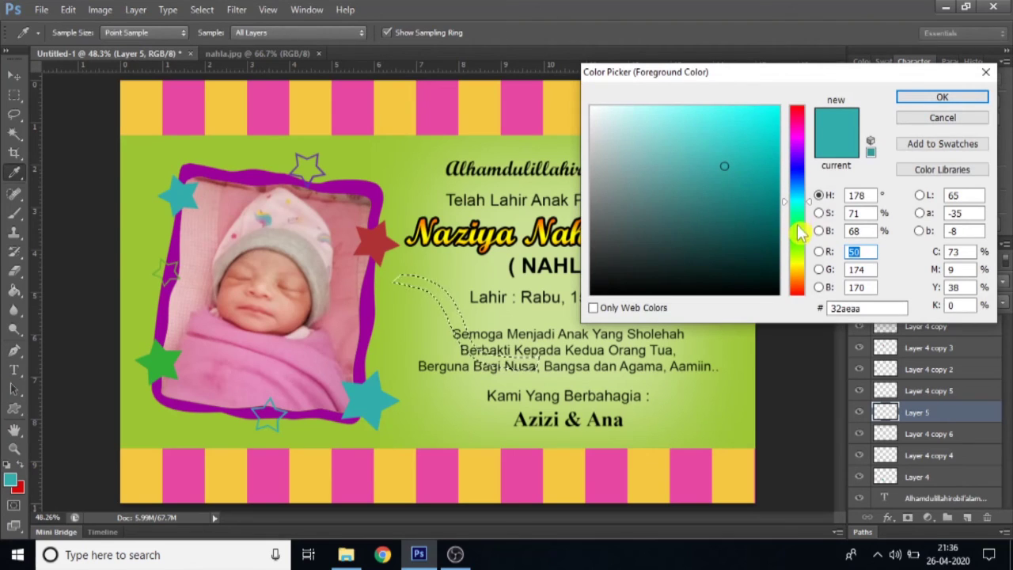
Step: Set the foreground colour to a saturated yellow and bucket-fill the swoosh selection, then deselect
drag(818, 202, 815, 273)
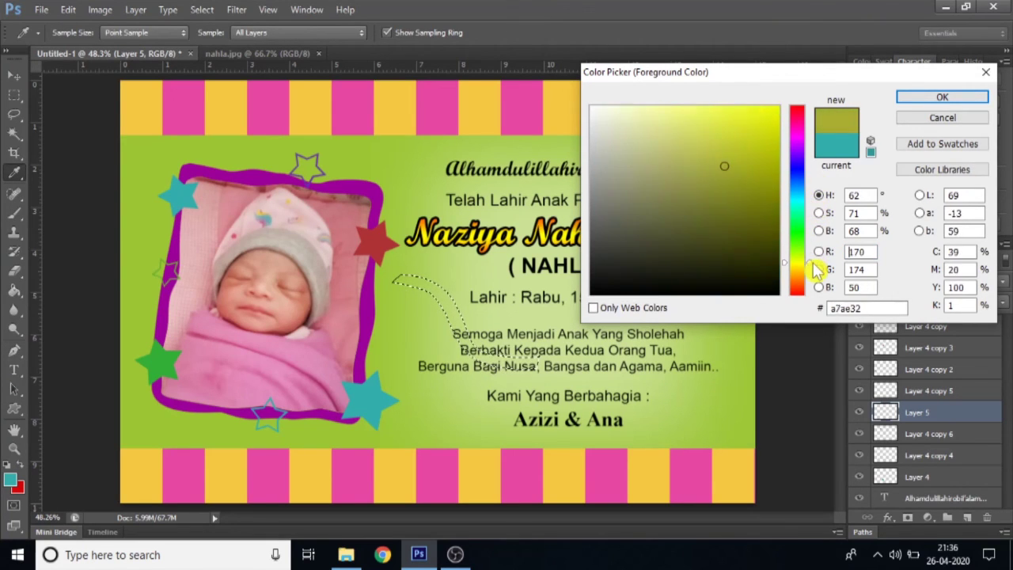
drag(672, 155, 688, 106)
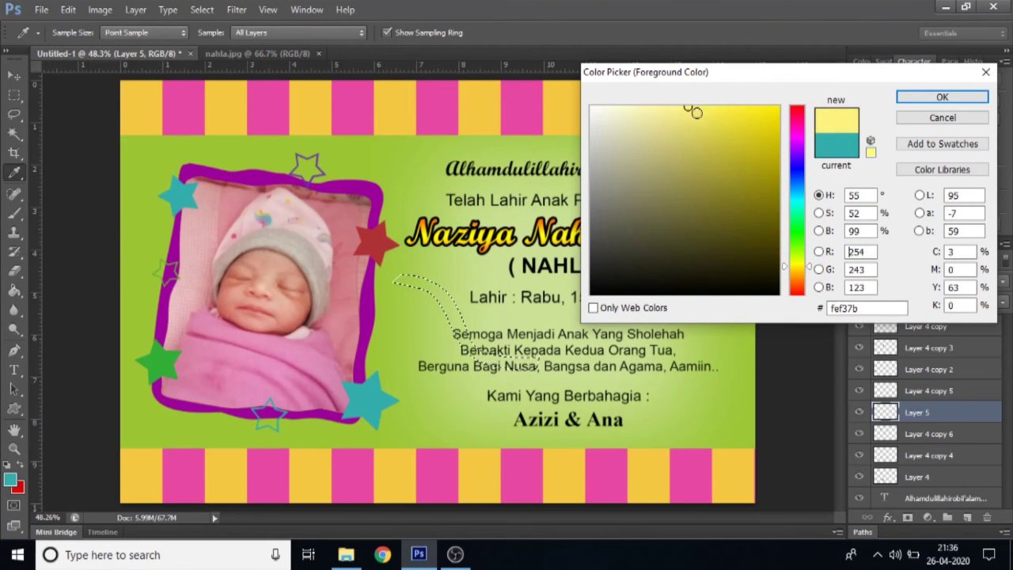
drag(818, 272, 815, 274)
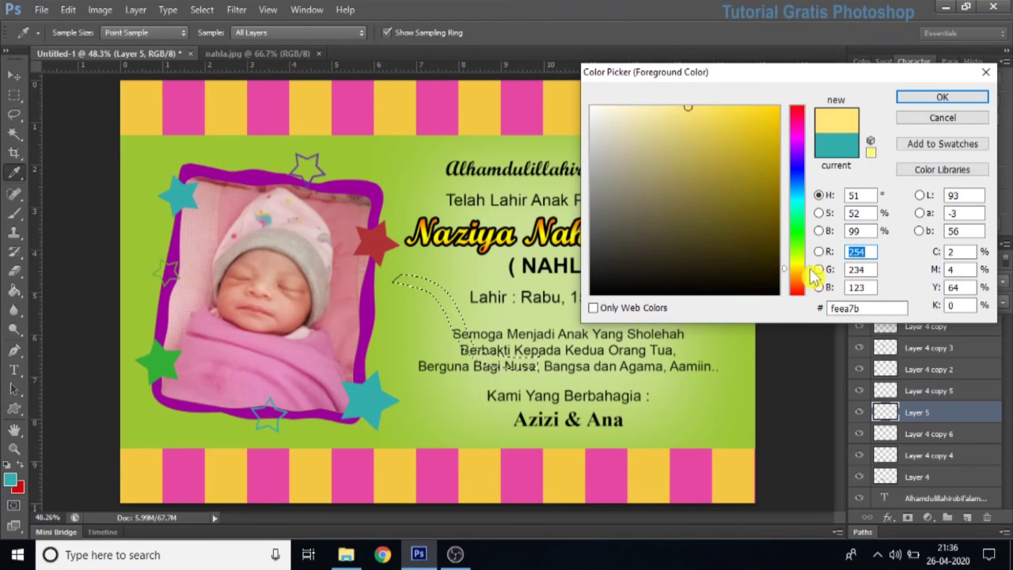
click(748, 115)
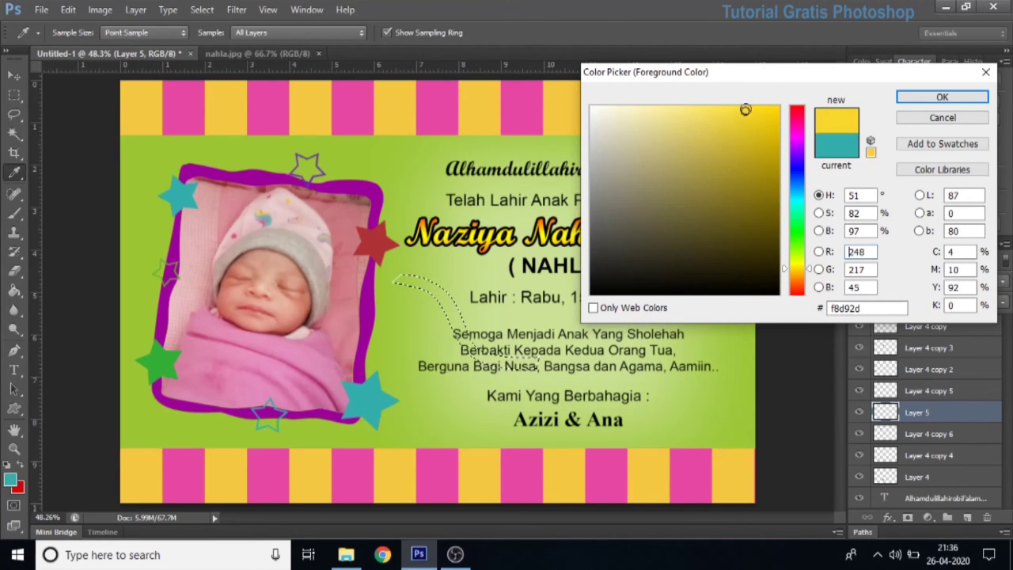
click(942, 96)
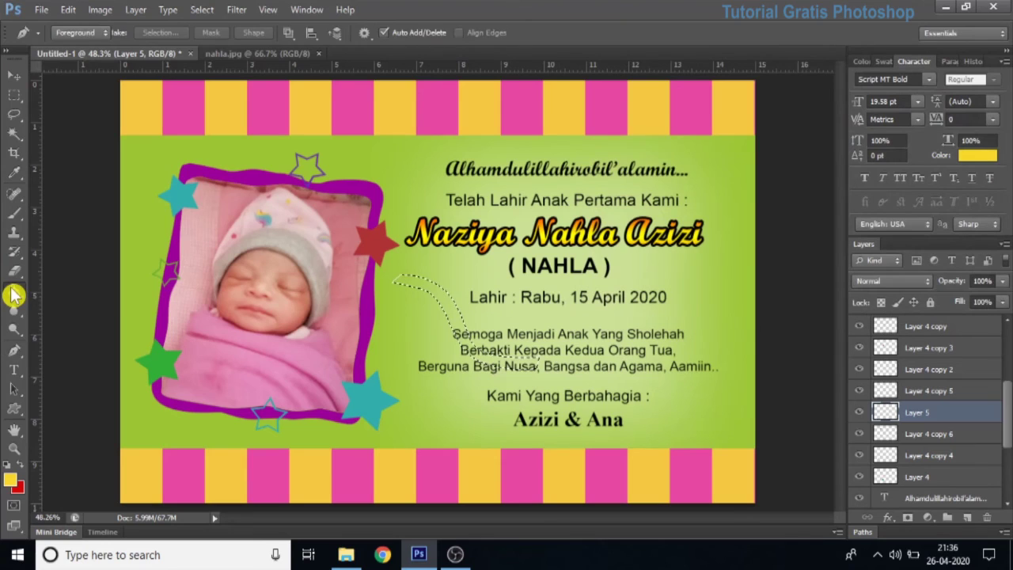
right_click(13, 294)
click(89, 304)
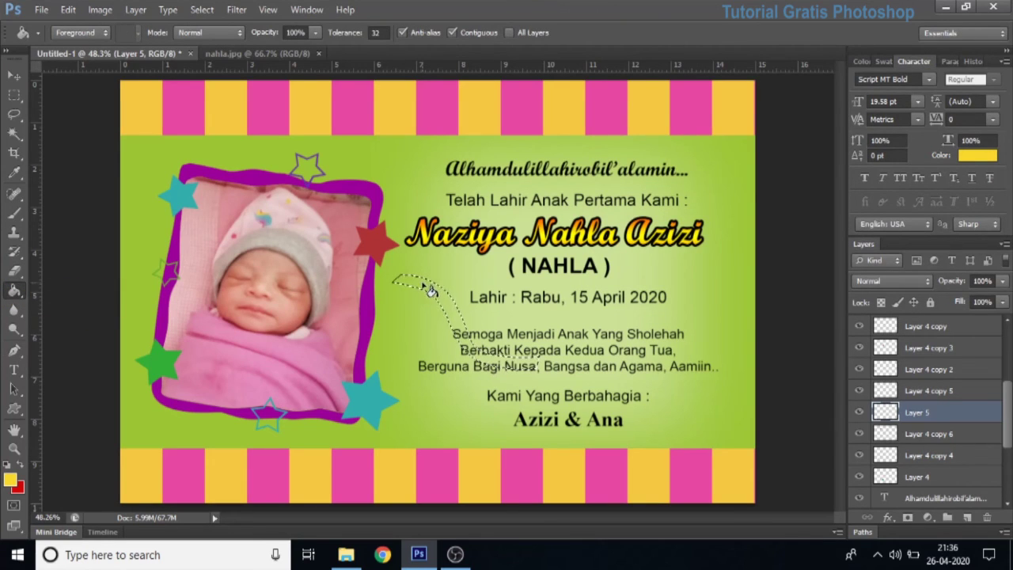
click(430, 292)
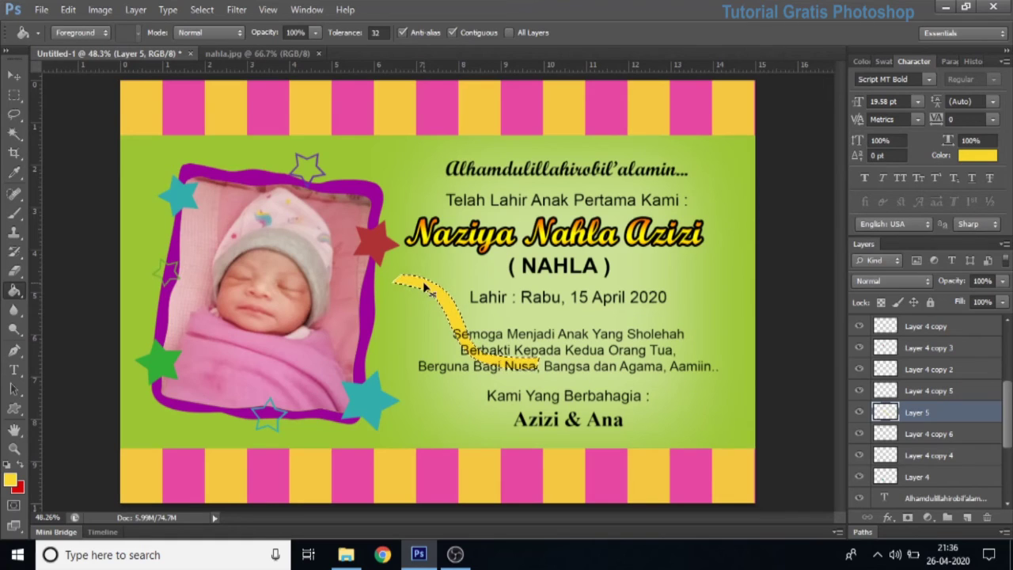
key(ctrl+d)
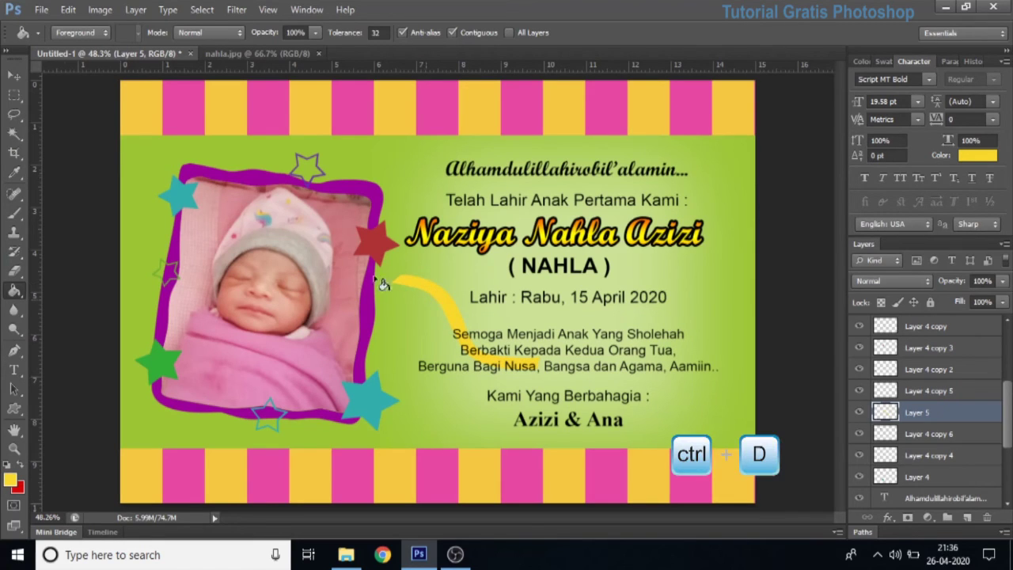
Step: Move the yellow swoosh to the frame's top-right corner and shrink it to about 44%
click(14, 76)
mouse_move(443, 305)
mouse_down()
mouse_move(354, 229)
mouse_move(356, 196)
mouse_up()
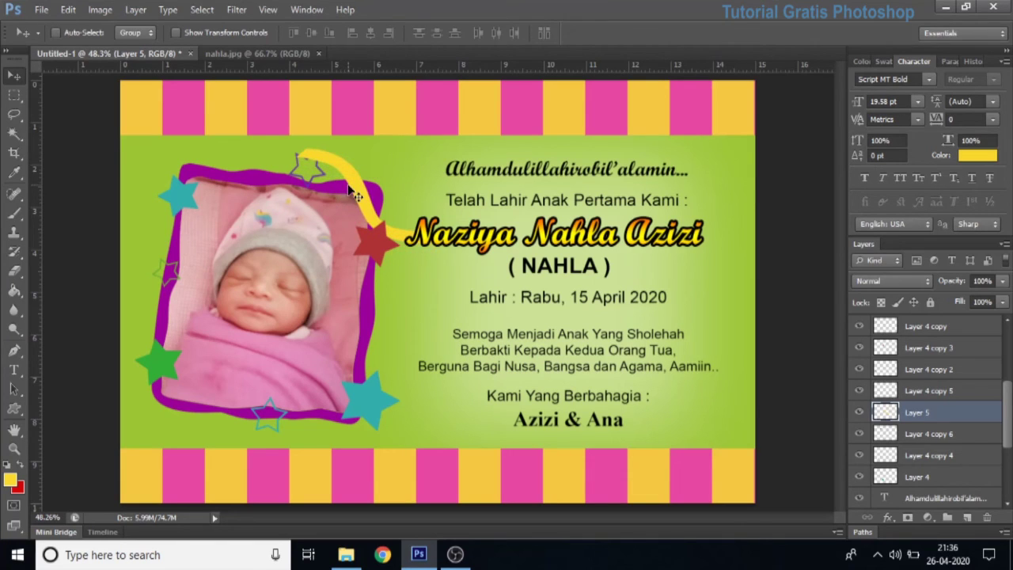
key(ctrl+t)
drag(441, 148, 408, 184)
key(Return)
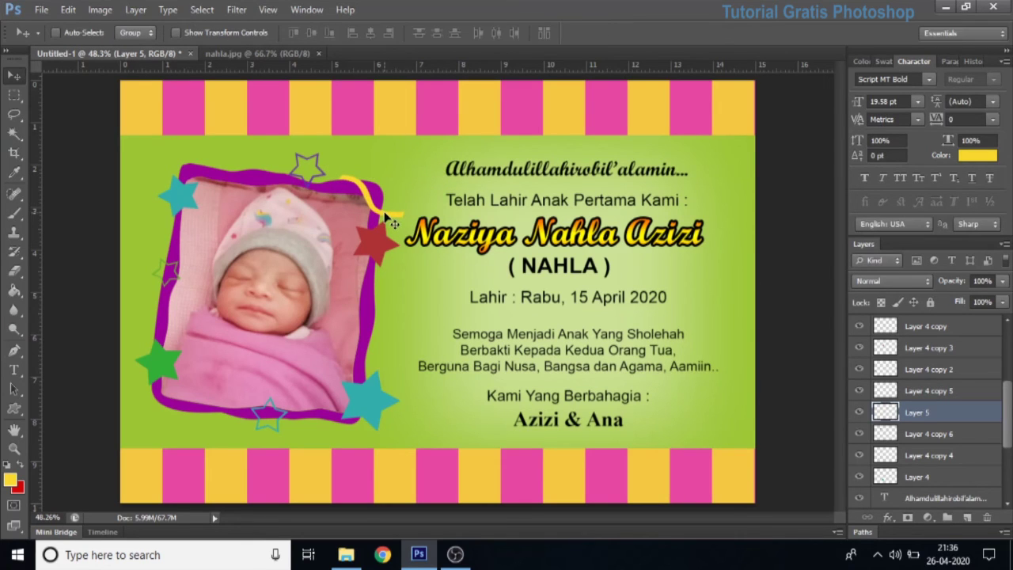
Step: Duplicate the yellow swoosh, move the copy to the frame's bottom-left, and shift its hue to red
right_click(949, 415)
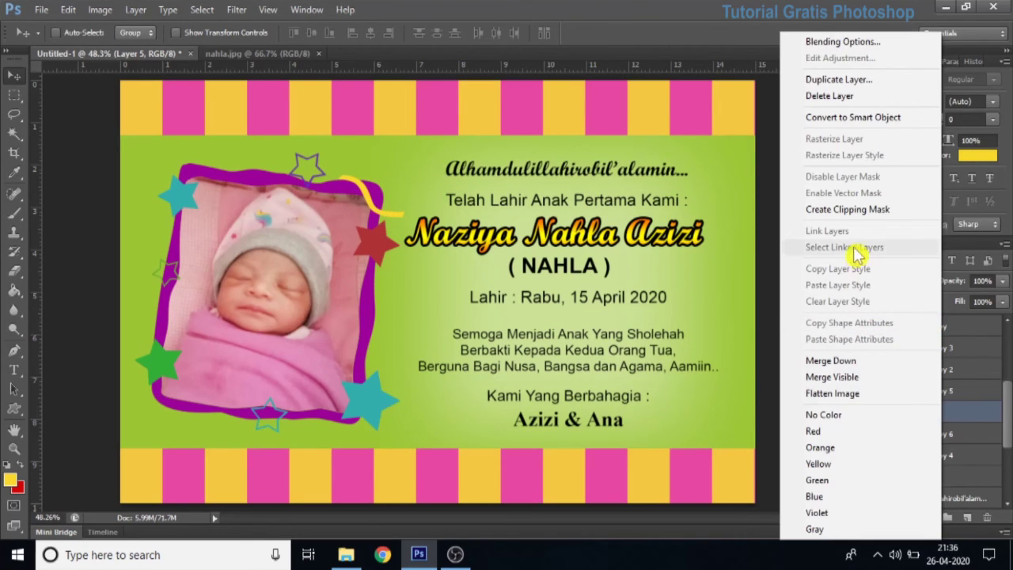
click(839, 80)
click(636, 167)
drag(395, 222, 206, 424)
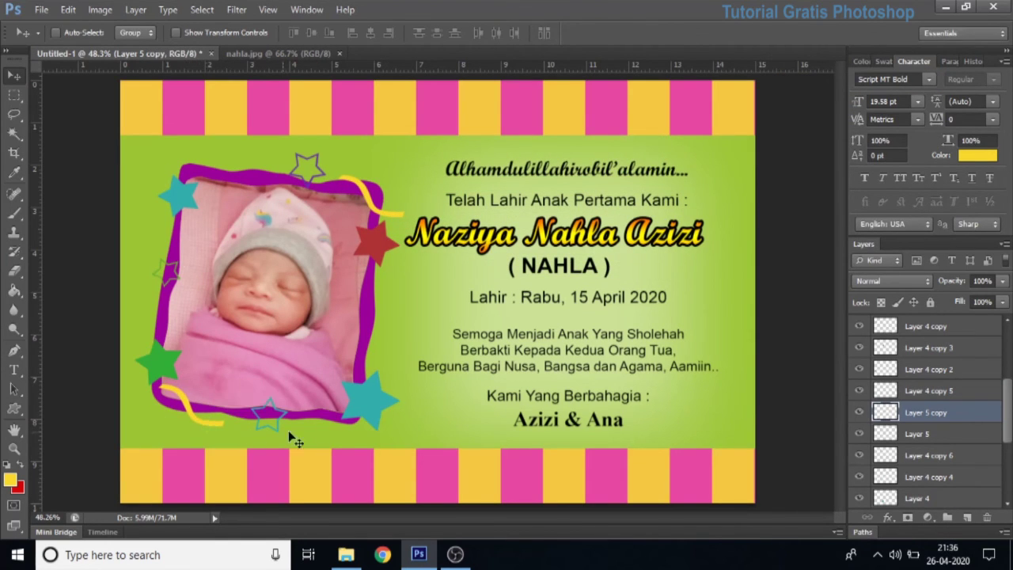
key(ctrl+u)
drag(702, 216, 668, 224)
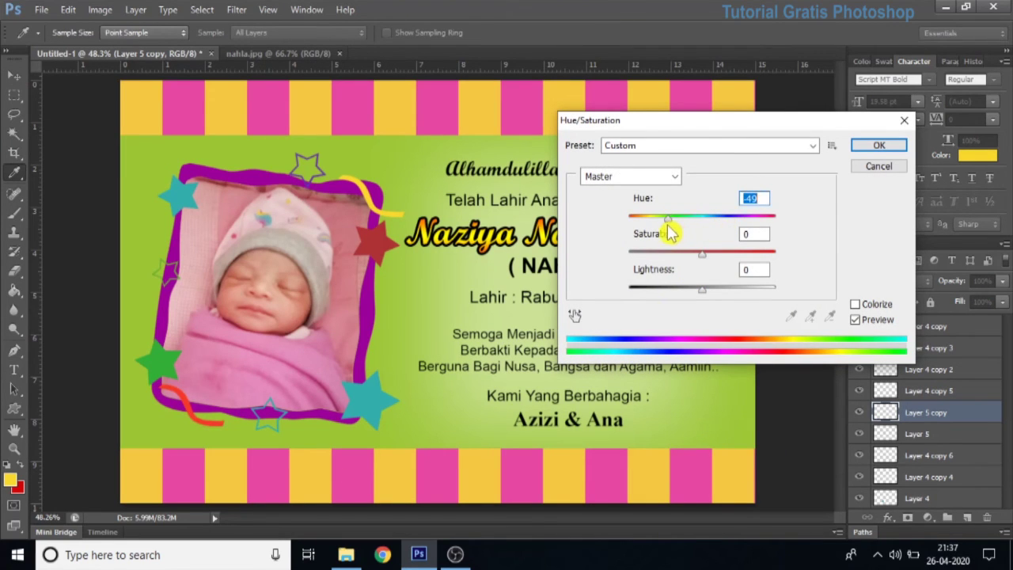
click(879, 145)
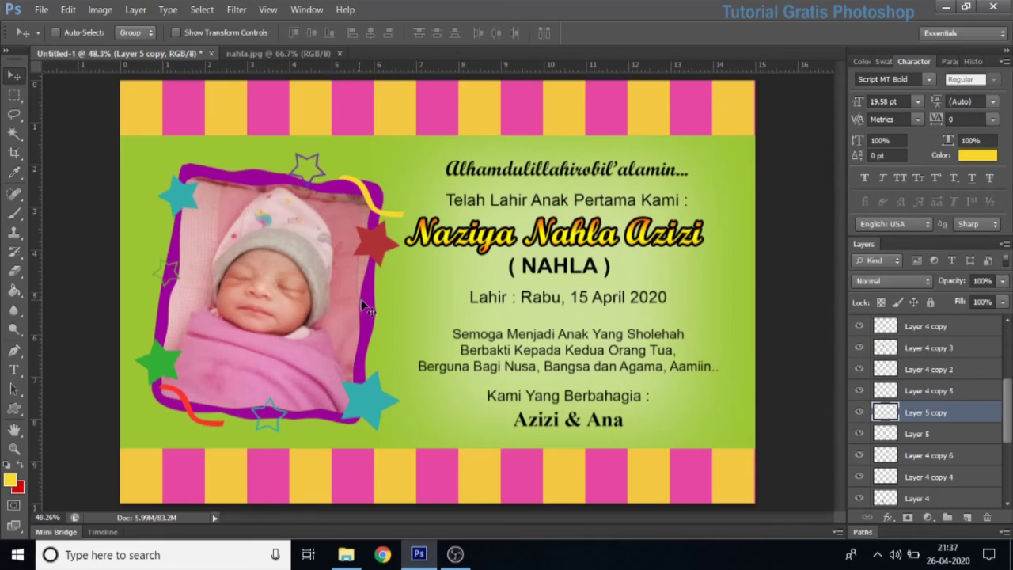
Step: Duplicate the red swoosh, rotate it about -70°, shrink it to about 62%, and place it on the frame's left edge
right_click(948, 412)
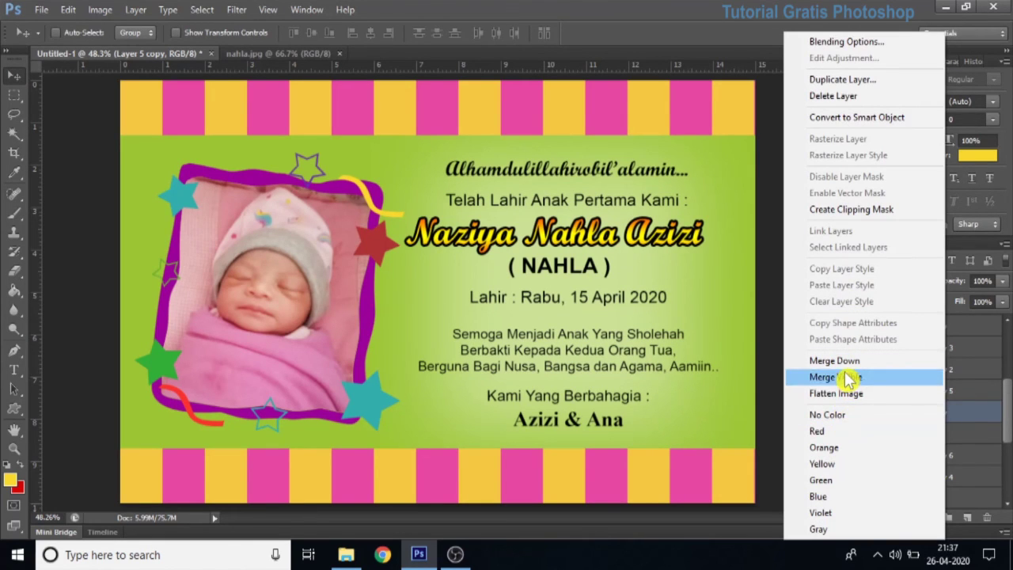
click(841, 79)
key(Return)
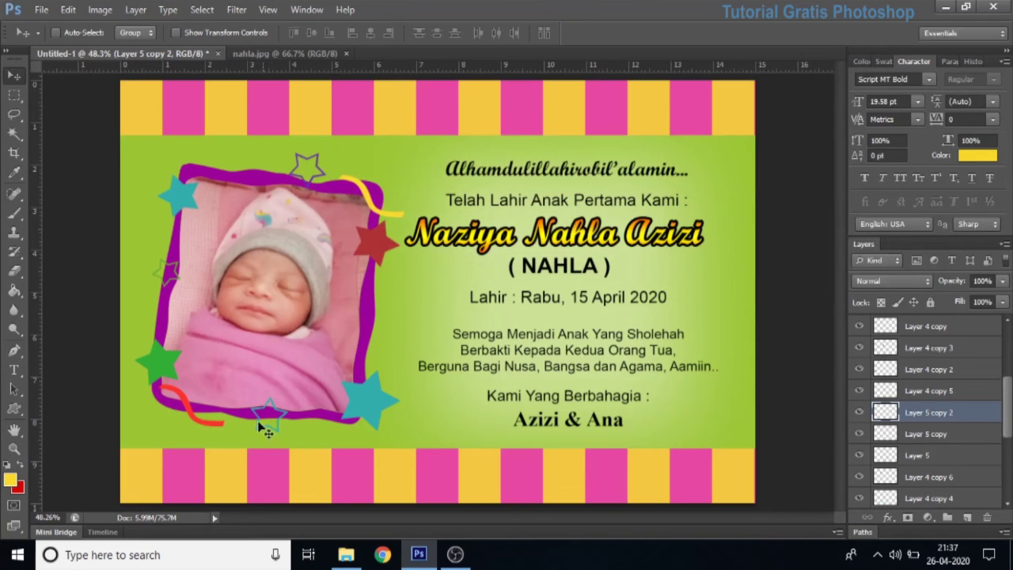
drag(234, 425, 192, 241)
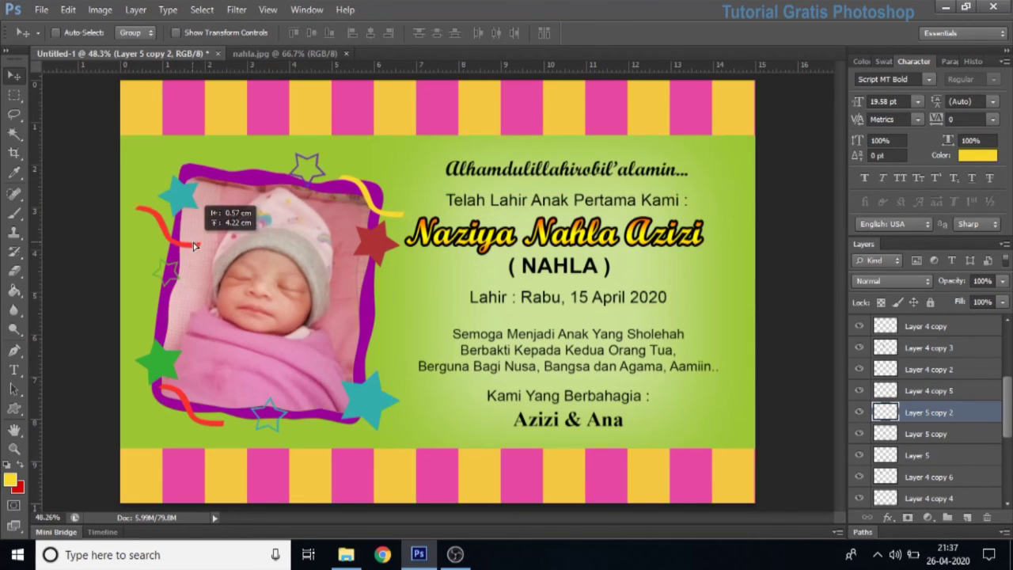
alt+drag(193, 242, 200, 247)
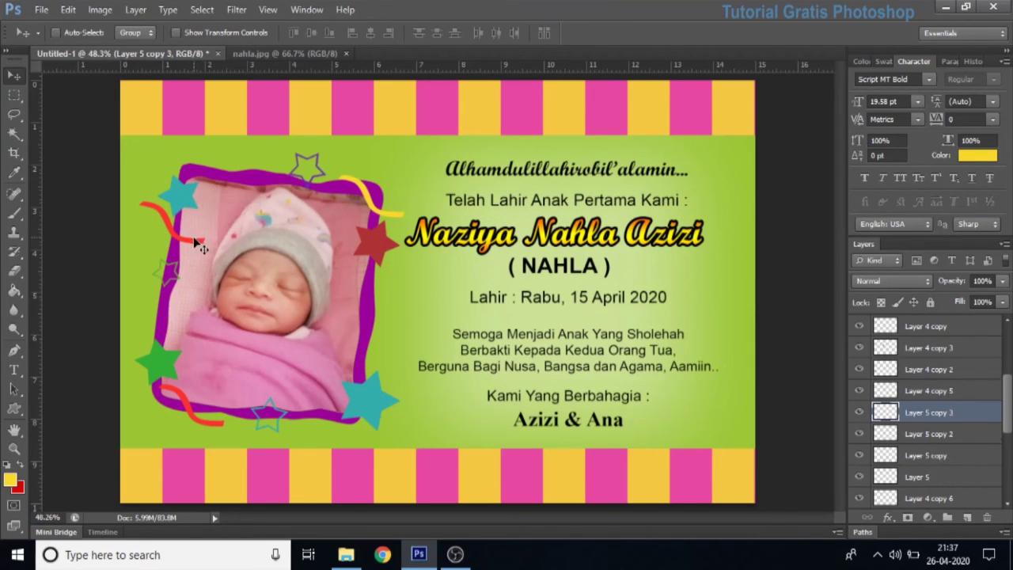
key(ctrl+t)
mouse_move(239, 188)
mouse_down()
mouse_move(147, 101)
mouse_move(100, 109)
mouse_up()
drag(192, 188, 179, 218)
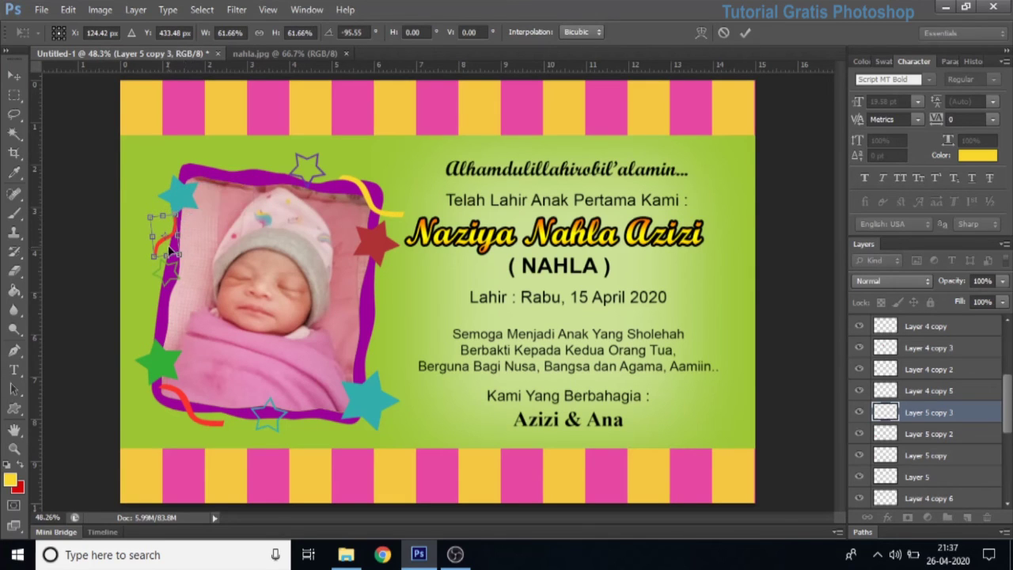
click(745, 32)
mouse_move(198, 254)
mouse_down()
mouse_move(210, 245)
mouse_move(216, 255)
mouse_up()
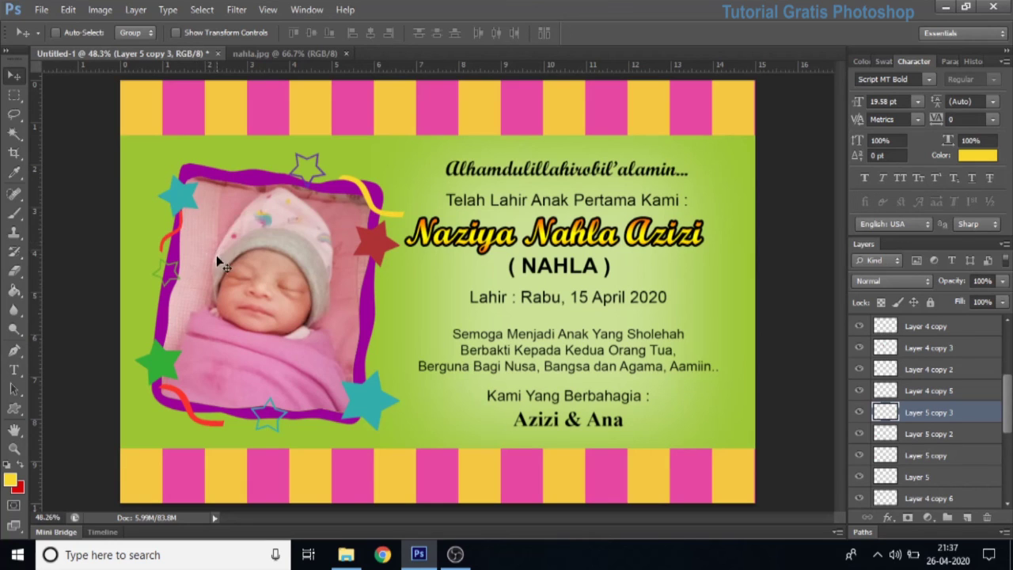
Step: Shift the small swoosh copy's hue to green
key(ctrl+u)
drag(705, 223, 755, 229)
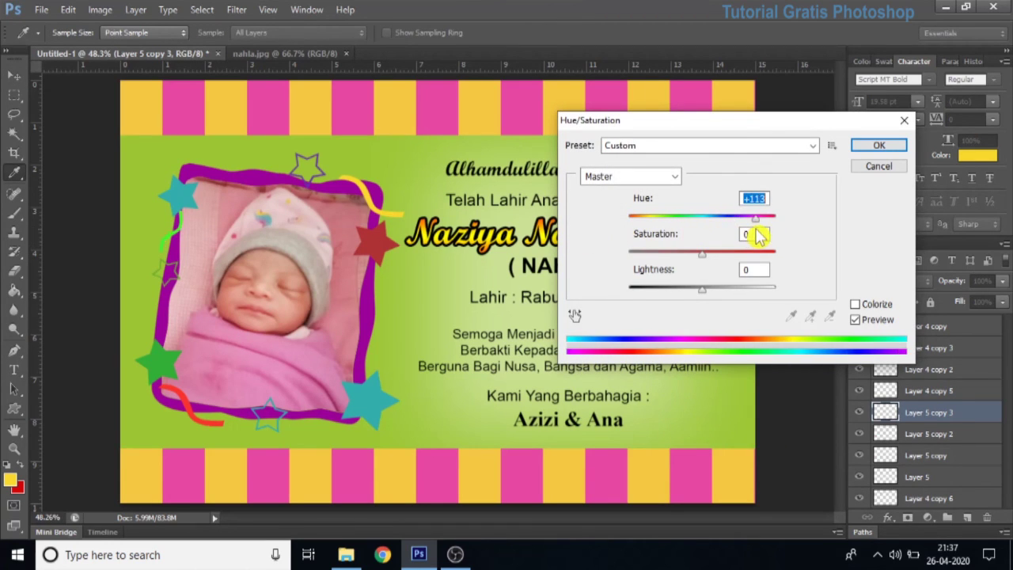
key(Return)
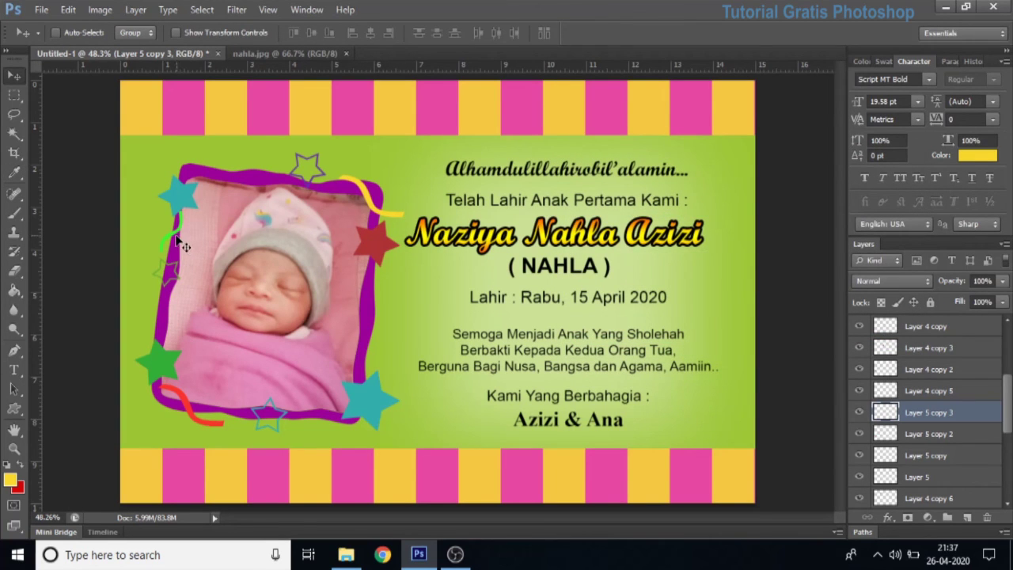
Step: Duplicate the swoosh as Layer 5 copy 4, place it on the frame's right edge, enlarge to about double, and tilt -12.6°
right_click(952, 419)
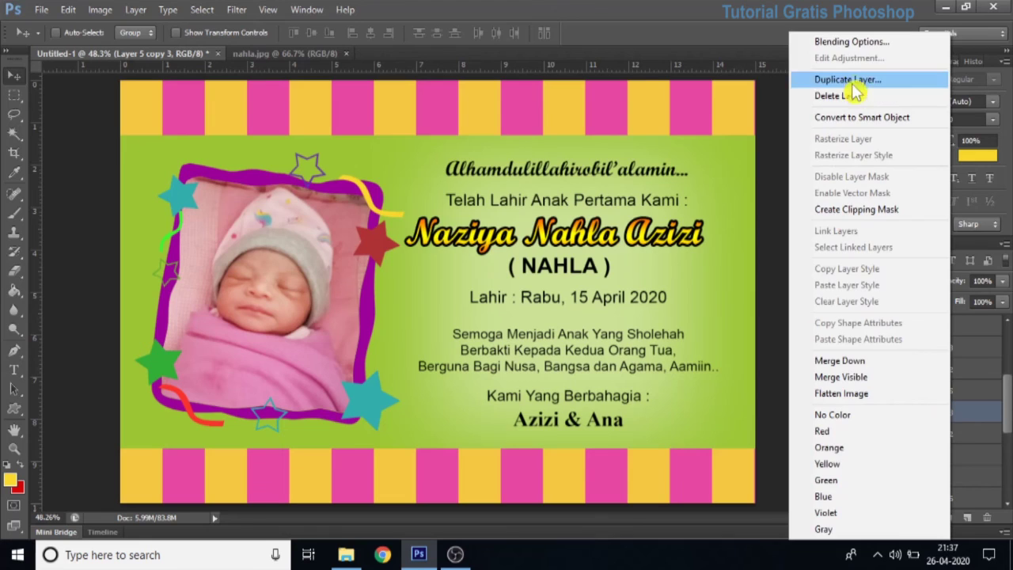
click(855, 77)
key(Return)
drag(221, 252, 408, 351)
key(ctrl+t)
mouse_move(379, 315)
mouse_down()
mouse_move(393, 292)
mouse_move(393, 300)
mouse_up()
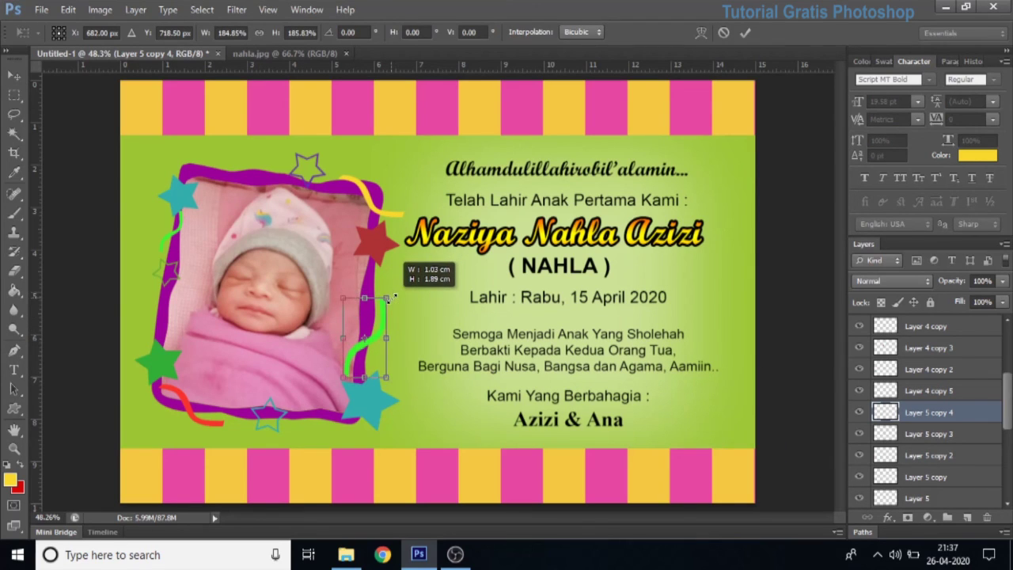
drag(431, 287, 429, 271)
key(Return)
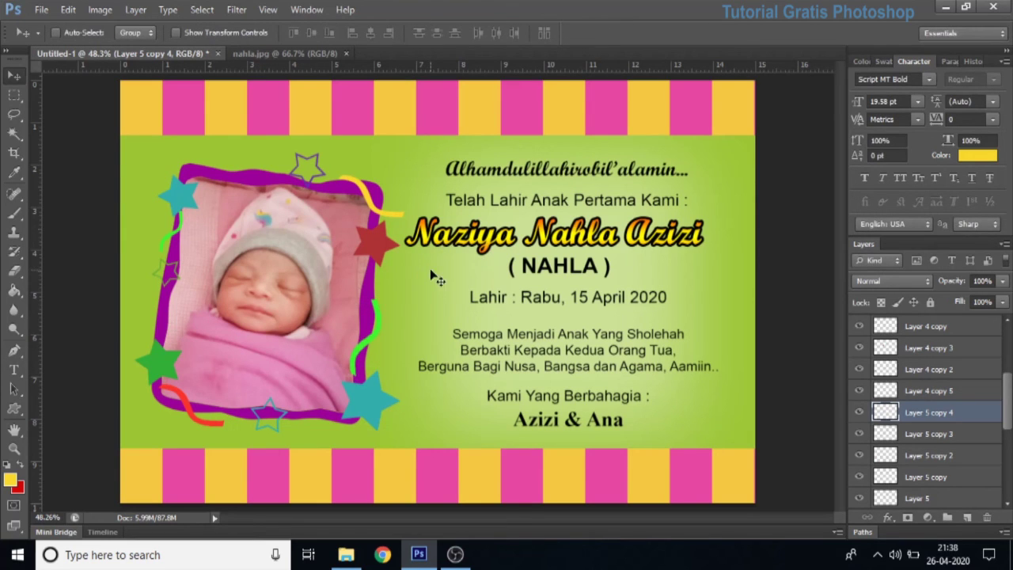
Step: Shift the right-edge swoosh's hue to orange
key(ctrl+u)
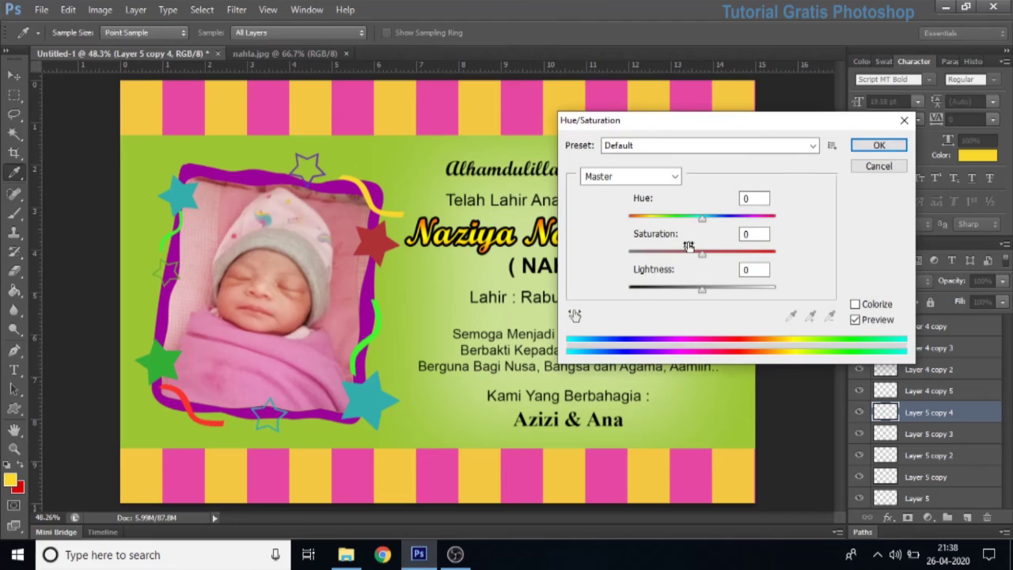
drag(696, 221, 675, 222)
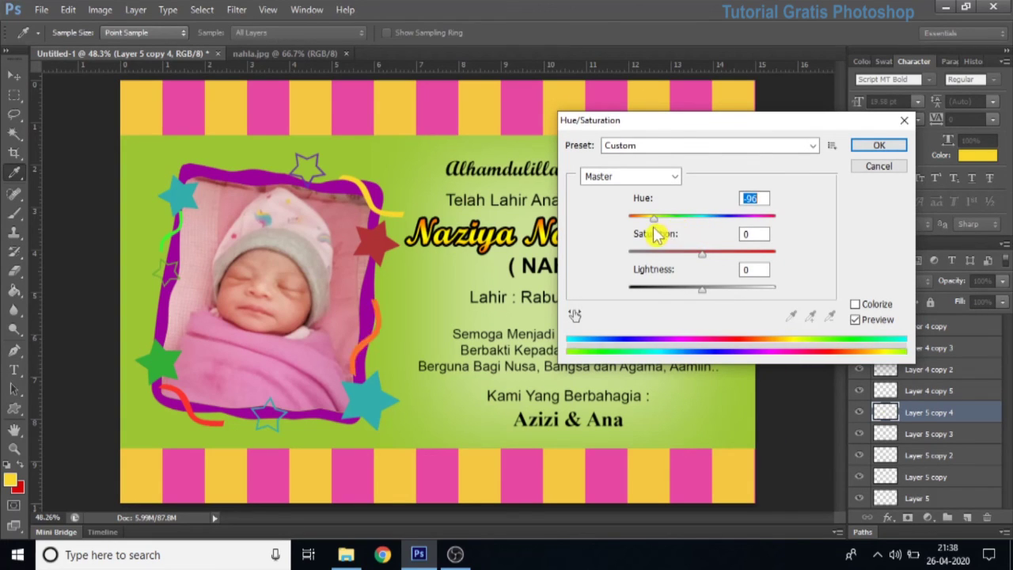
click(879, 145)
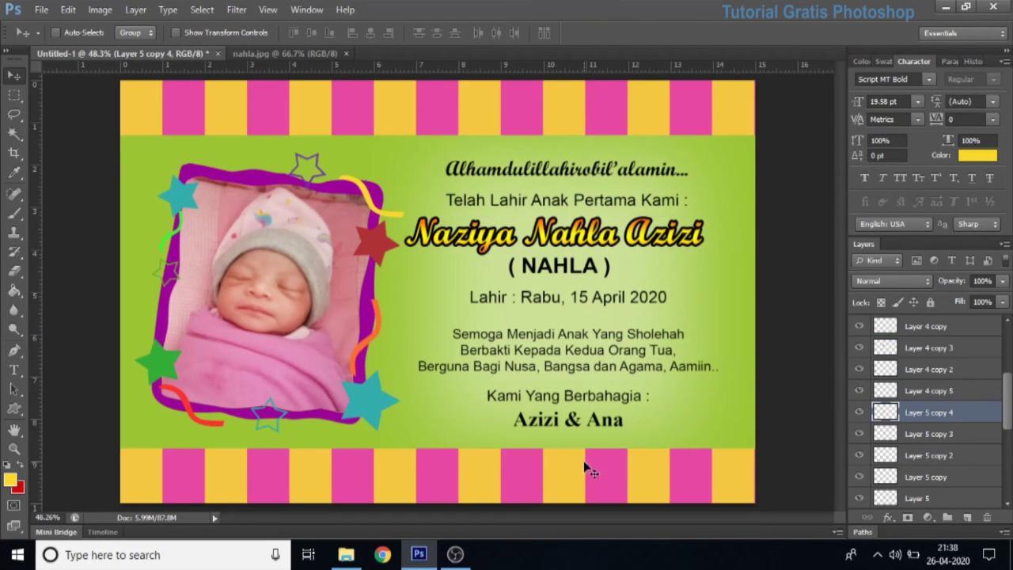
Step: Move the teal star (Layer 4) down and left at the bottom-right corner and scale it to about 89%
right_click(375, 402)
click(394, 413)
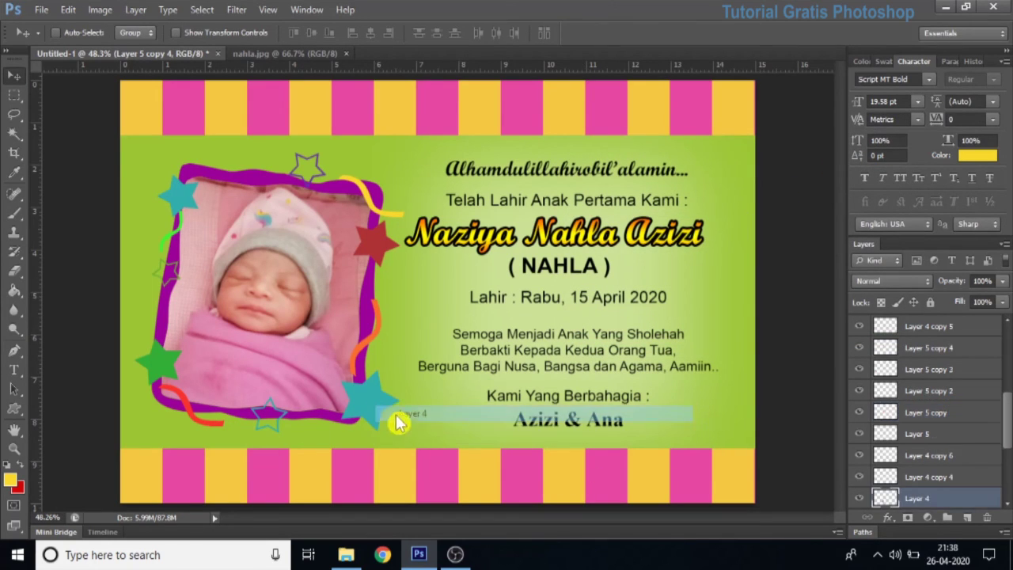
drag(379, 405, 352, 421)
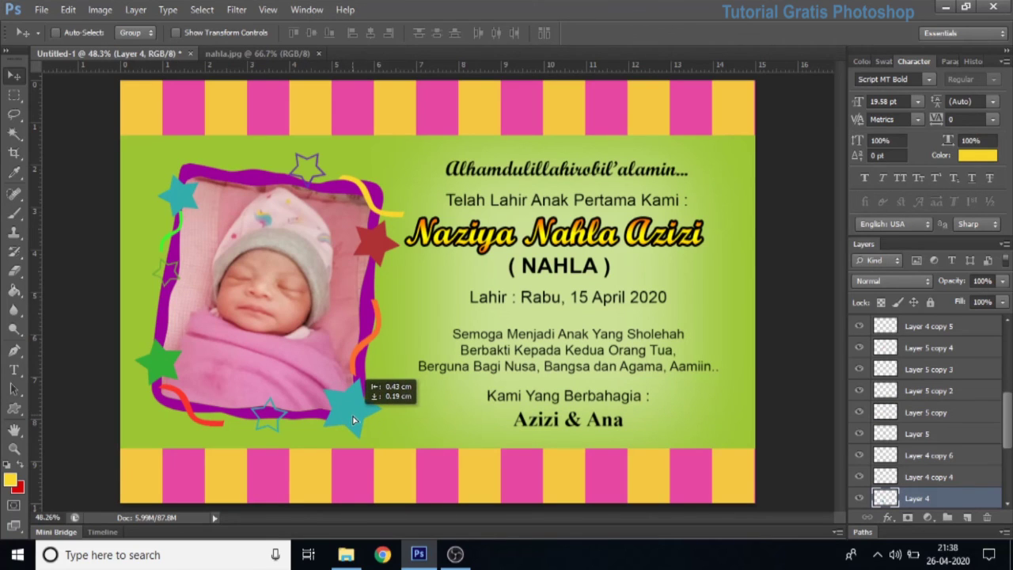
drag(352, 420, 354, 425)
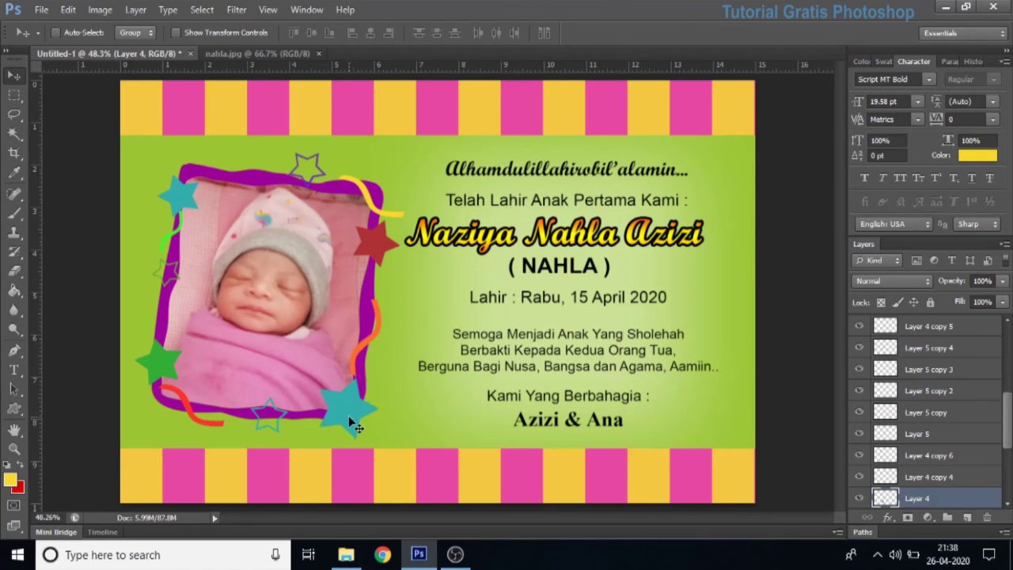
key(ctrl+t)
drag(378, 379, 369, 388)
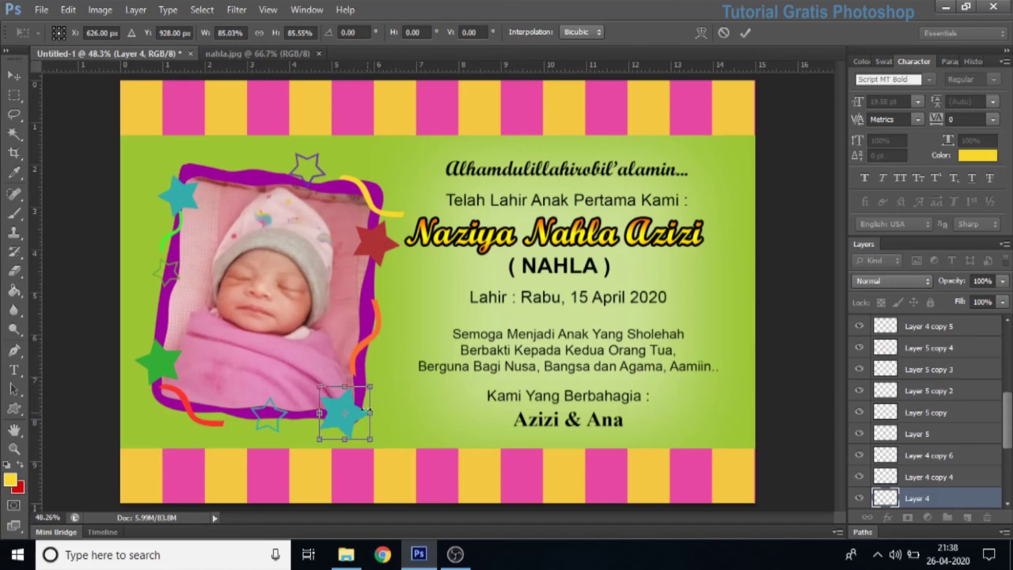
click(744, 33)
click(928, 348)
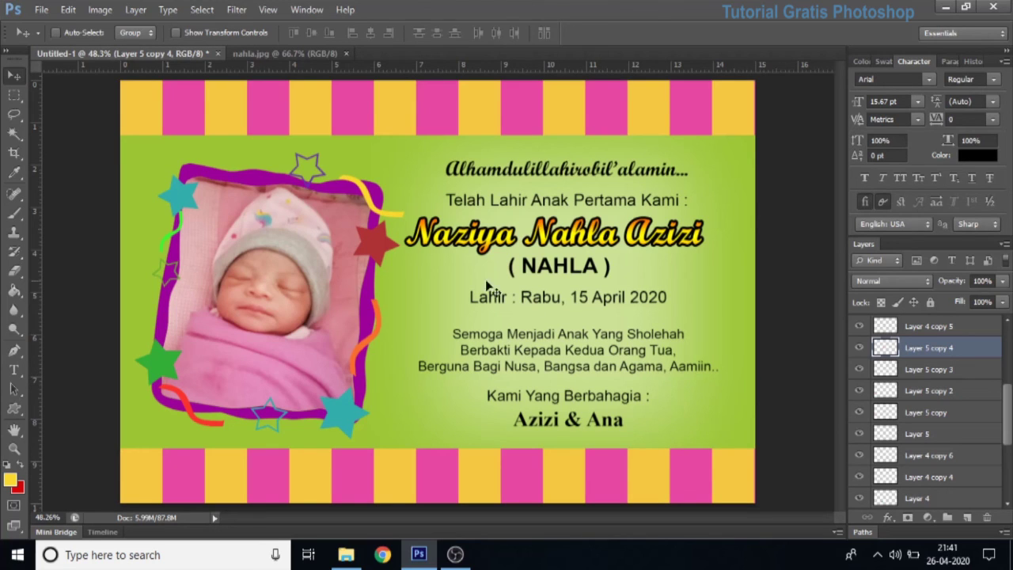
Step: Select the name, NAHLA, Kami Yang Berbahagia, birth date and Telah Lahir text layers and scale them together to about 88%
right_click(586, 247)
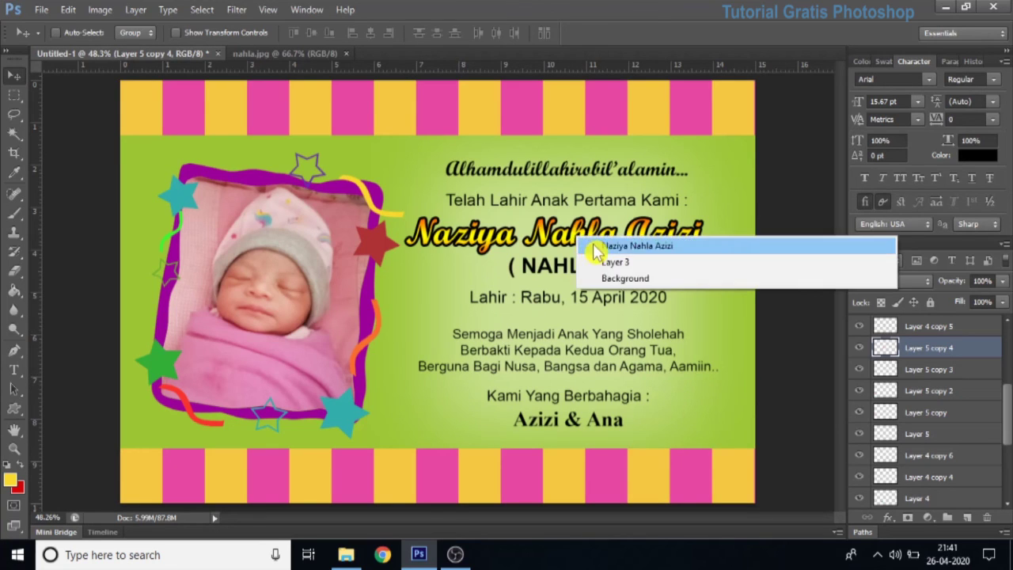
click(593, 243)
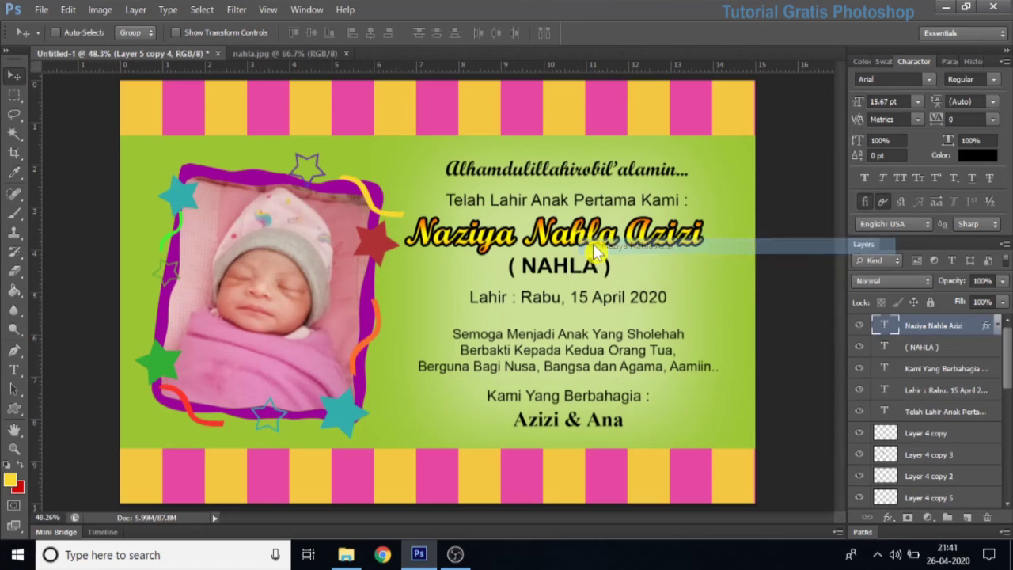
ctrl+click(922, 347)
ctrl+click(946, 369)
ctrl+click(946, 390)
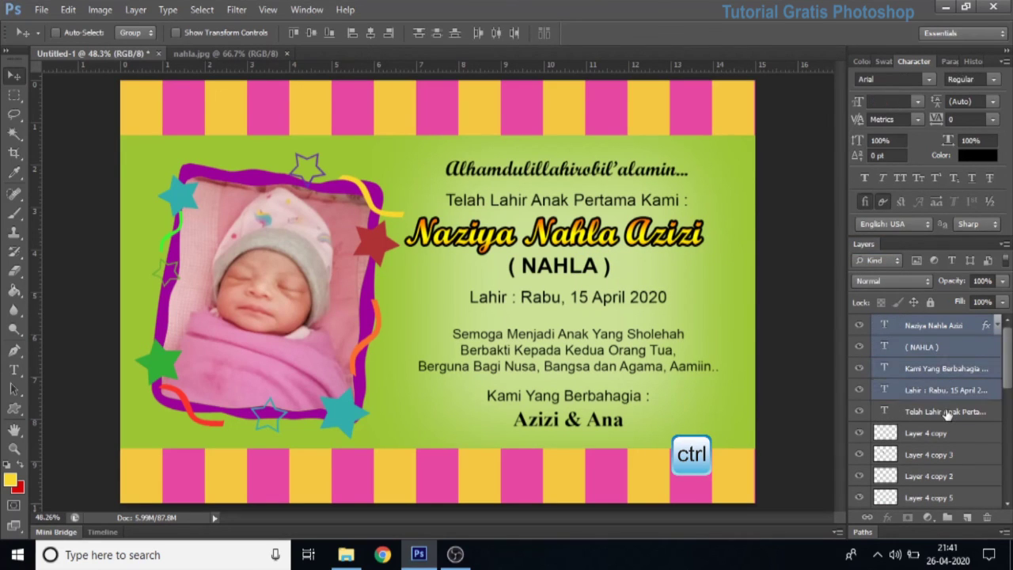
ctrl+click(947, 413)
key(ctrl+t)
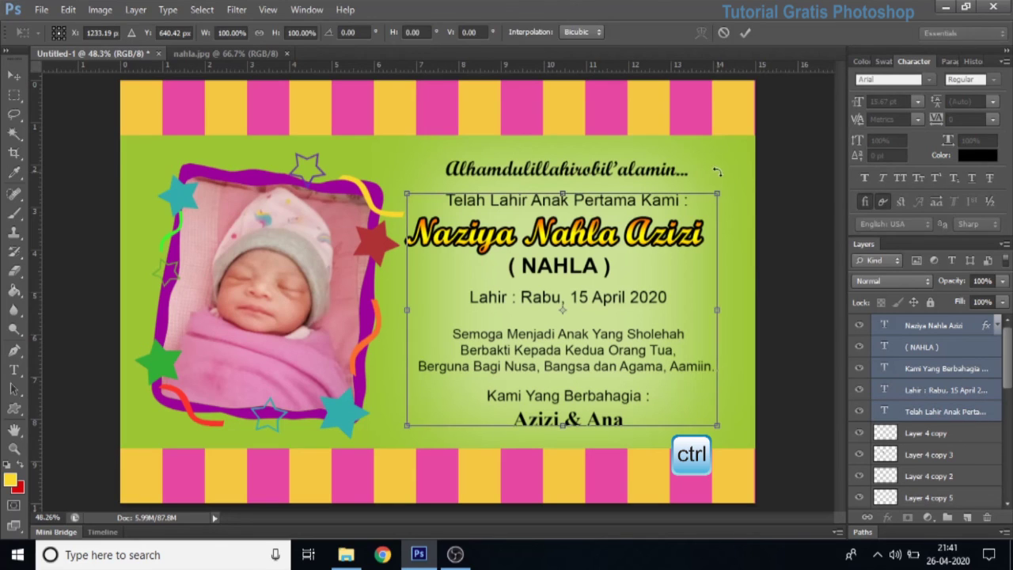
drag(724, 187, 714, 205)
drag(712, 206, 709, 208)
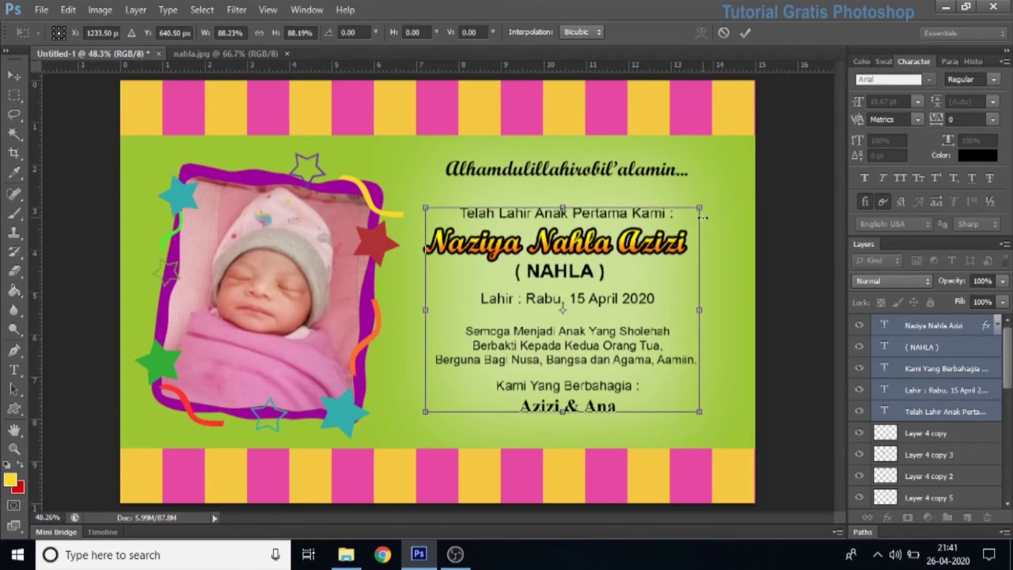
click(745, 33)
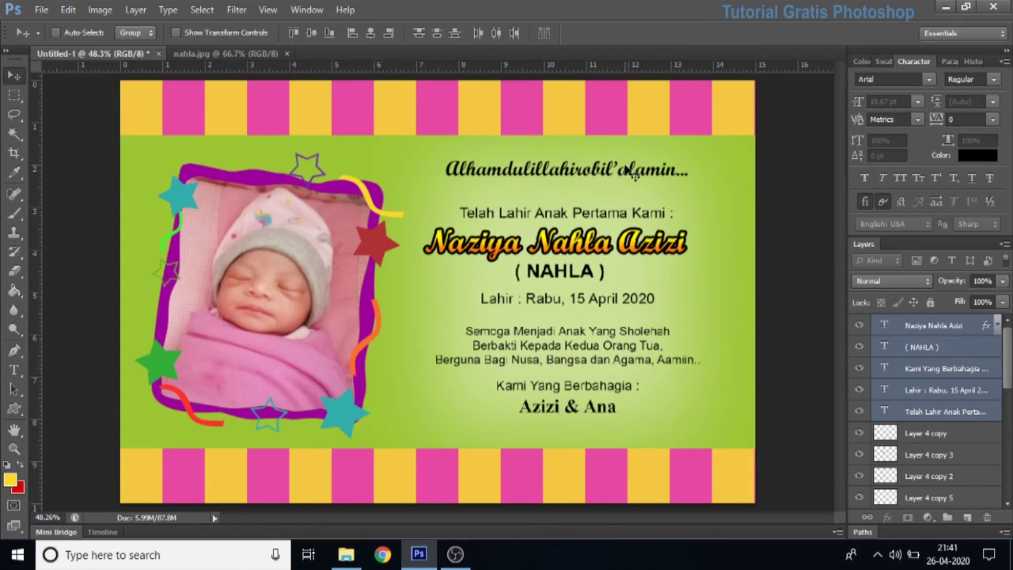
Step: Scale the Alhamdulillahirobil'alamin... heading down to about 87%
right_click(636, 179)
click(681, 175)
key(ctrl+t)
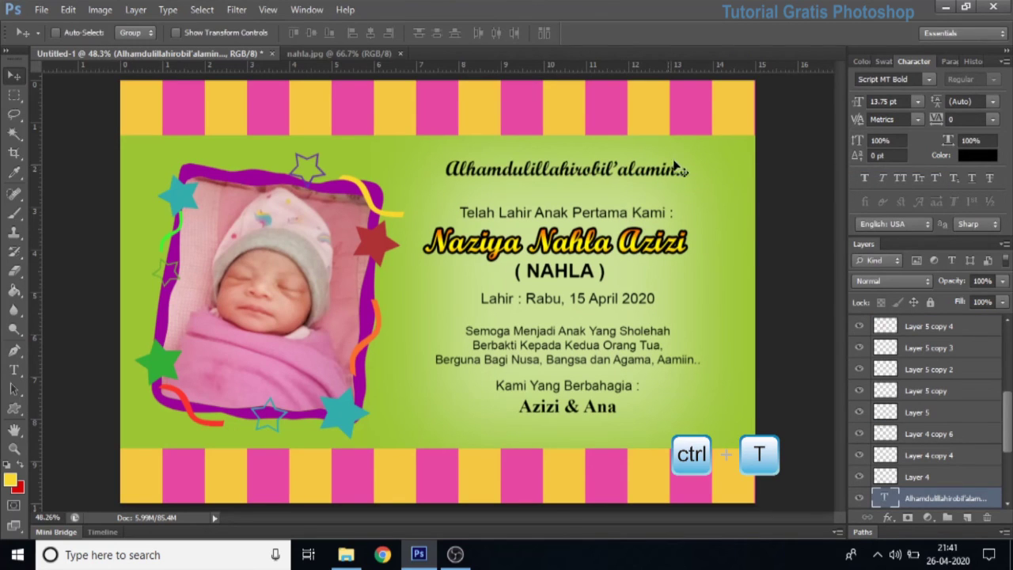
drag(687, 156, 654, 181)
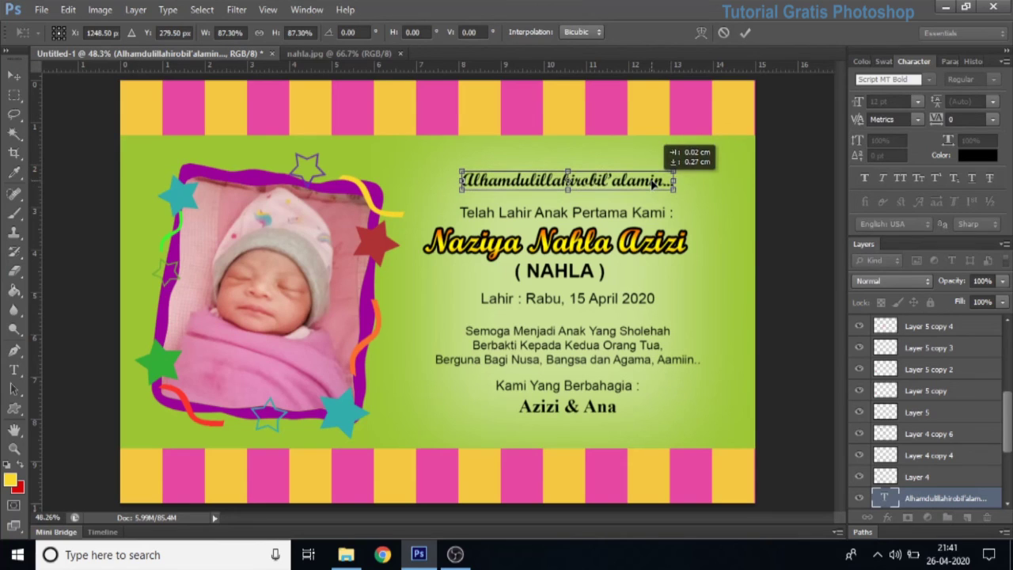
click(745, 33)
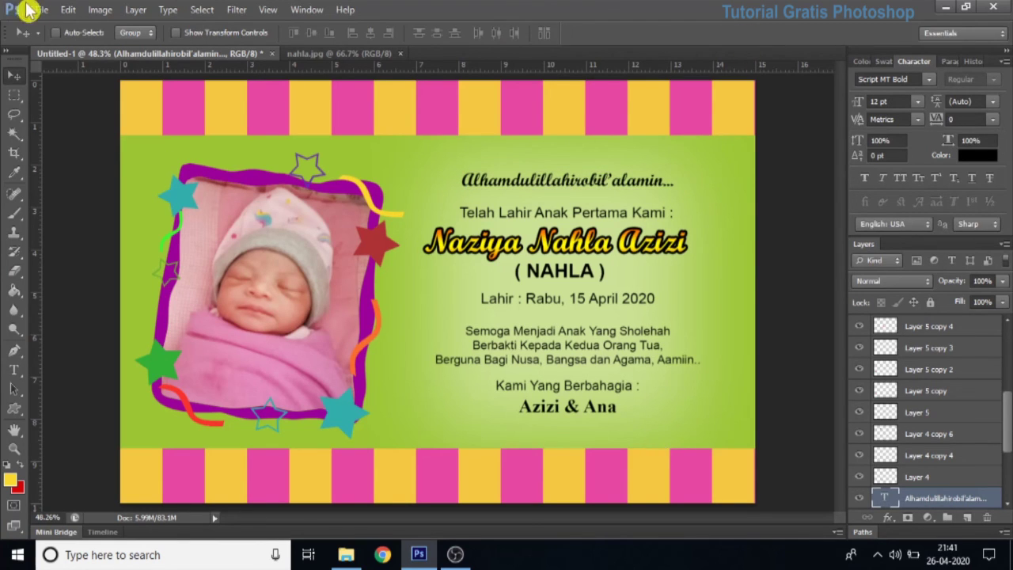
Step: Save the card as kartu ucapan kelahiran.psd
click(41, 9)
click(59, 175)
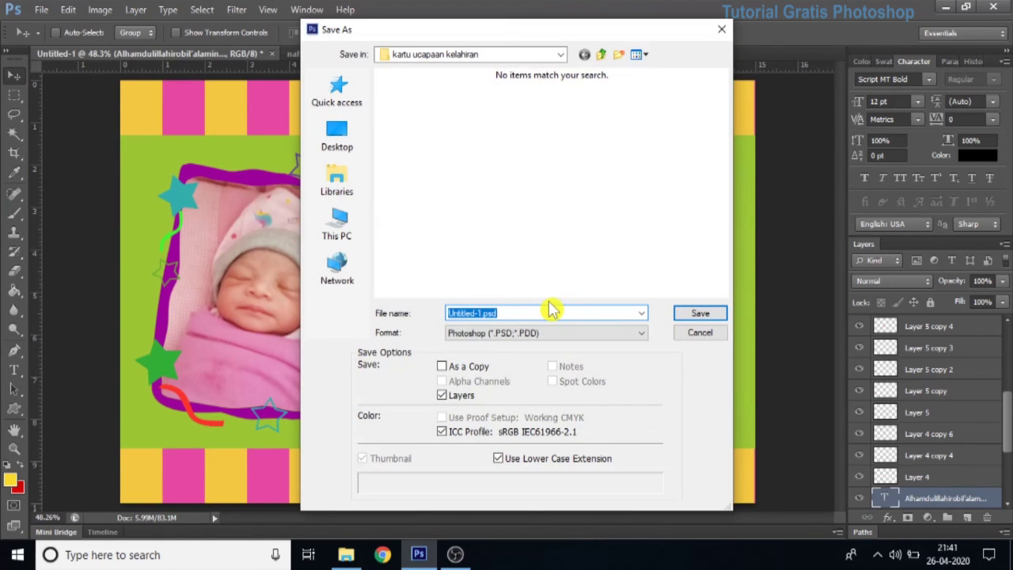
text(kartu ucapan kelahiran)
click(700, 314)
click(677, 164)
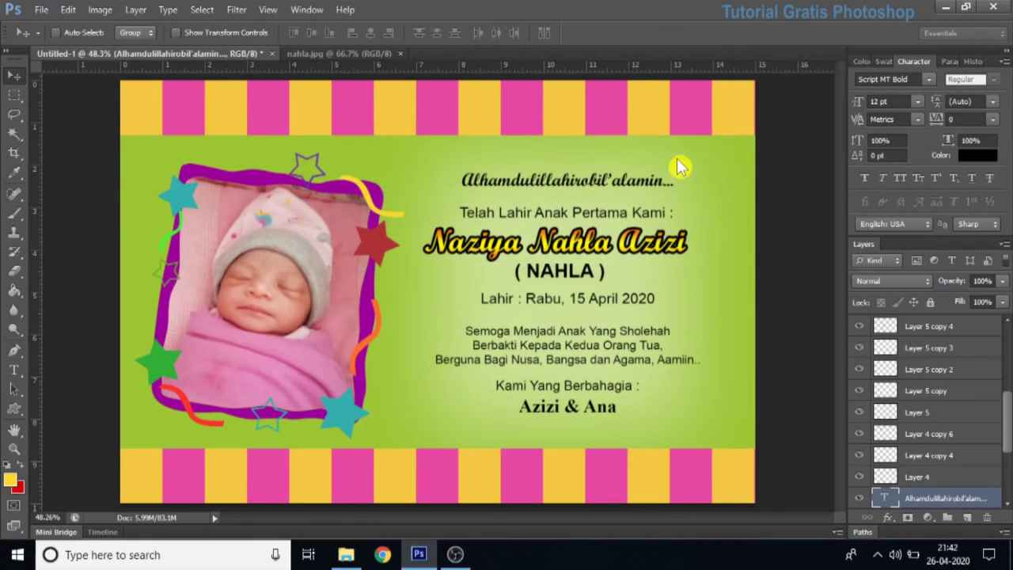
Step: Flatten the image to a single Background layer and save it as kartu ucapan kelahiran.jpg
click(1005, 244)
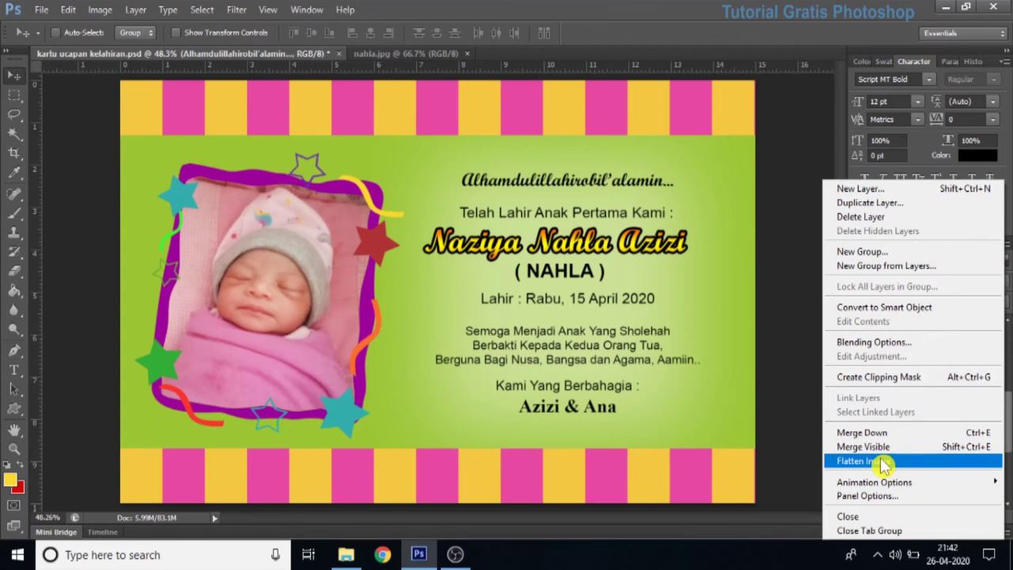
click(880, 461)
click(47, 11)
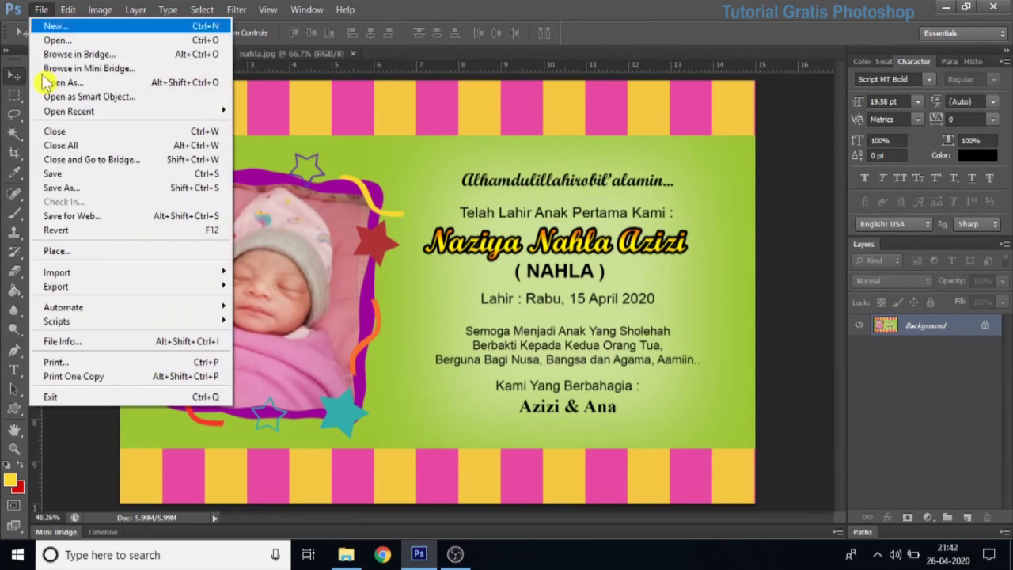
click(78, 194)
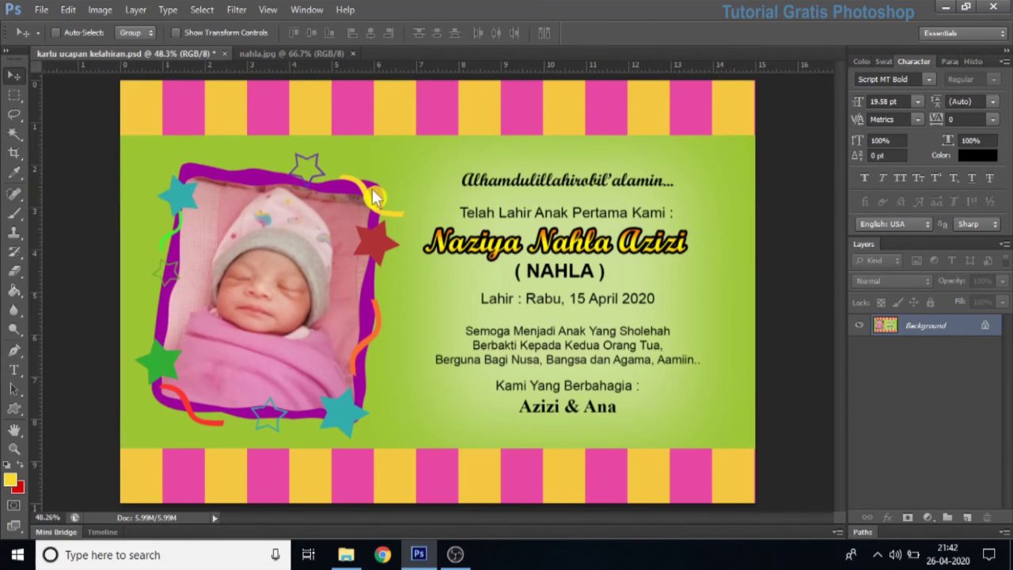
click(527, 335)
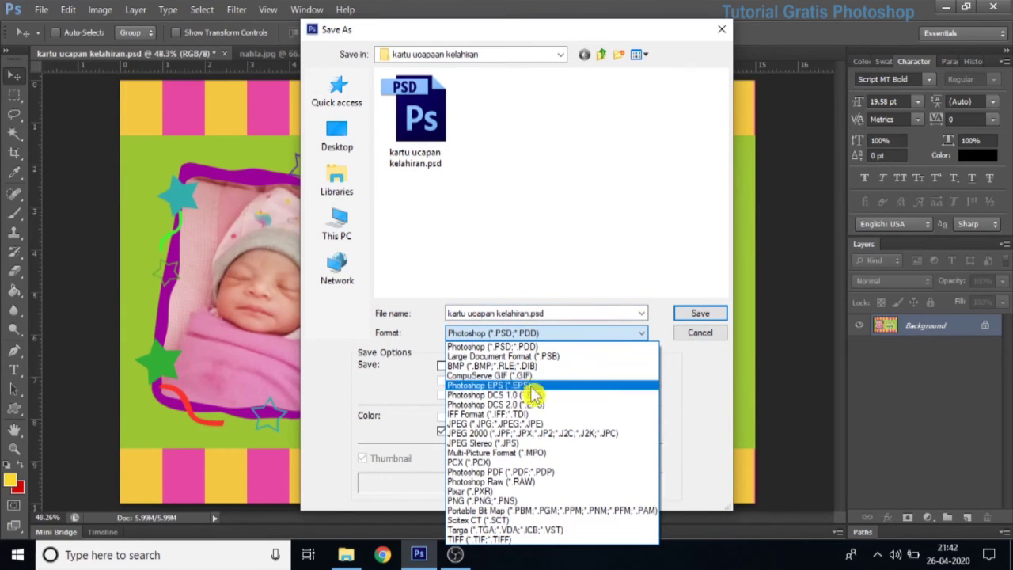
click(530, 423)
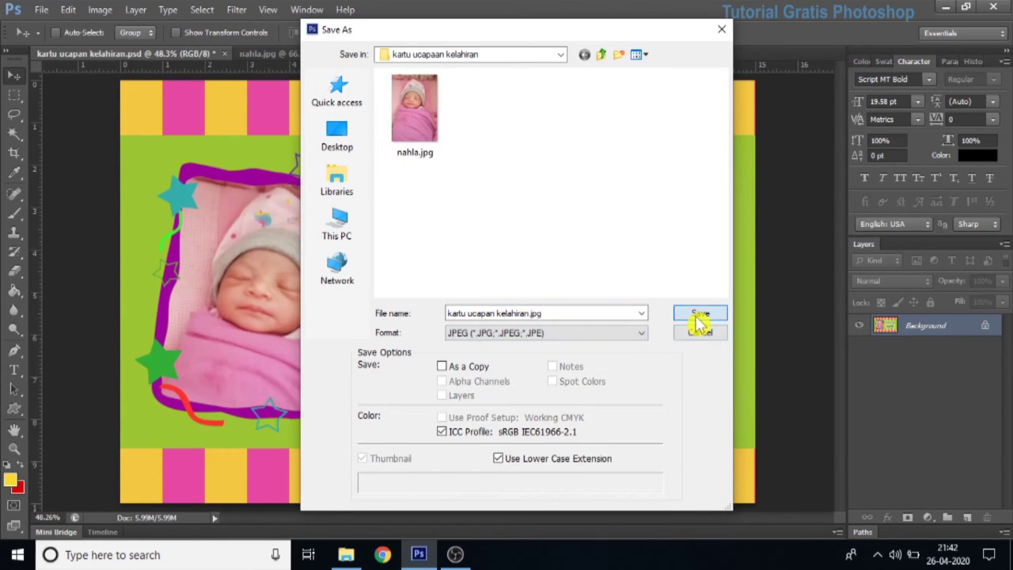
click(698, 315)
click(587, 140)
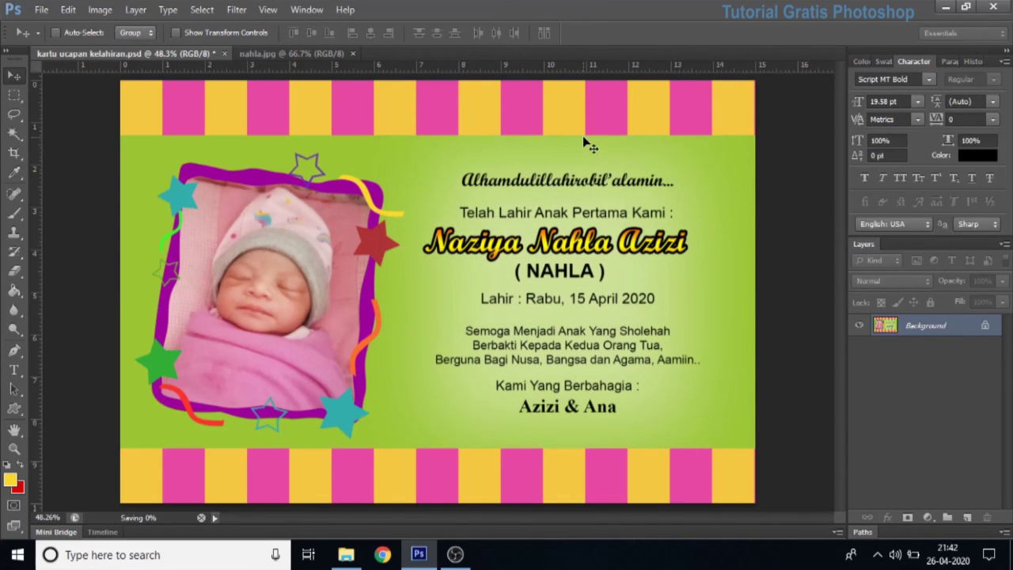